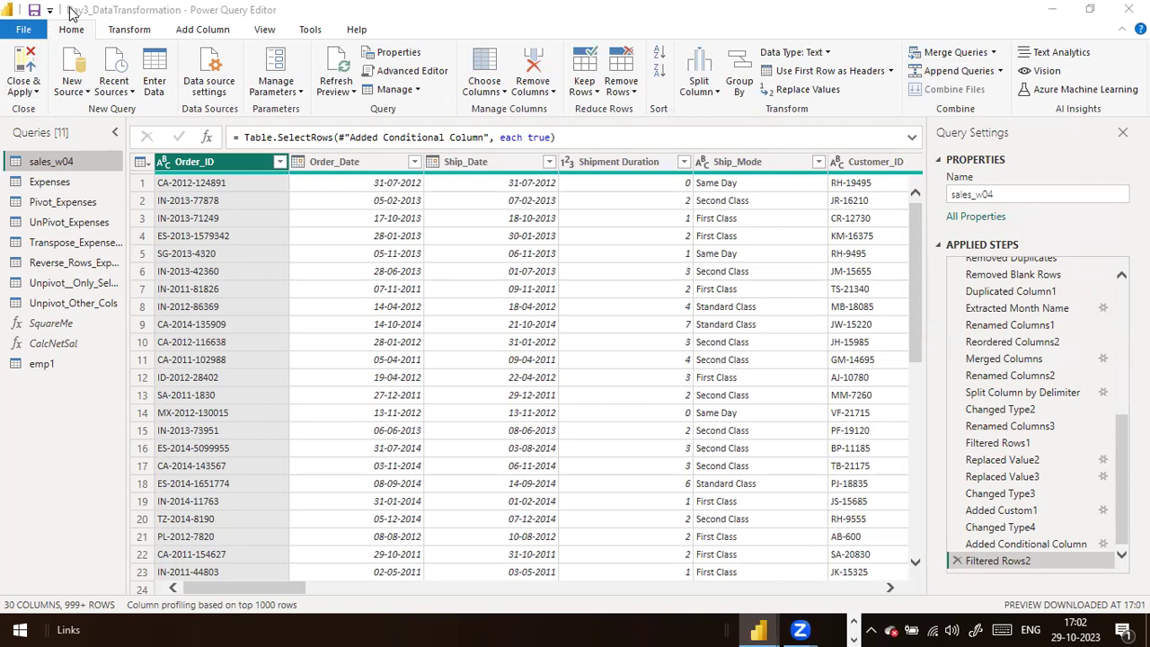
Start adding a column from examples in the sales_w04 query, using only the Order_Date column as source.
left_click(207, 29)
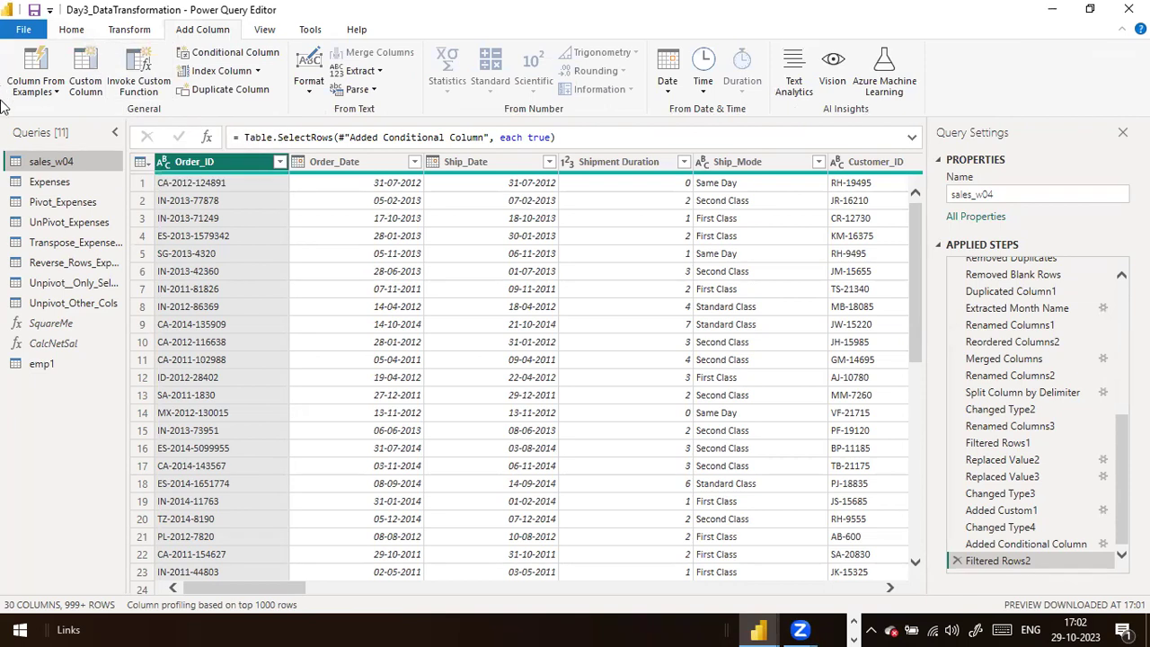
left_click(53, 93)
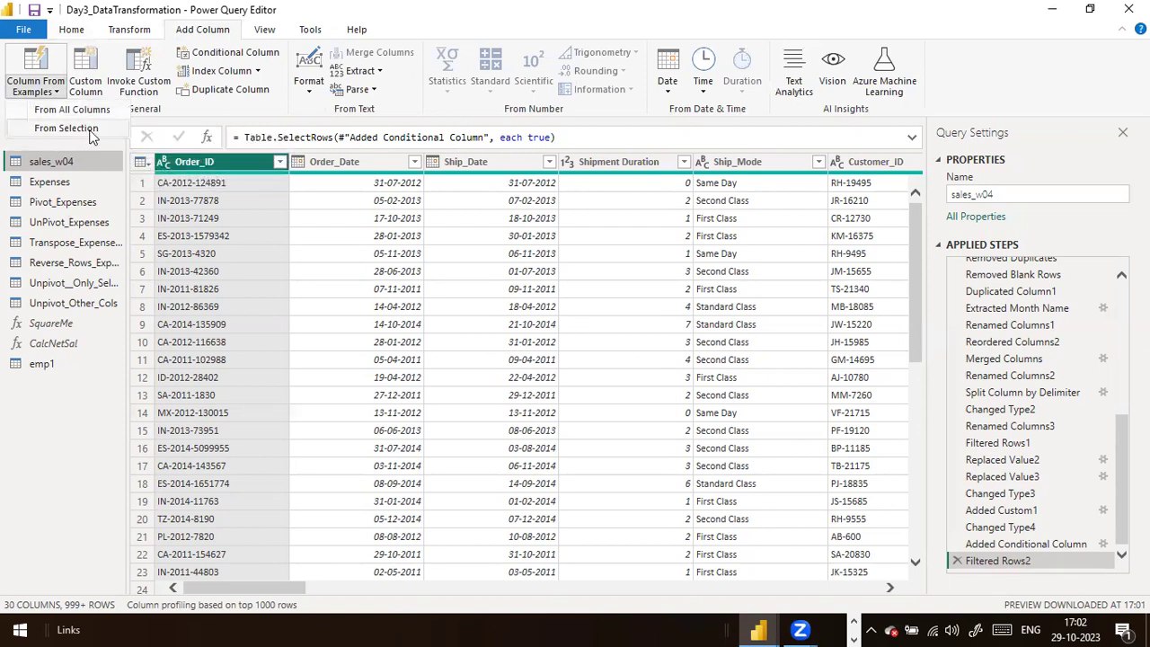
left_click(447, 9)
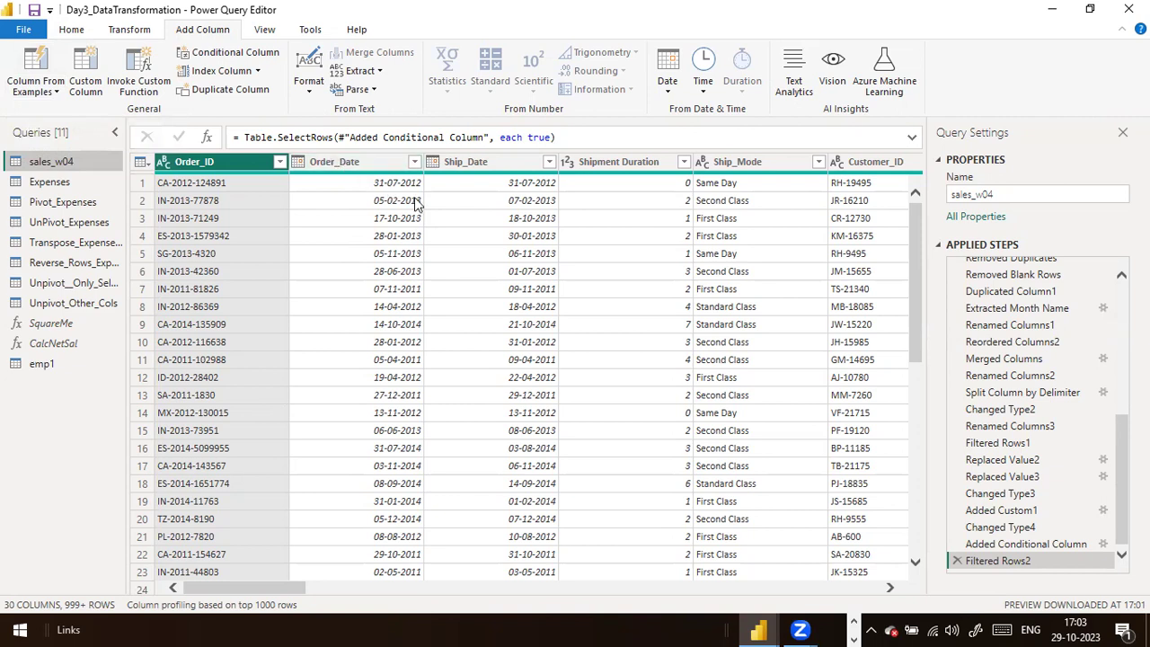
left_click(375, 161)
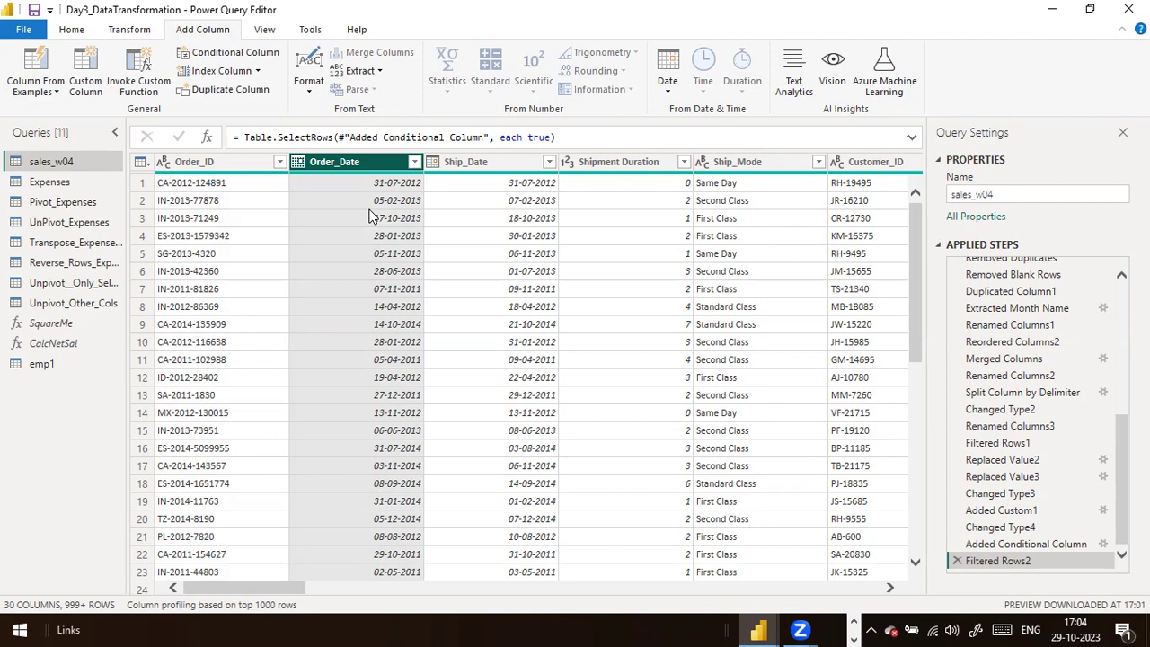
left_click(62, 97)
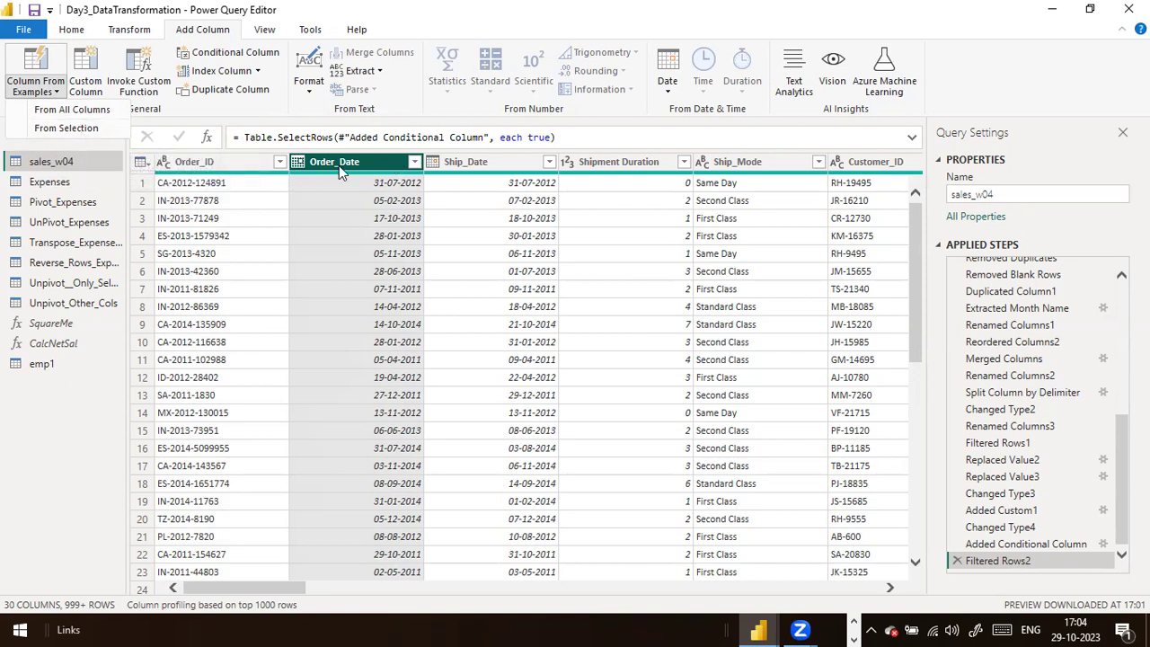
left_click(85, 132)
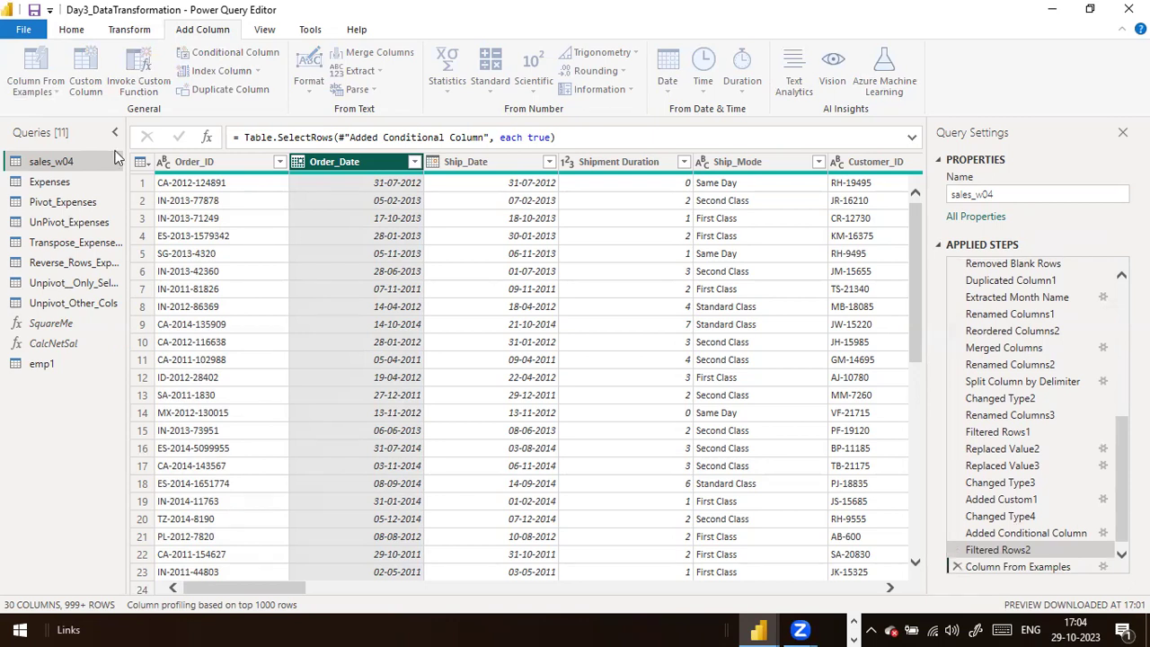
left_click_drag(202, 581, 919, 568)
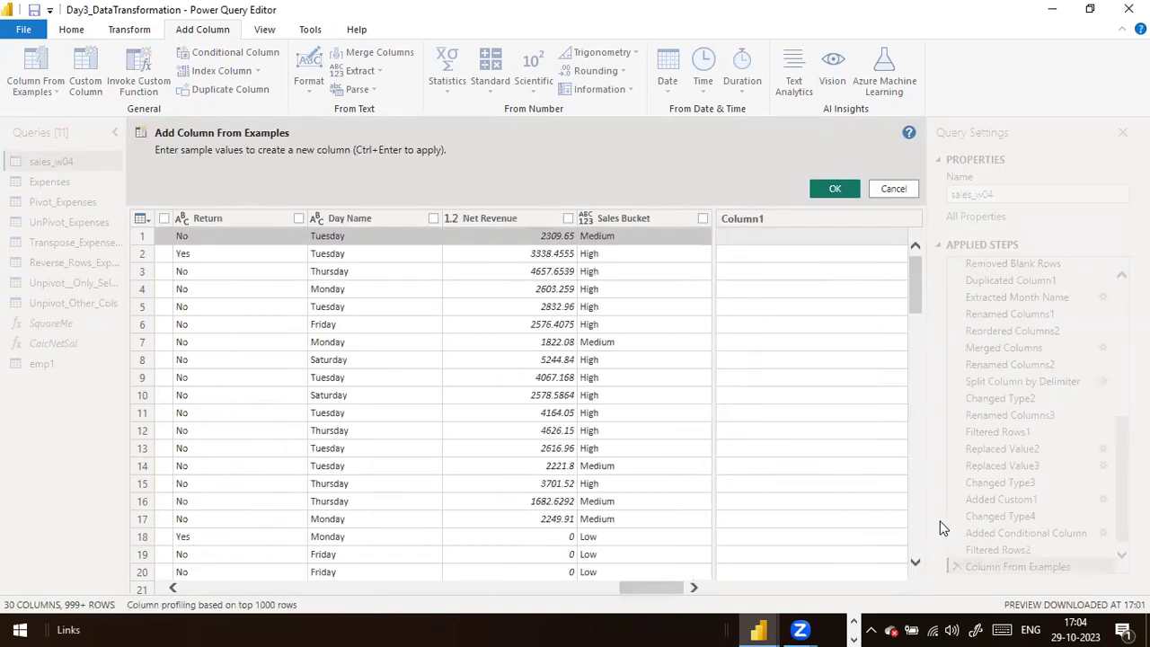
left_click_drag(667, 588, 180, 543)
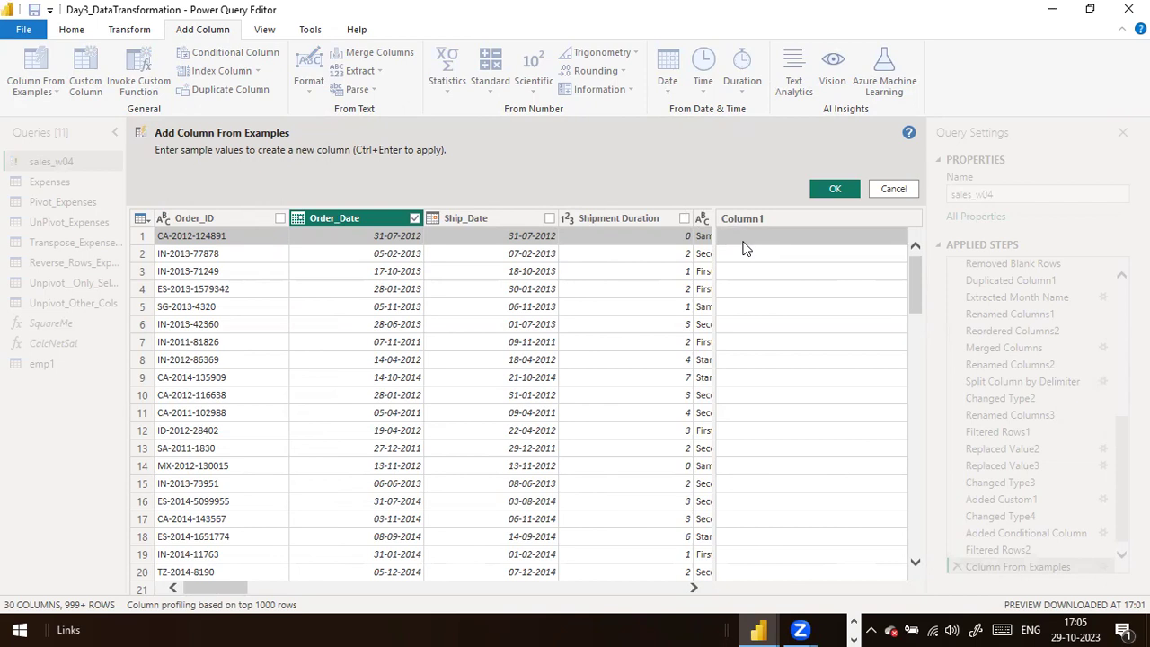
Enter 2012-07-31 as the example value for row 1 of the new column.
left_click(743, 241)
type("2")
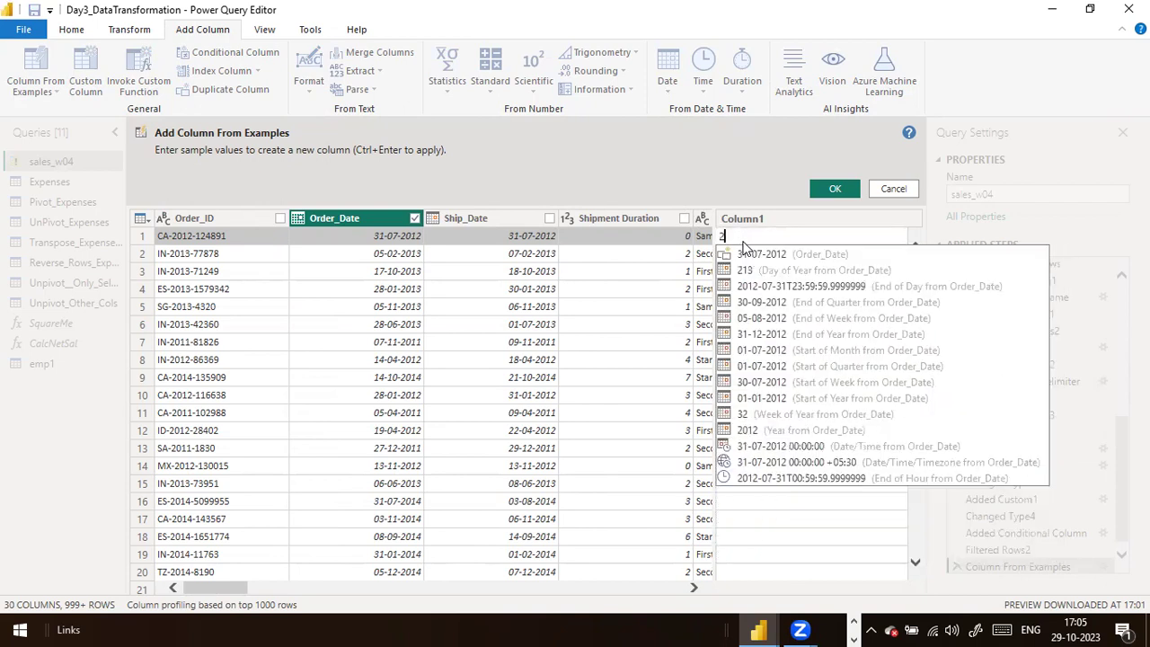
type("012")
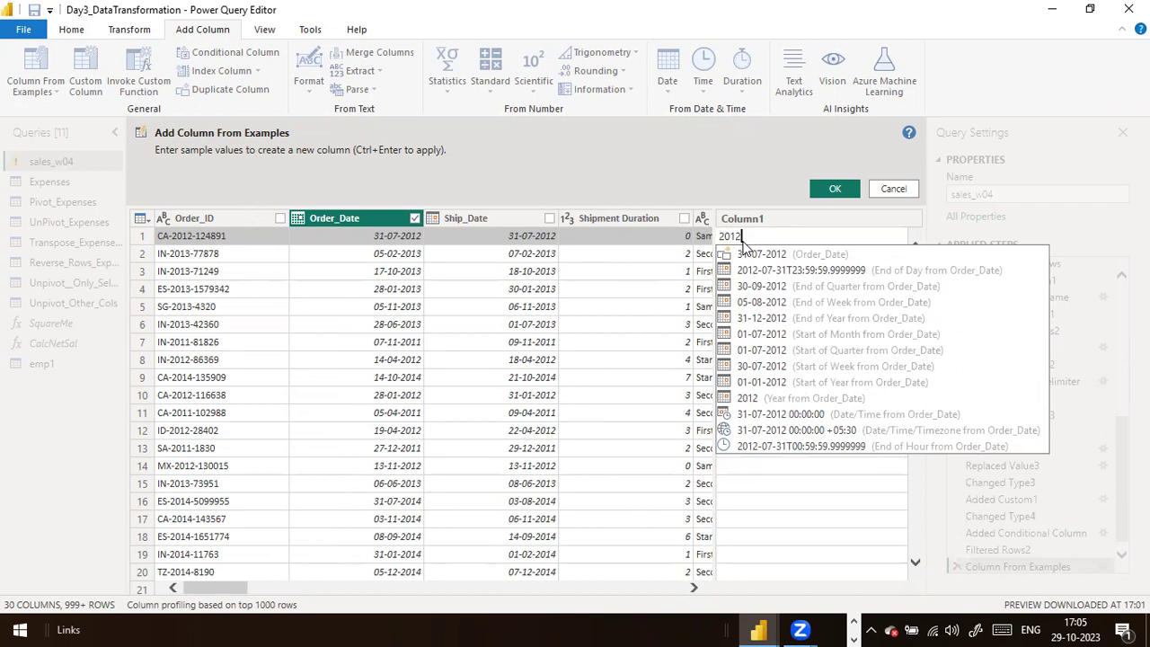
type("-")
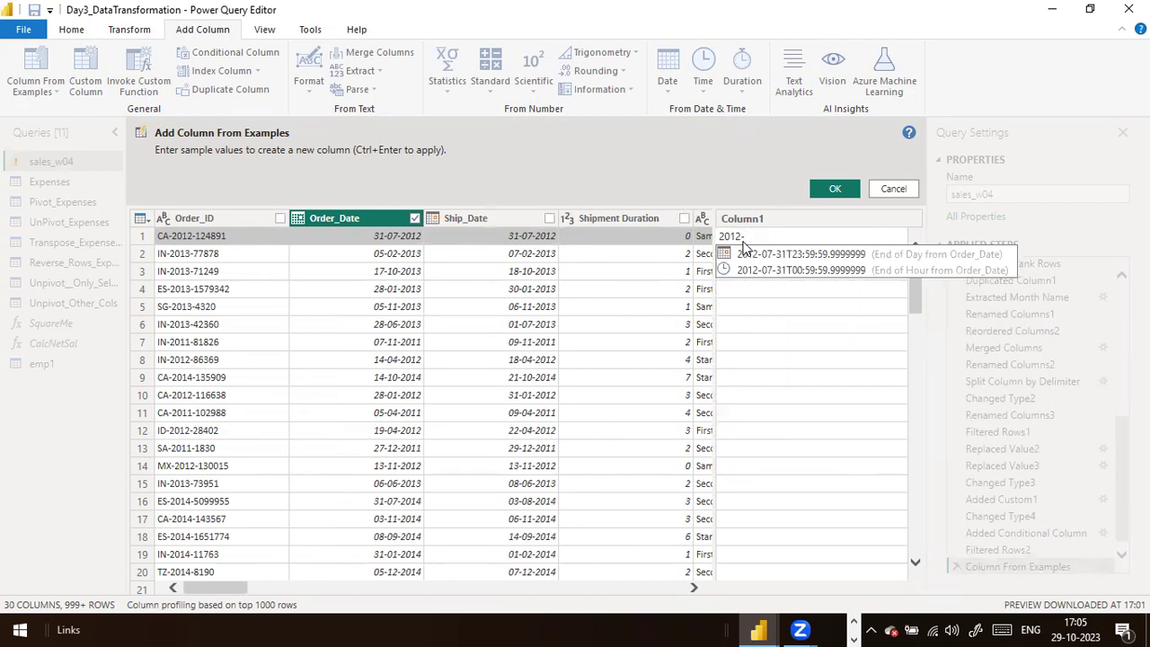
type("07-31")
key("Return")
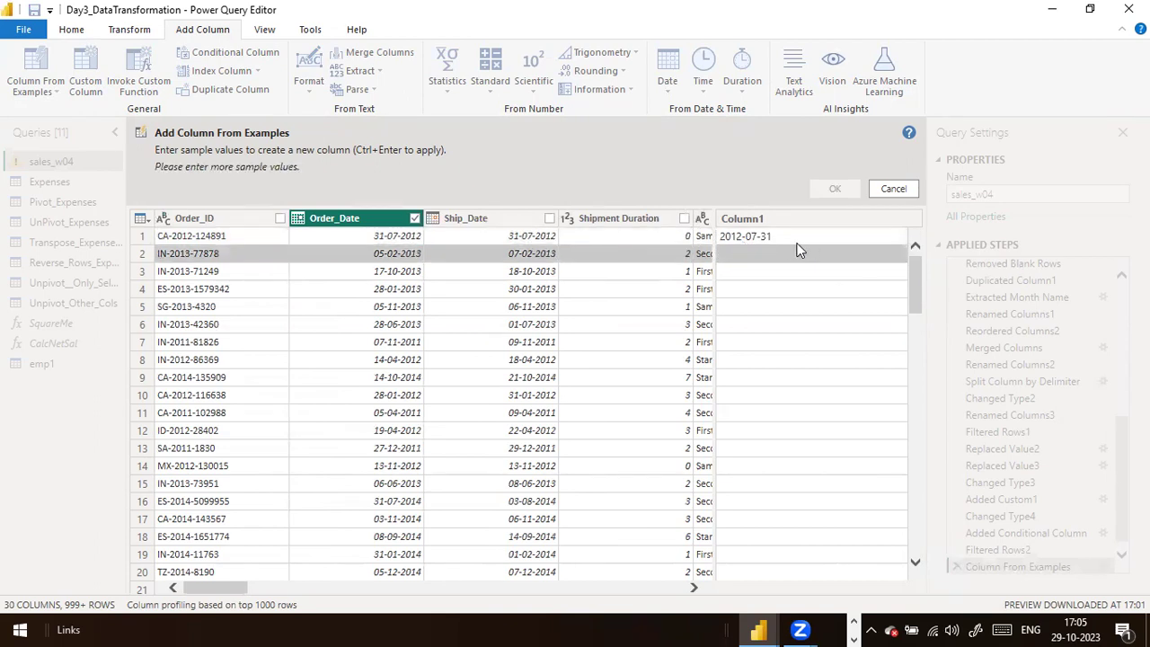
Enter 2013-02-05 as the second example value, in row 2 of the new column.
left_click(769, 268)
left_click(780, 239)
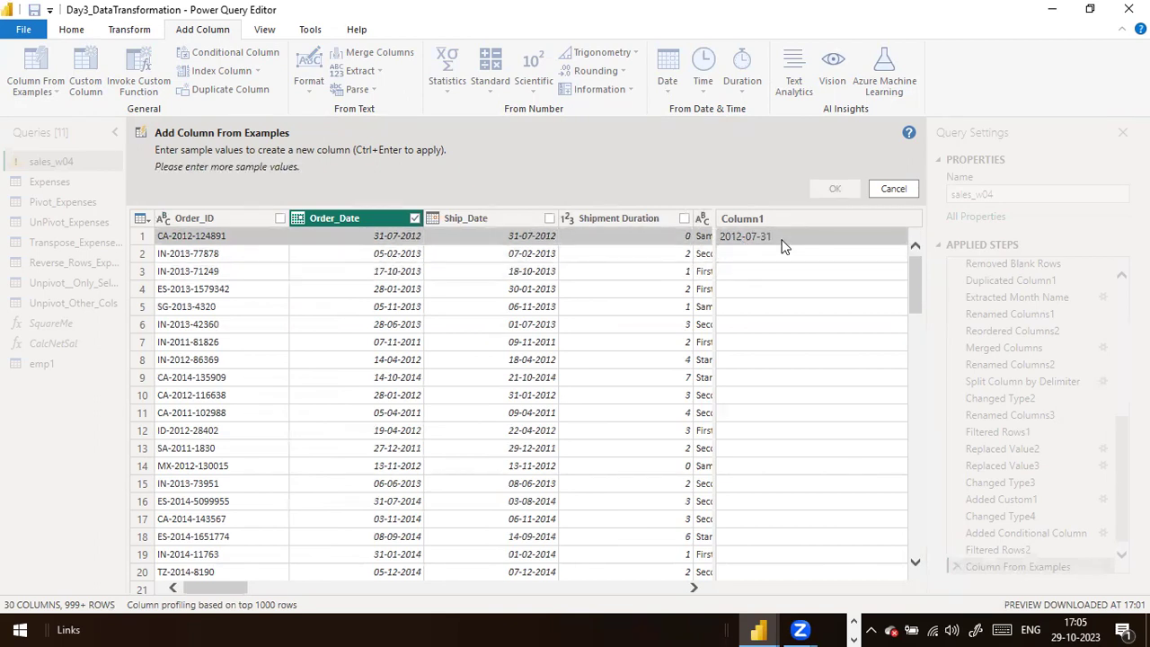
left_click(766, 254)
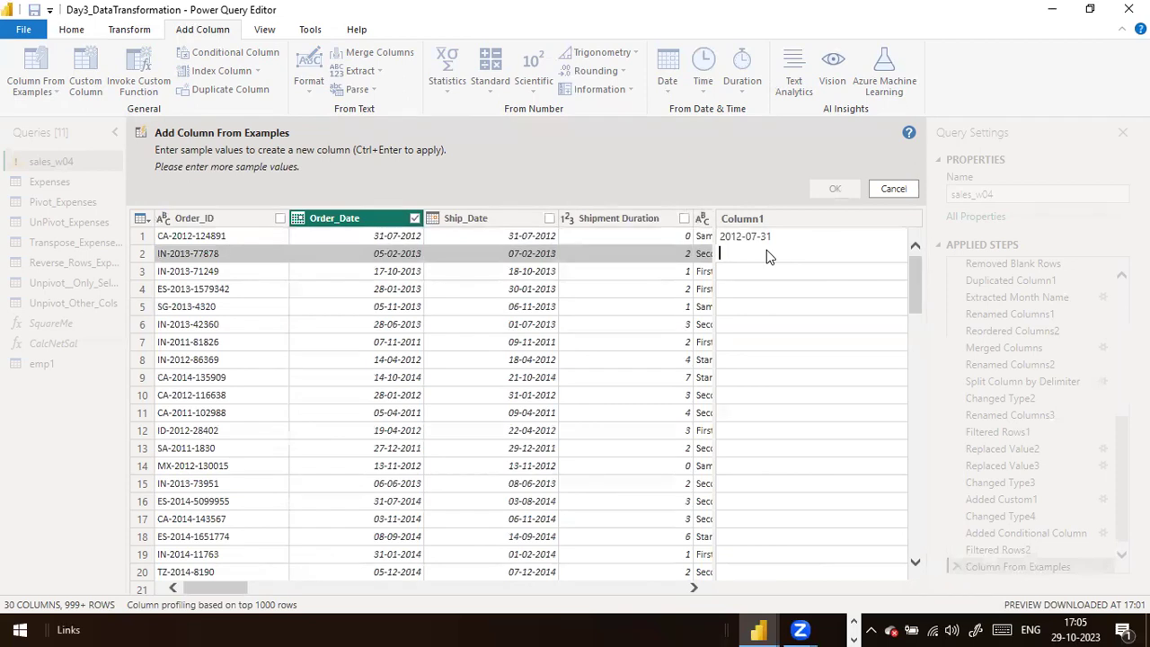
type("2013-02-05")
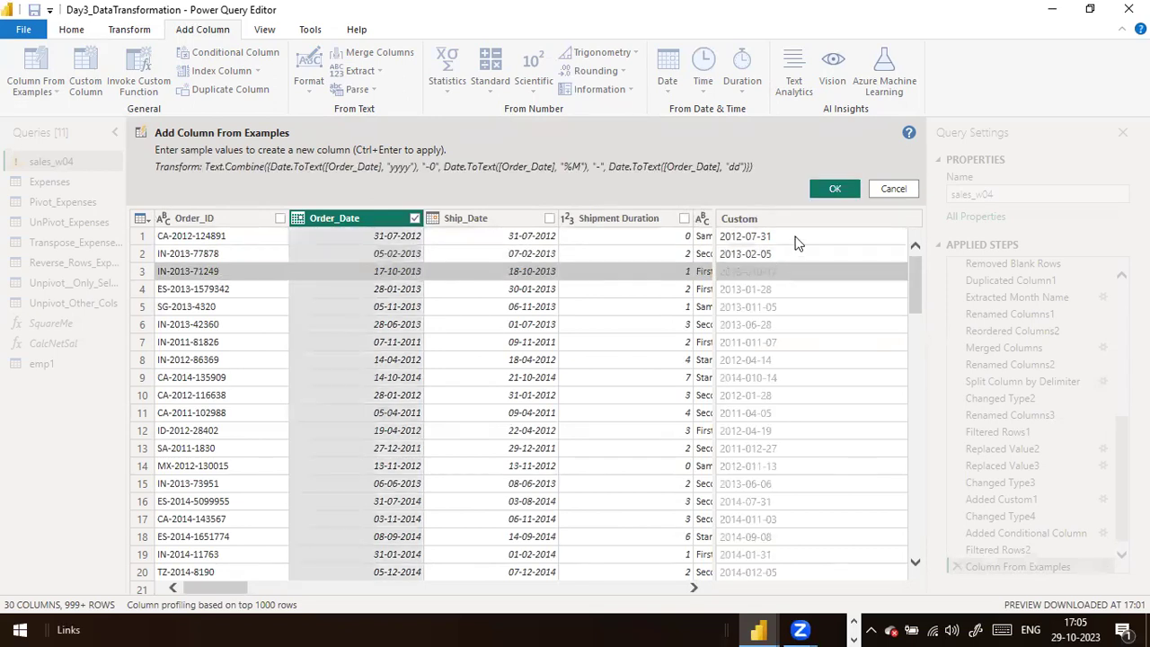
left_click(796, 243)
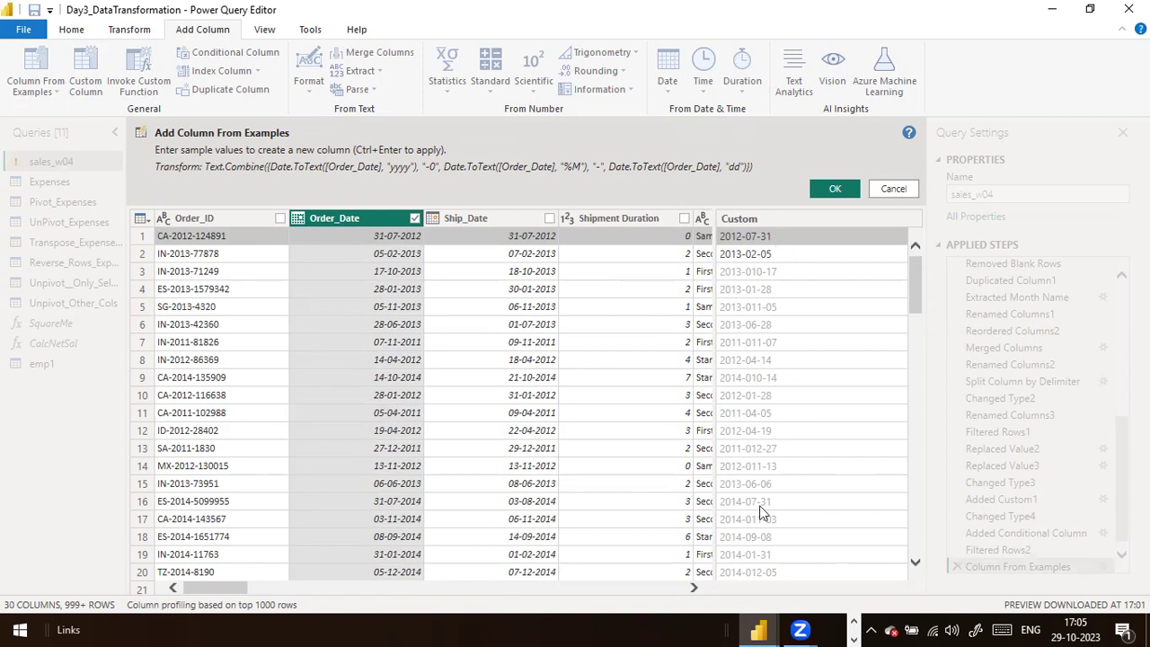
Correct the suggested value in row 3 of the new column to 2013-10-17.
left_click(734, 274)
left_click(734, 271)
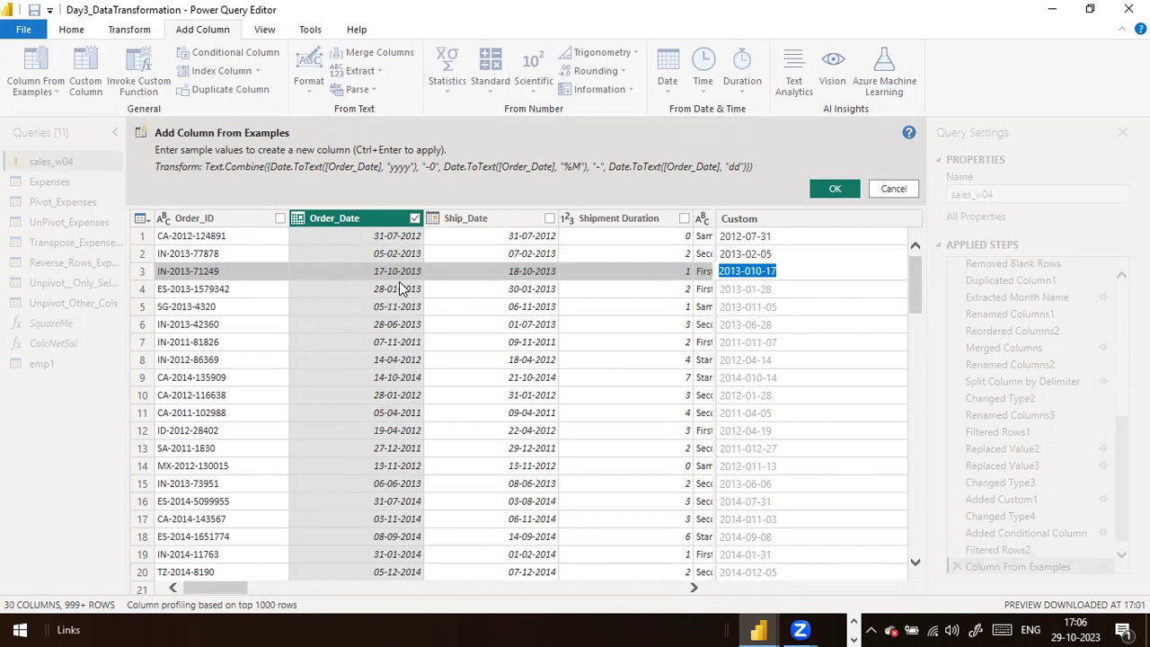
double_click(755, 271)
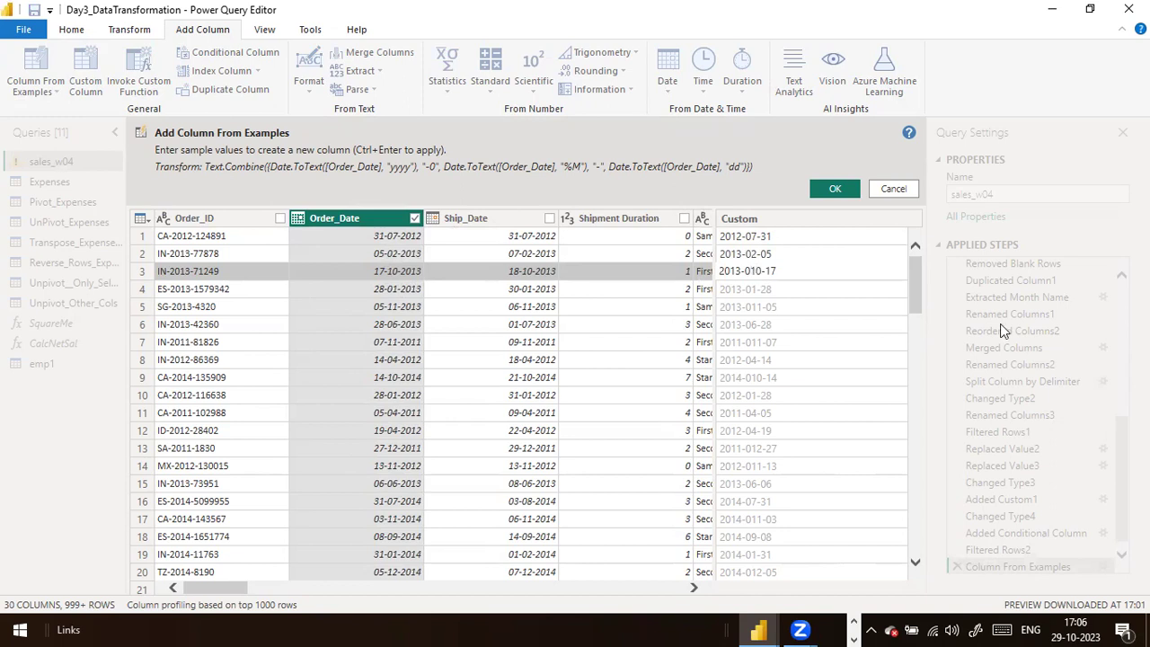
key("BackSpace")
key("Return")
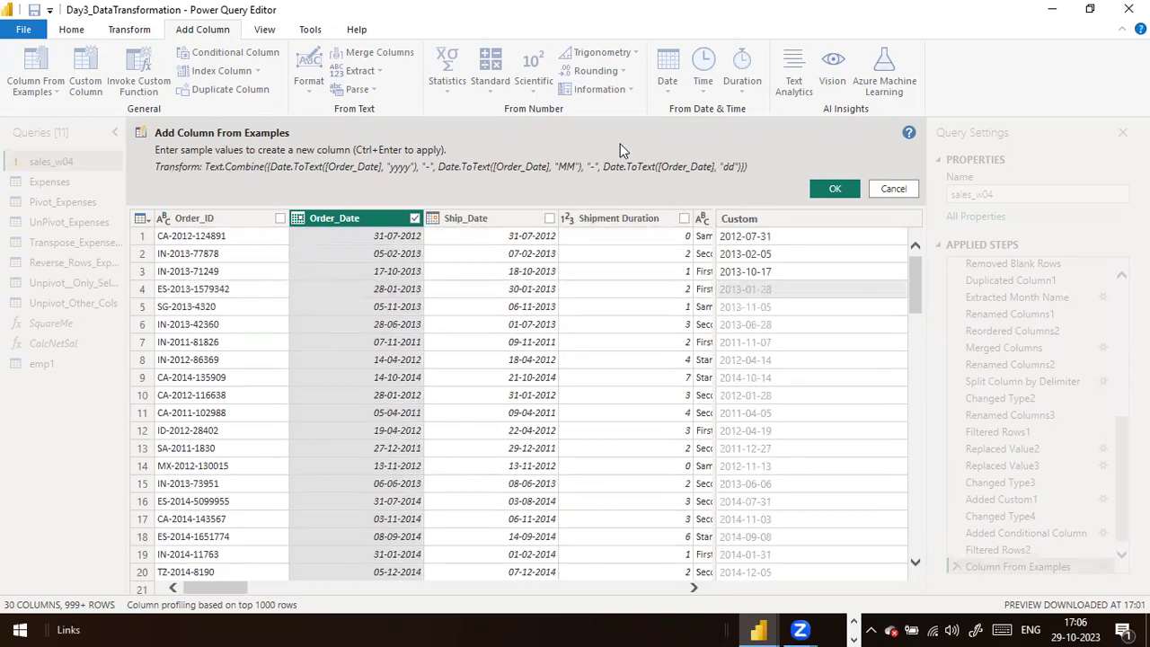
Launch Epic Pen from the desktop, return to Power Query Editor and move the pen toolbar clear of the data.
key("super+d")
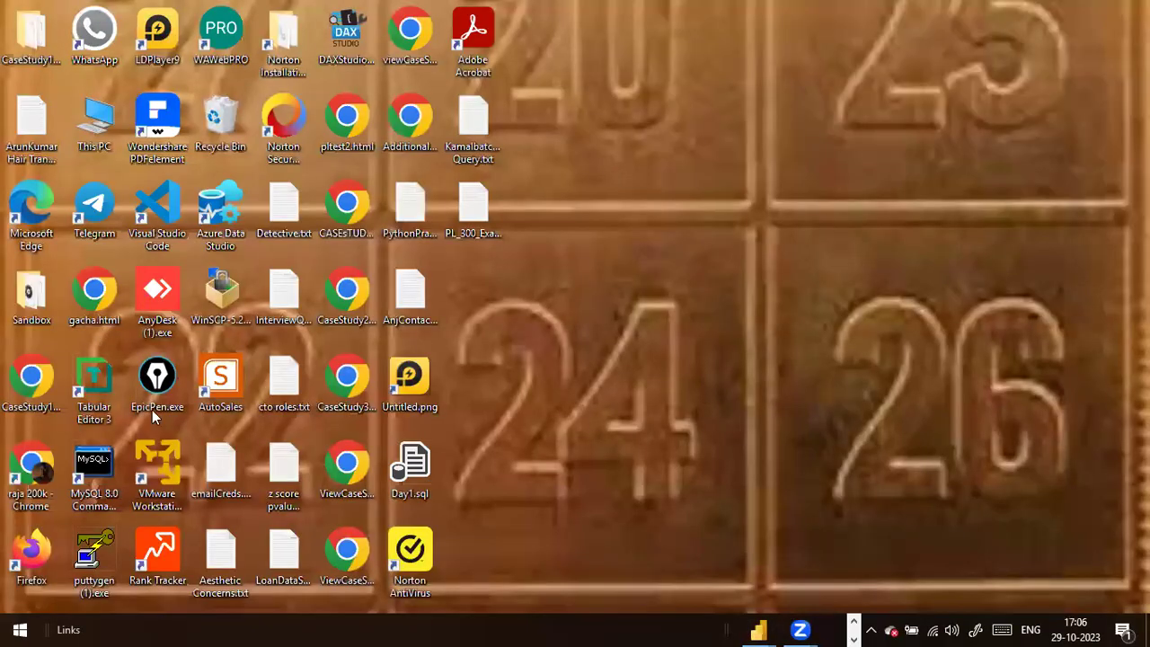
double_click(155, 395)
key("alt+Tab")
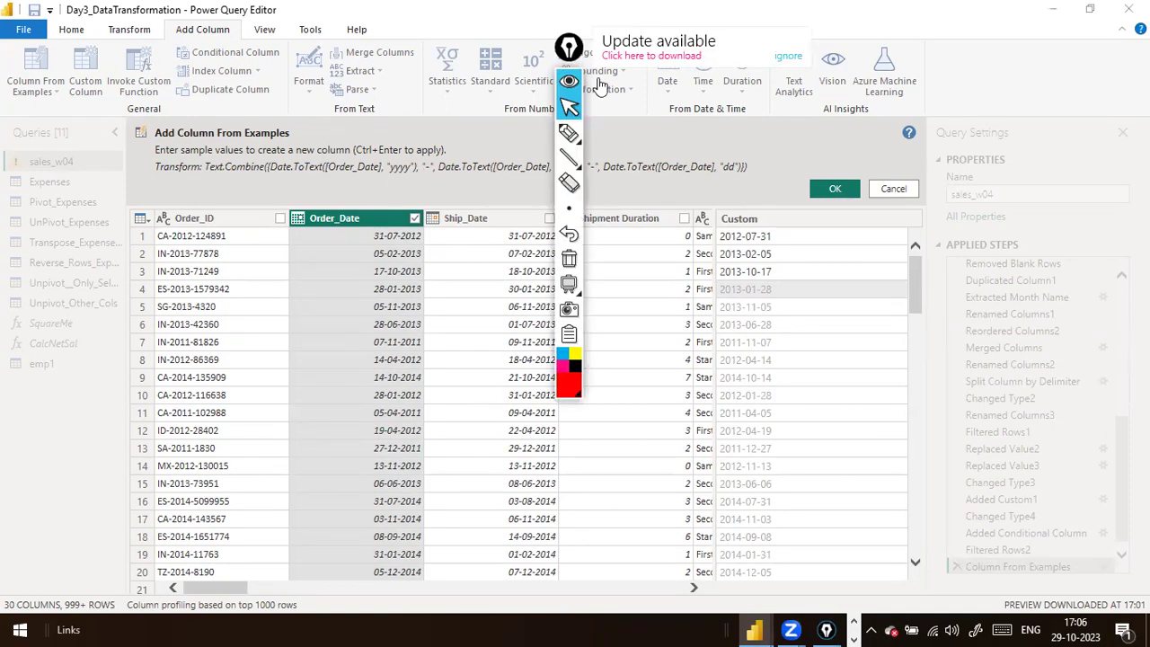
left_click(885, 212)
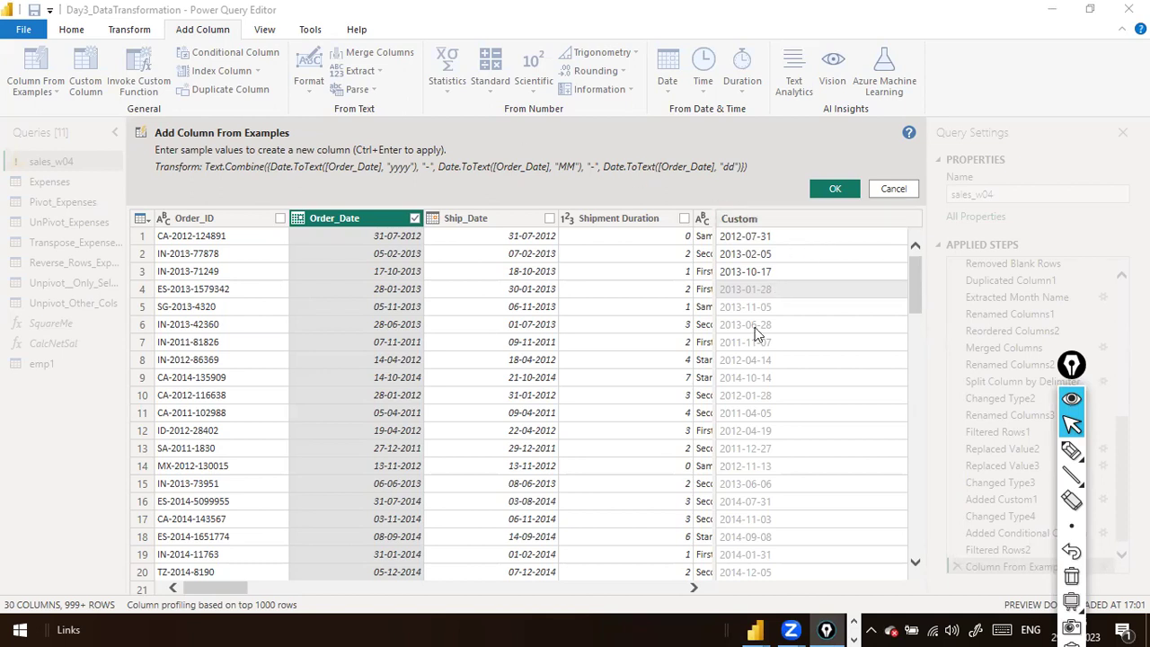
Accept the example-based date column into the table and view its full formula.
left_click(838, 188)
left_click(838, 189)
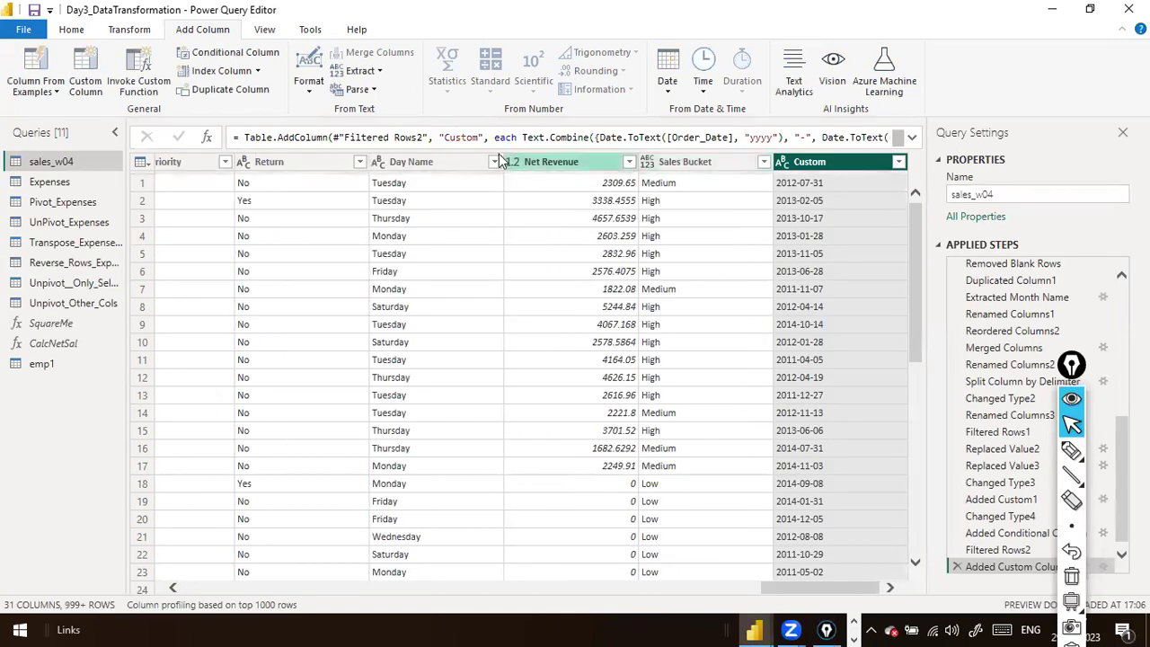
left_click(912, 138)
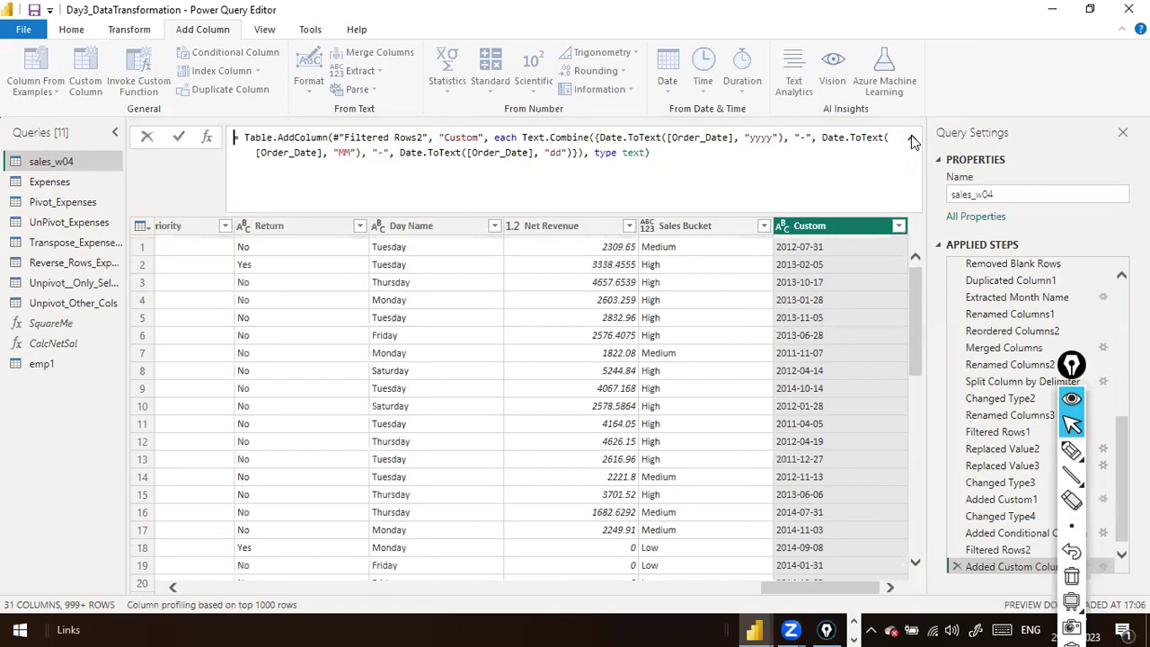
left_click(911, 139)
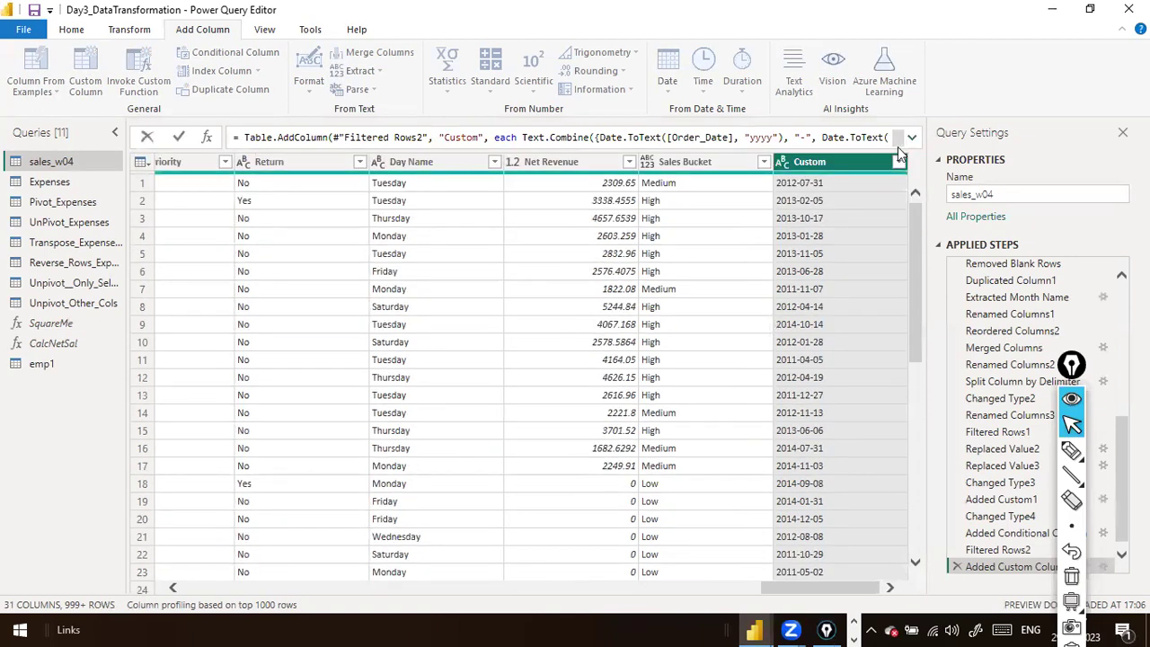
Review the data types available for the Custom column without changing its name or type.
double_click(809, 162)
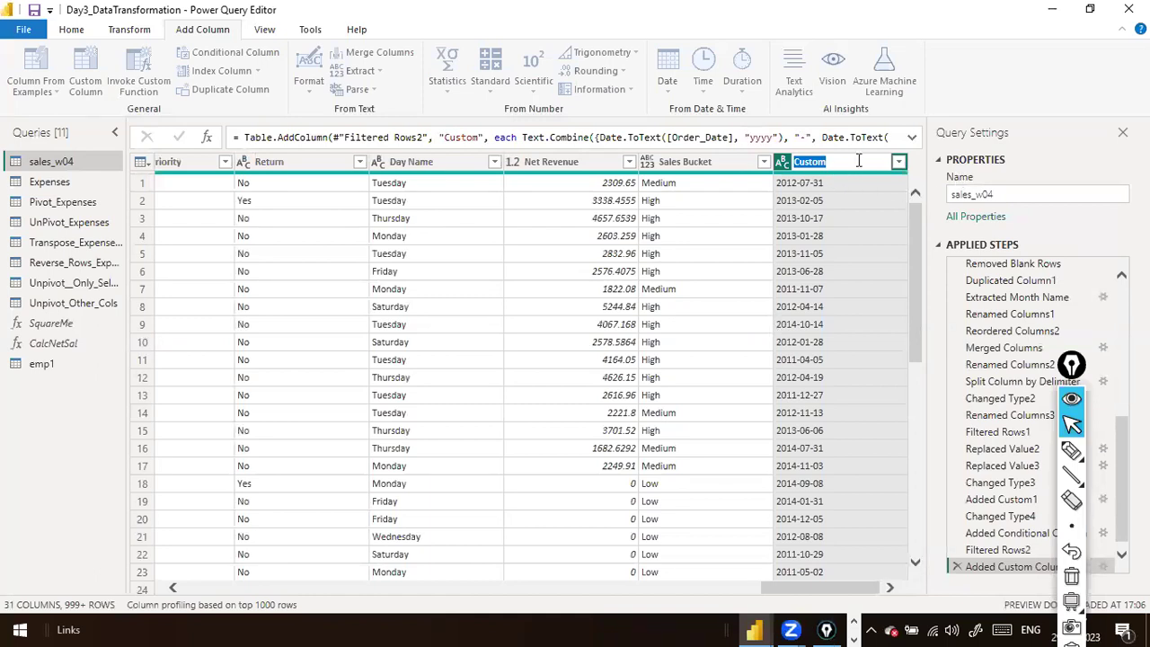
left_click(776, 162)
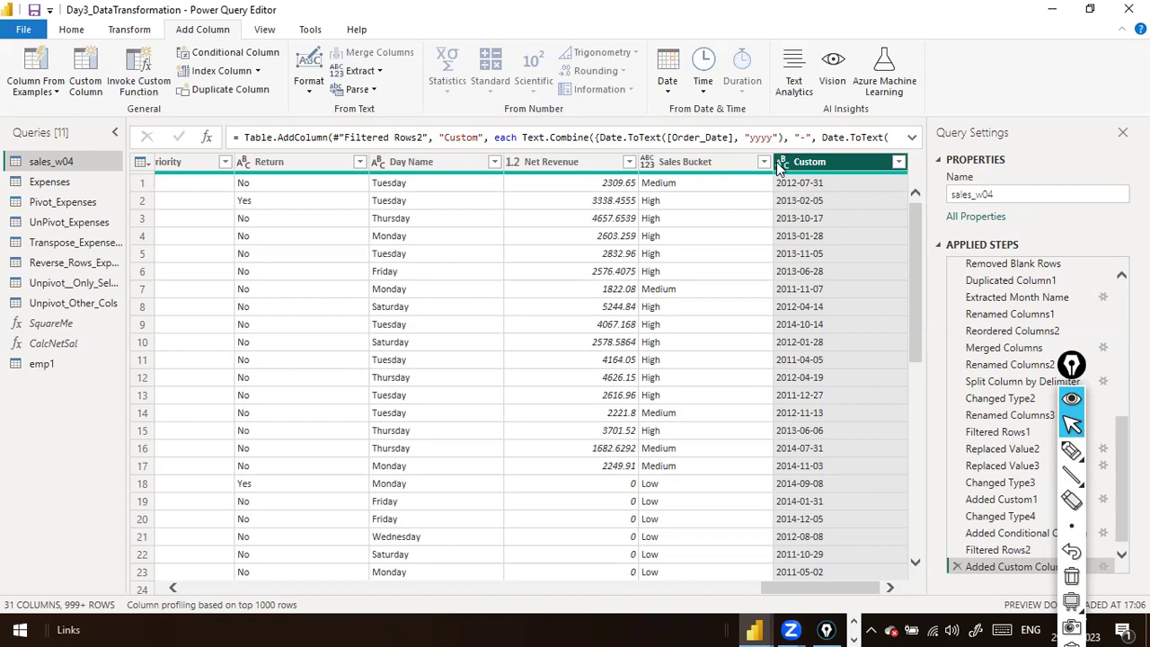
left_click(778, 162)
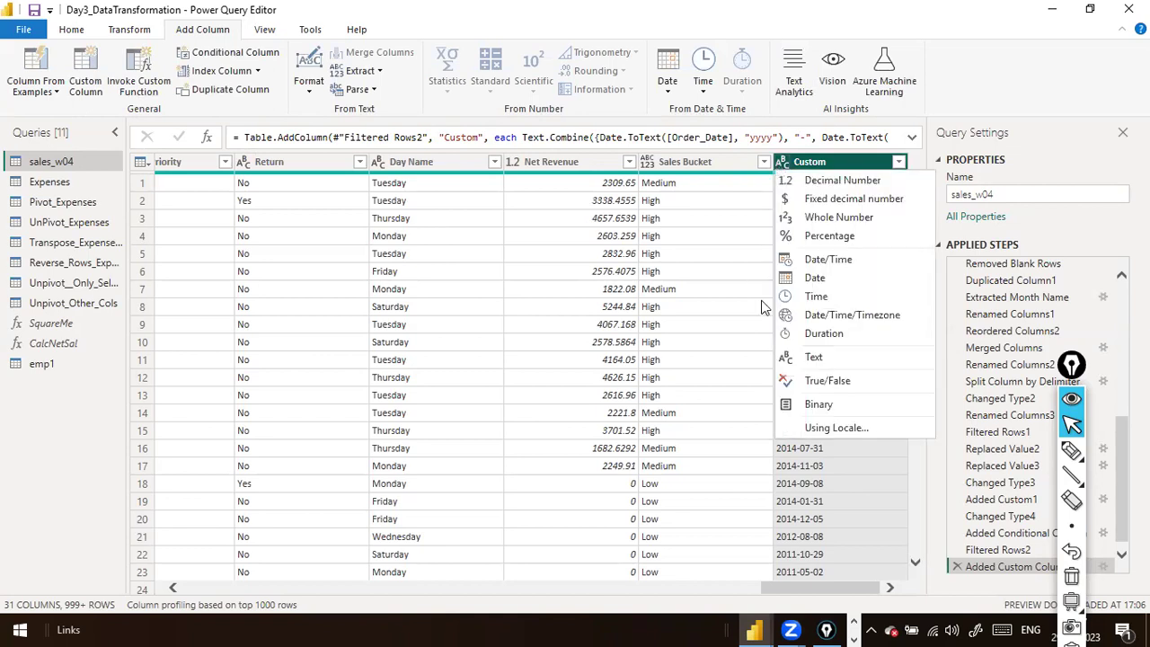
left_click(1008, 88)
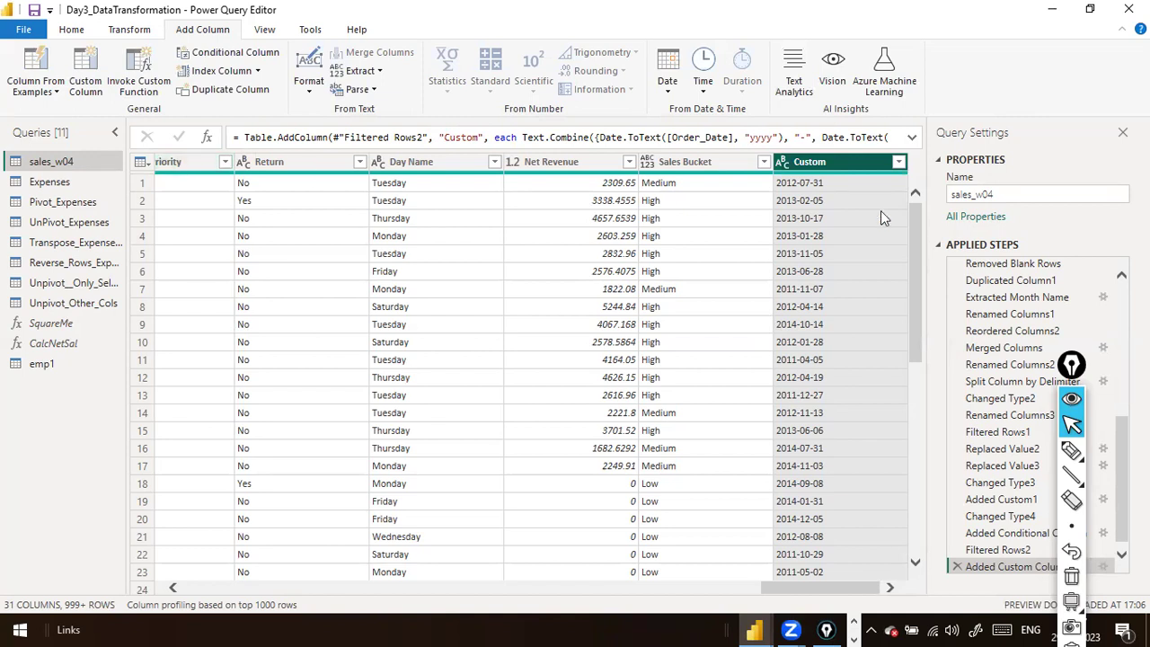
Select the State and Country columns and move Country ahead of State in the table.
left_click_drag(765, 588, 518, 559)
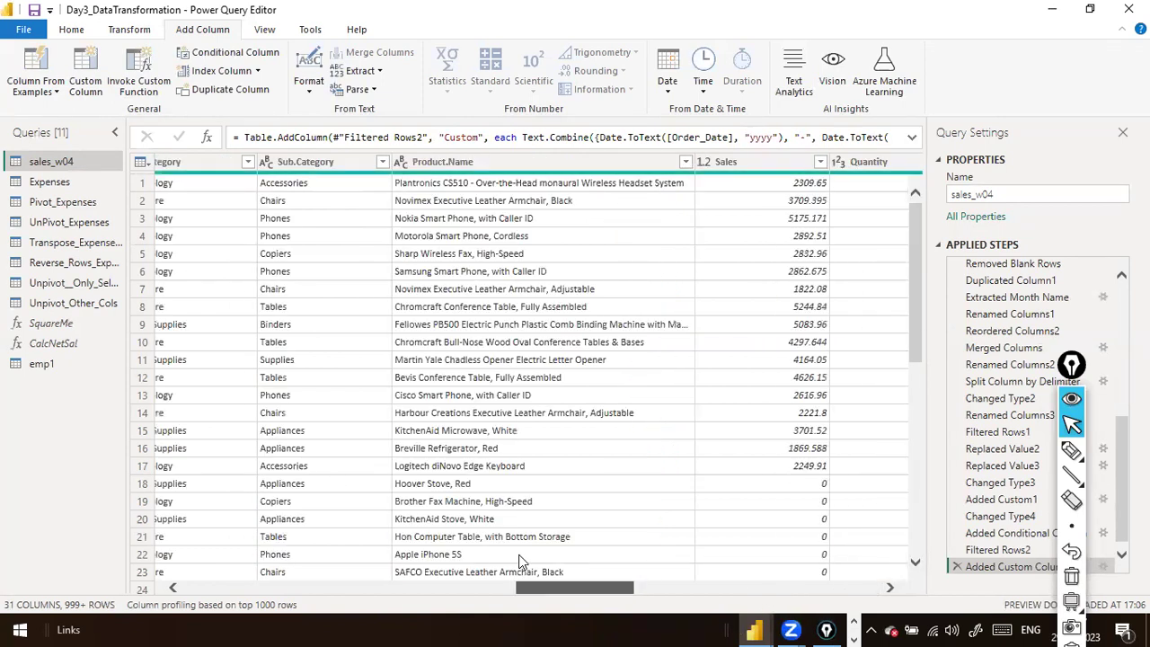
left_click_drag(593, 555, 312, 520)
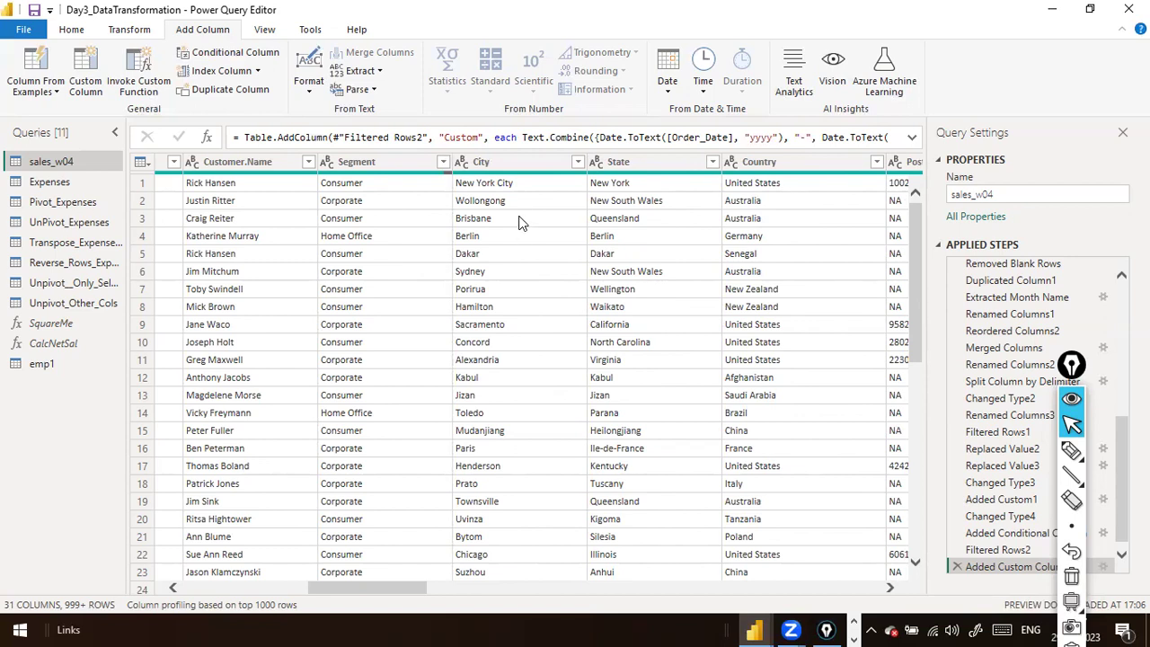
left_click(649, 165)
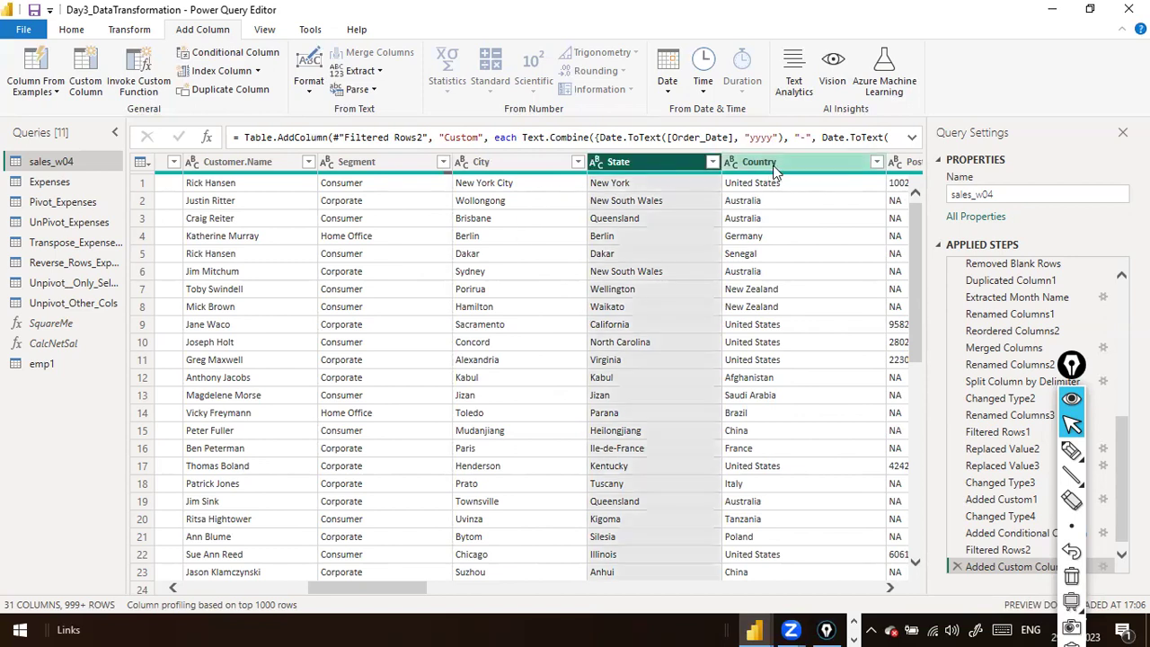
left_click(775, 167, "ctrl")
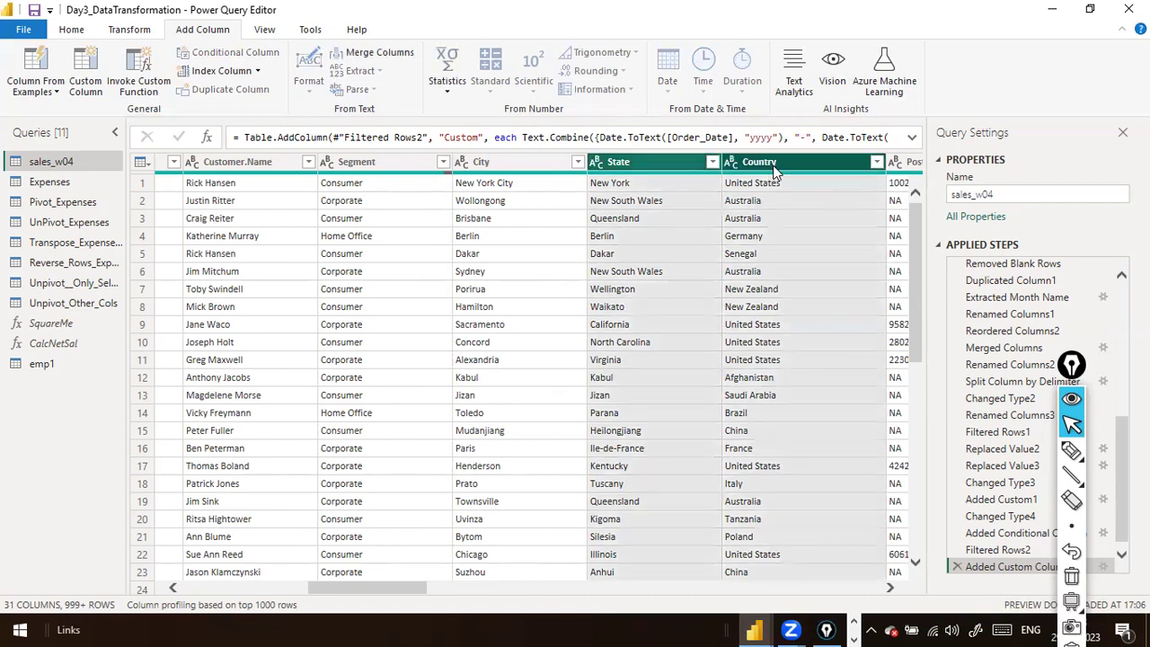
left_click(774, 167)
left_click(634, 165, "ctrl")
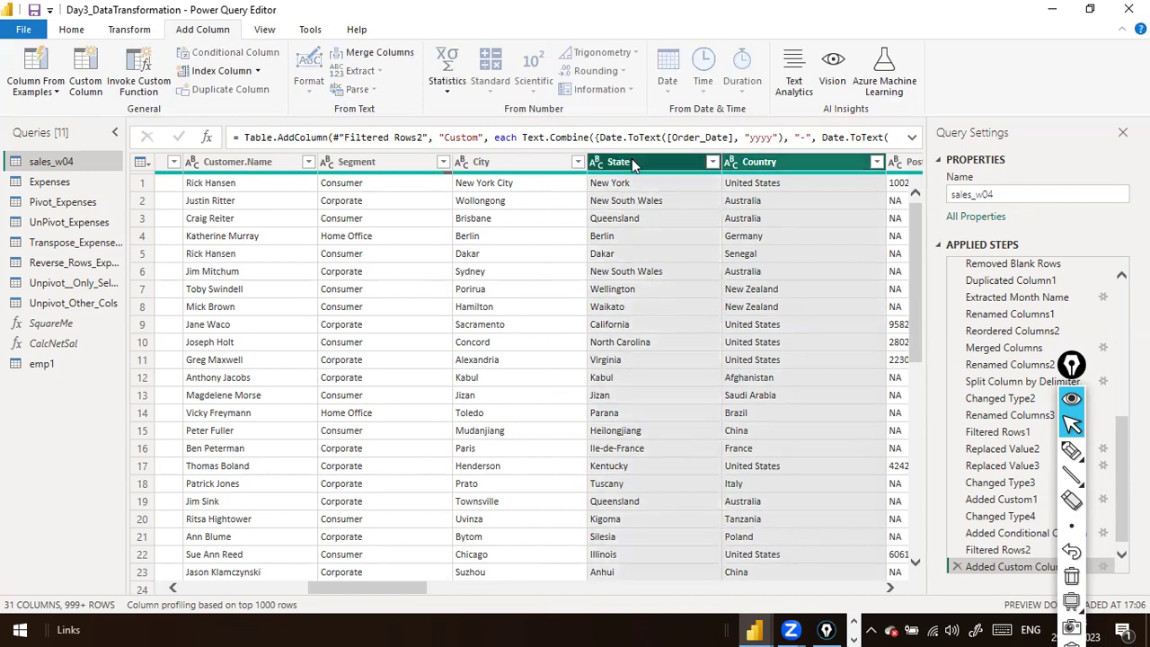
left_click_drag(811, 158, 689, 179)
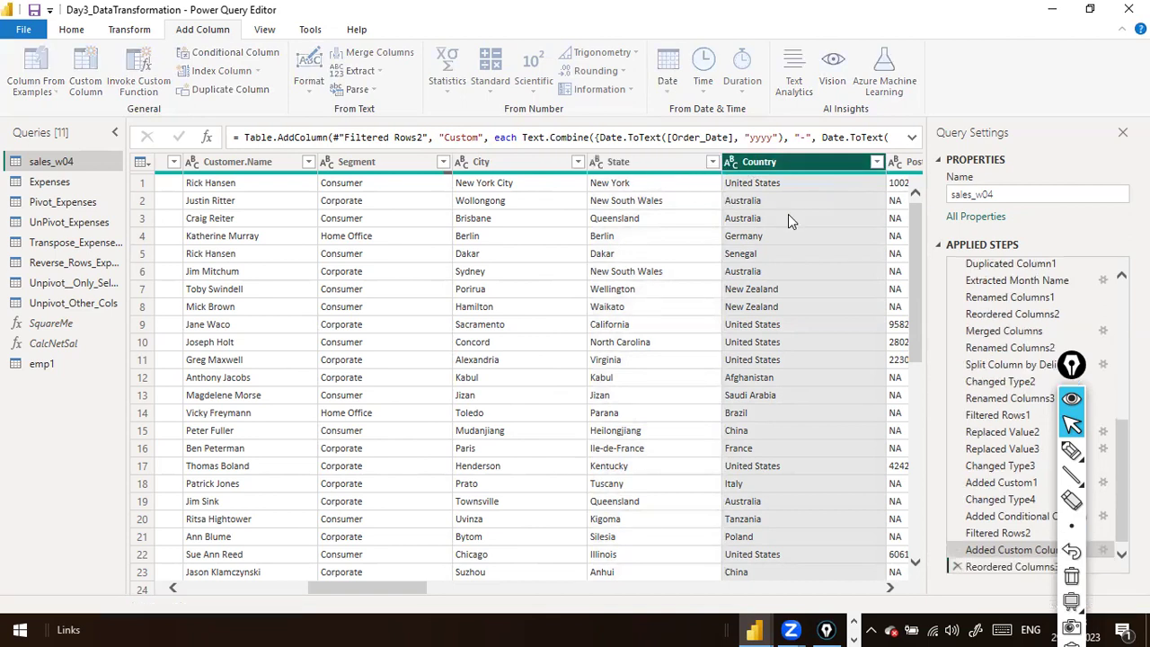
Select the Country and State columns and set up a merge of them with Space as the separator.
left_click(804, 171, "ctrl")
left_click(803, 167, "ctrl")
left_click(803, 167, "ctrl")
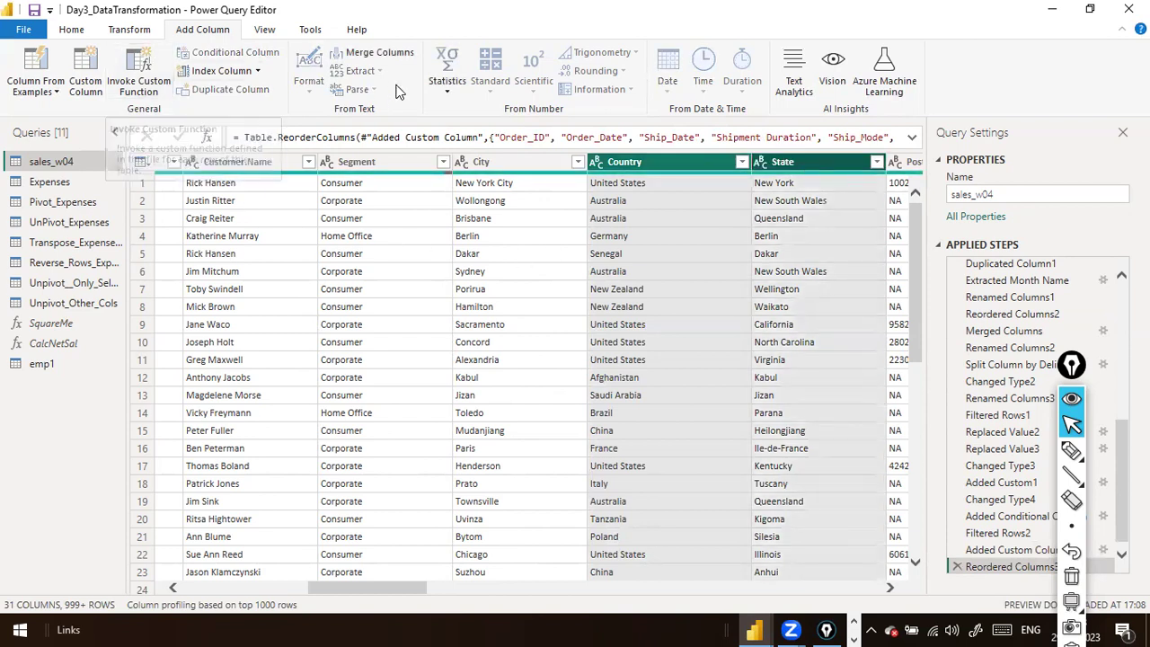
left_click(378, 58)
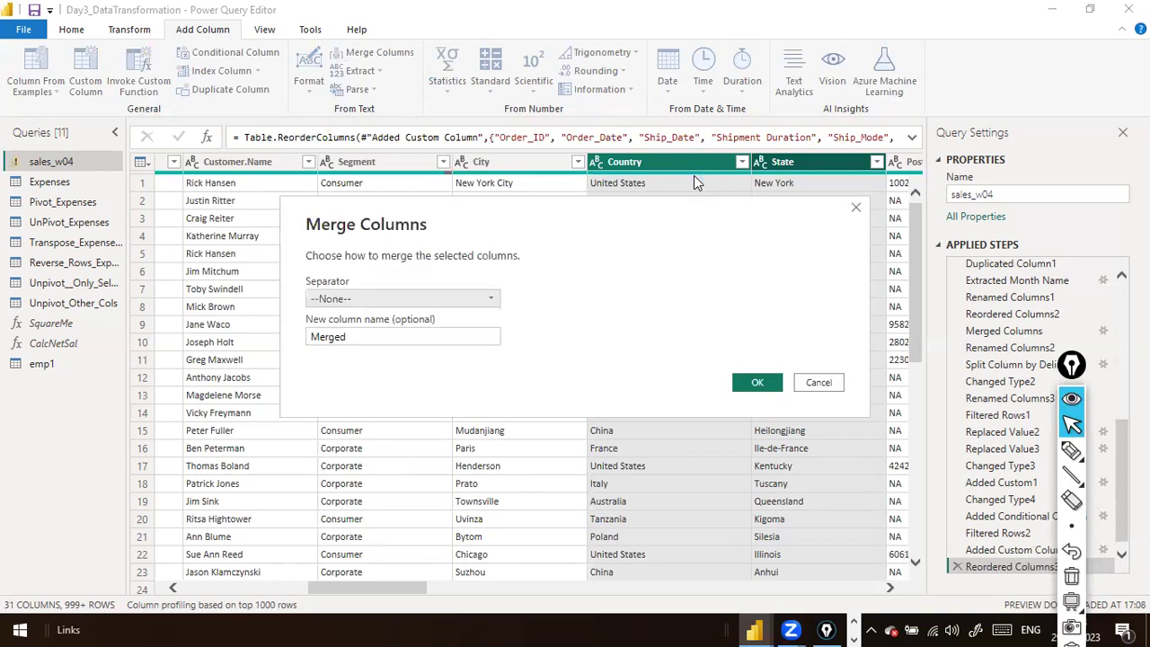
left_click(489, 302)
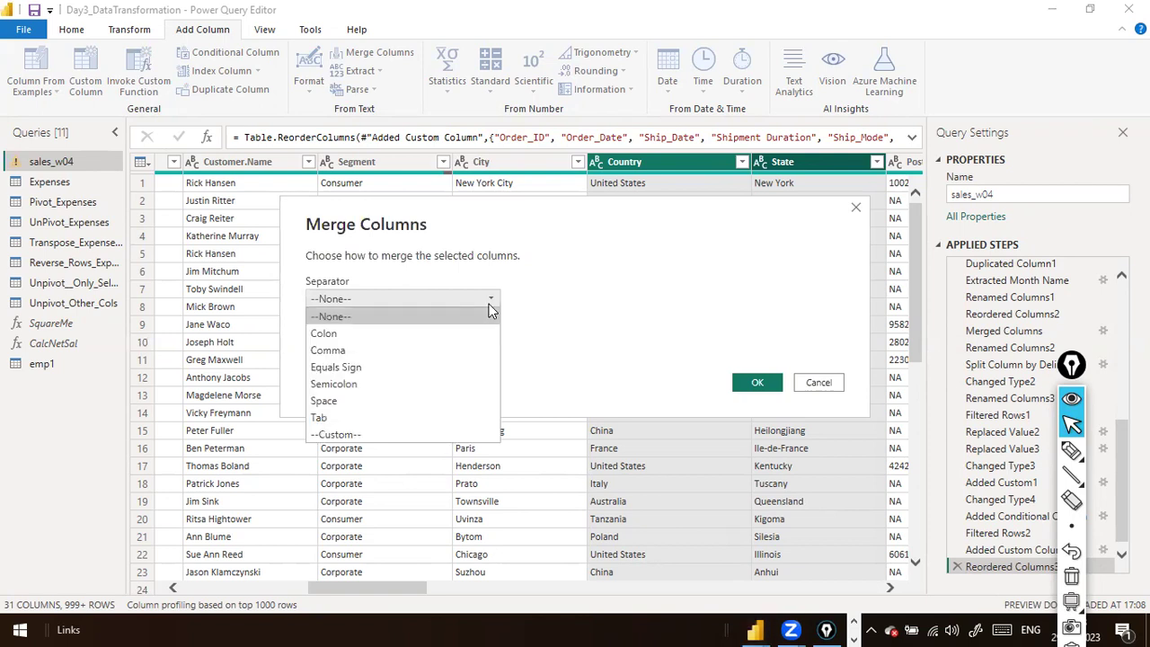
left_click(489, 302)
left_click(489, 301)
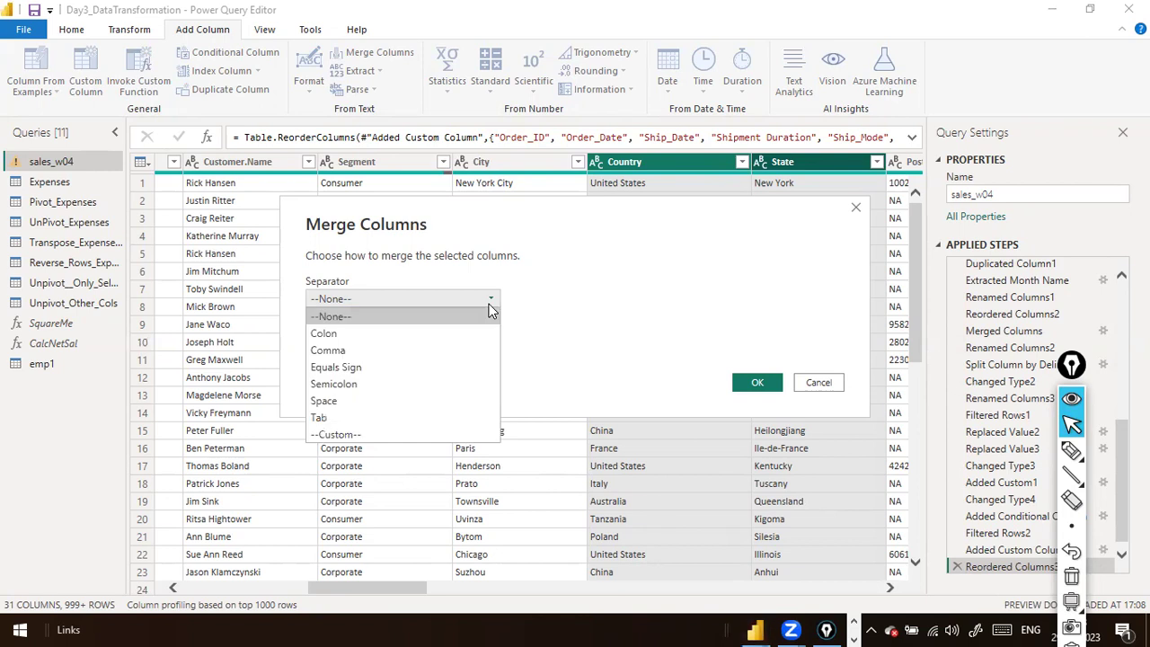
left_click(402, 400)
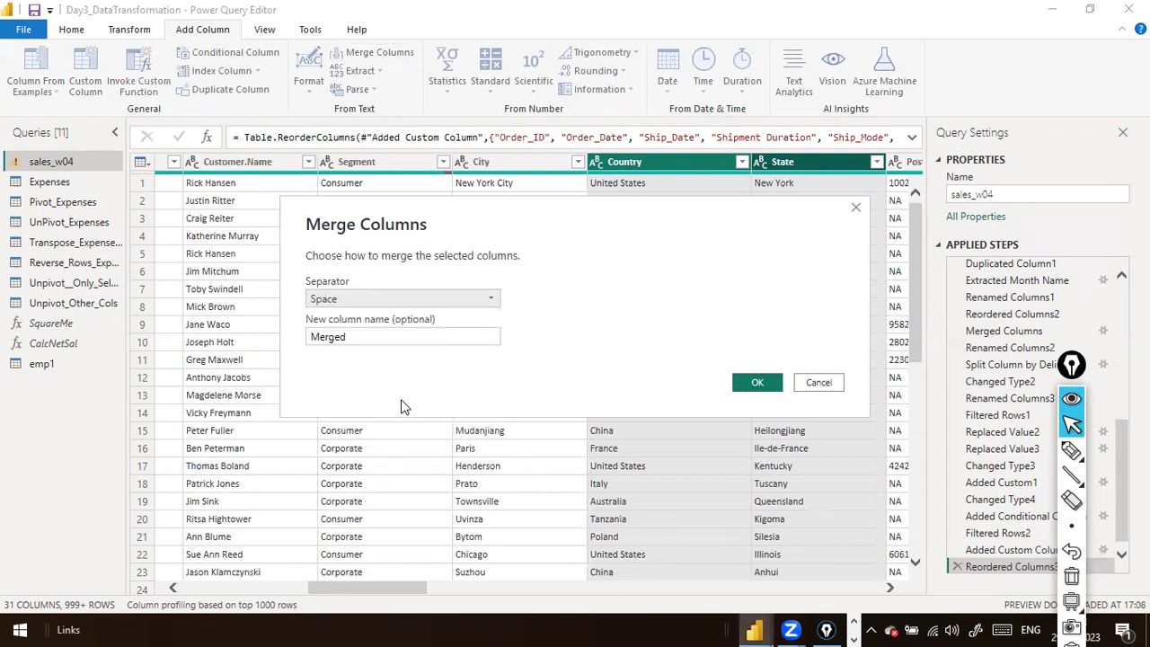
Name the merged column "Country State" and add it to the table.
left_click(491, 336)
key("ctrl+a")
key("BackSpace")
type("Country State")
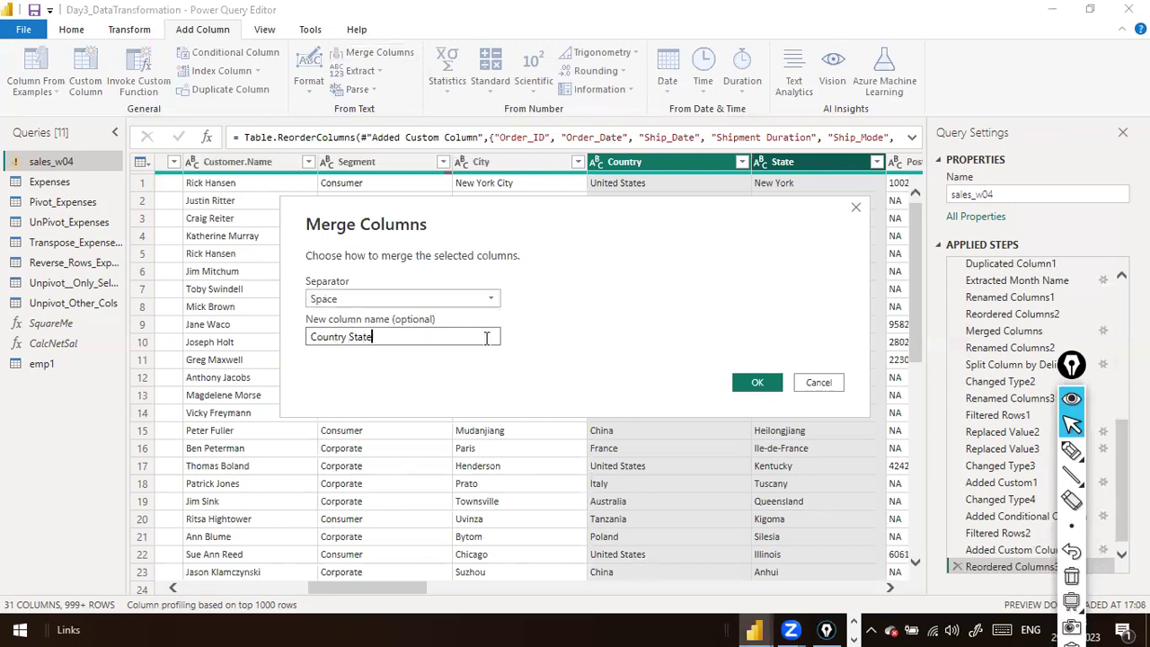
key("Return")
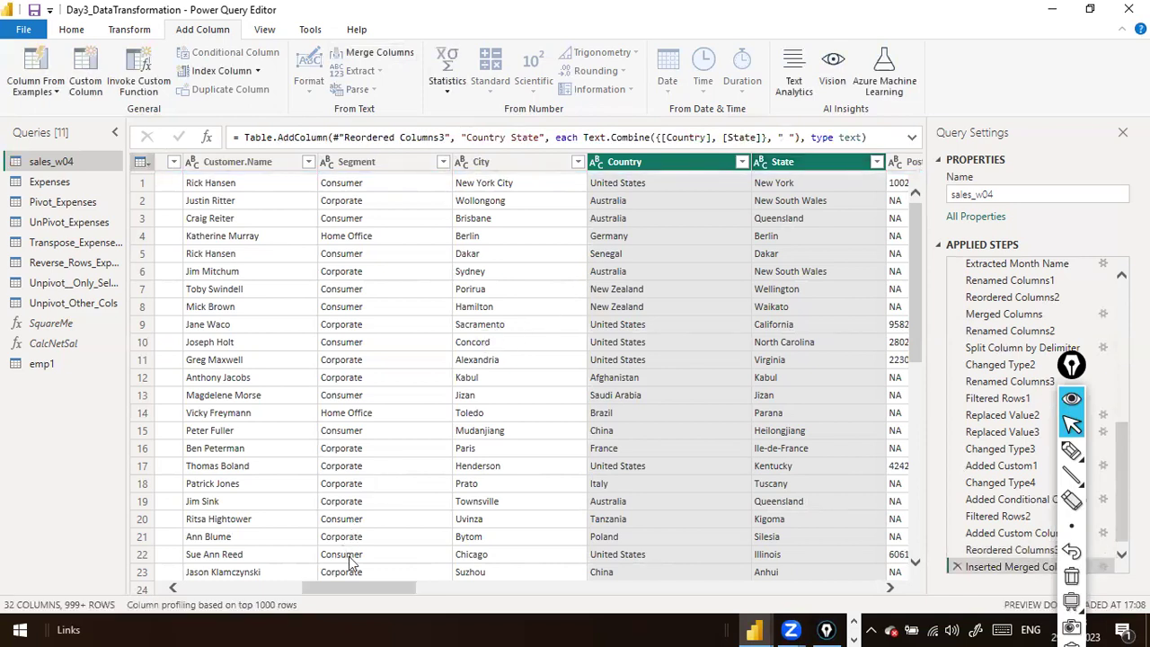
Start a new column from examples based only on the Country State column.
left_click_drag(406, 587, 457, 588)
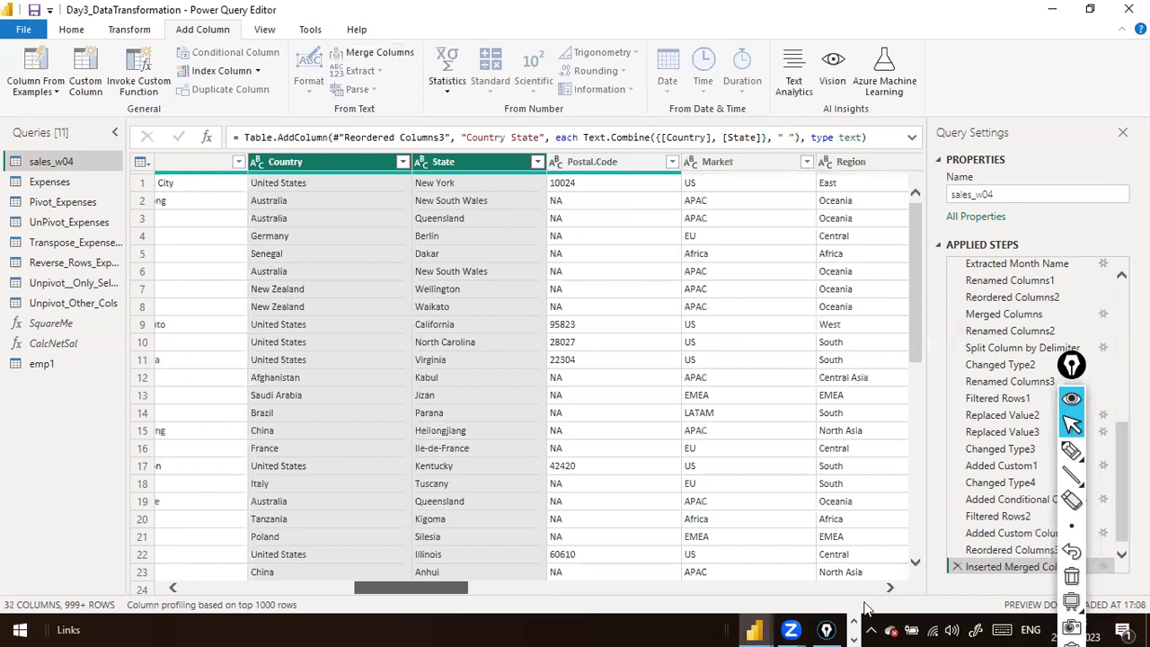
left_click_drag(867, 609, 996, 608)
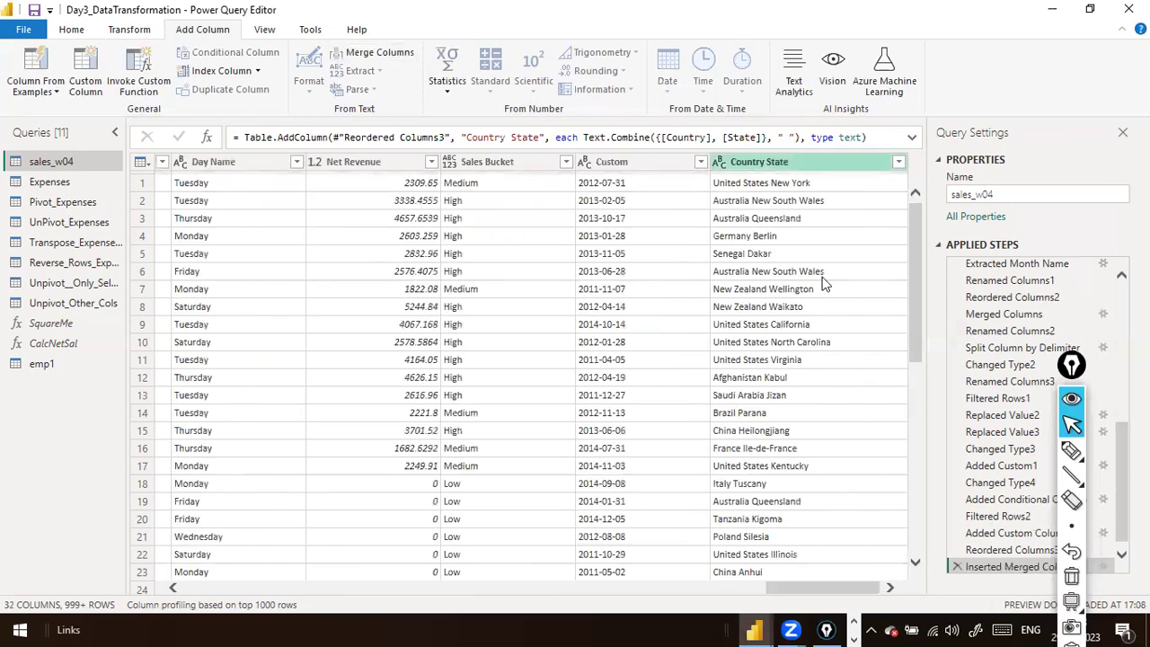
left_click(763, 162)
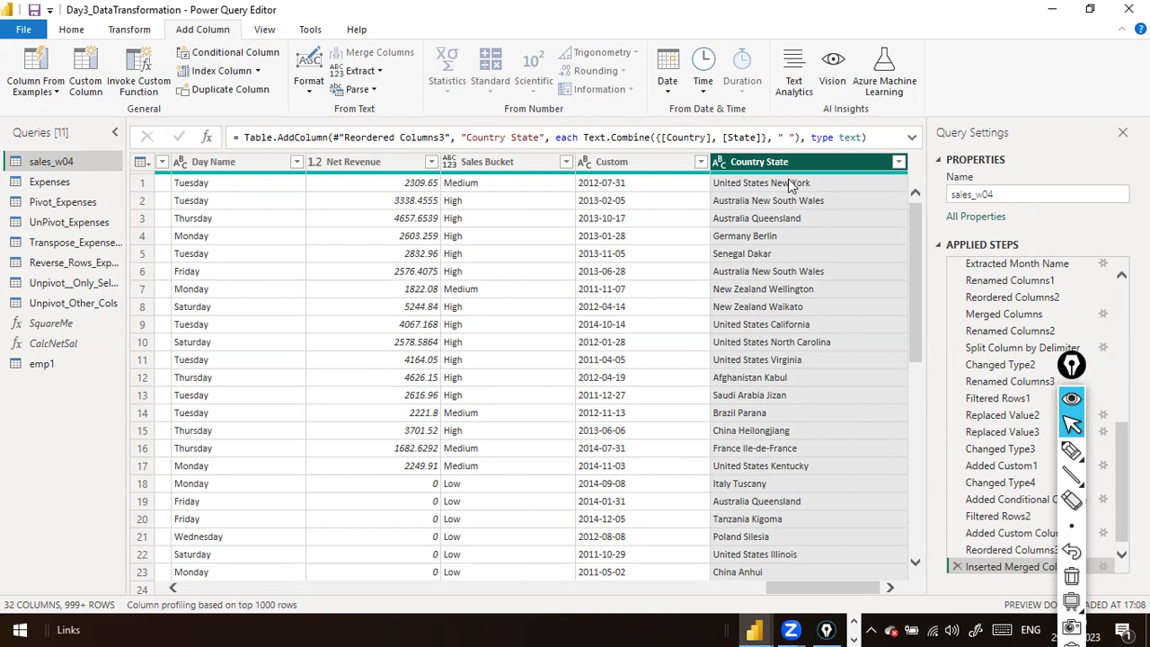
left_click(57, 91)
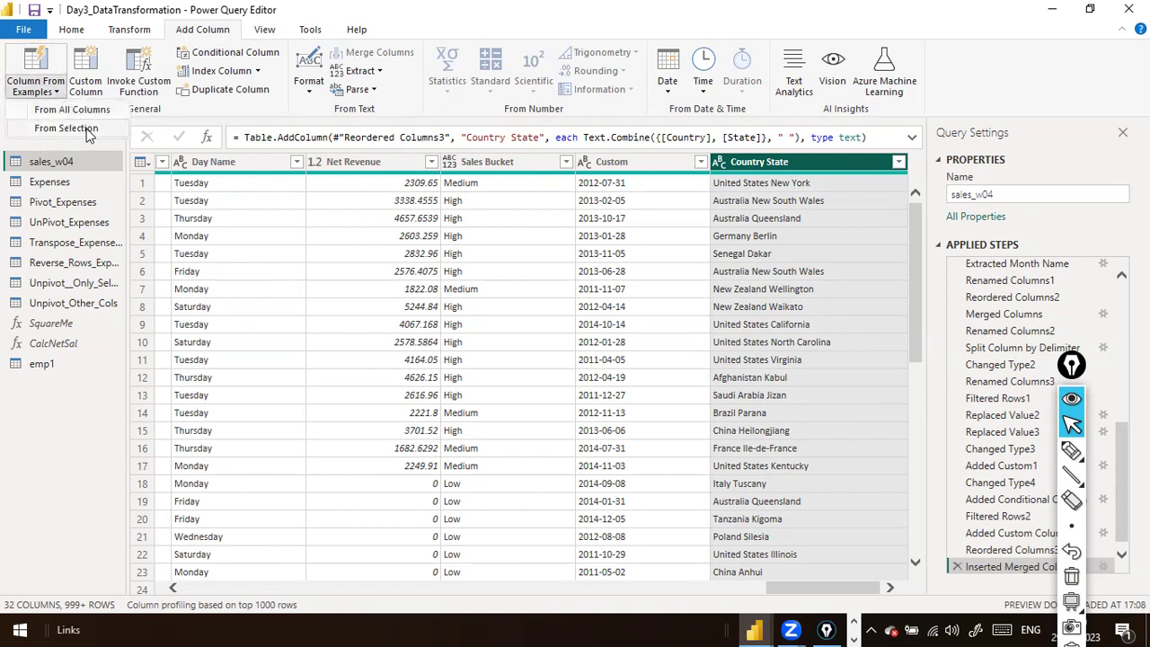
left_click(780, 171)
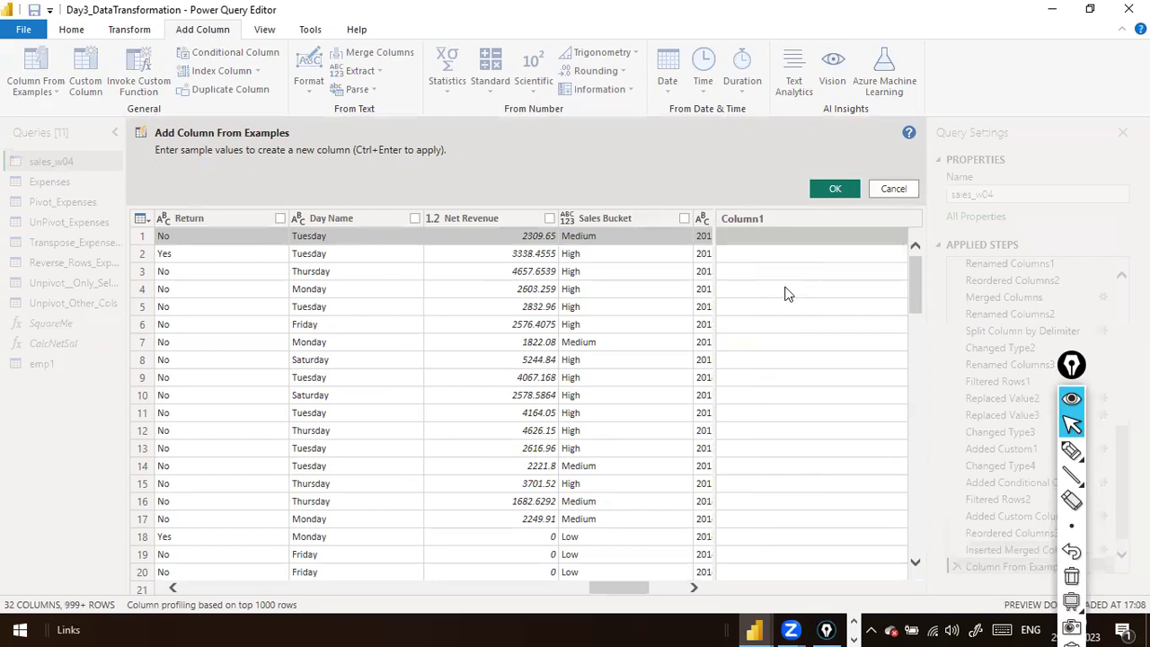
left_click_drag(613, 587, 680, 563)
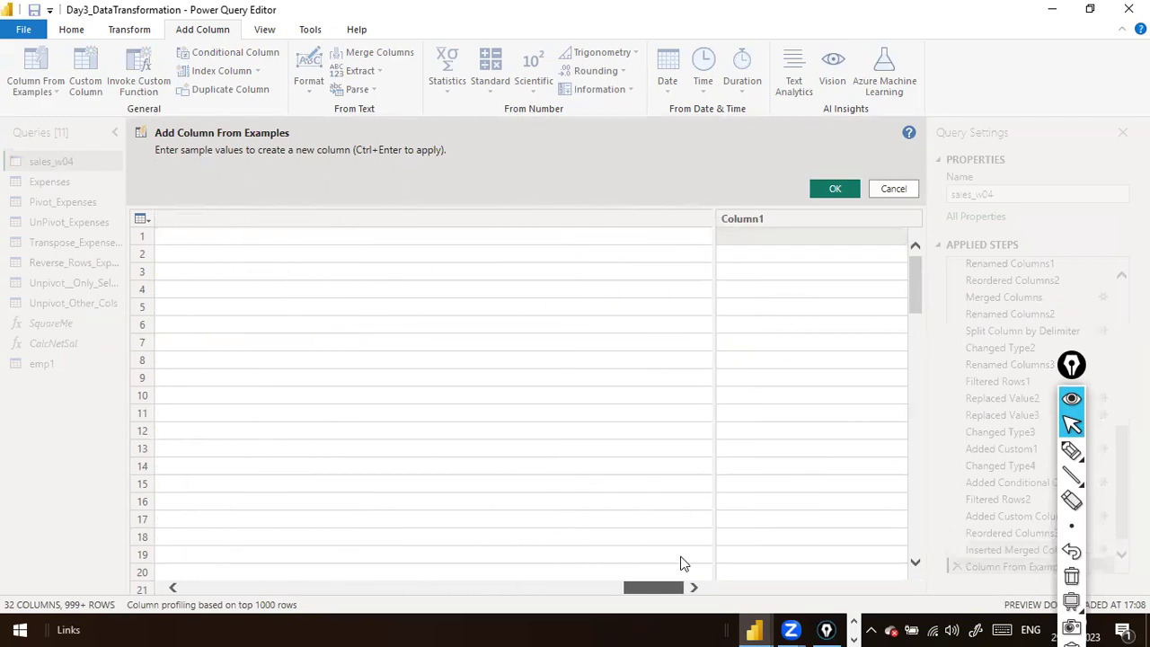
Enter "United States" and "Australia" as the example values for rows 1 and 2 of the new column.
left_click(788, 237)
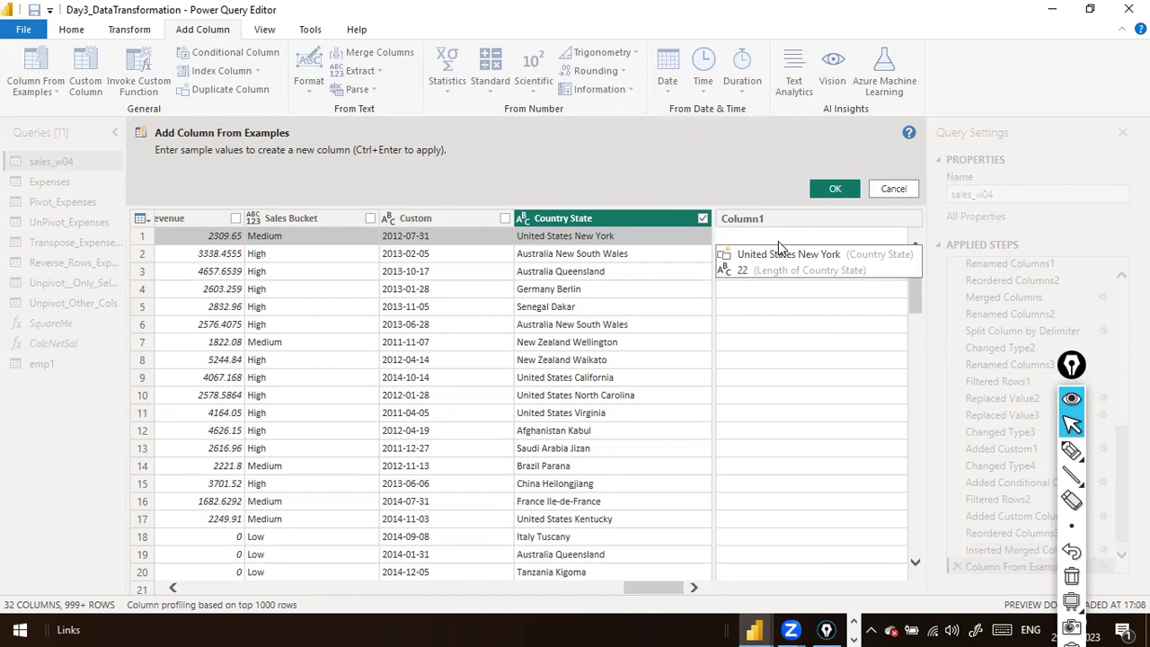
type("United States")
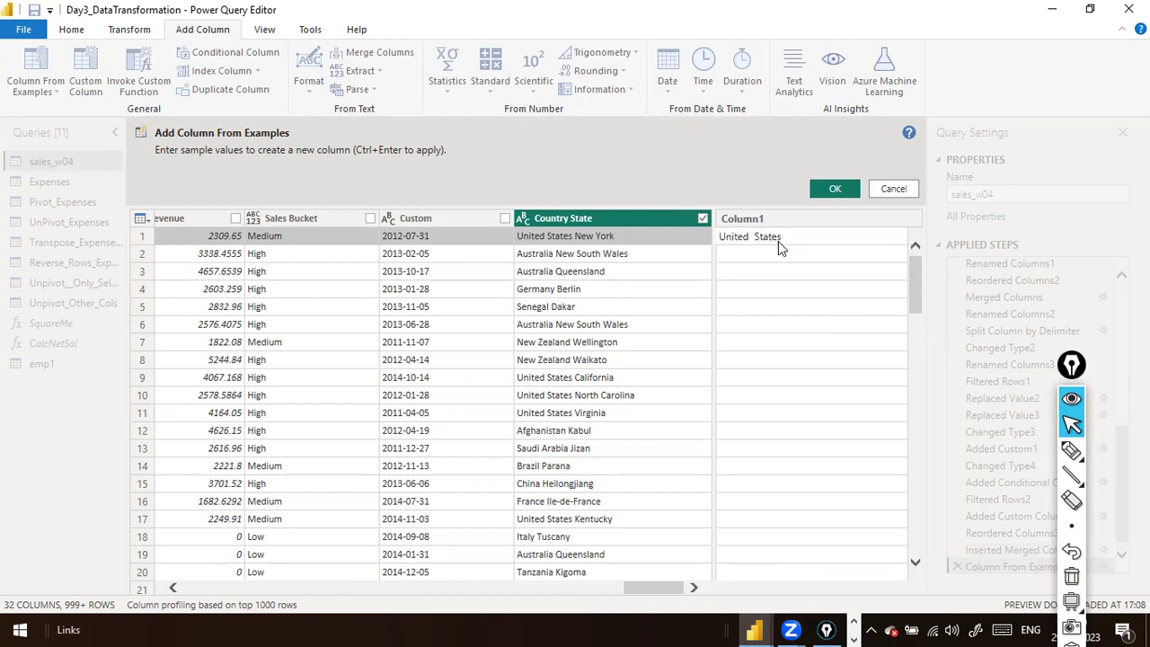
key("Return")
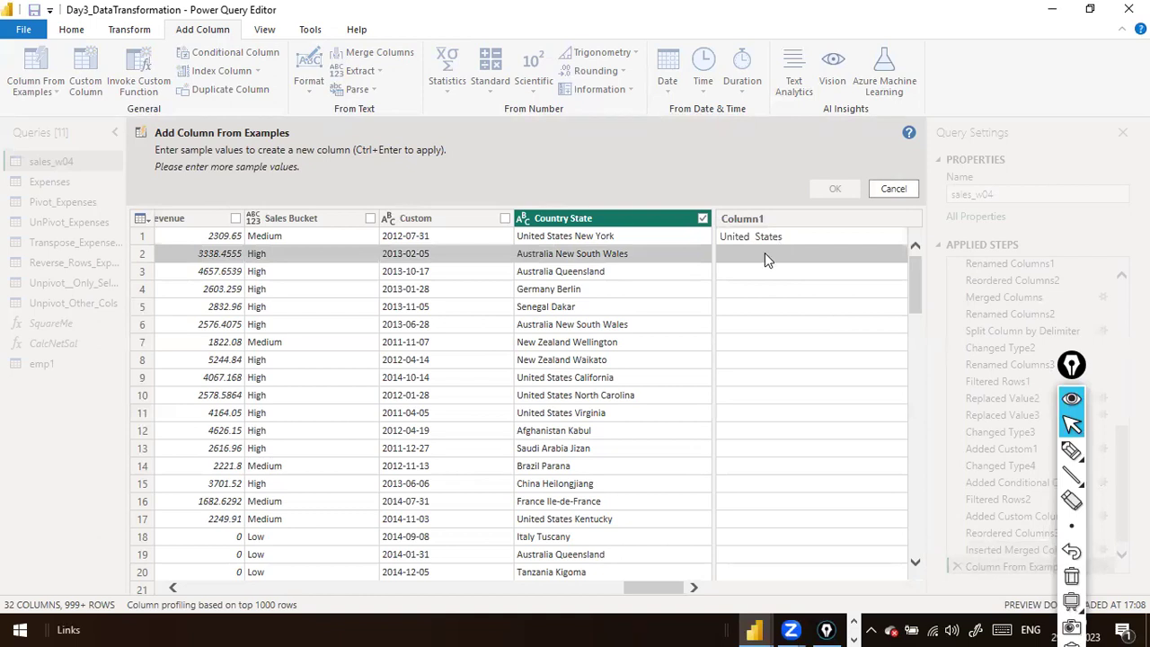
left_click(764, 253)
type("Australia")
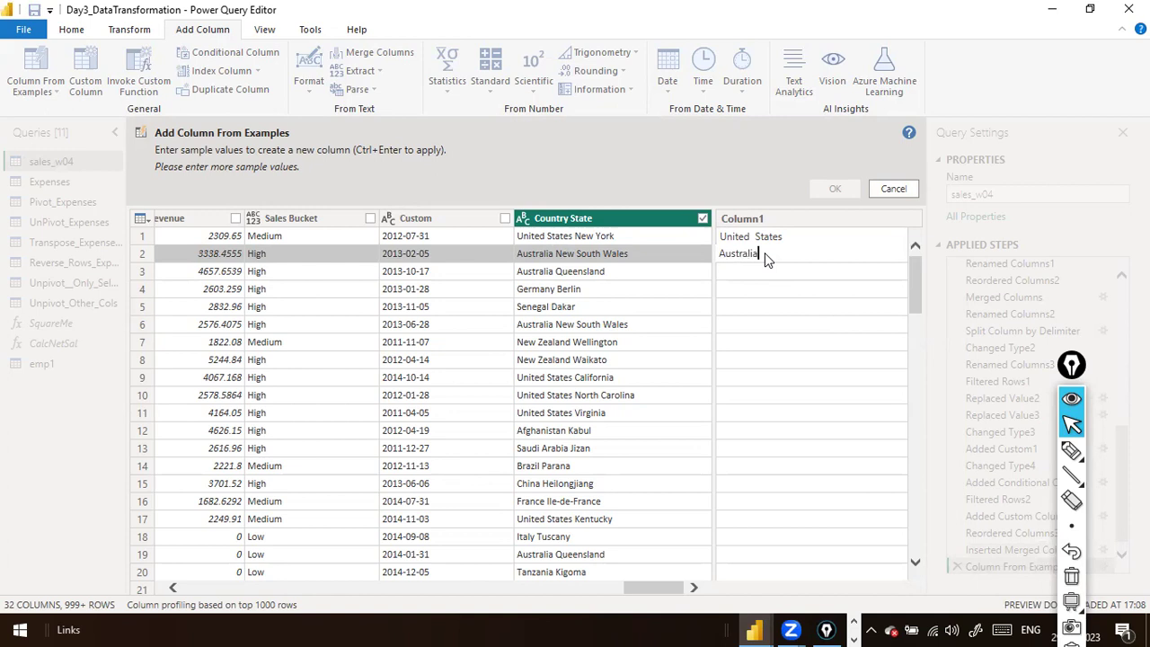
key("Return")
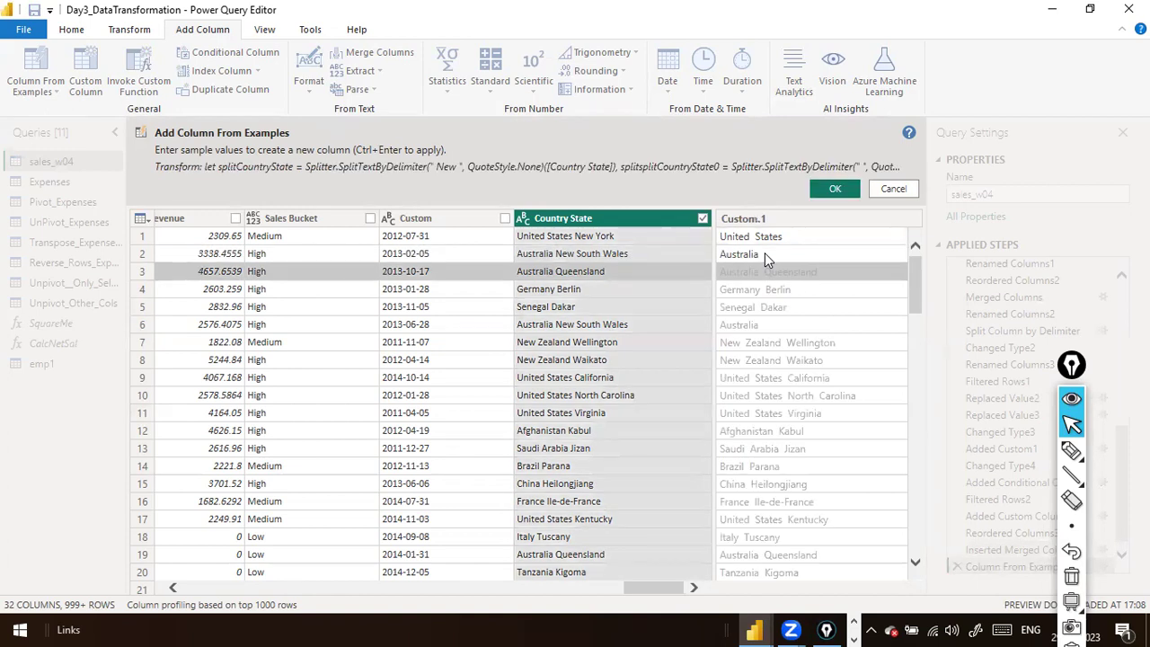
Enter "Australia" and "Germany" as the example values for rows 3 and 4.
left_click(801, 279)
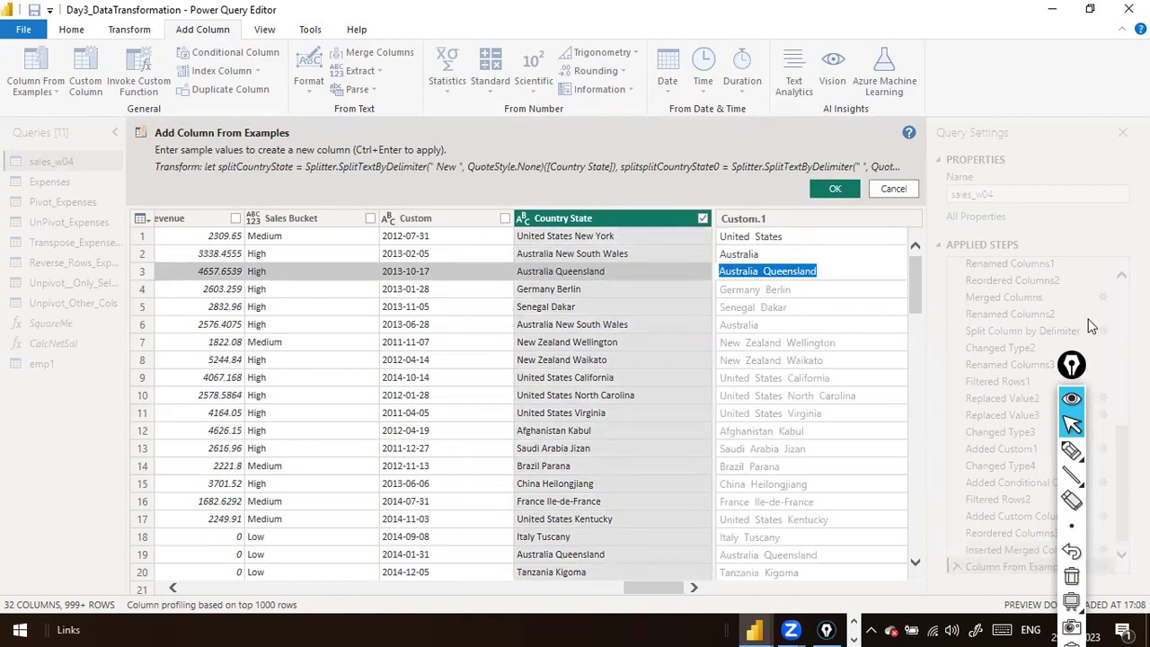
type("Australia")
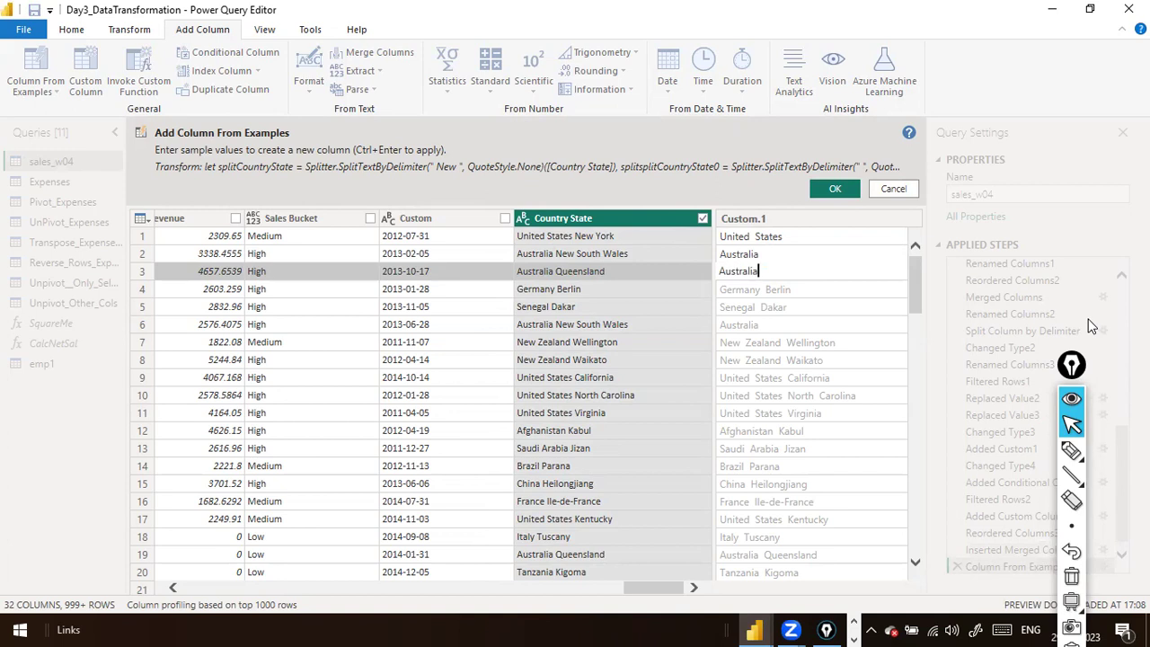
key("Return")
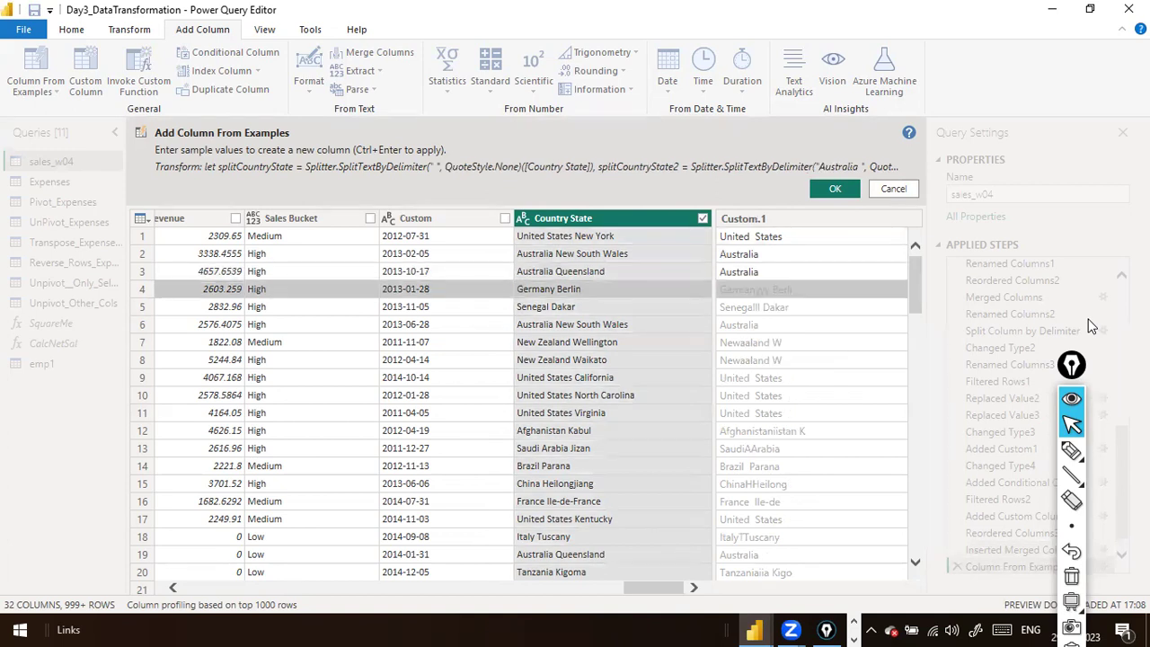
type("Germany")
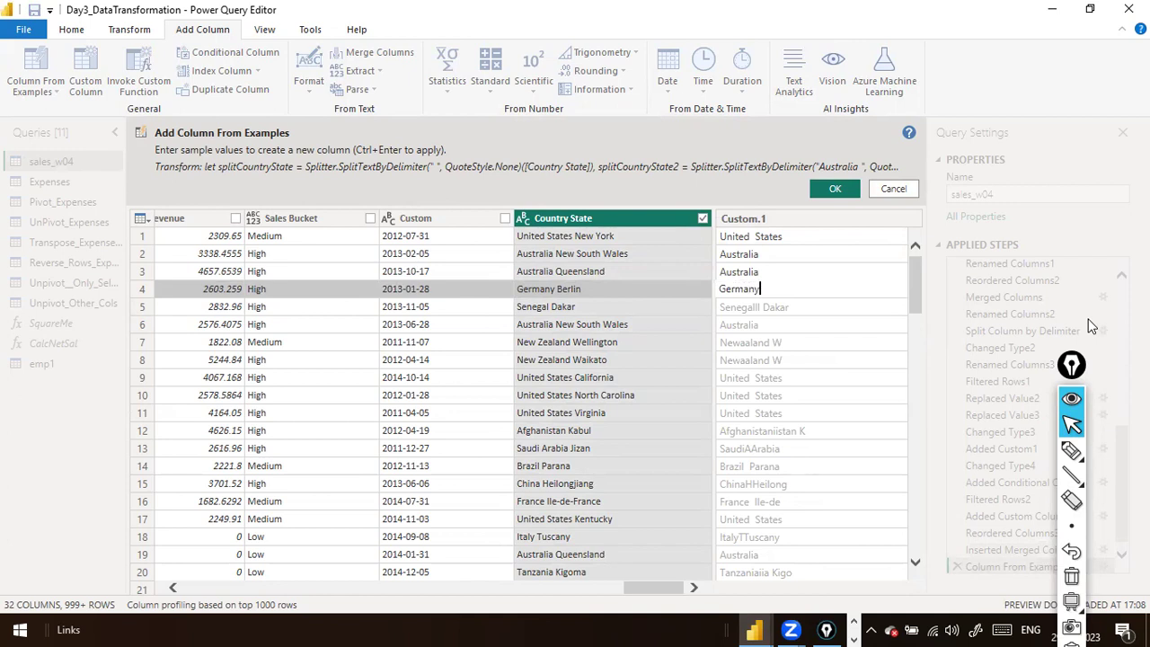
key("Return")
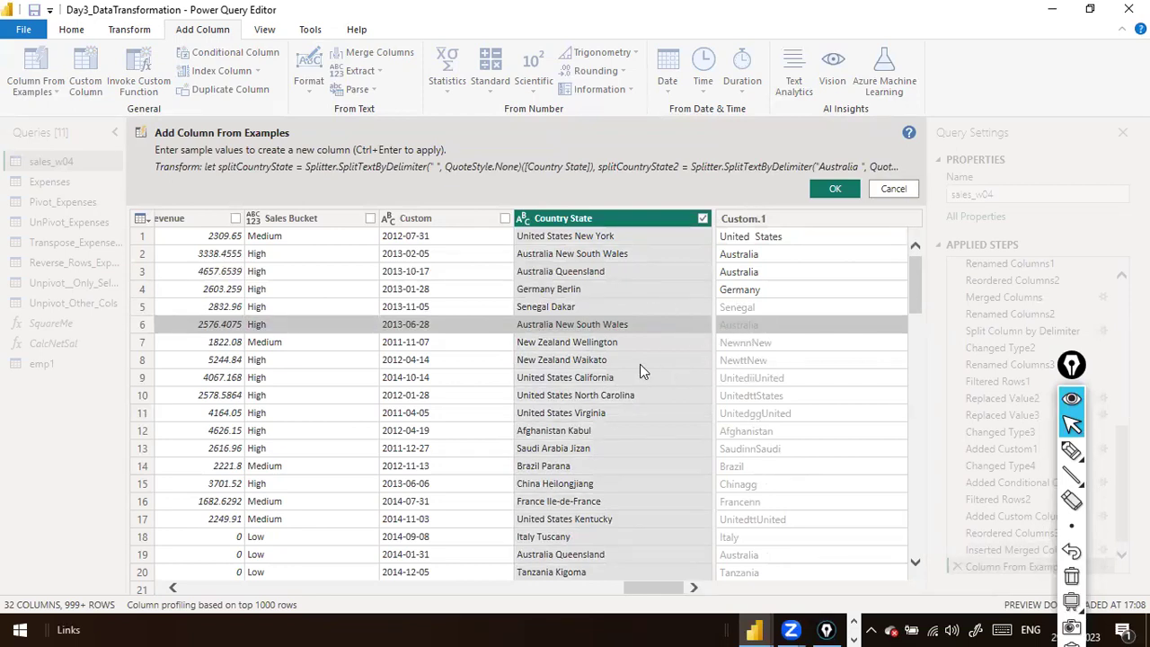
Enter "New Zealand" as the example value for both row 7 and row 8.
left_click(752, 342)
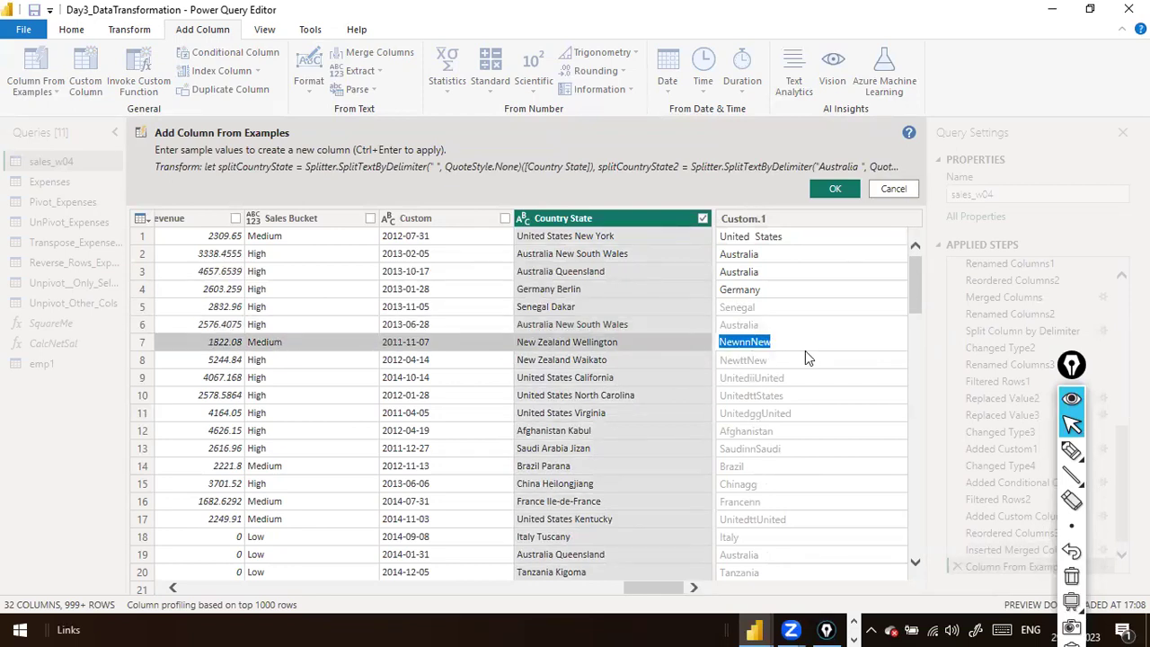
type("New Z")
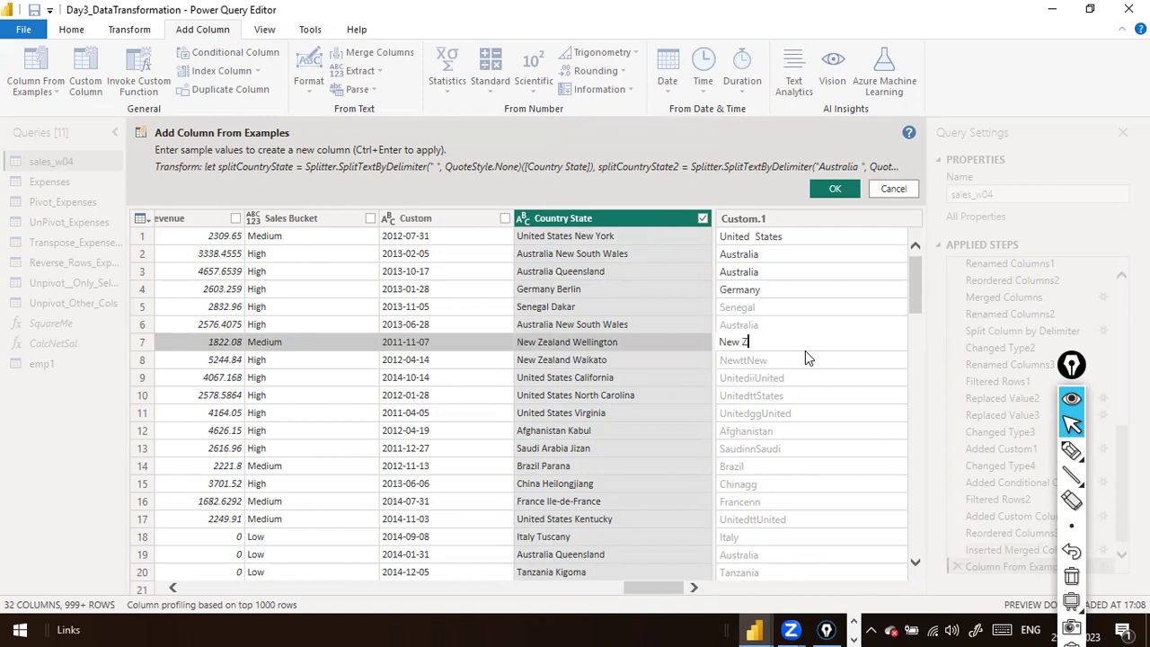
type("ealand")
key("Return")
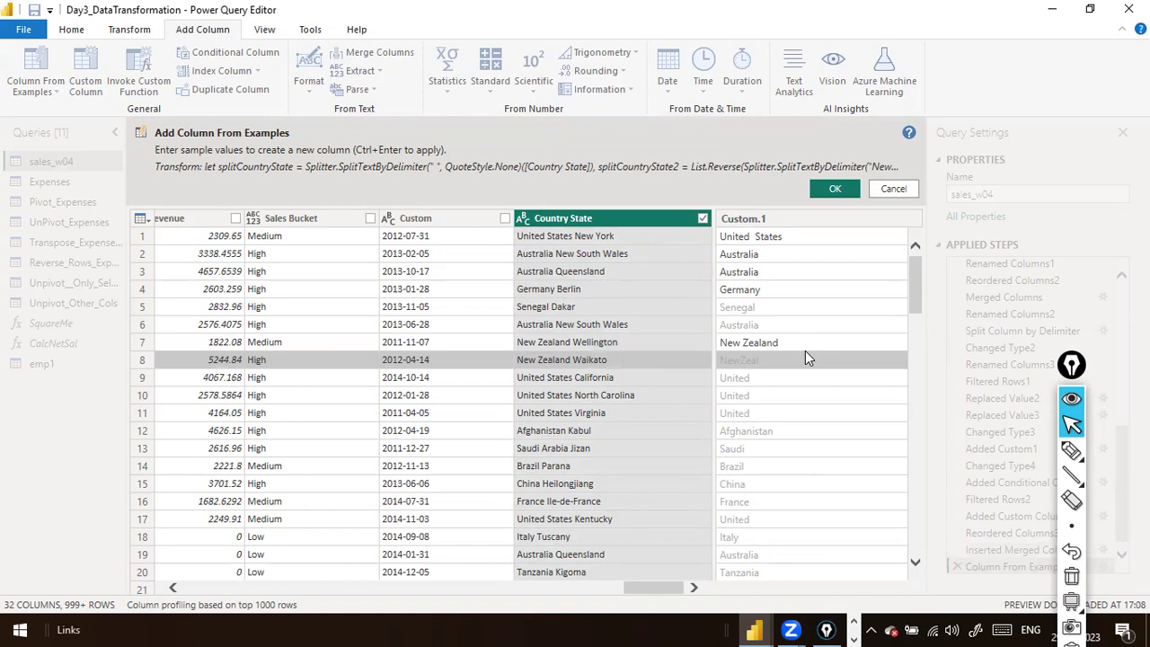
type("Nwe")
key("BackSpace")
key("BackSpace")
type("ew Zealand")
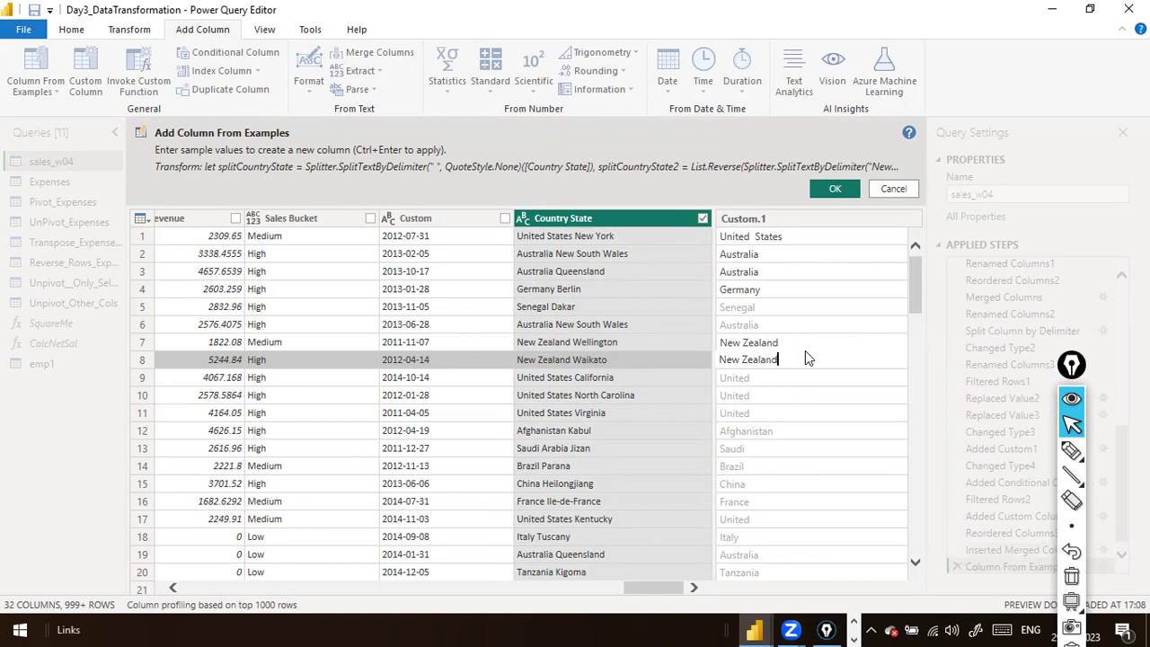
key("Return")
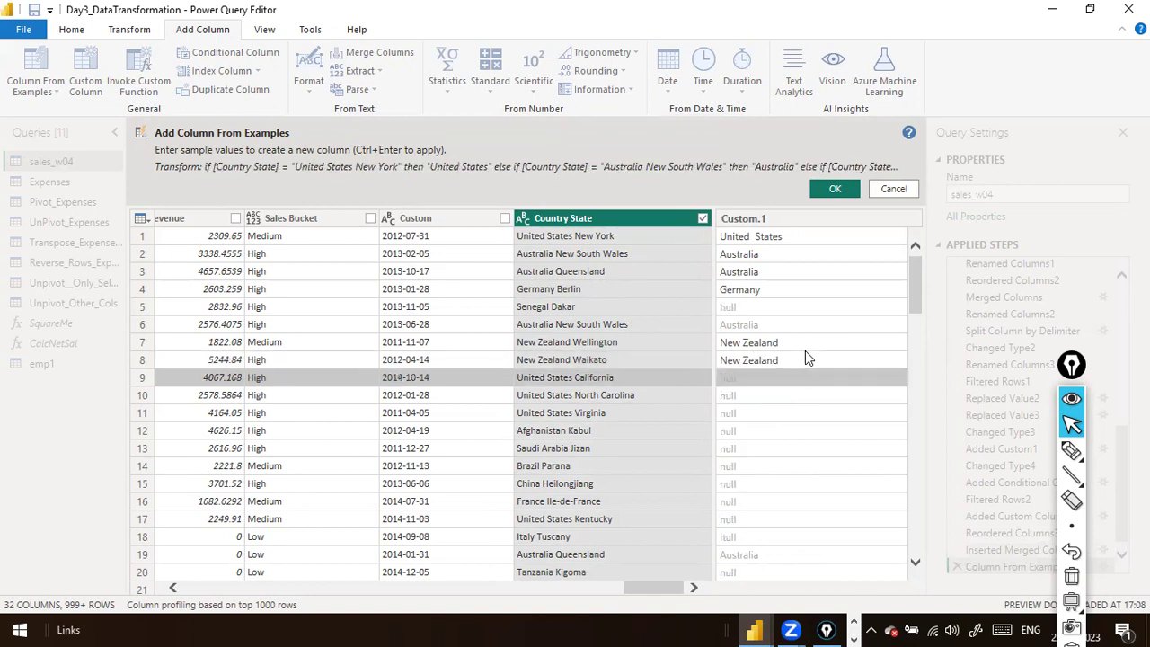
Enter "Senegal" as the example value for row 5.
left_click(751, 306)
type("Senegal")
key("Return")
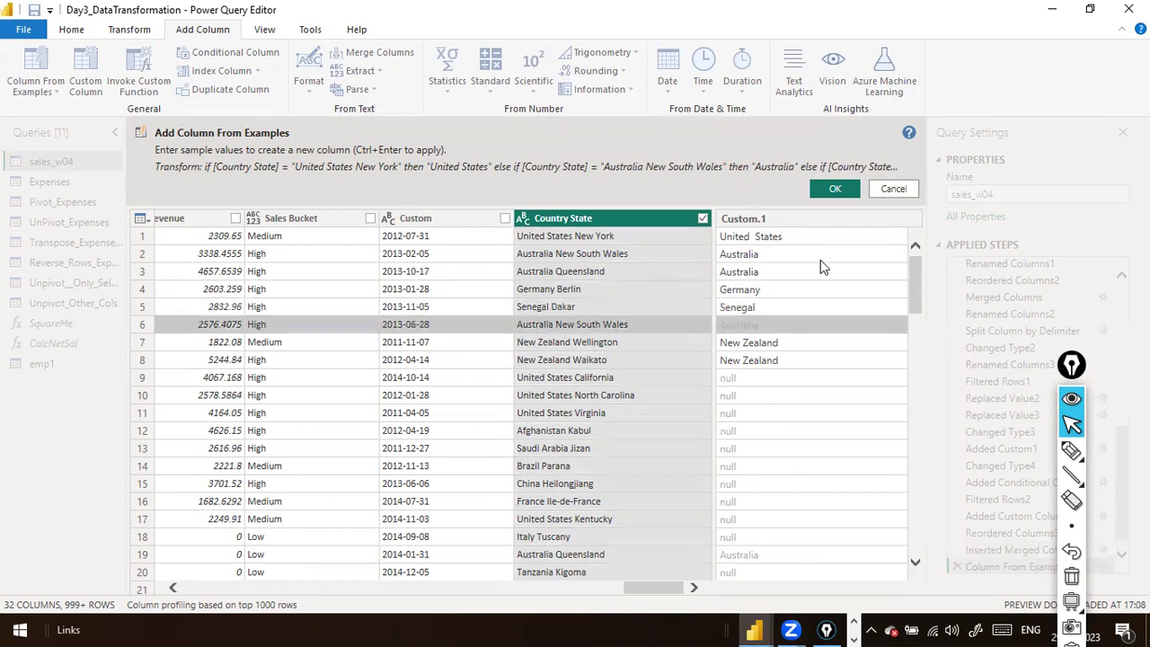
Enter "Uniited States" as the example value for row 9 and "United States" for row 10.
left_click(779, 382)
type("Uniited Stat")
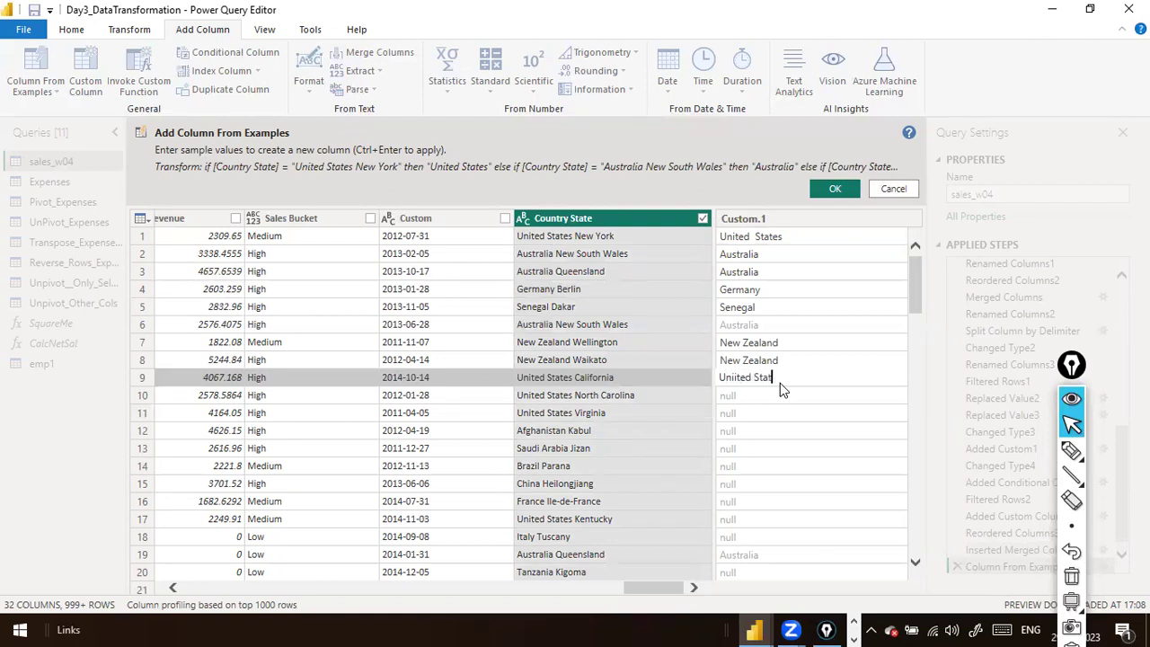
type("es")
key("Return")
key("Return")
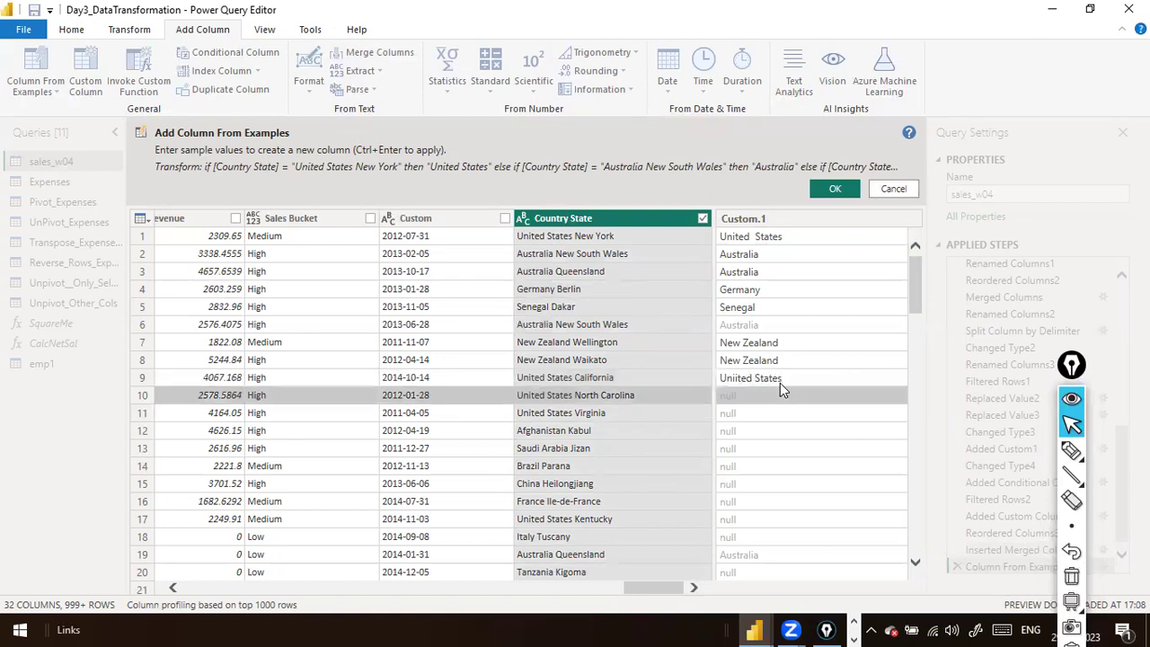
key("Up")
type("United")
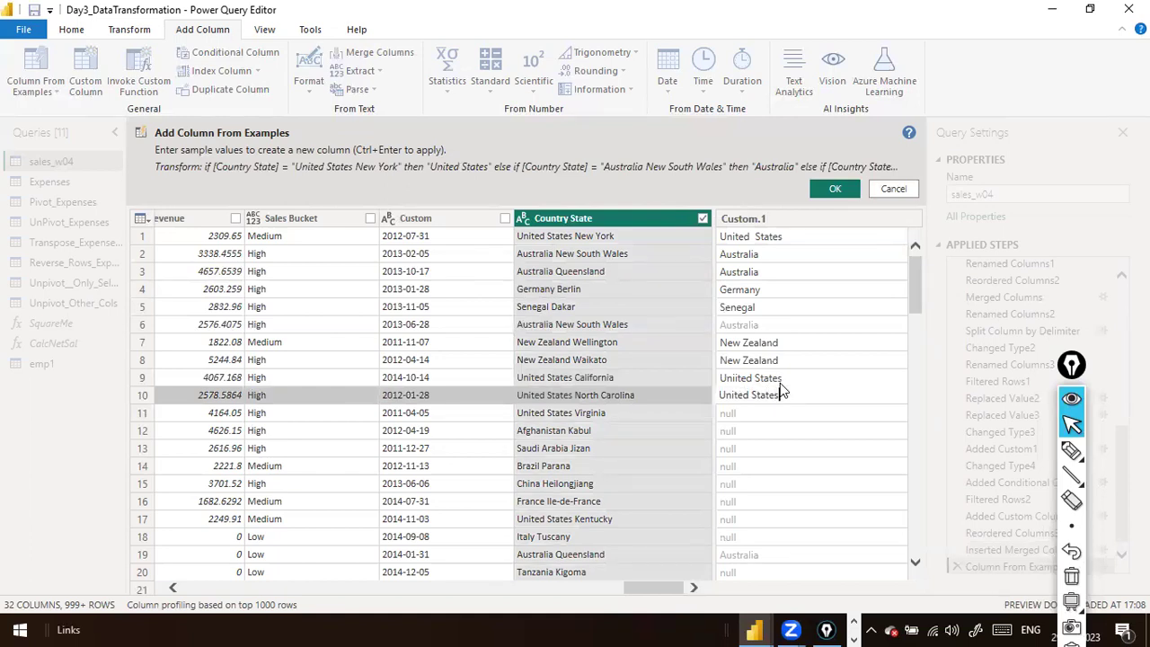
type(" States")
key("Return")
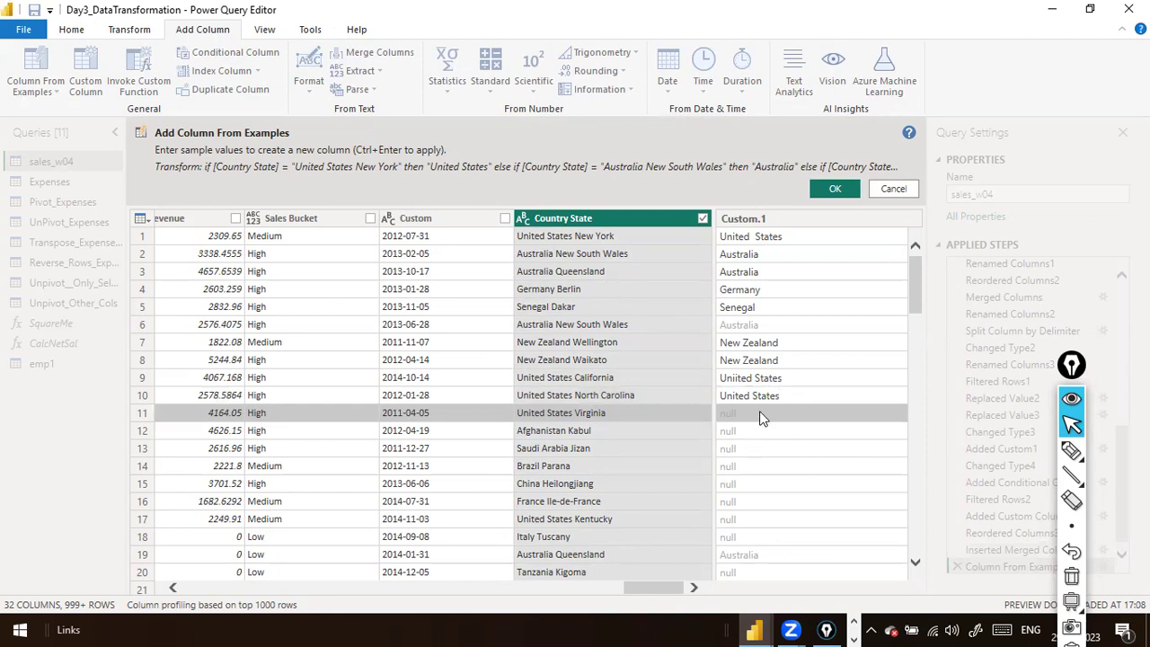
Enter "United States" as the example value for row 11.
type("Unitd St")
key("BackSpace")
key("BackSpace")
key("BackSpace")
key("BackSpace")
type("edS")
key("BackSpace")
type("States")
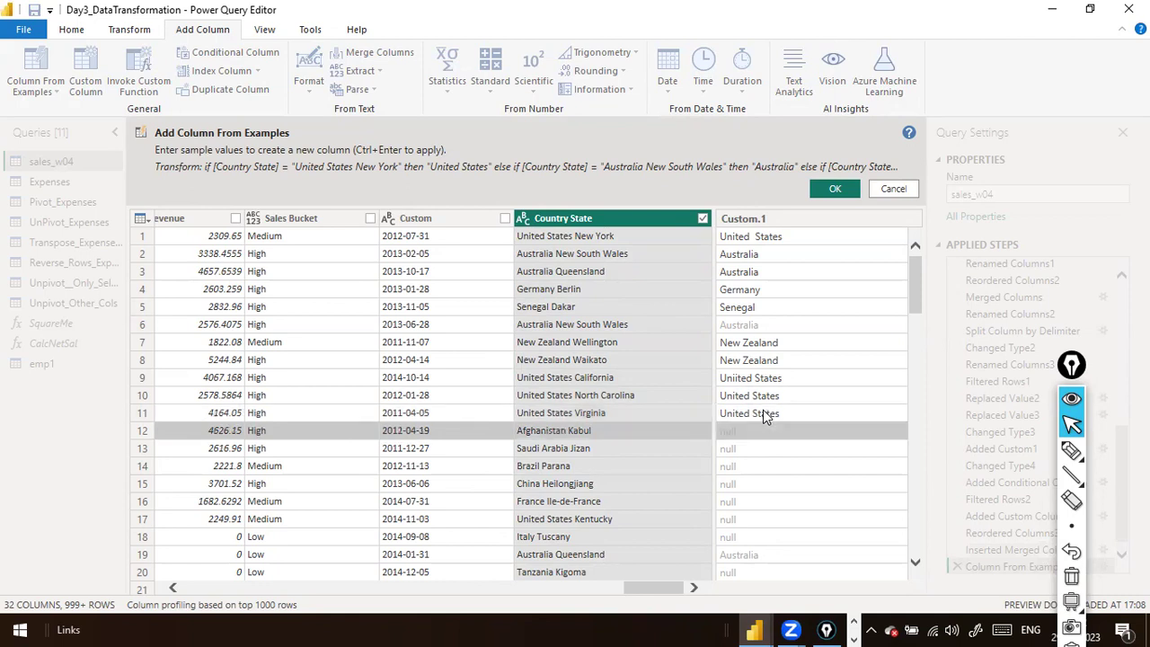
Enter "Afghanistan" and "Saudi Arabia" as the example values for rows 12 and 13.
type("Afghanistan")
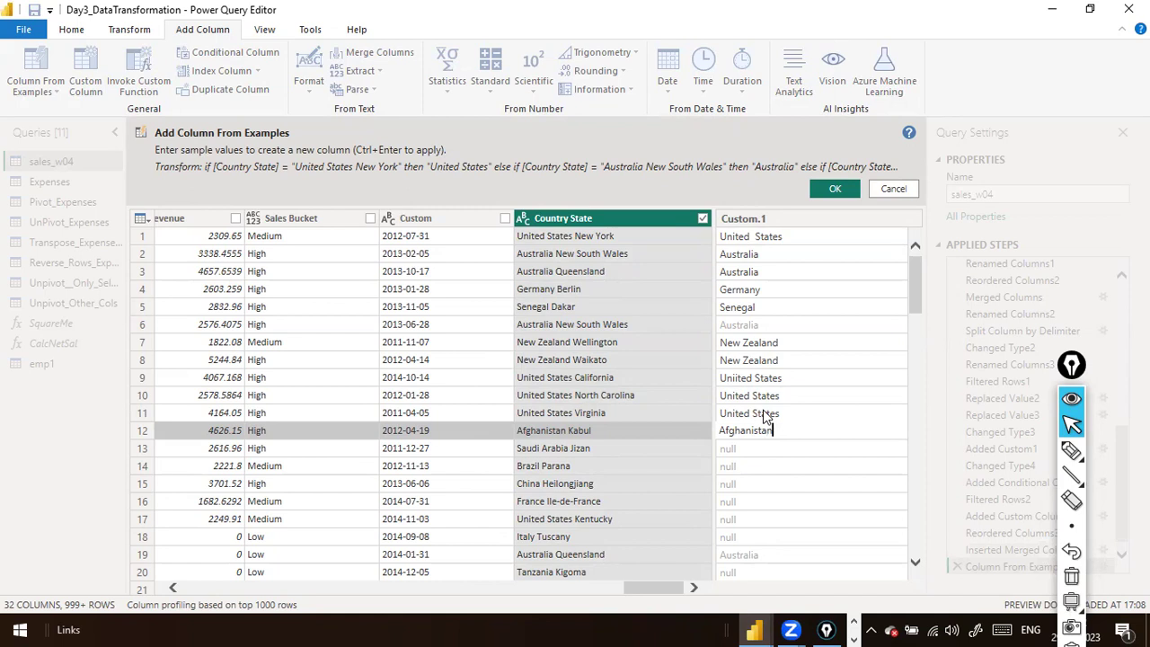
key("Return")
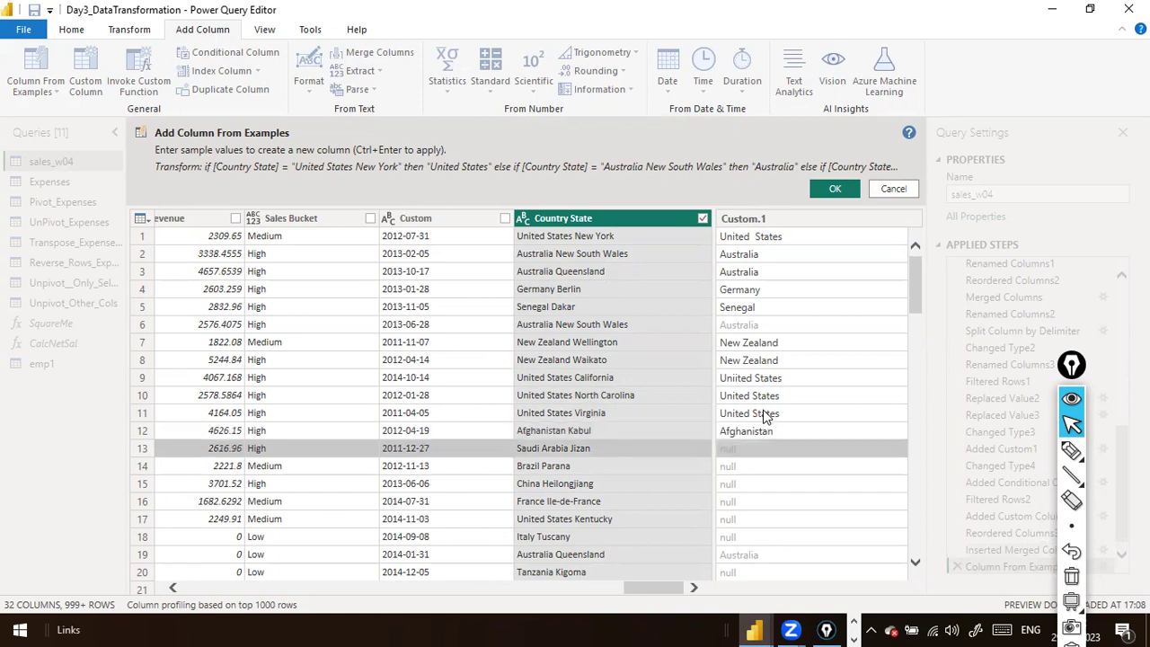
type("Sa")
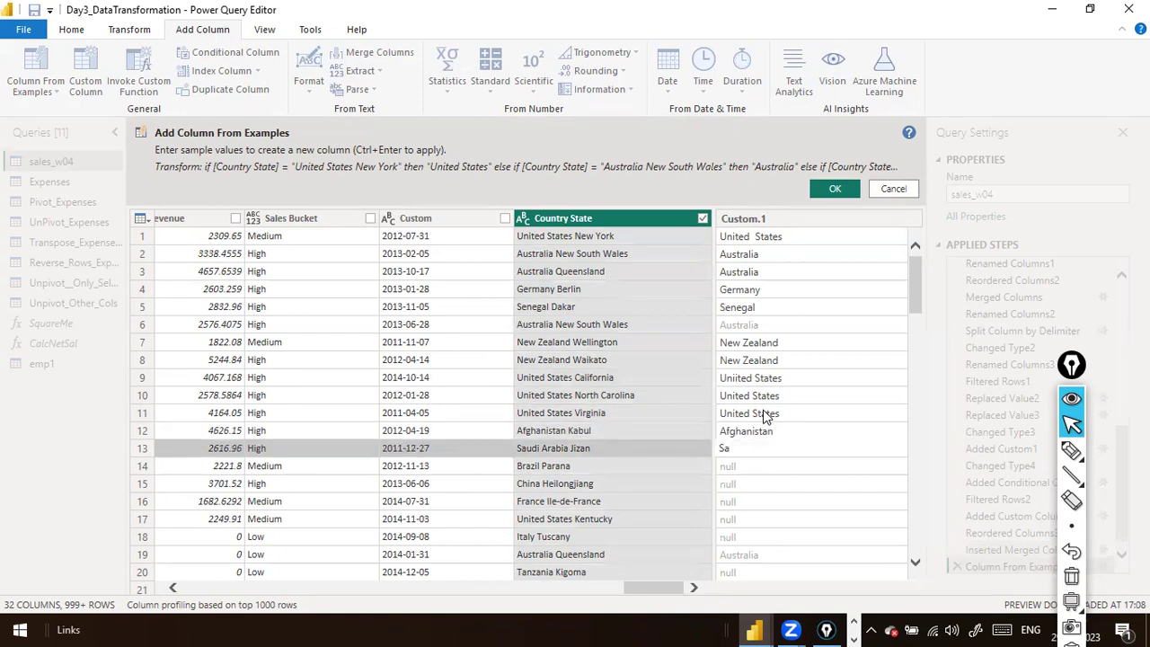
type("udi Arabia")
key("Return")
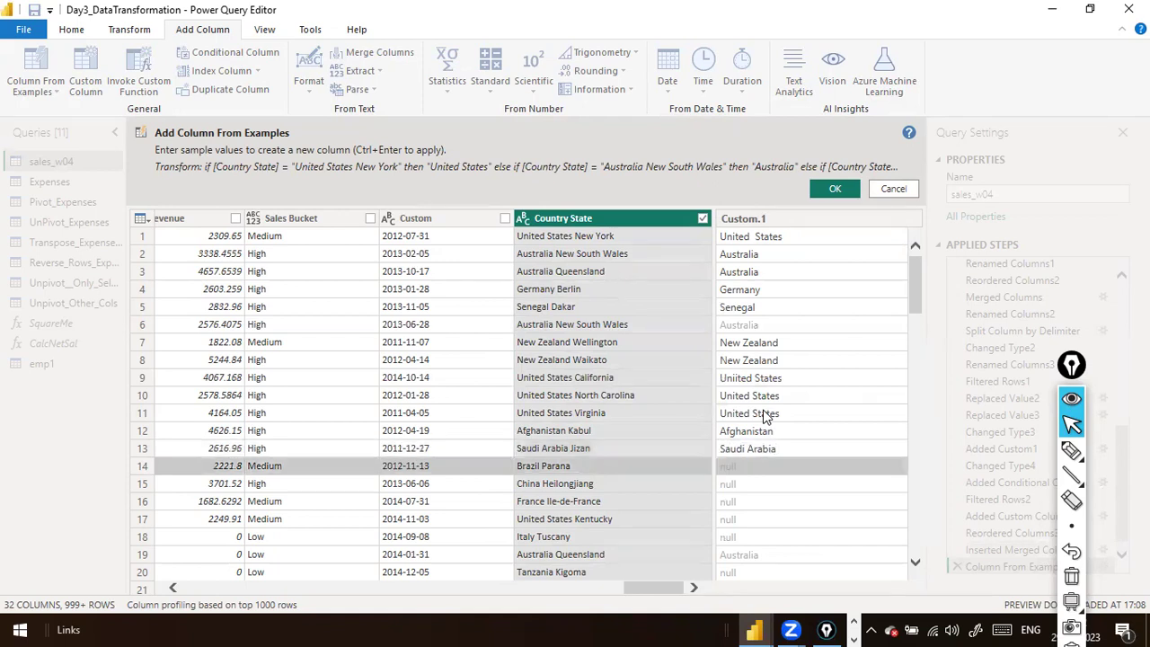
Enter "Brazil" and "China" as the example values for rows 14 and 15.
type("Brazil")
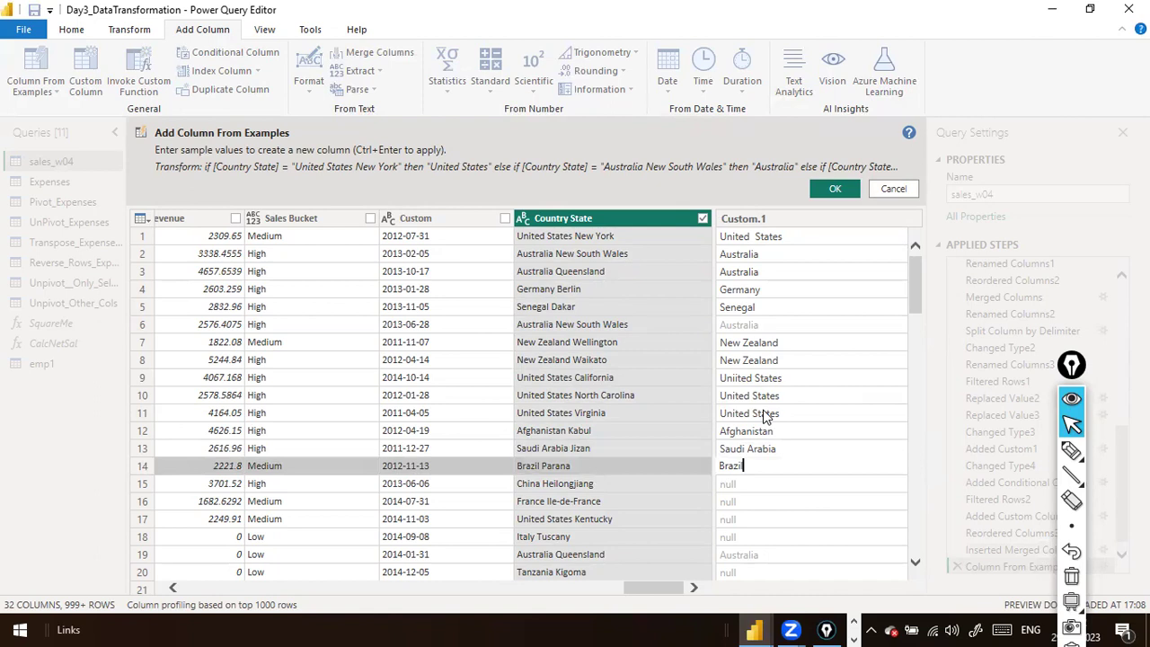
key("Return")
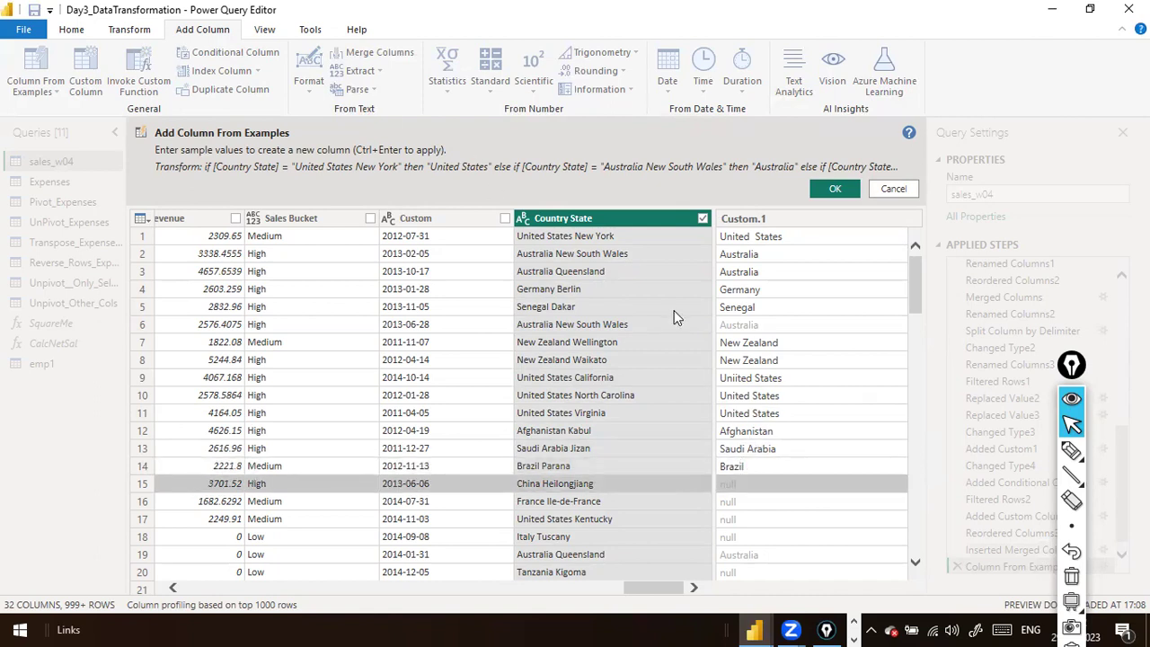
scroll(813, 460, "down", 1)
scroll(813, 460, "down", 1)
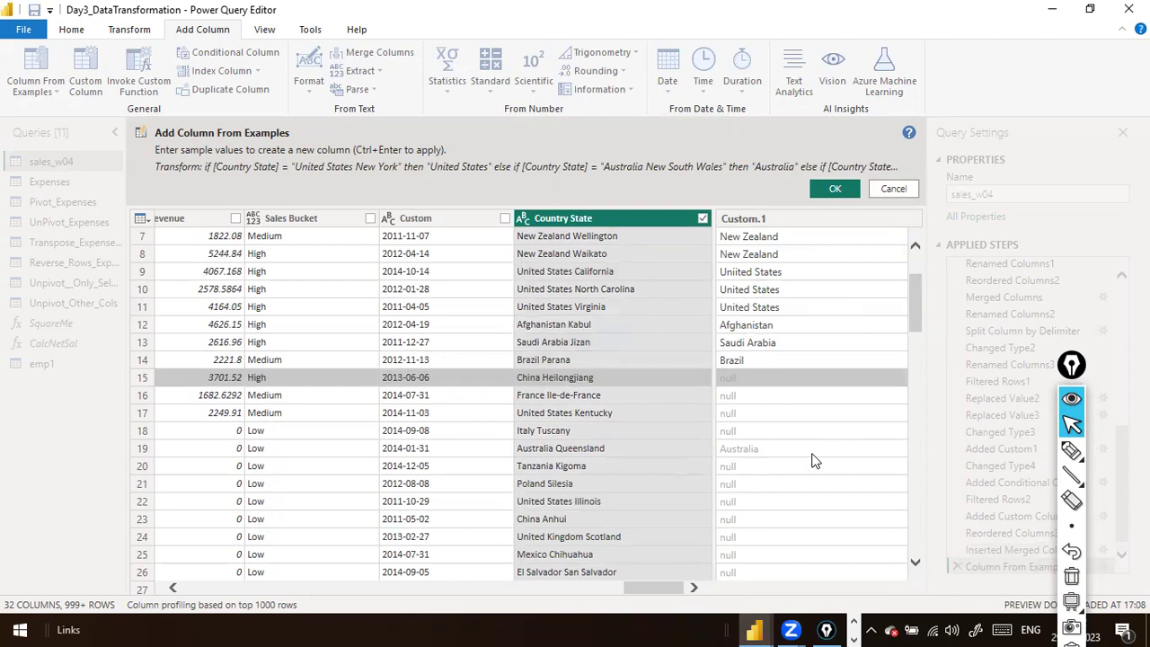
scroll(813, 460, "up", 2)
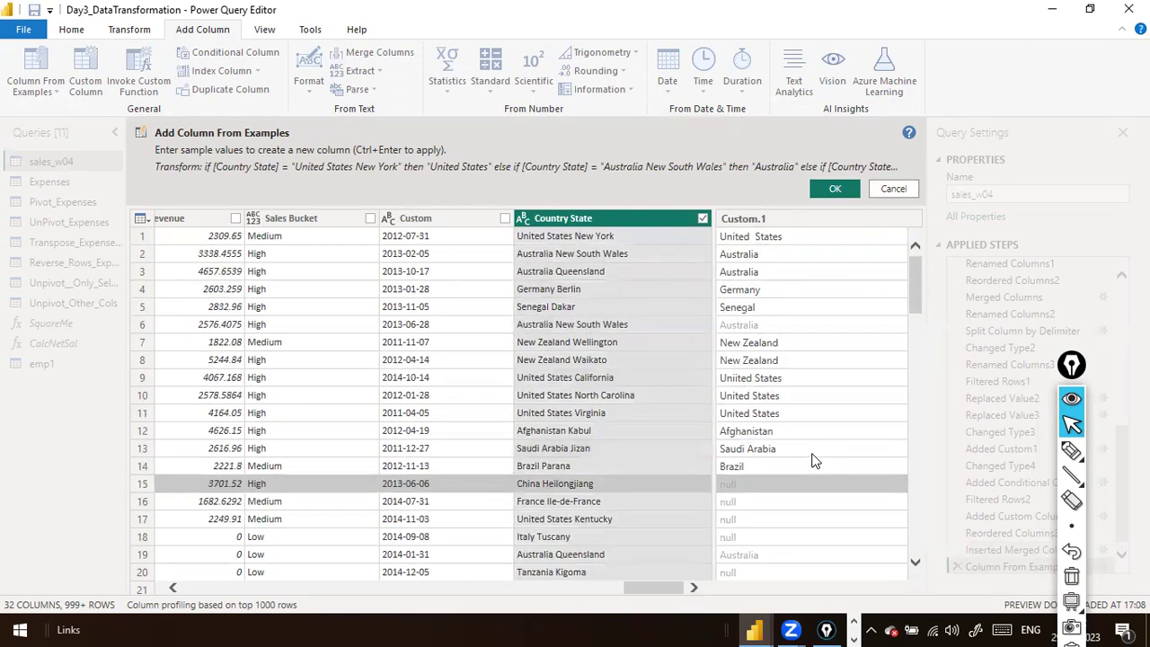
scroll(813, 460, "down", 5)
scroll(813, 460, "up", 2)
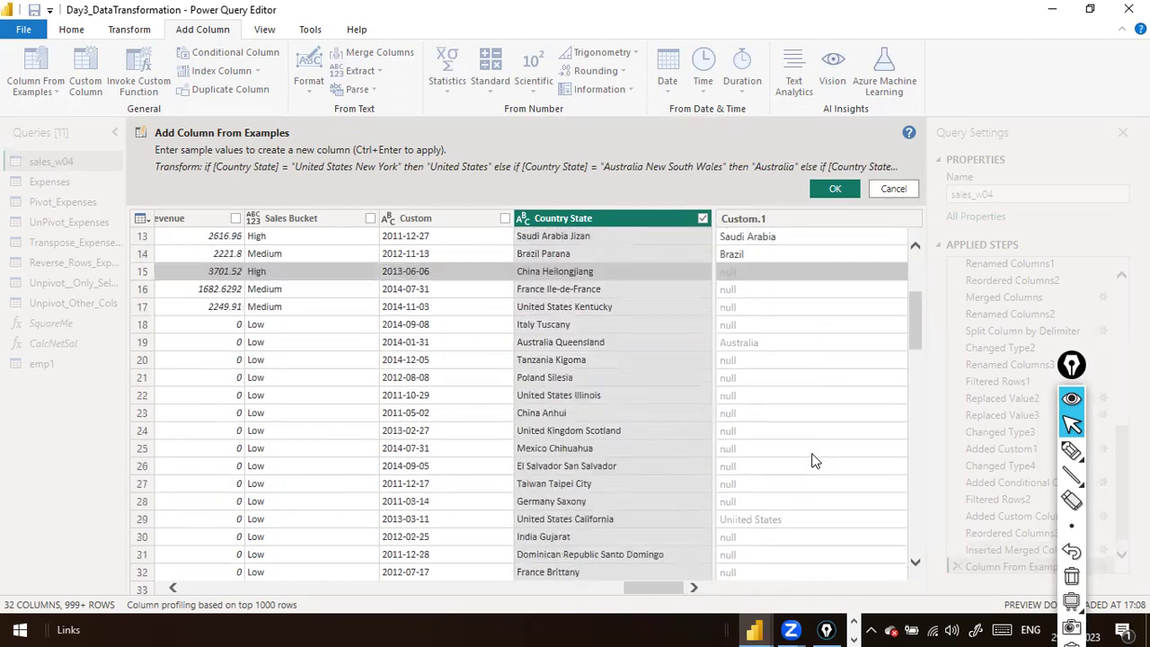
left_click(760, 327)
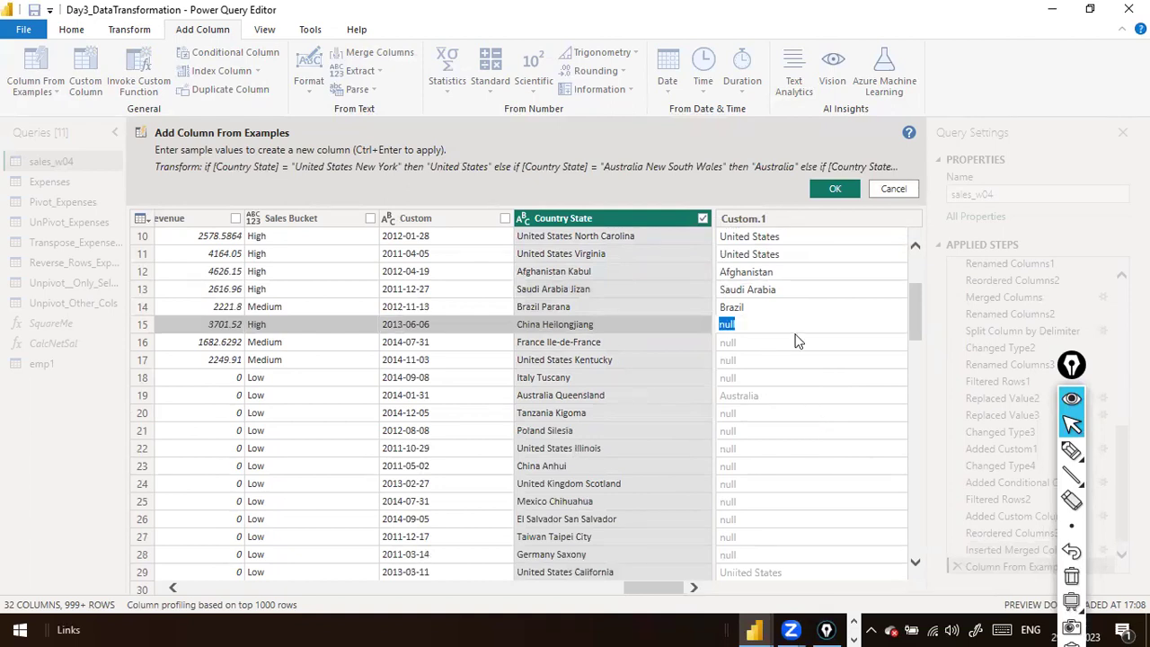
type("China")
key("Return")
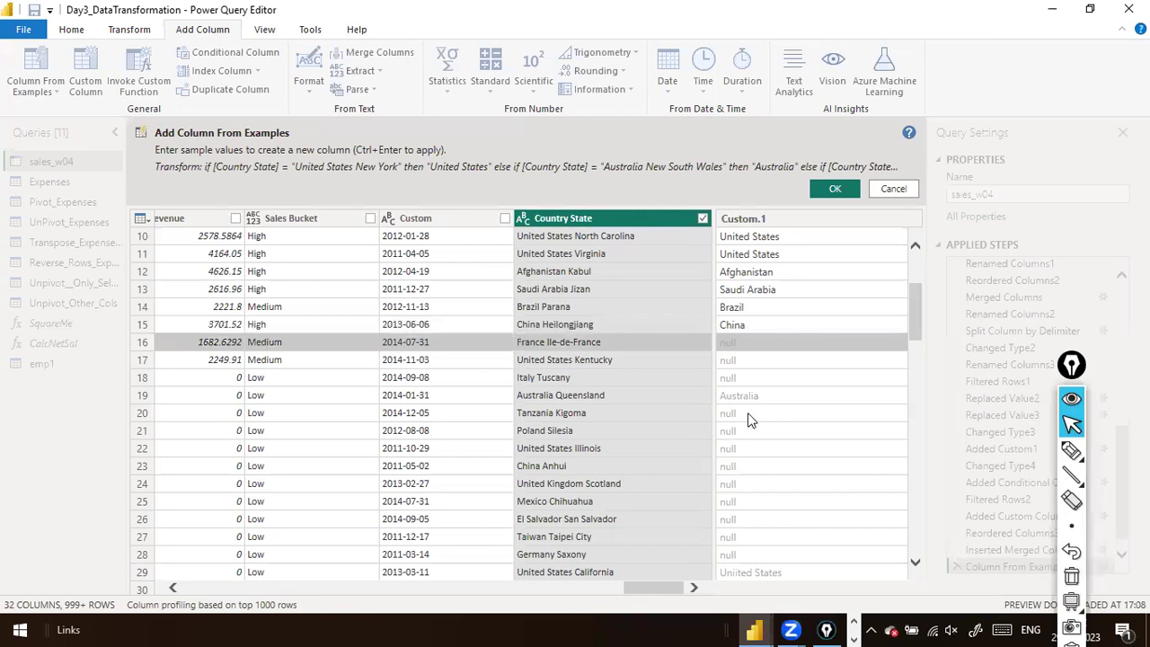
Enter "China" as the example value for row 79, China Sichuan.
scroll(747, 412, "down", 2)
scroll(749, 429, "down", 5)
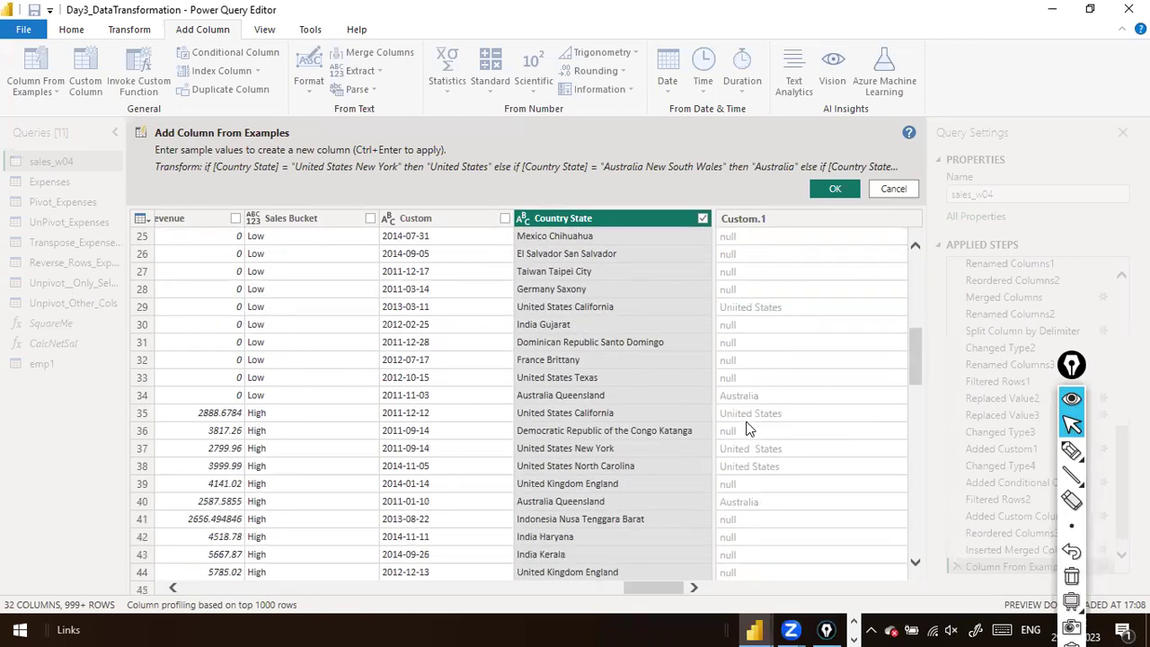
scroll(748, 430, "down", 12)
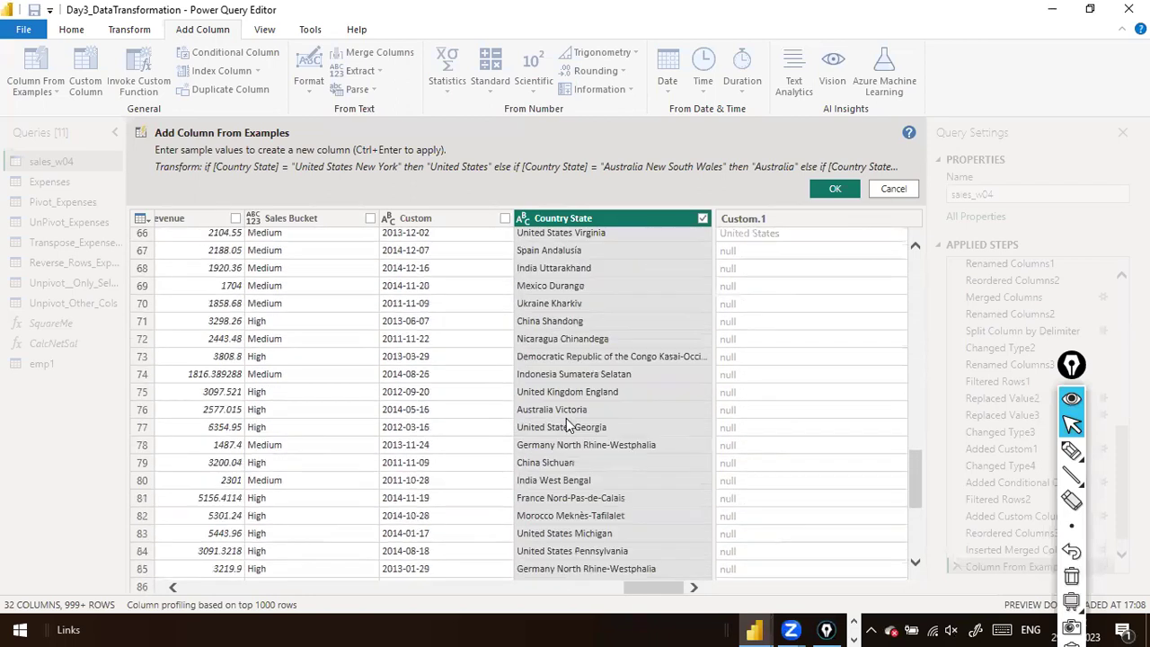
scroll(566, 425, "down", 2)
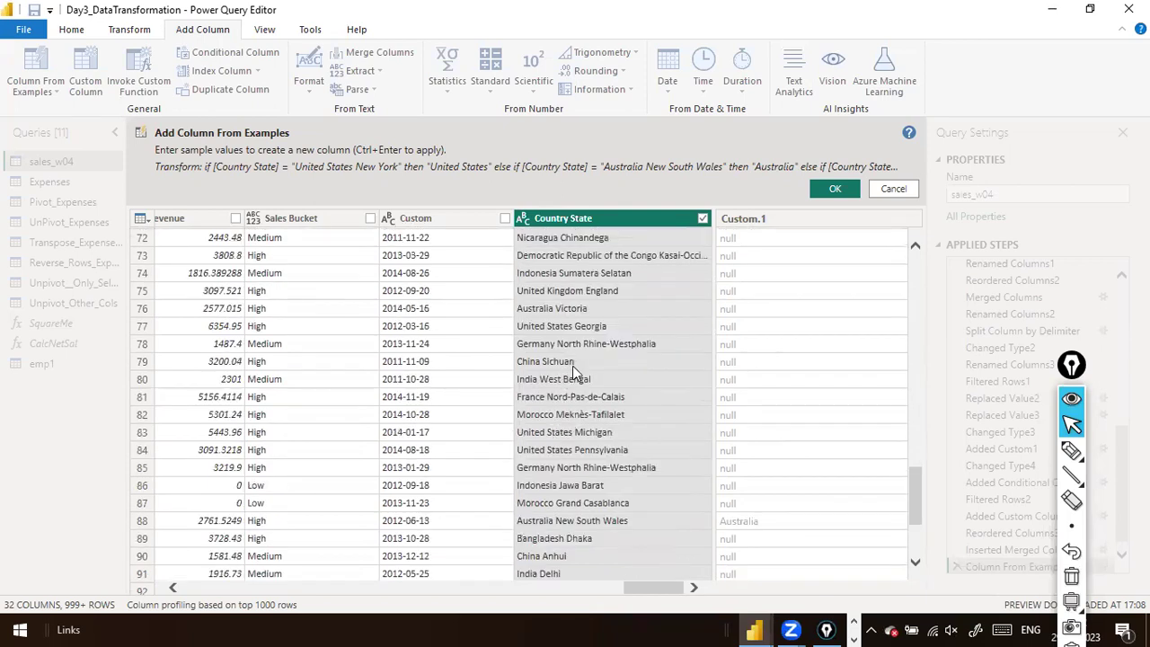
left_click(737, 362)
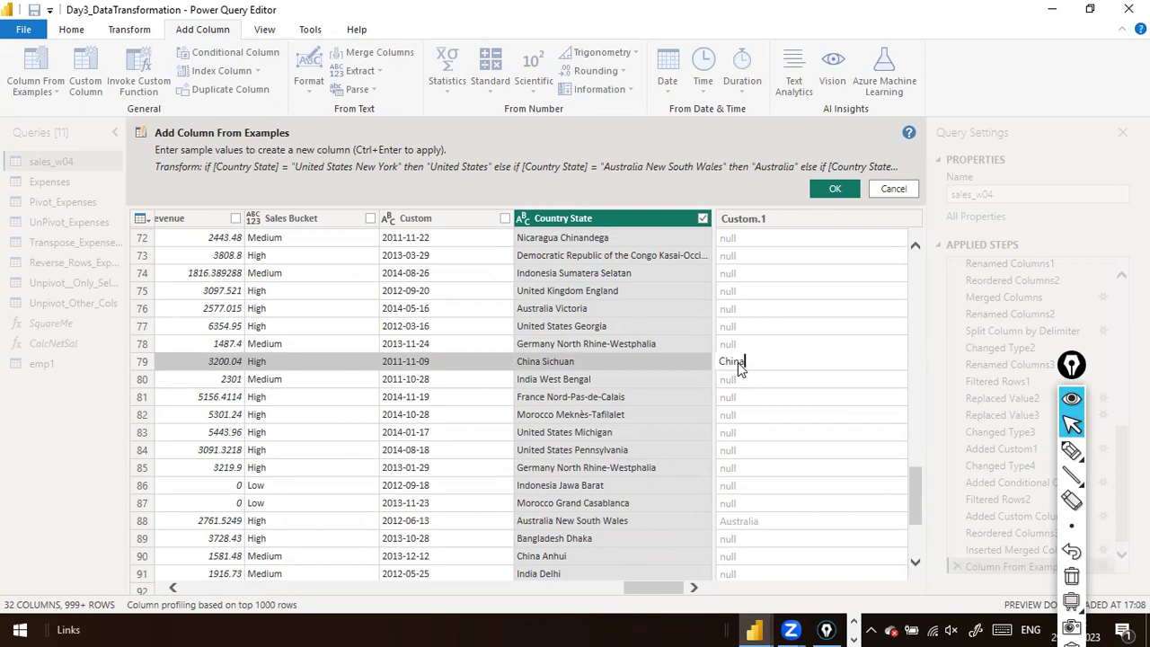
type("China")
key("Return")
Enter "China" as the example value for row 65, China Jiangsu.
scroll(768, 333, "up", 5)
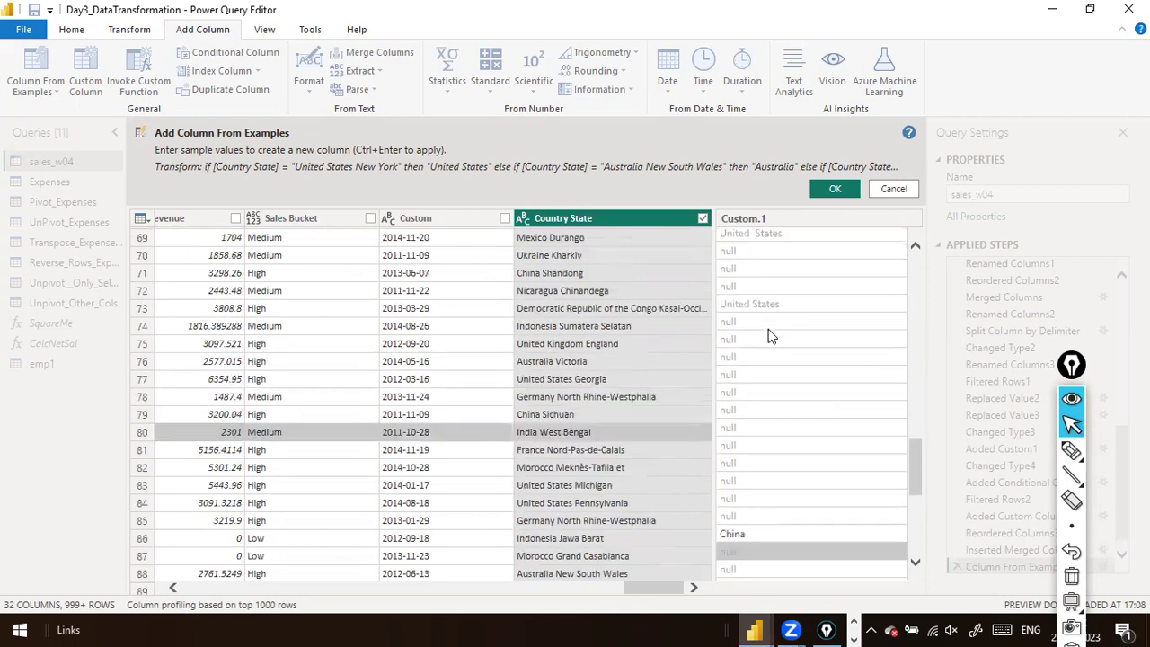
scroll(768, 334, "up", 1)
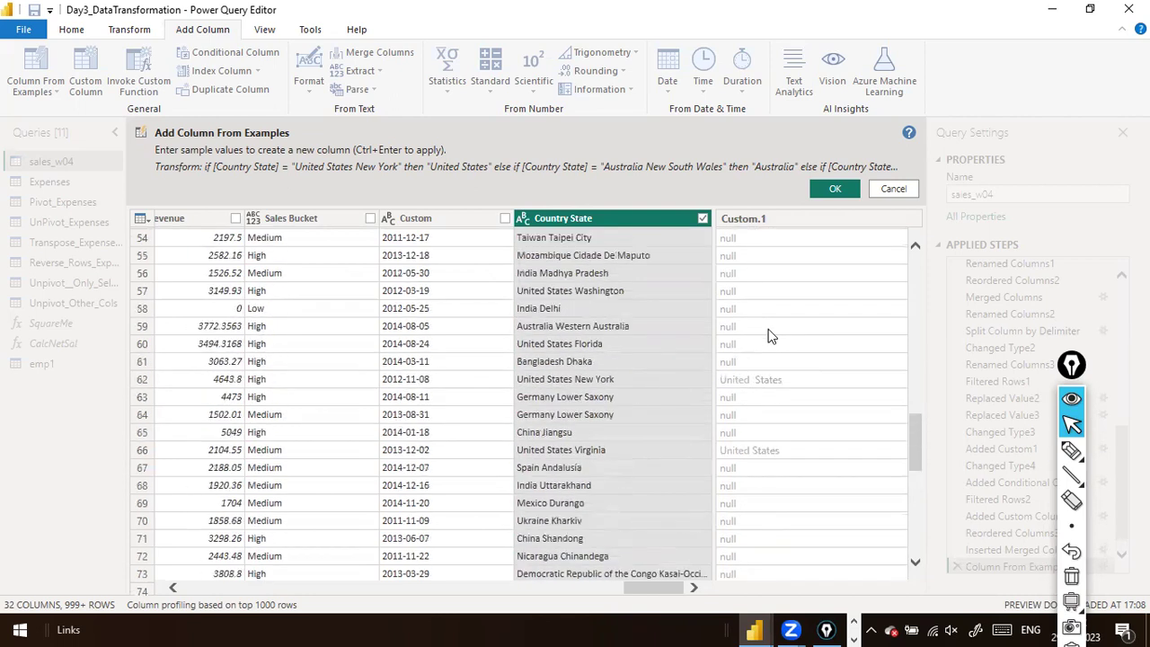
scroll(768, 336, "down", 1)
left_click(739, 379)
type("China")
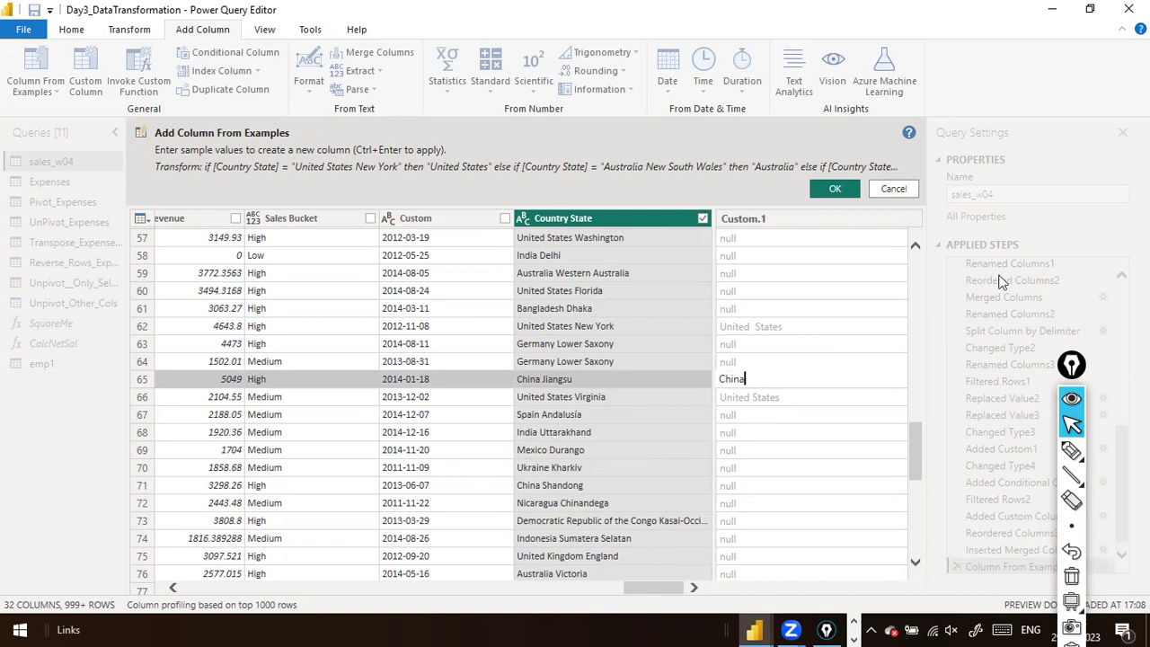
key("Return")
Replace the suggested value for row 16, France Ile-de-France, with the example "France".
scroll(872, 342, "up", 10)
scroll(872, 343, "up", 5)
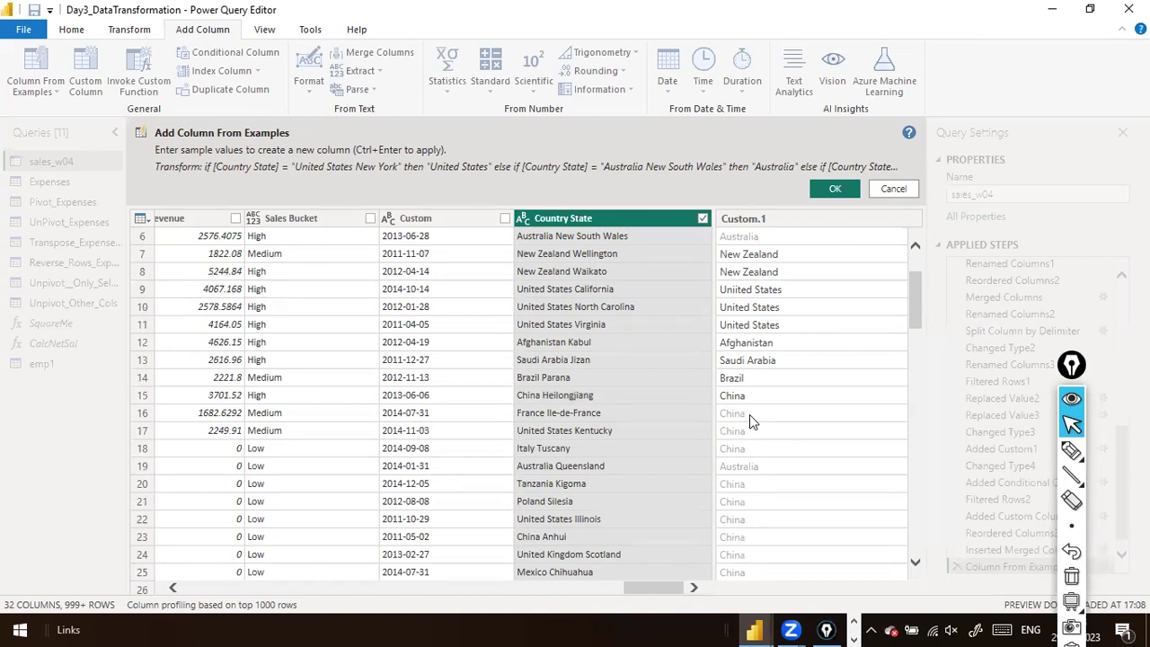
scroll(749, 414, "up", 2)
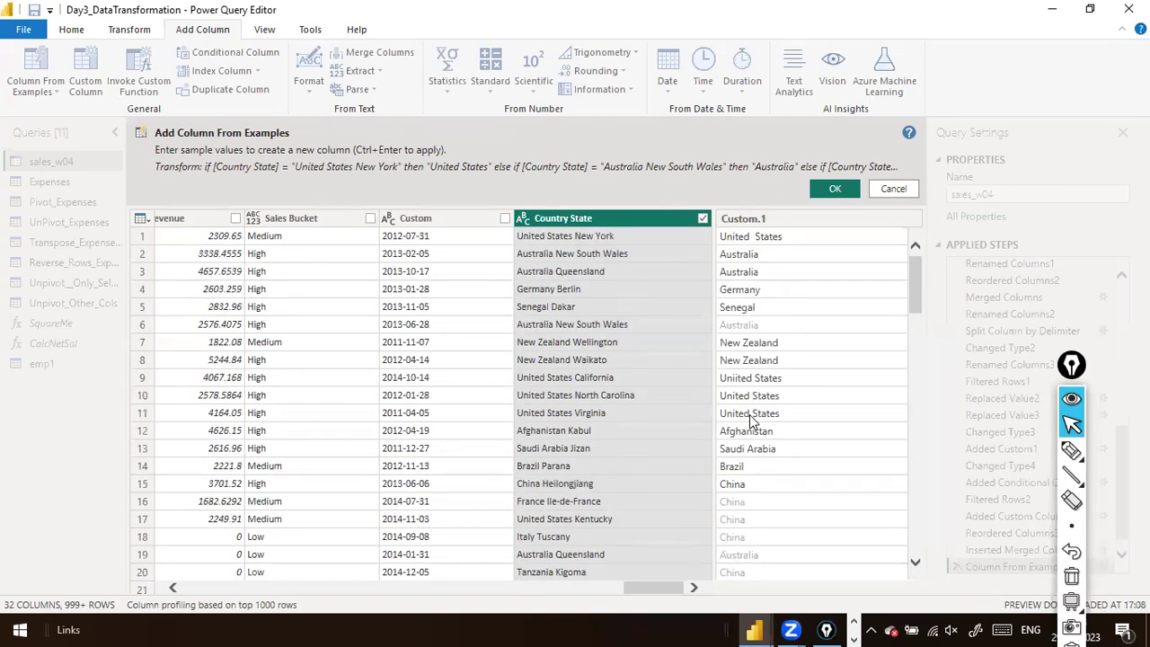
scroll(749, 414, "down", 3)
left_click(751, 343)
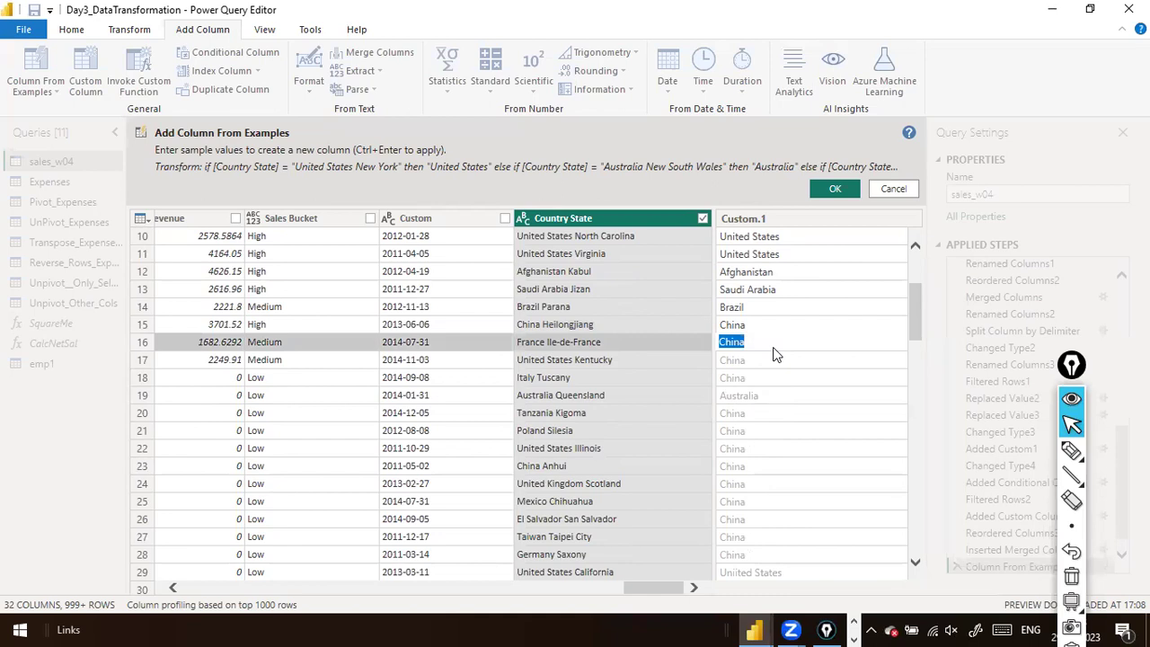
type("France")
key("Return")
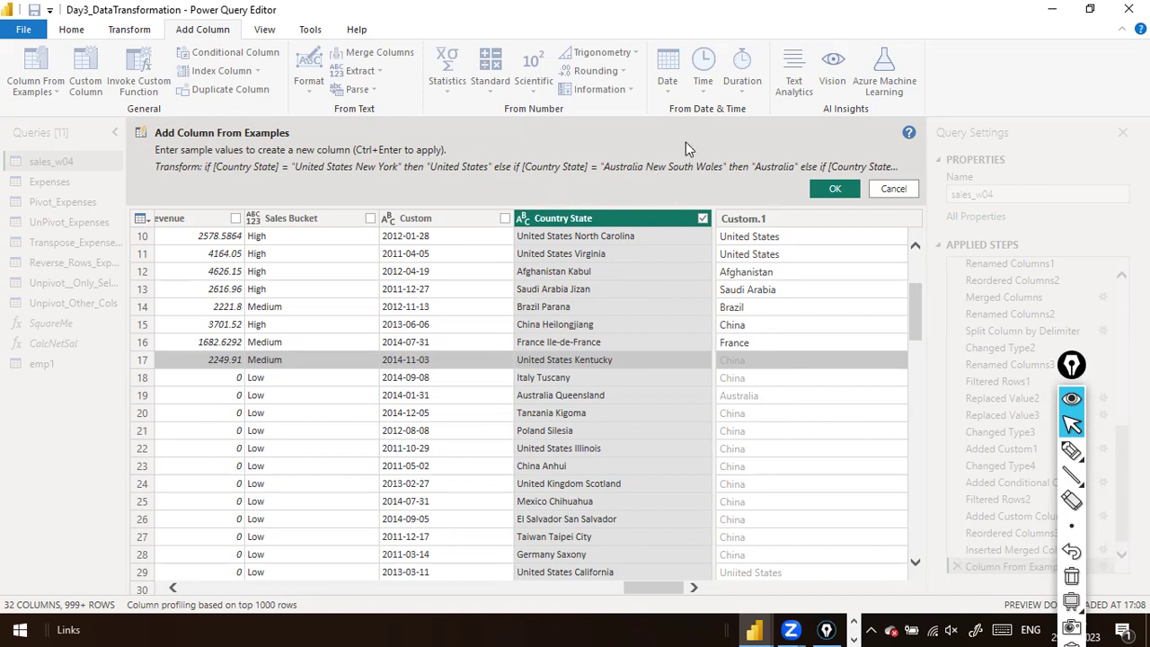
Enter "United States" and "Italy" as the example values for rows 17 and 18.
left_click(795, 366)
type("U")
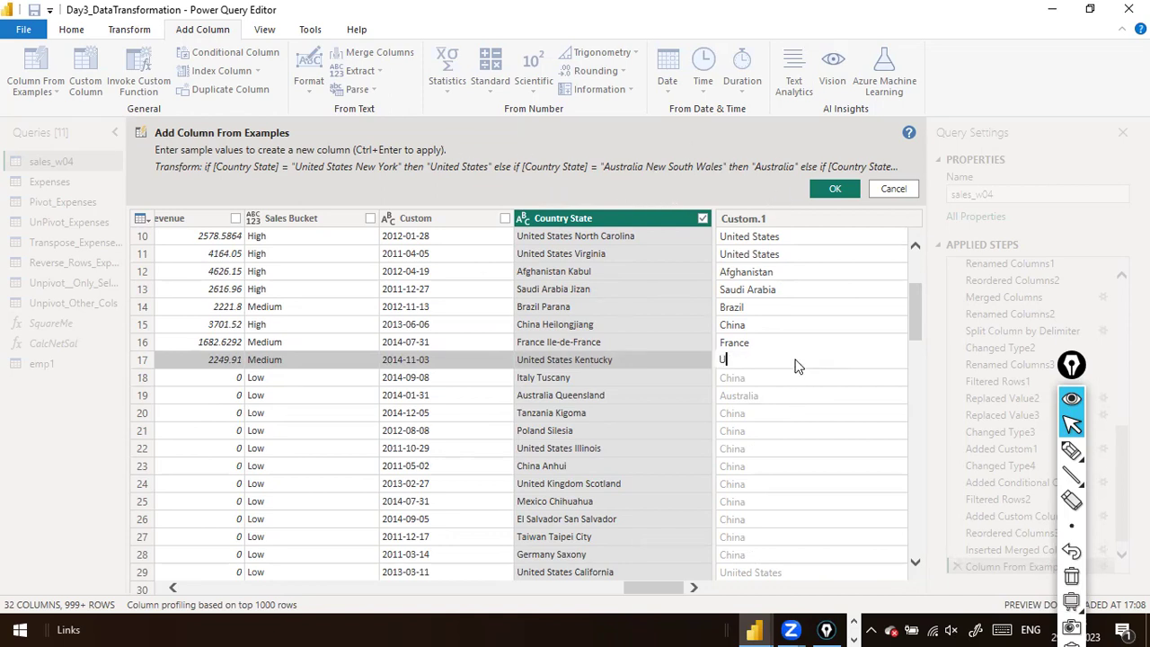
type("nited States")
key("Return")
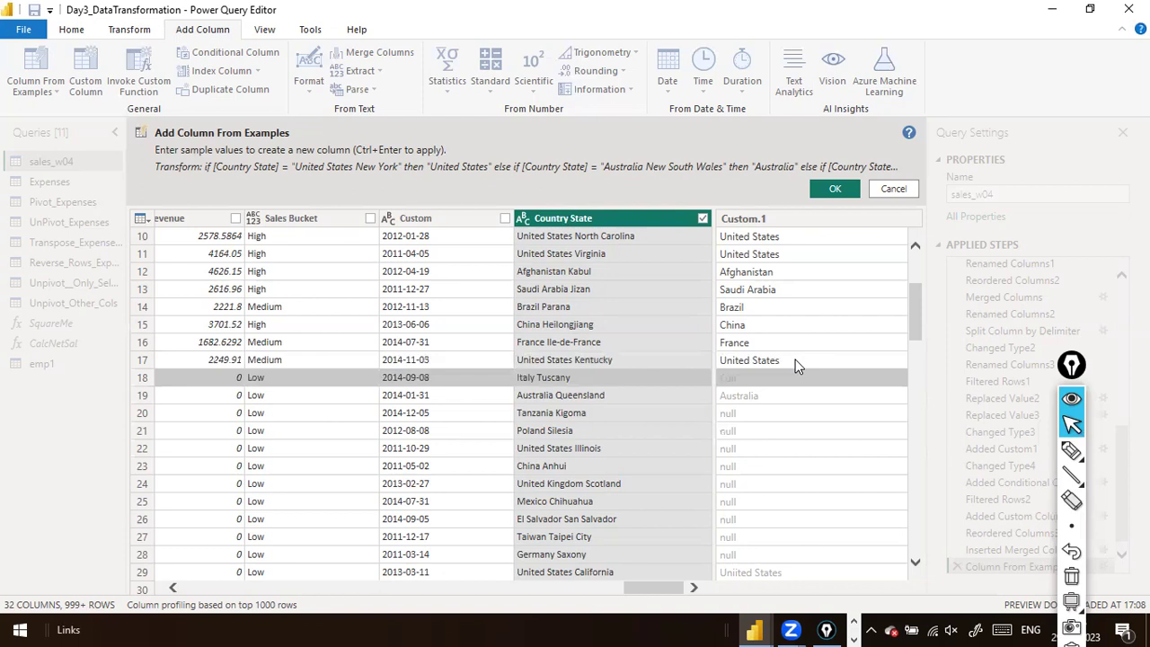
type("Italy")
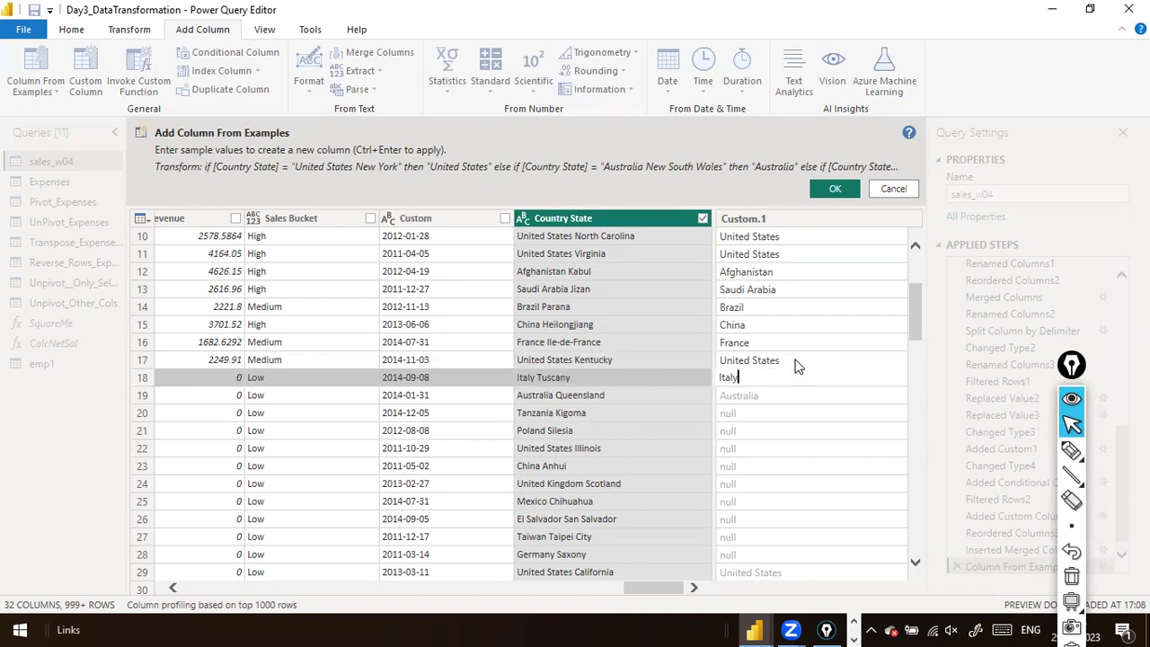
key("Return")
key("Return")
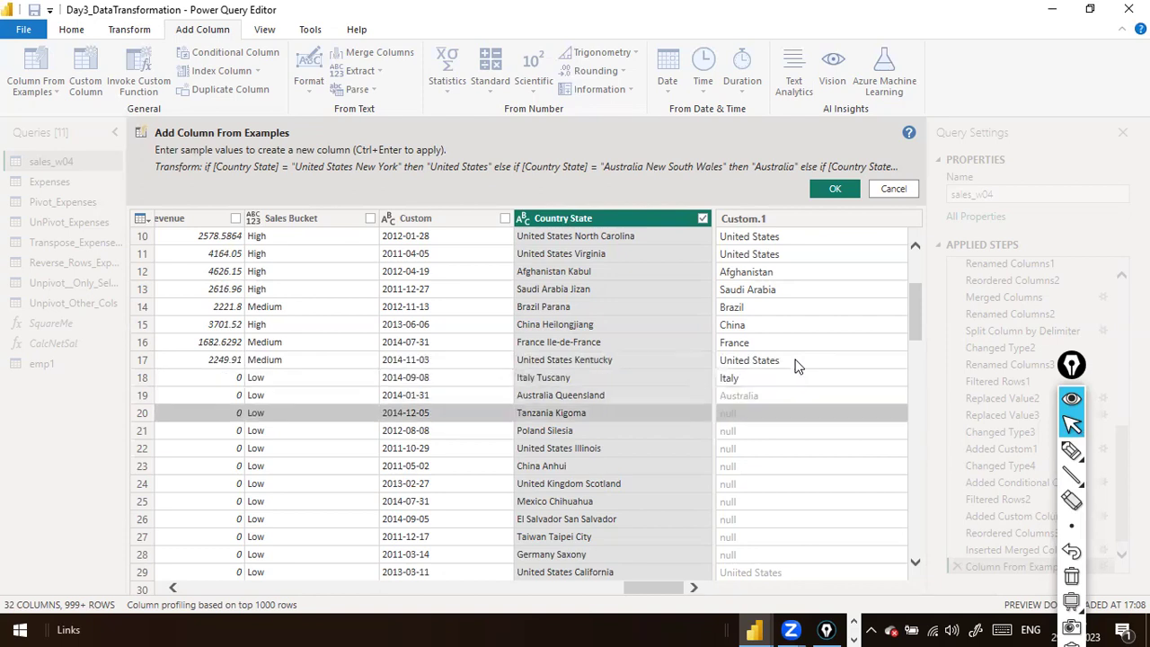
Enter "Tanzania" as the example value for row 20 and "Poland" for row 21.
type("Tanzania")
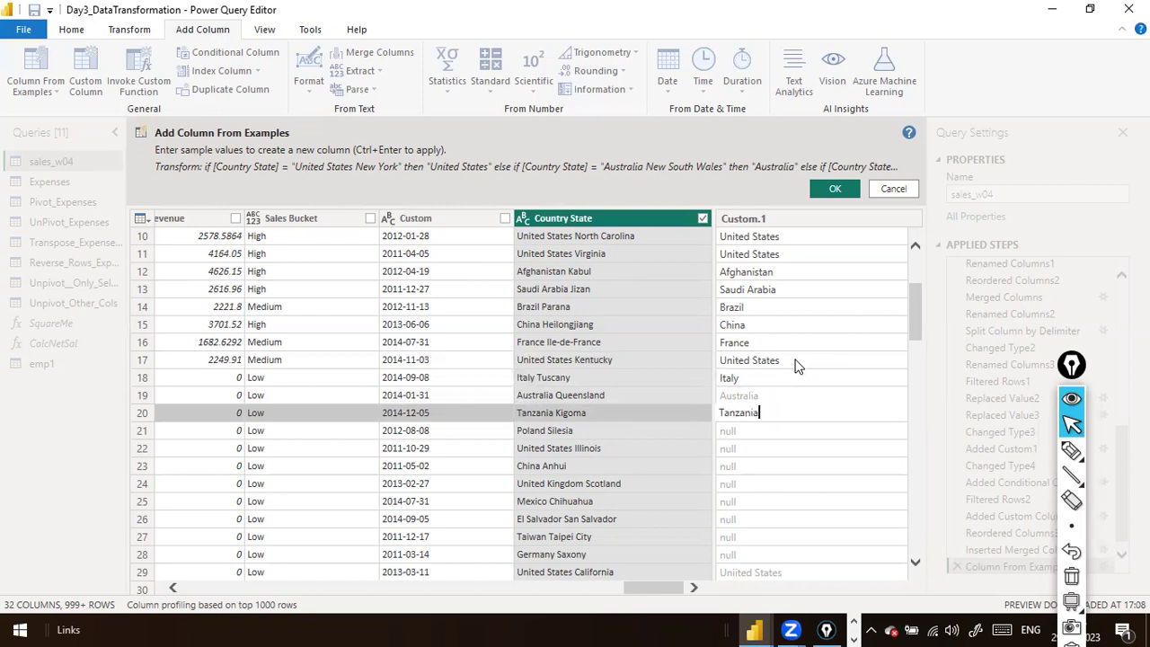
key("Return")
type("Poland")
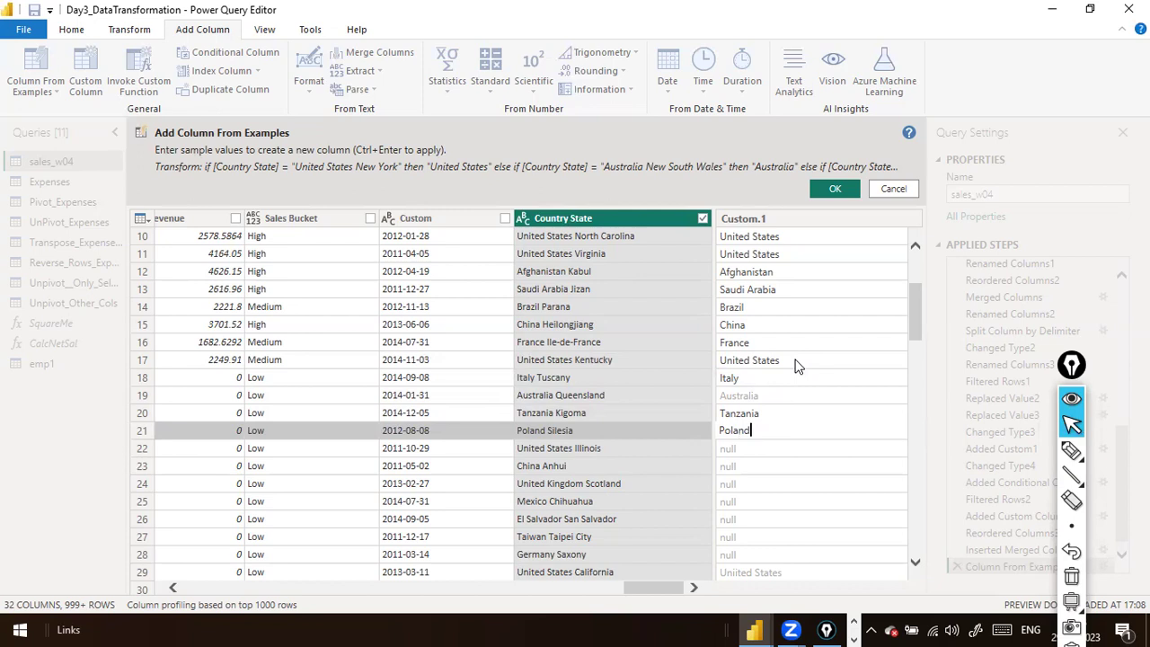
key("Return")
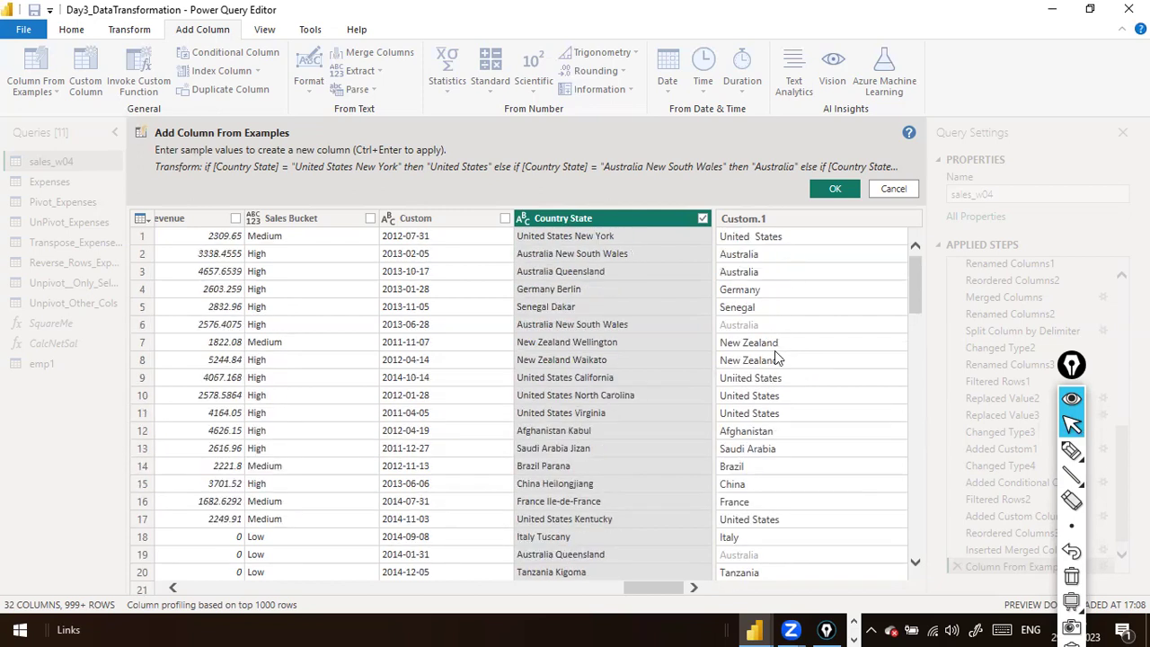
Check the suggested Custom.1 values against the Country State column down to row 100.
scroll(764, 462, "down", 6)
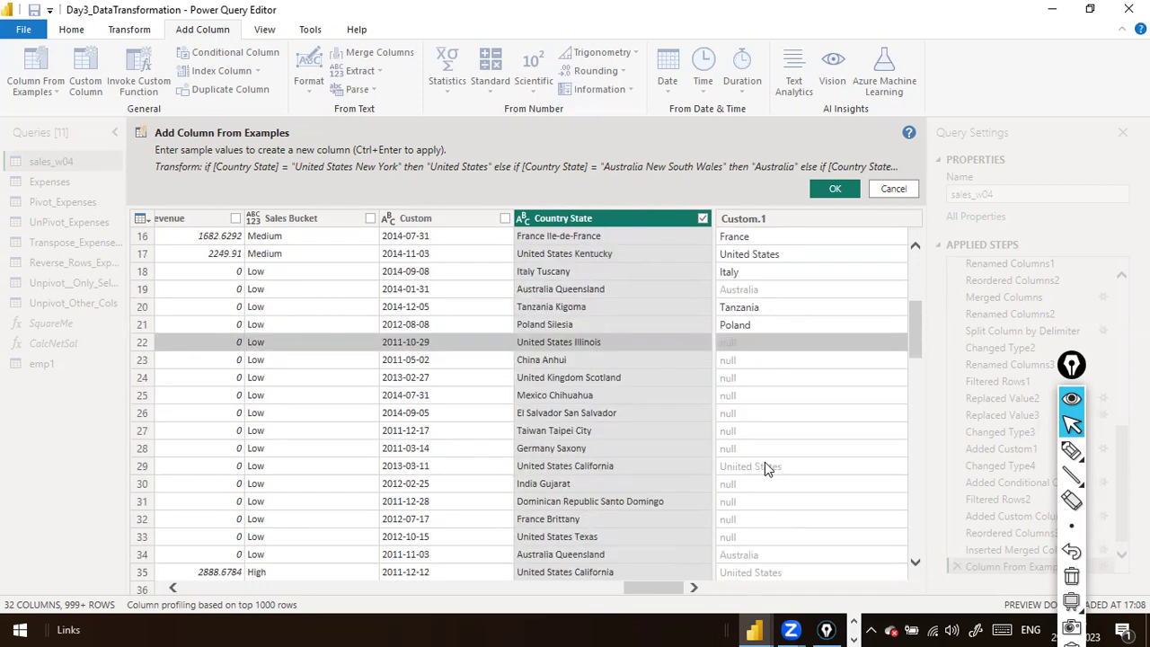
scroll(780, 487, "down", 7)
scroll(780, 487, "up", 4)
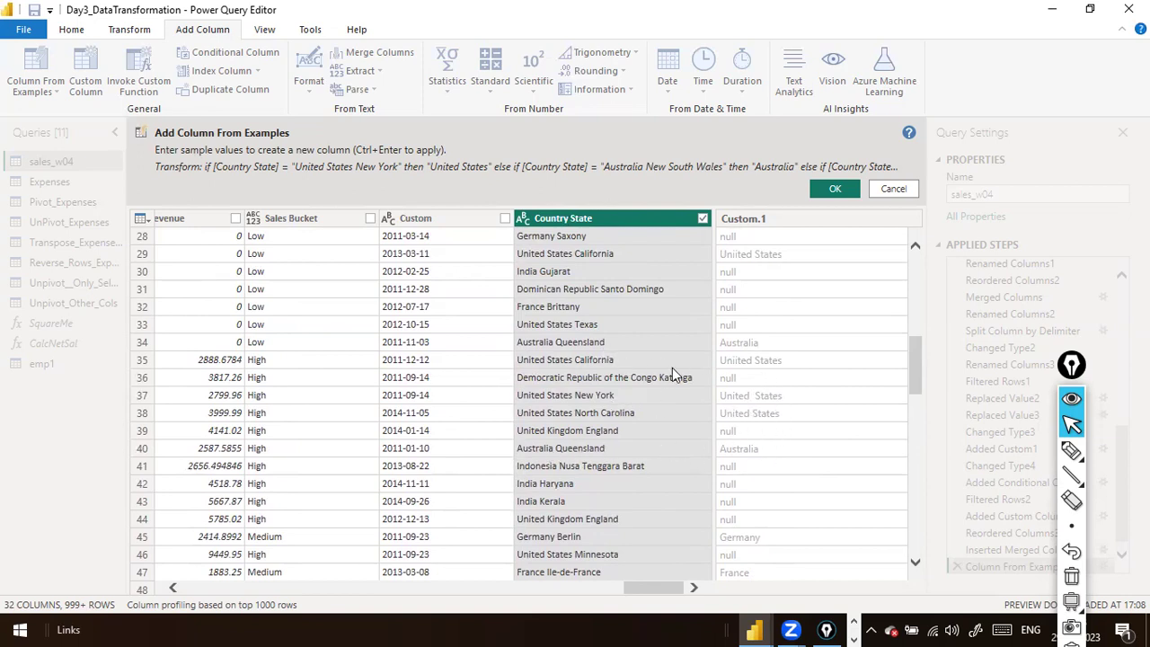
scroll(774, 369, "down", 3)
scroll(774, 378, "down", 15)
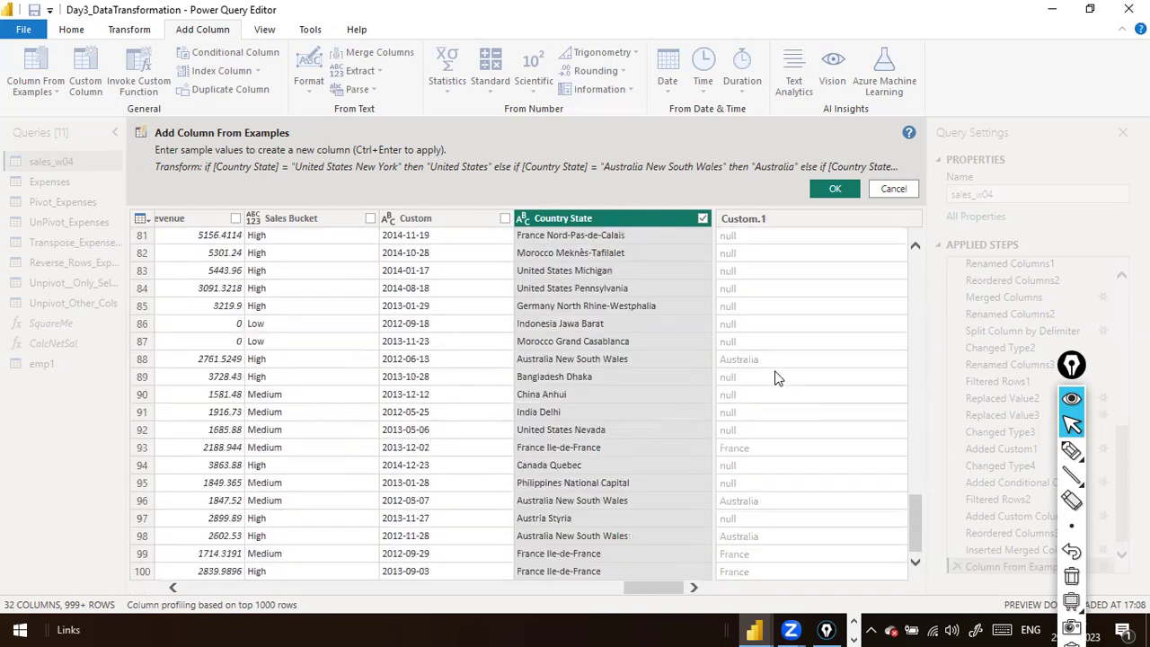
scroll(777, 377, "up", 14)
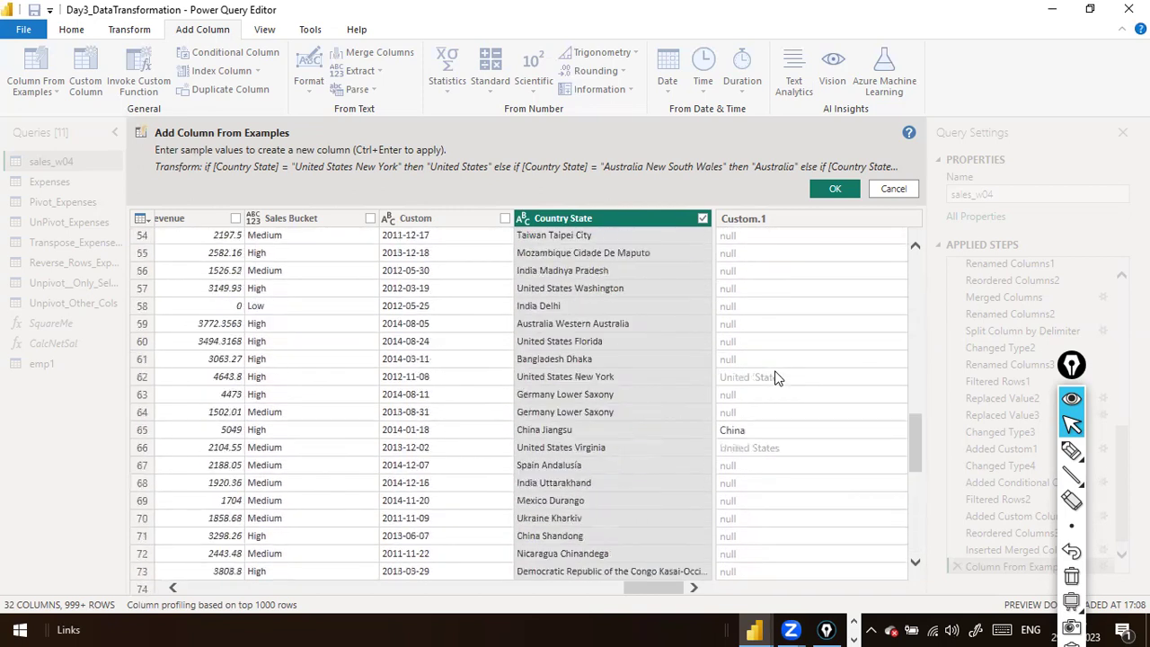
scroll(777, 377, "up", 9)
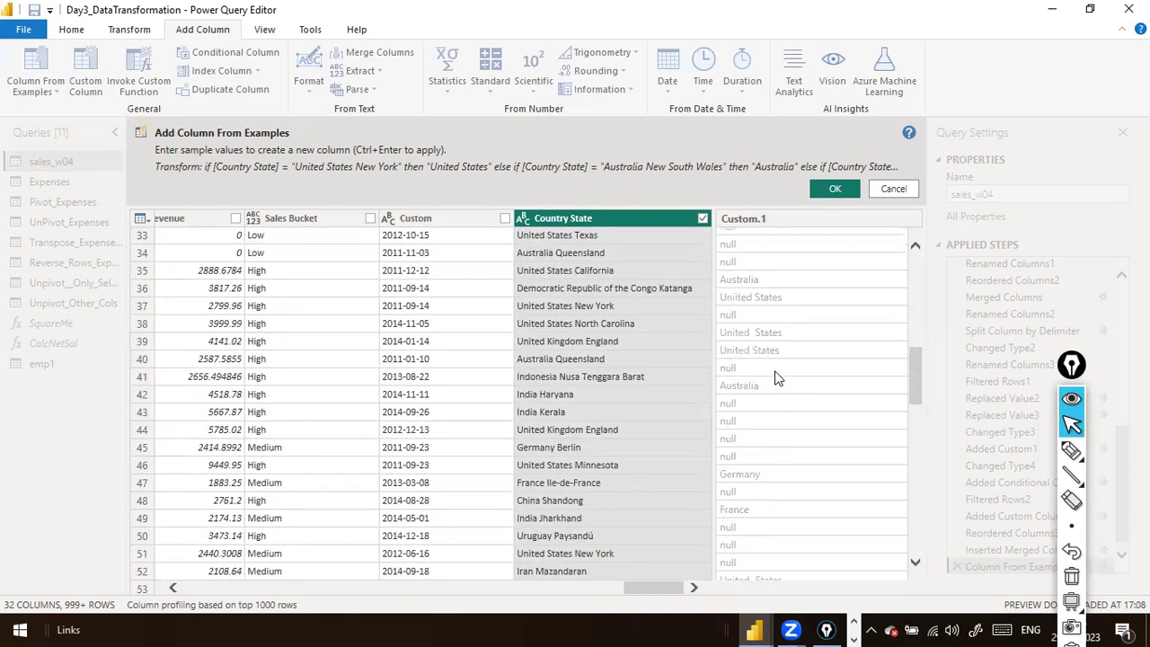
Enter "United States" as the example value for row 22, United States Illinois.
scroll(777, 377, "up", 3)
scroll(769, 396, "down", 3)
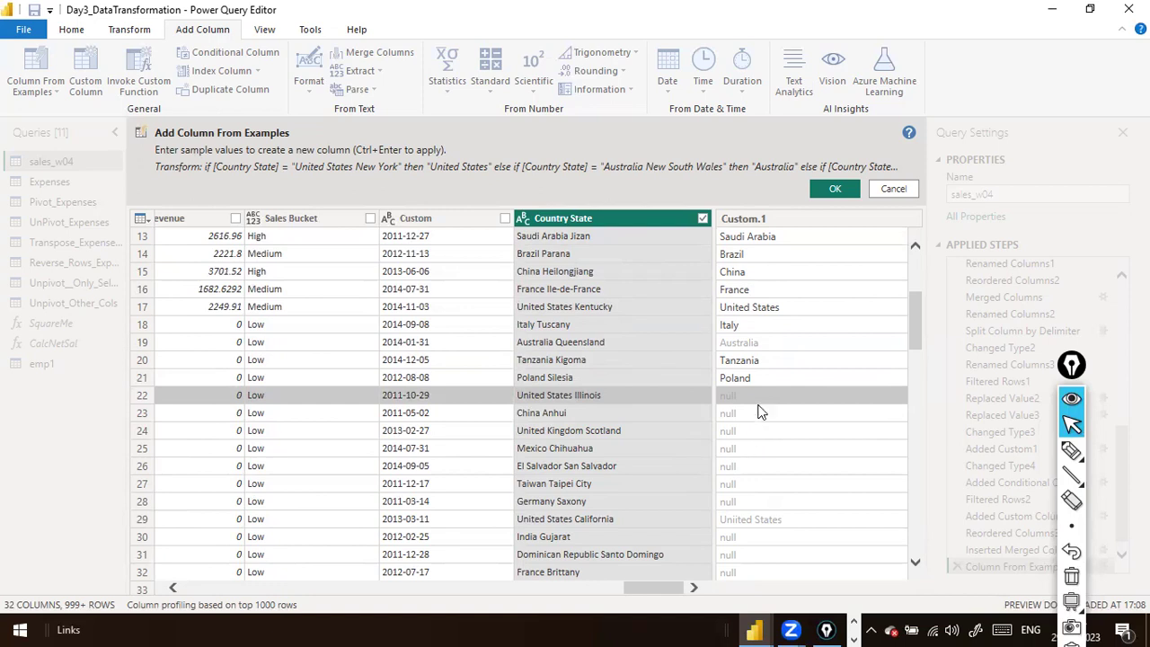
double_click(788, 393)
type("Unit")
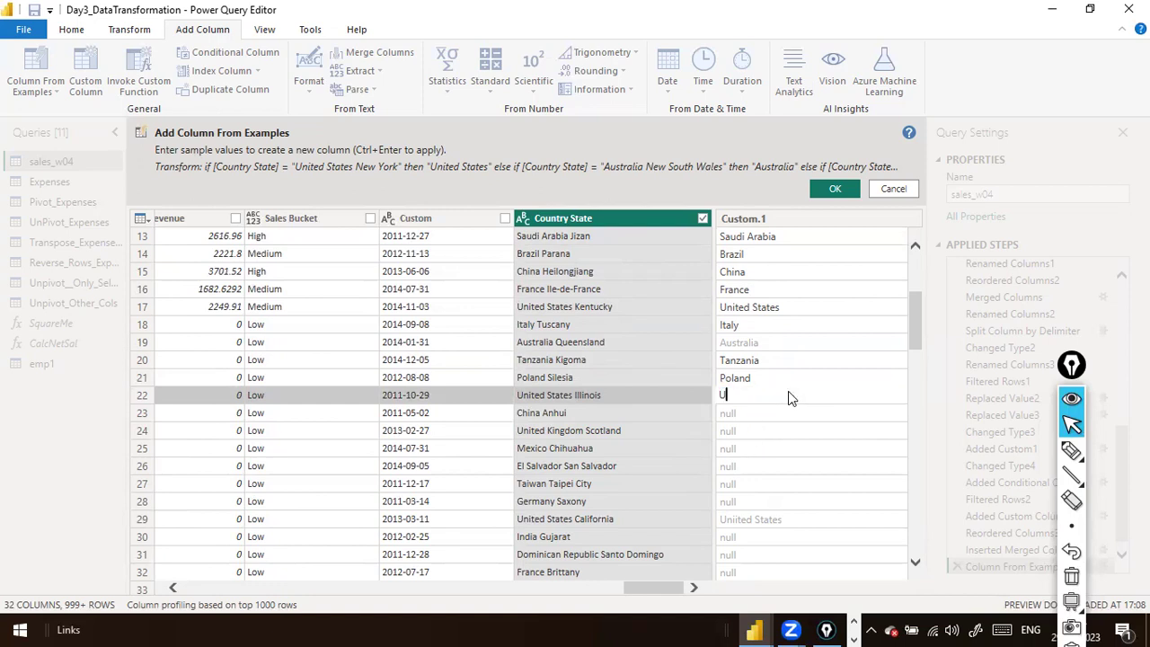
key("BackSpace")
key("BackSpace")
type("ited S")
key("Return")
Enter "China" as the example value for row 23, China Anhui.
type("China")
key("BackSpace")
key("BackSpace")
key("BackSpace")
type("ina")
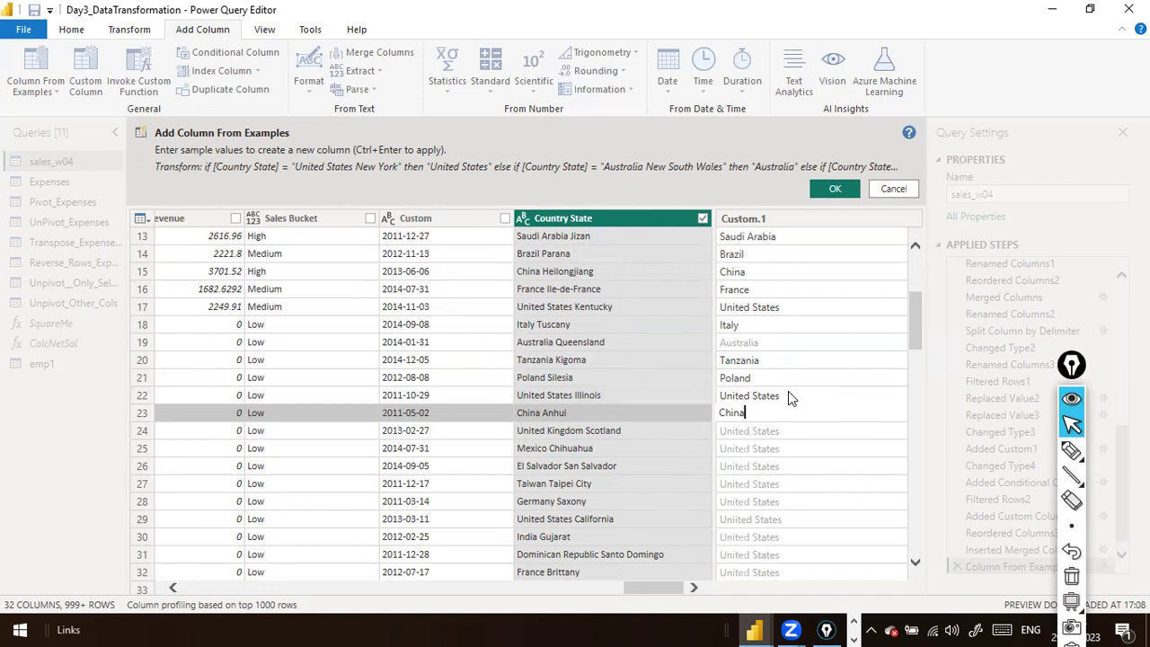
key("Return")
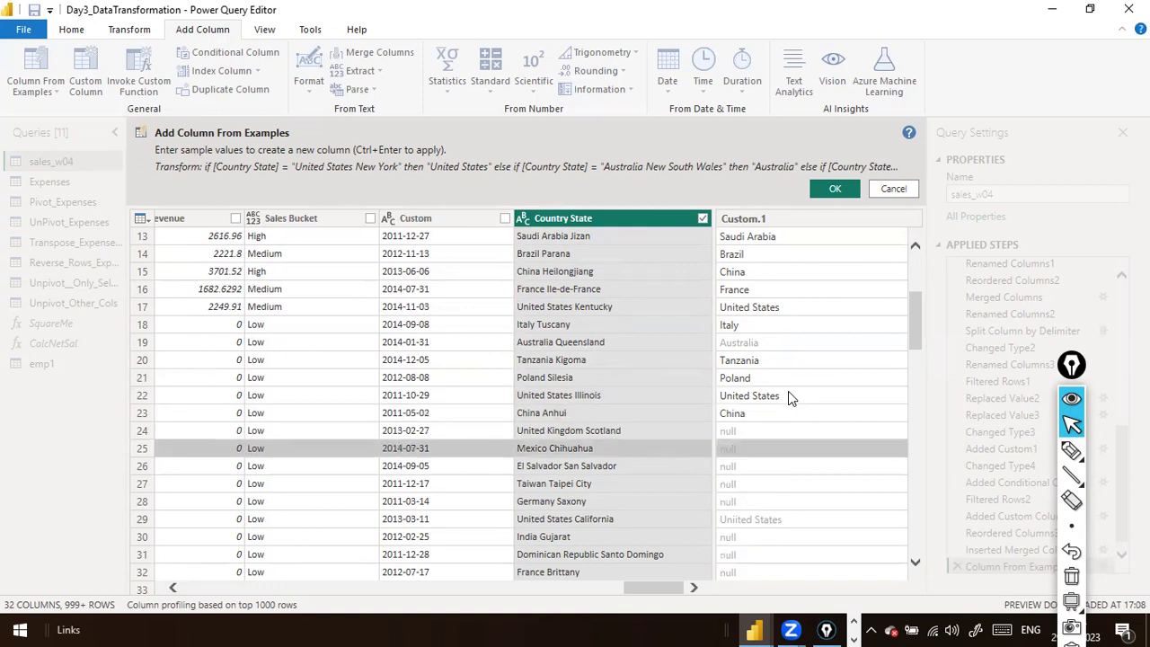
Enter "United Kingdom" as the example value for row 24, United Kingdom Scotland.
key("Up")
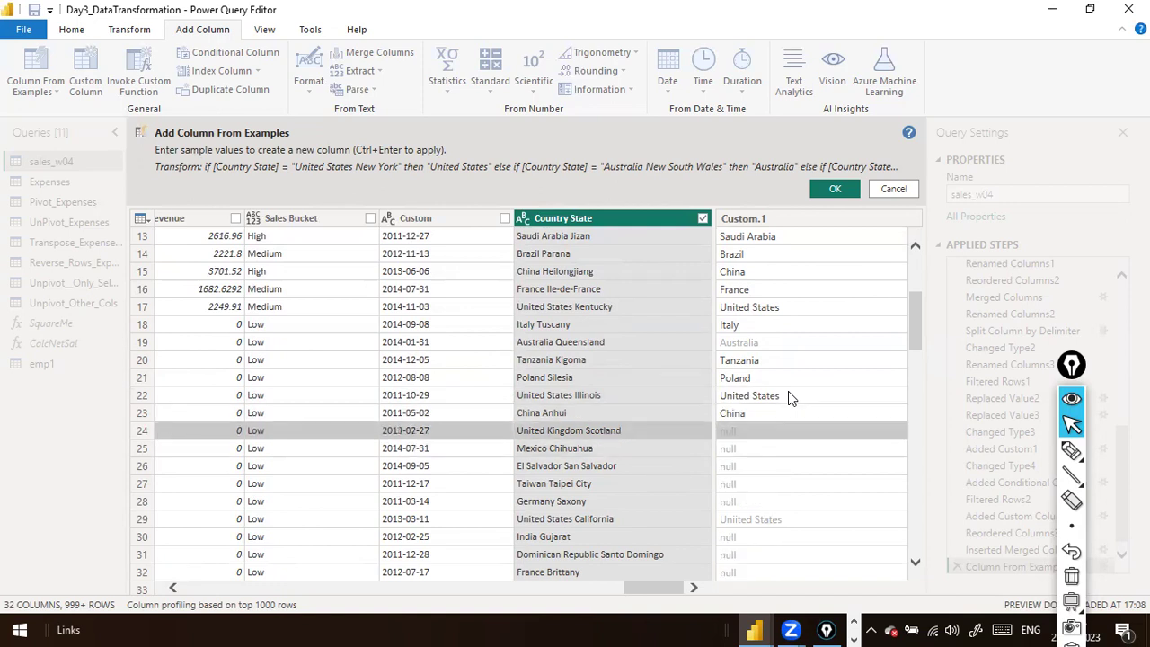
type("United")
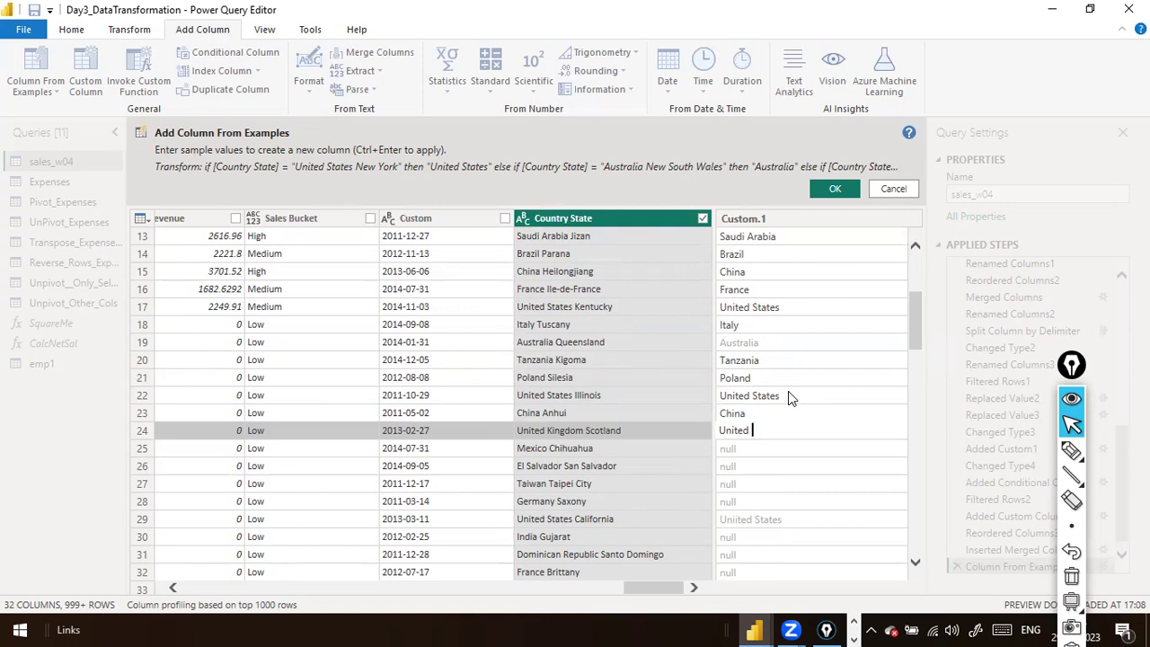
type("Kingdom")
key("Return")
key("Down")
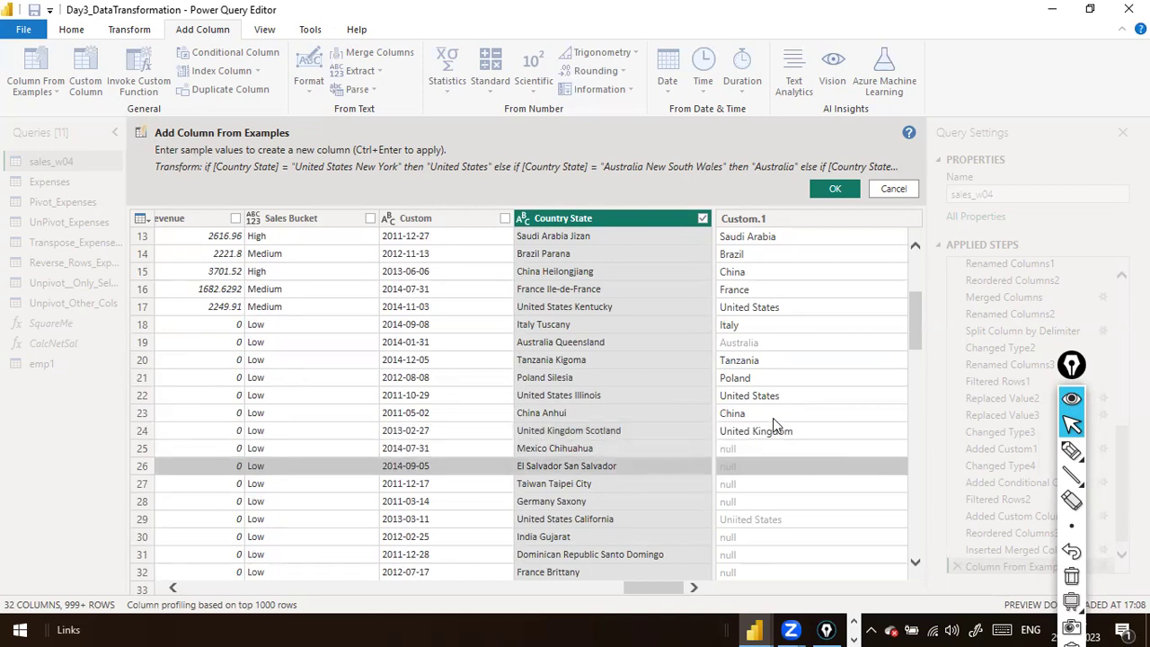
Enter "Mexico" as the example value for row 25 and "El Salvador" for row 26.
left_click(766, 452)
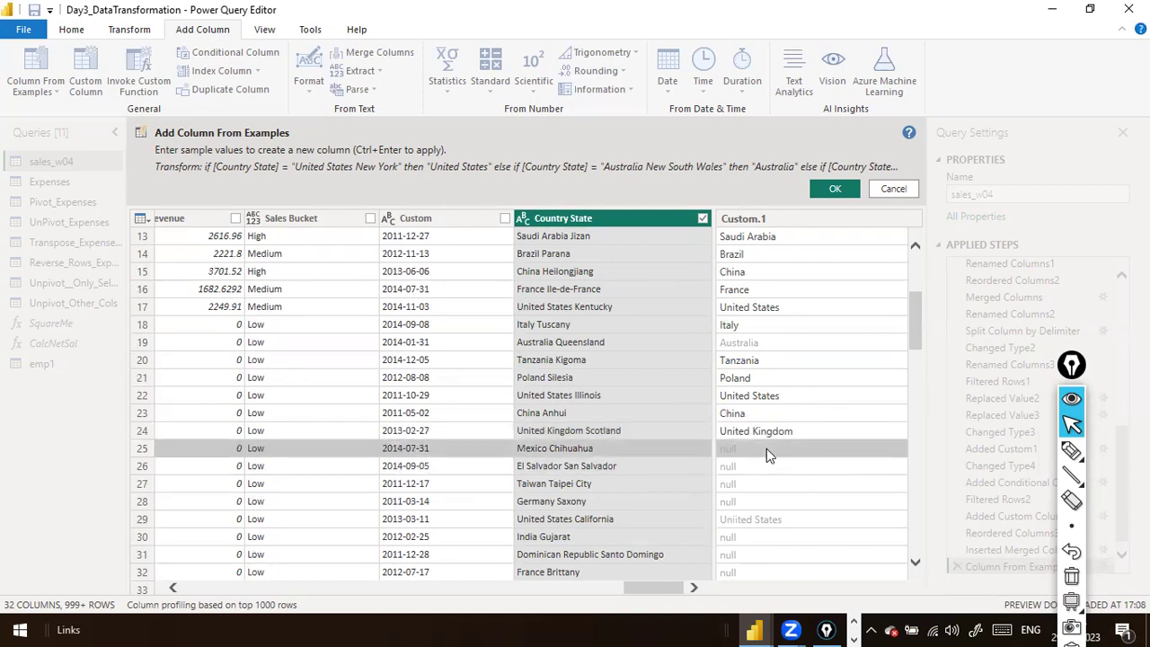
type("Mexico")
key("Return")
type("Ell")
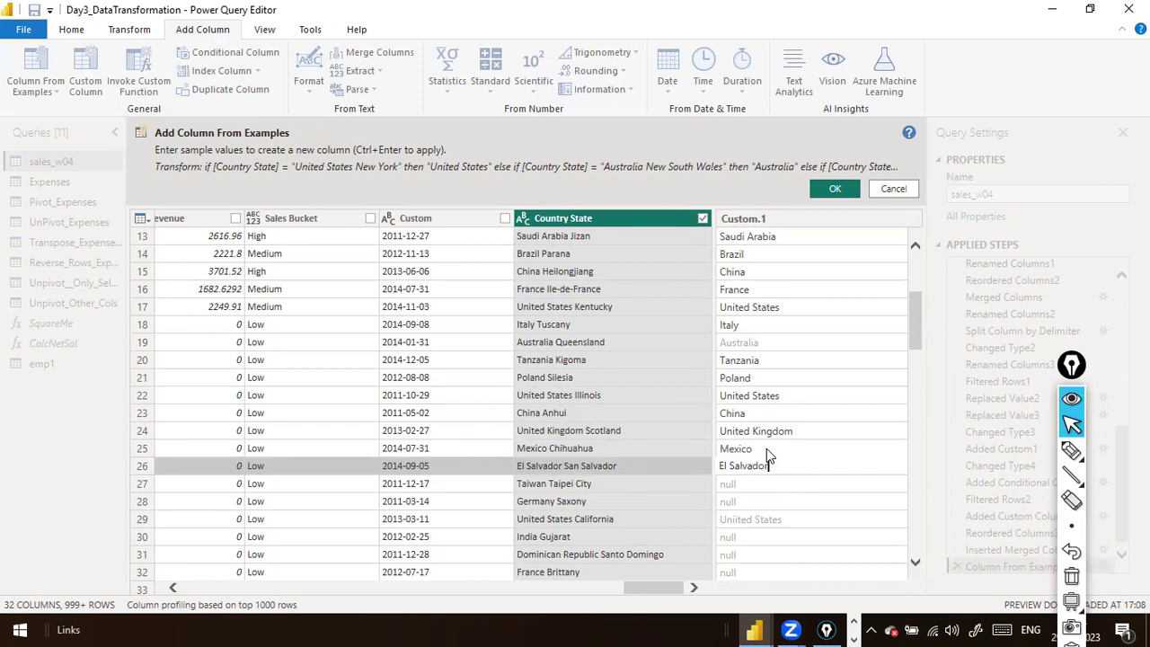
key("Return")
Enter "Taiwan" and "Germany" as the example values for rows 27 and 28.
type("Taiwan")
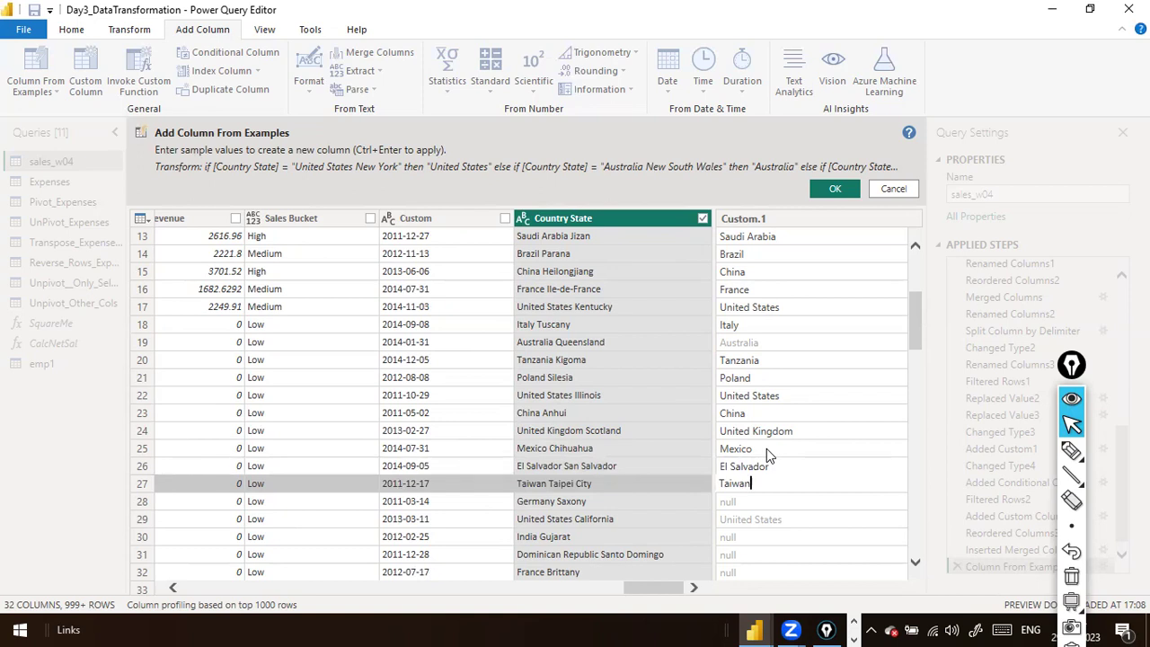
key("Return")
type("Germany")
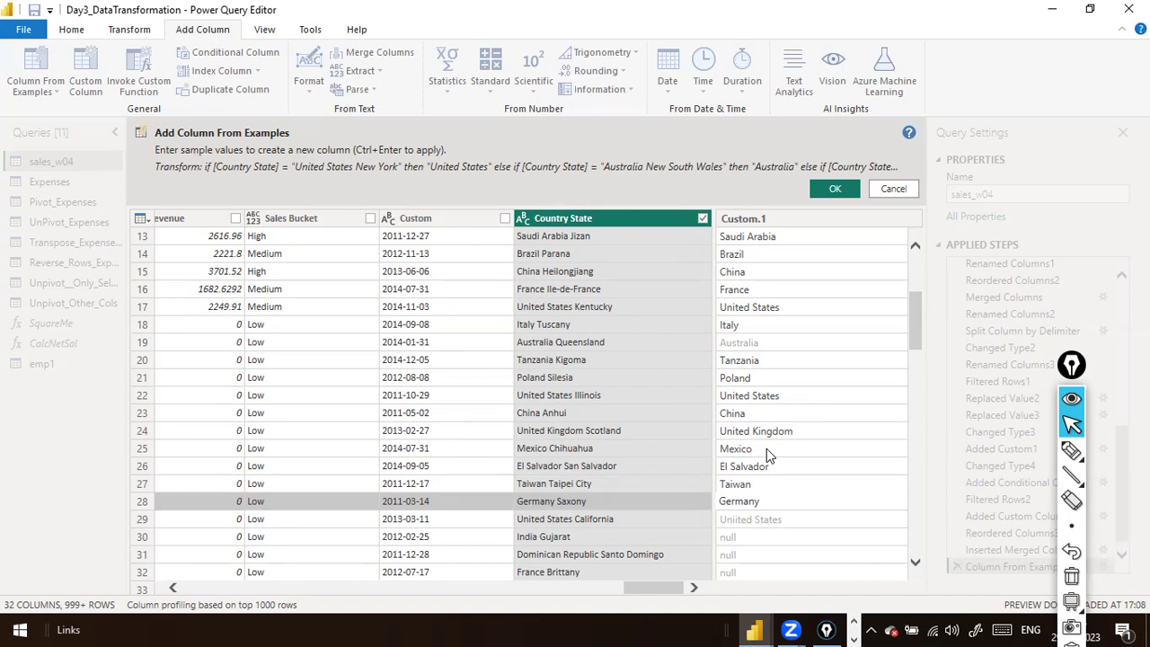
key("Return")
Enter "India", "Dominician" and "France" as the example values for rows 30, 31 and 32.
key("Return")
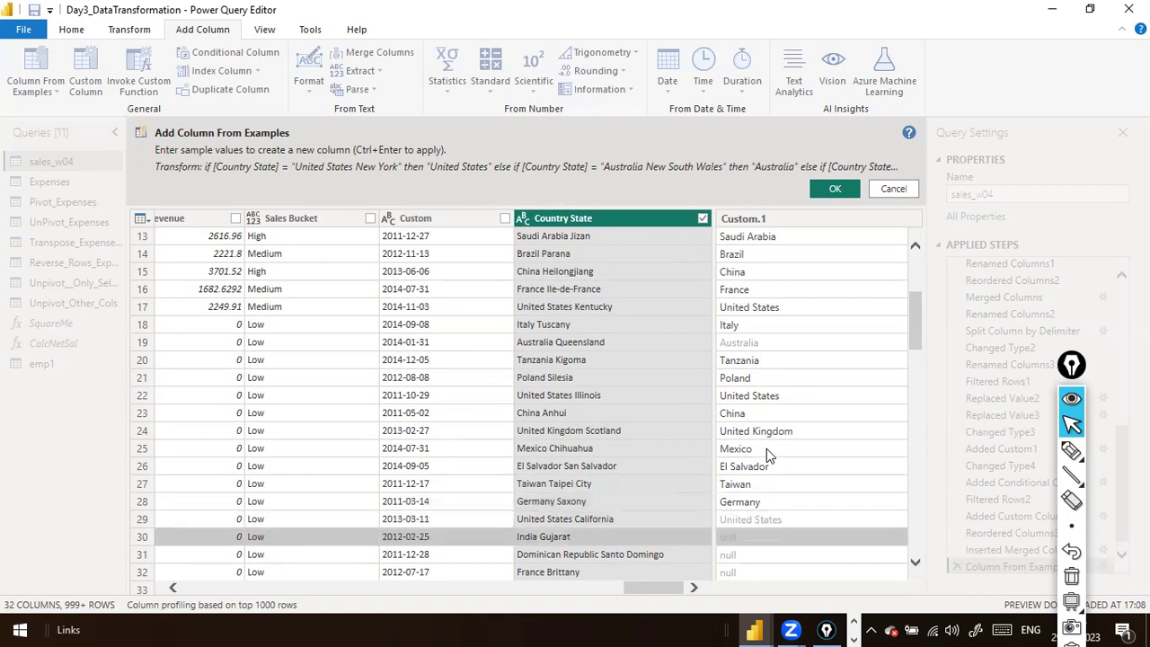
type("India")
key("Return")
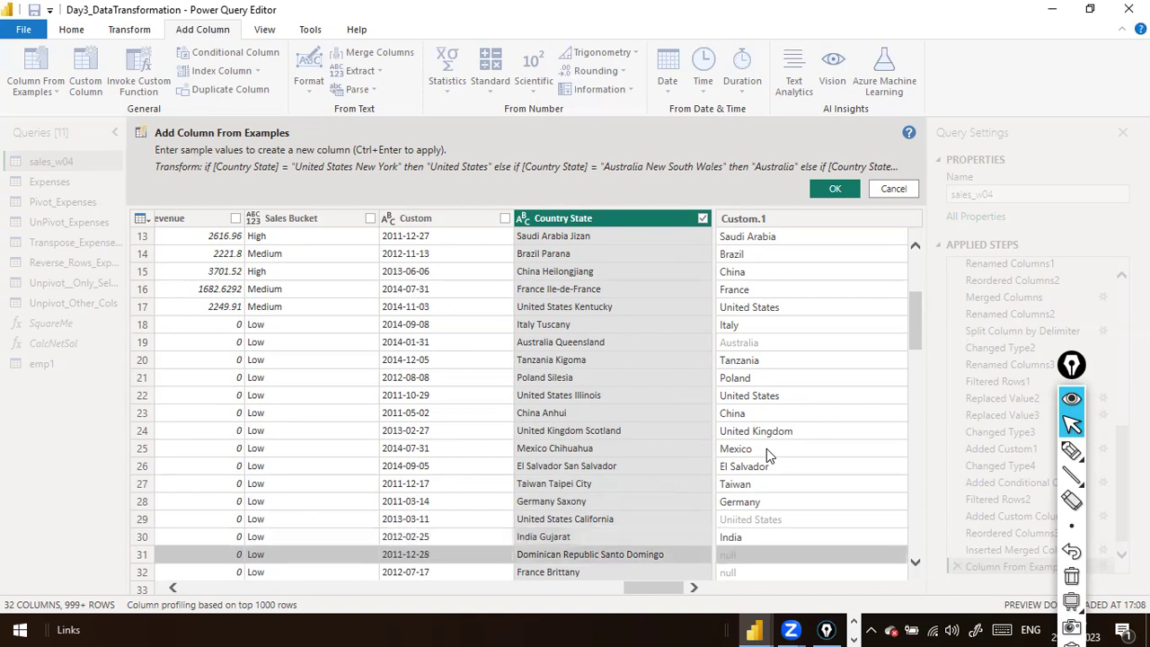
type("Domini")
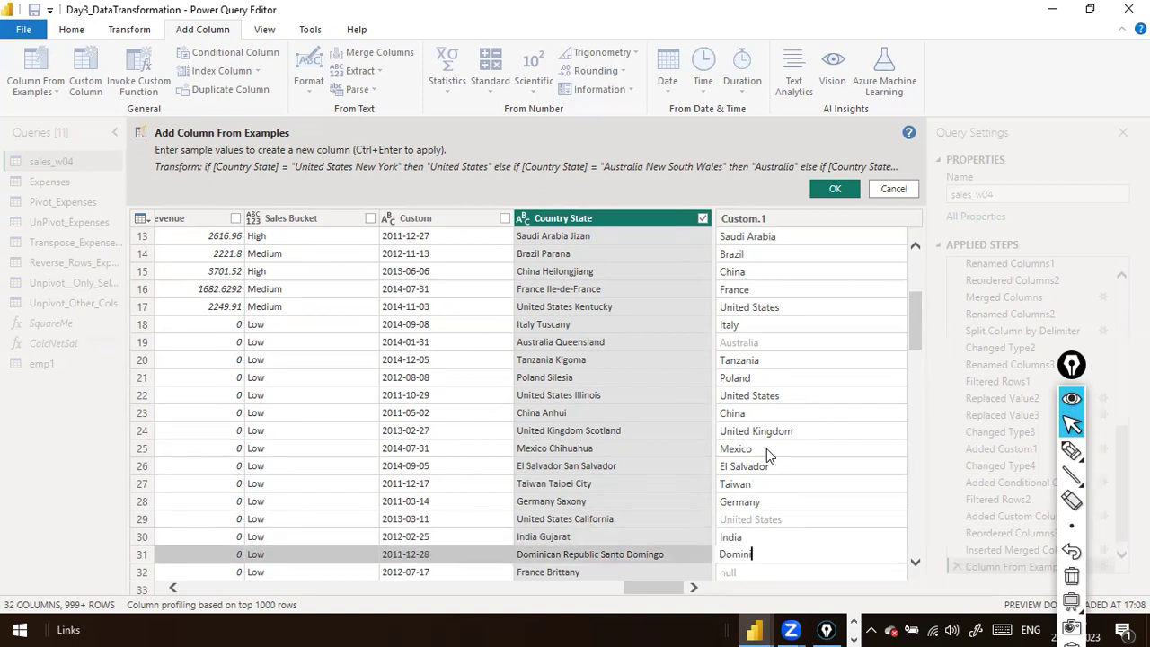
type("cian")
key("Return")
type("France")
key("Return")
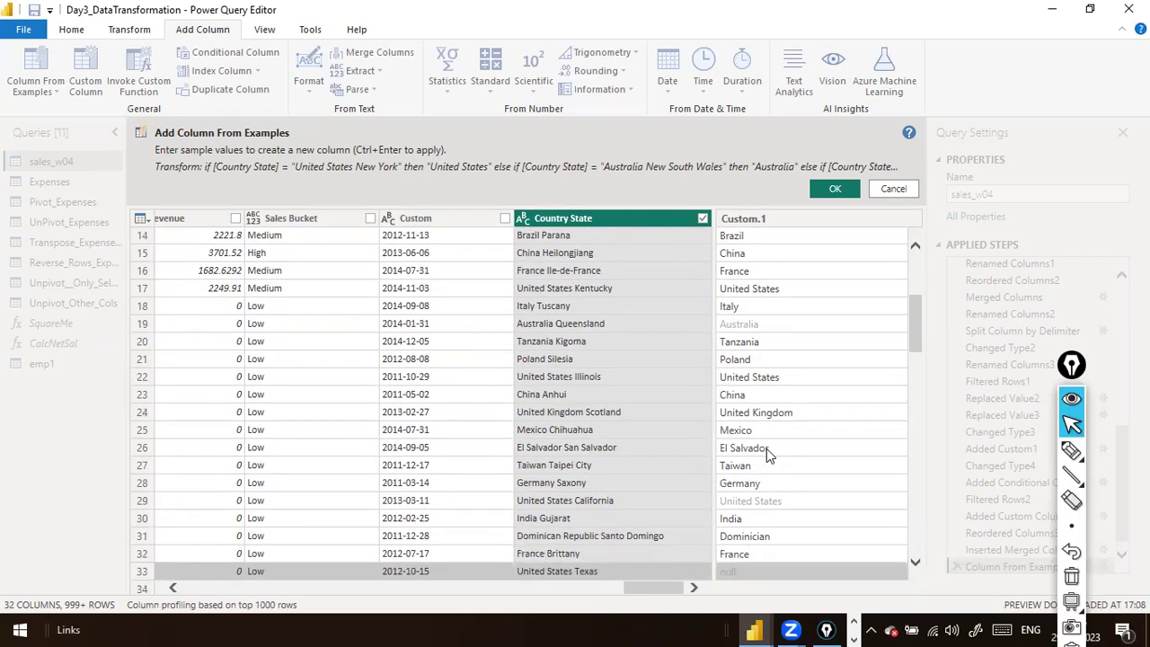
Enter "United States" as the example value for row 33, United States Texas.
scroll(766, 448, "down", 2)
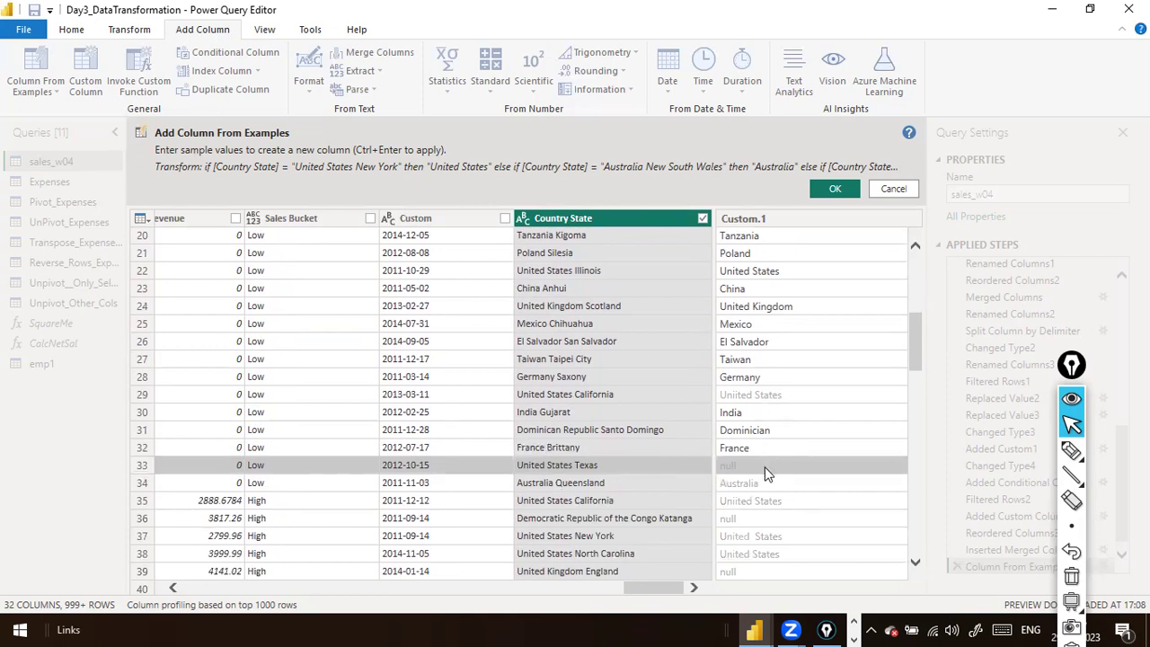
left_click(766, 474)
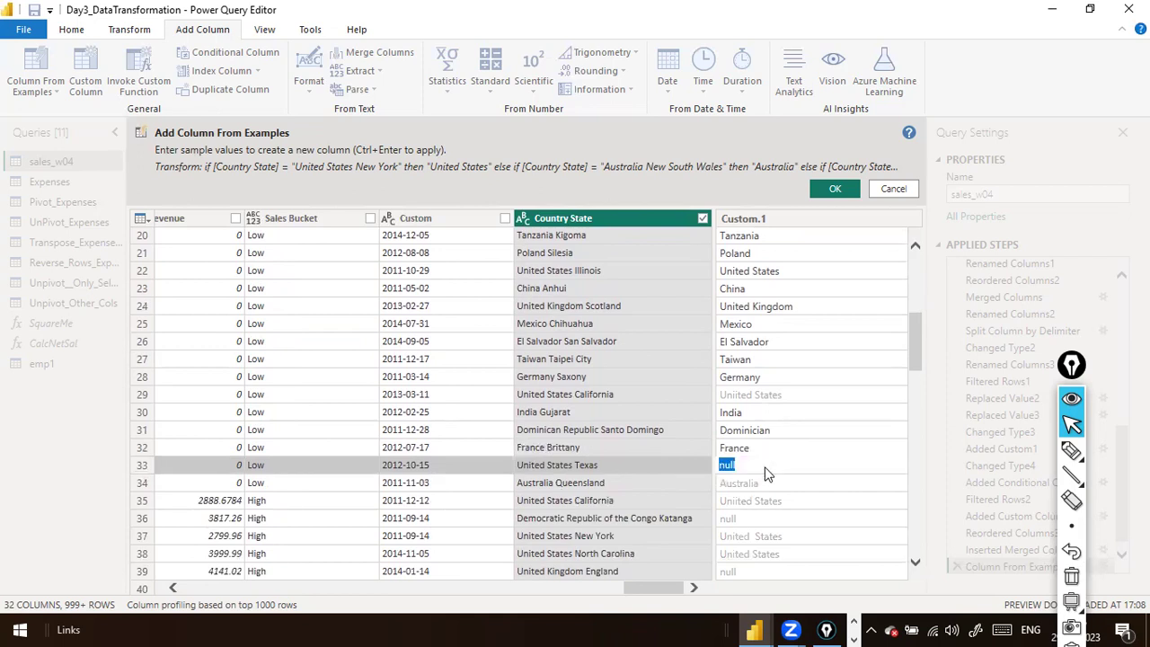
type("United States")
key("Return")
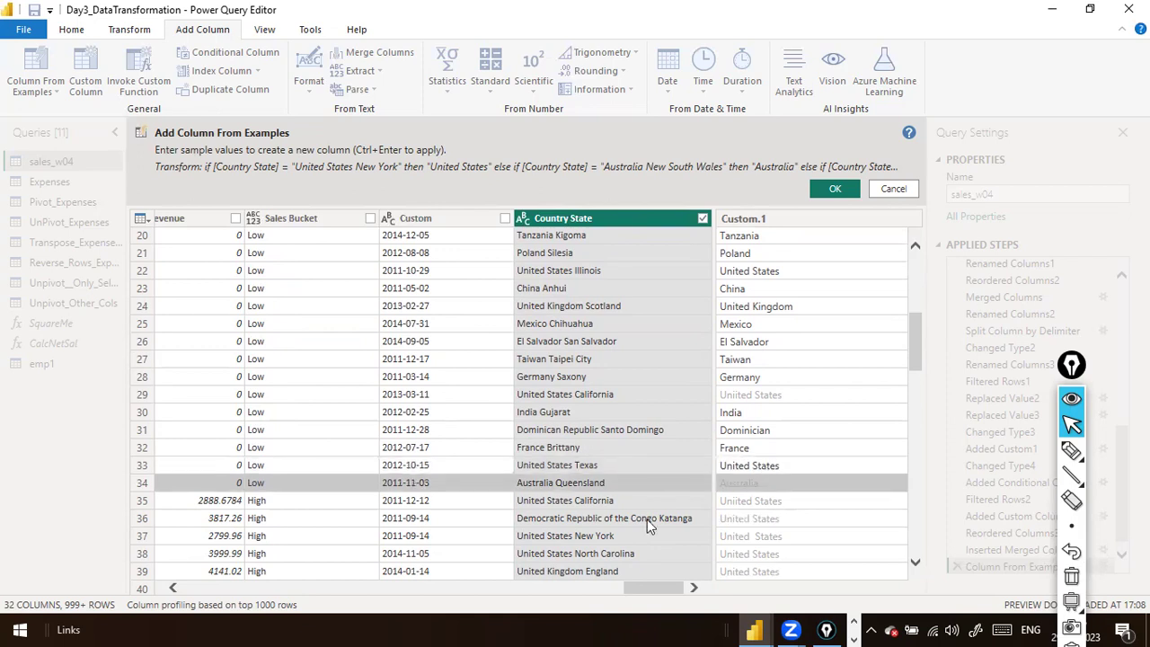
Replace the suggested value for row 35, United States California, with the example "United States".
left_click(745, 521)
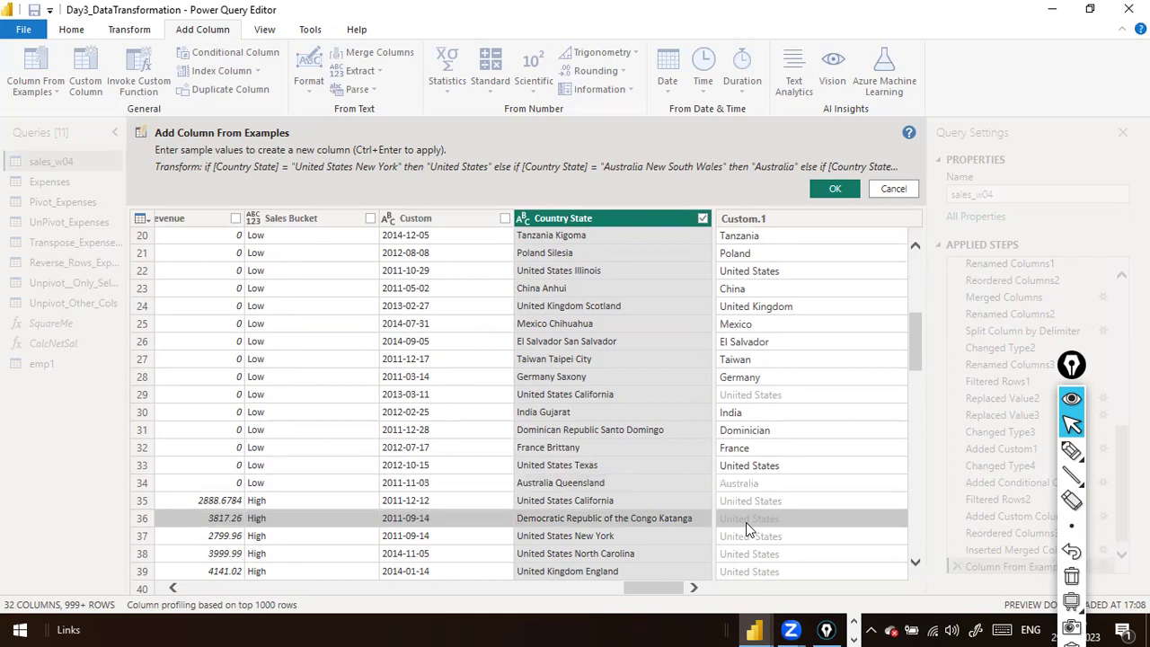
left_click(755, 500)
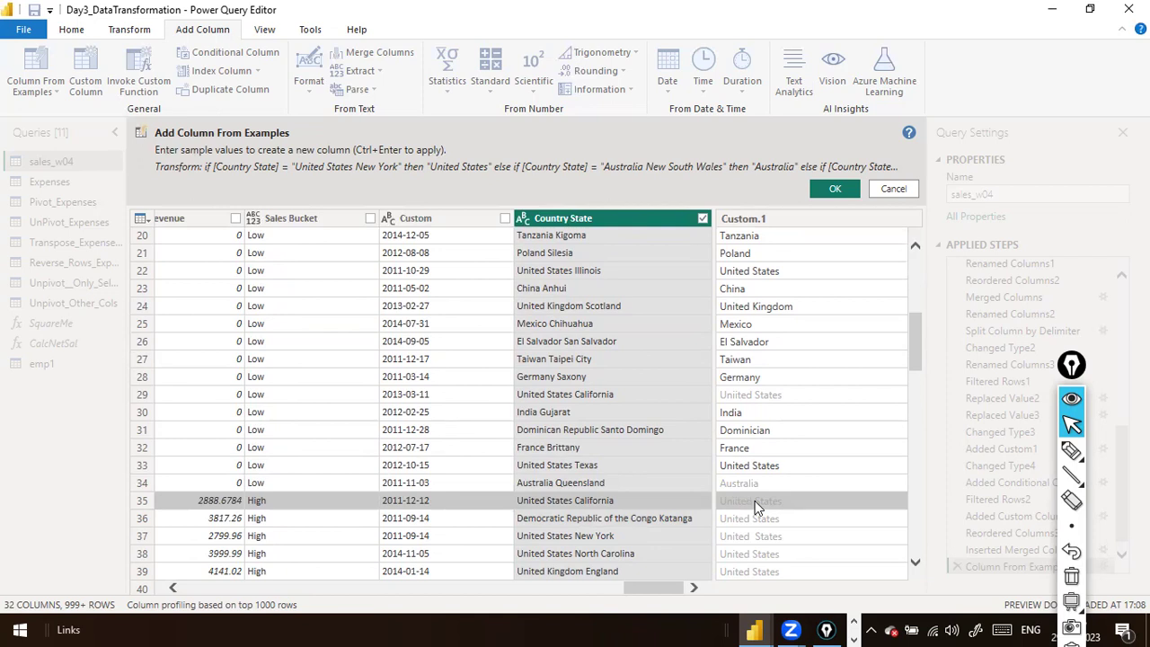
left_click(755, 501)
type("U")
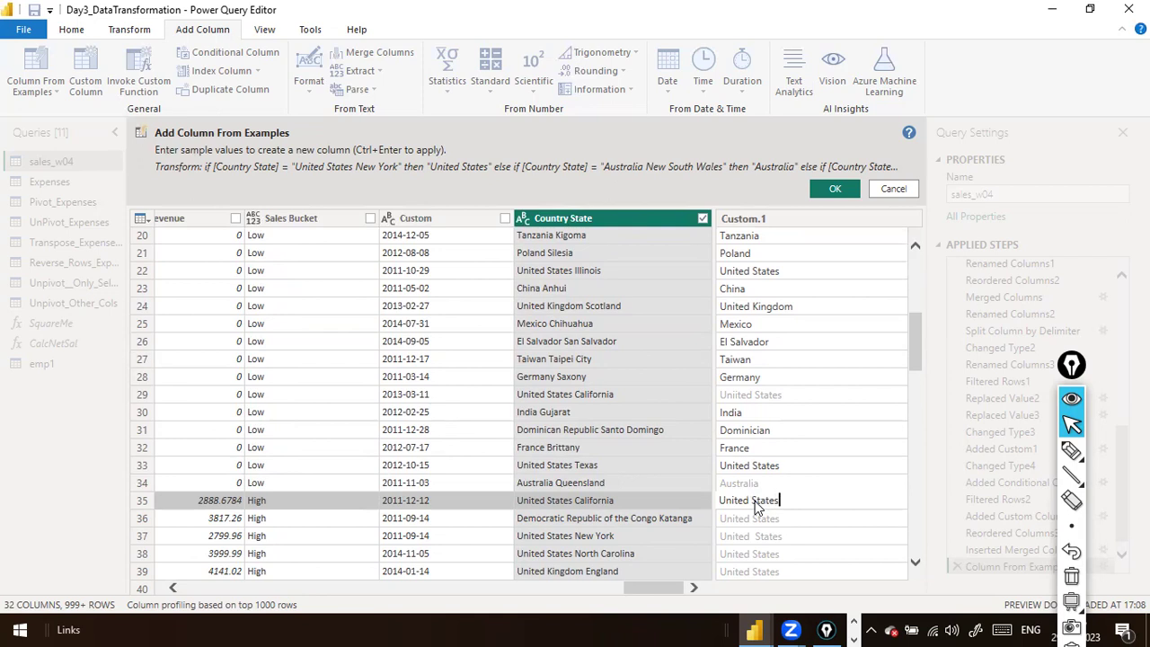
type("nited States")
key("Return")
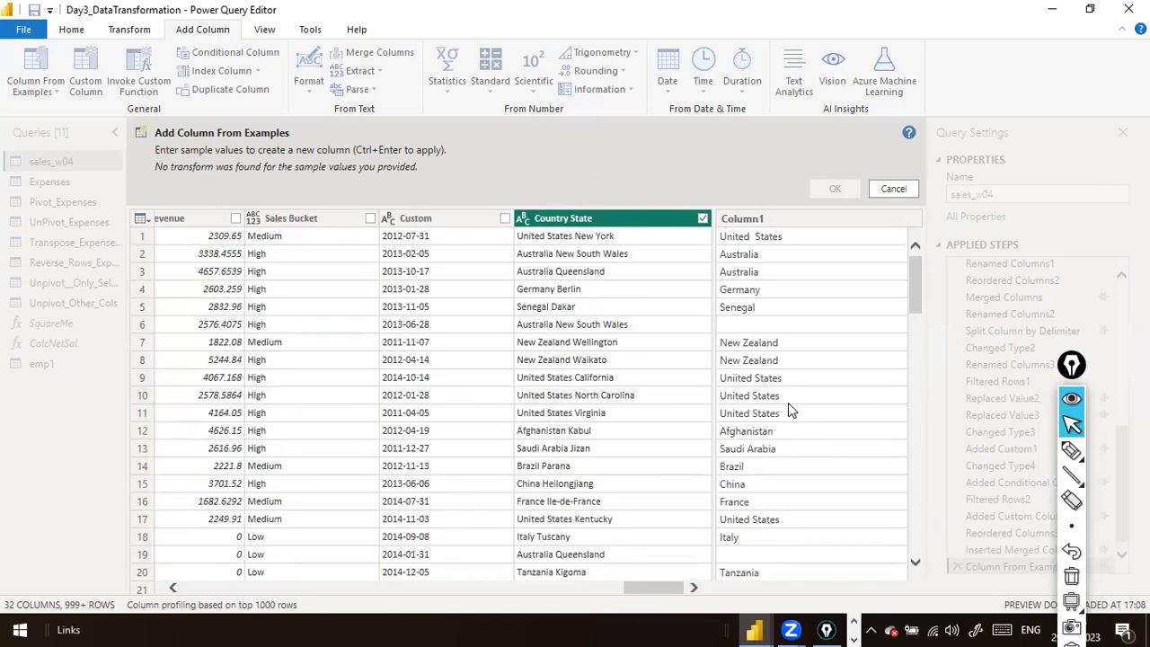
Correct the misspelled example value in row 9 to "United States".
left_click(742, 383)
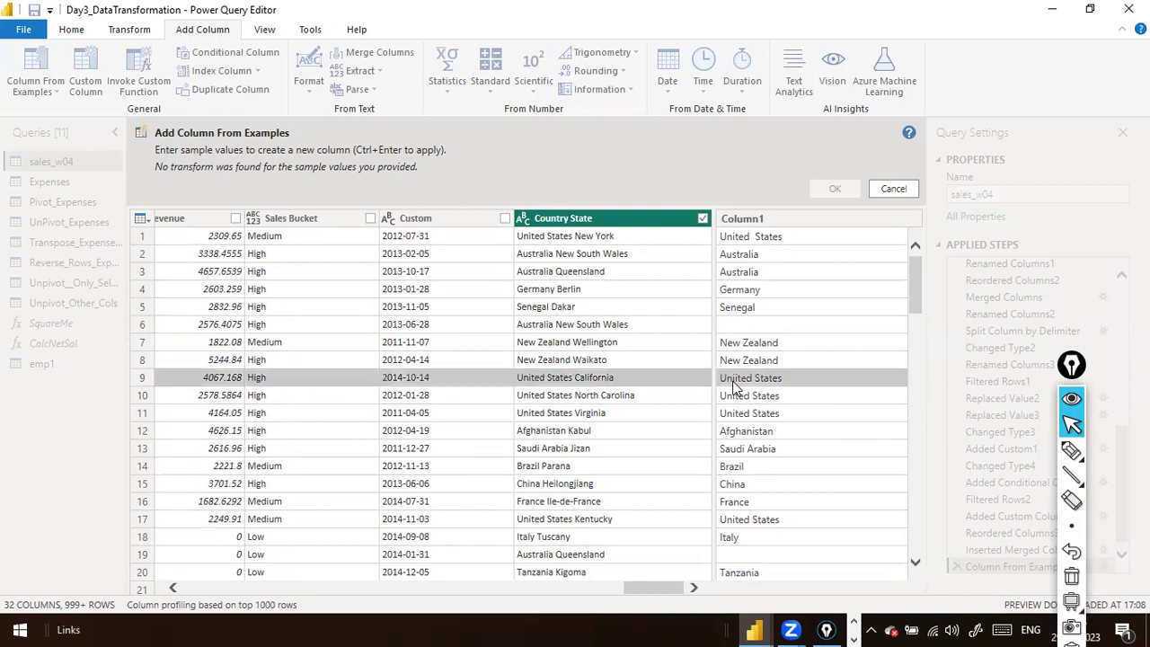
left_click(740, 385)
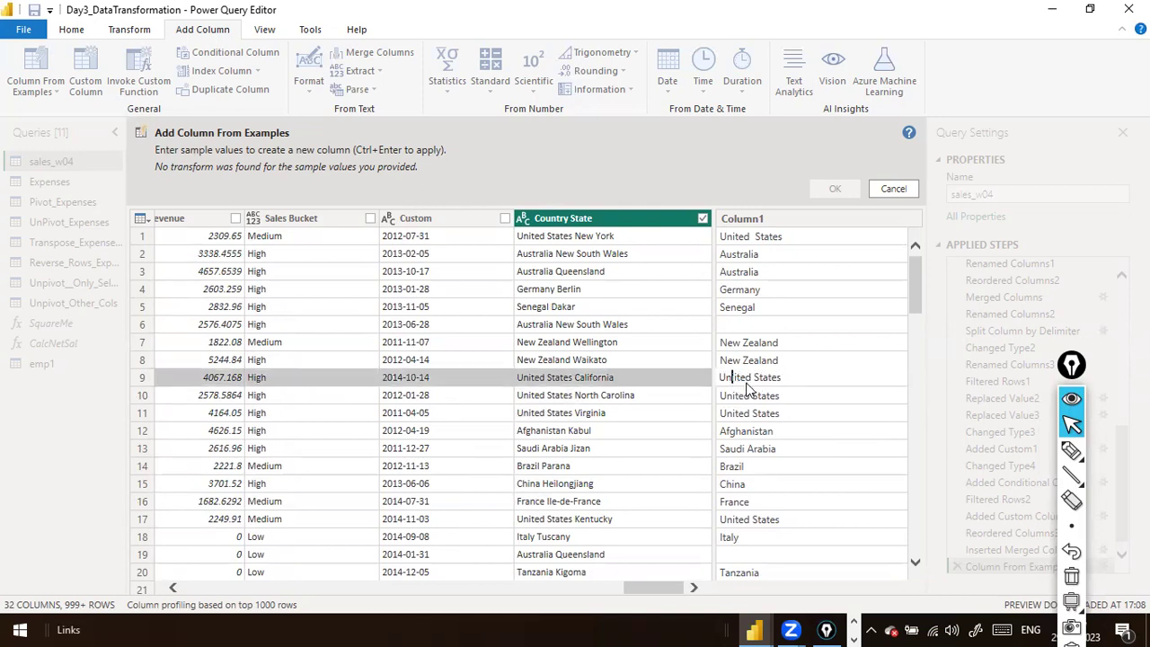
key("BackSpace")
key("Return")
Check the suggested Custom.1 values against the Country State column and create the column from the examples.
scroll(762, 441, "down", 7)
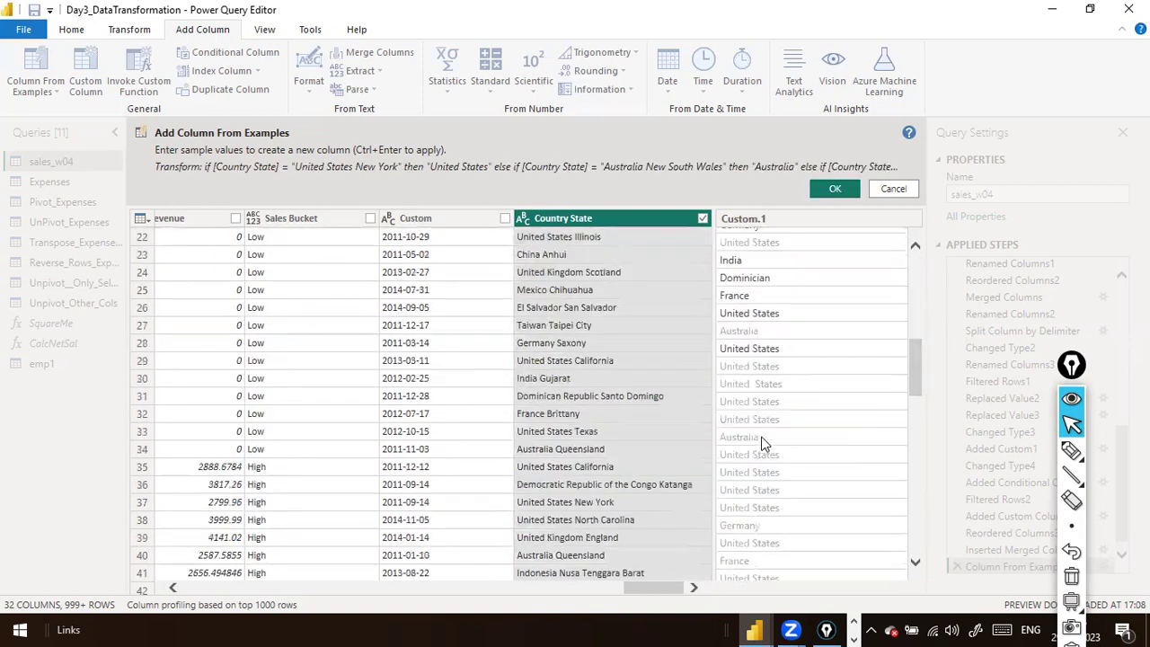
scroll(762, 441, "down", 8)
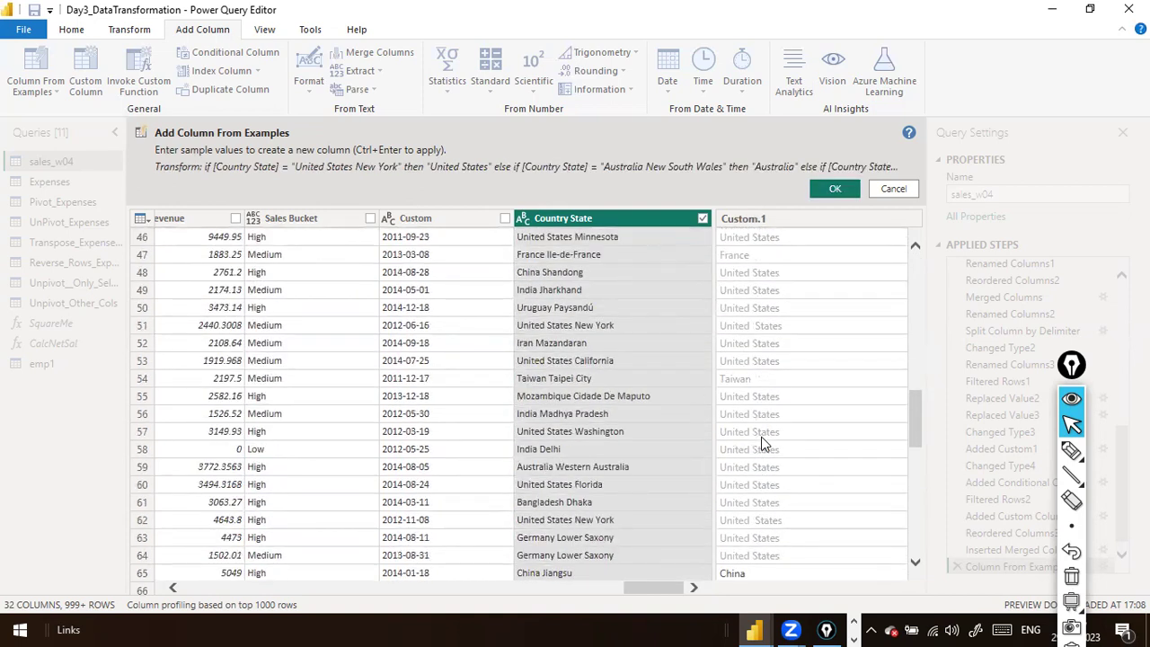
scroll(762, 441, "up", 3)
scroll(761, 441, "up", 5)
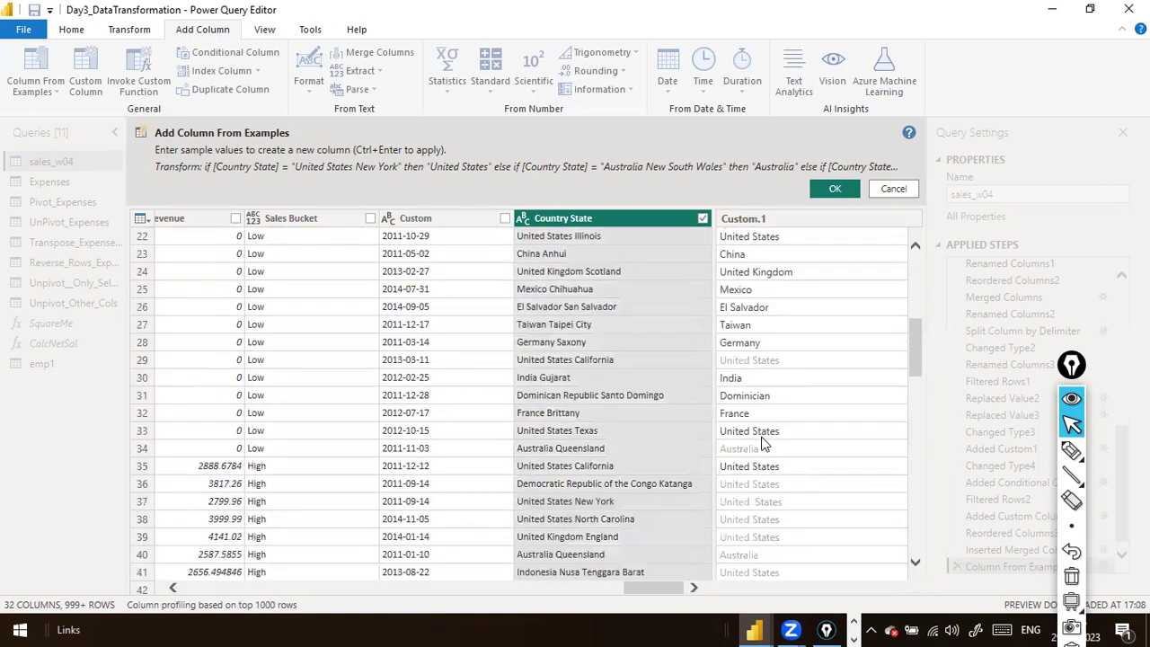
scroll(680, 479, "down", 2)
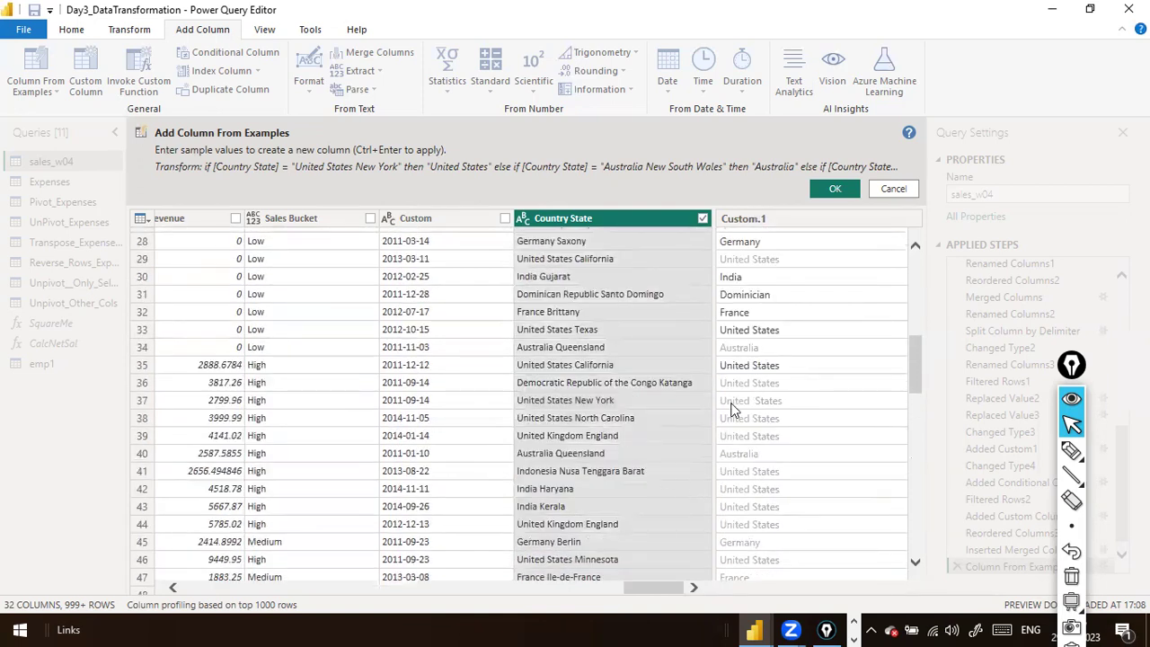
scroll(751, 400, "down", 5)
scroll(751, 406, "up", 8)
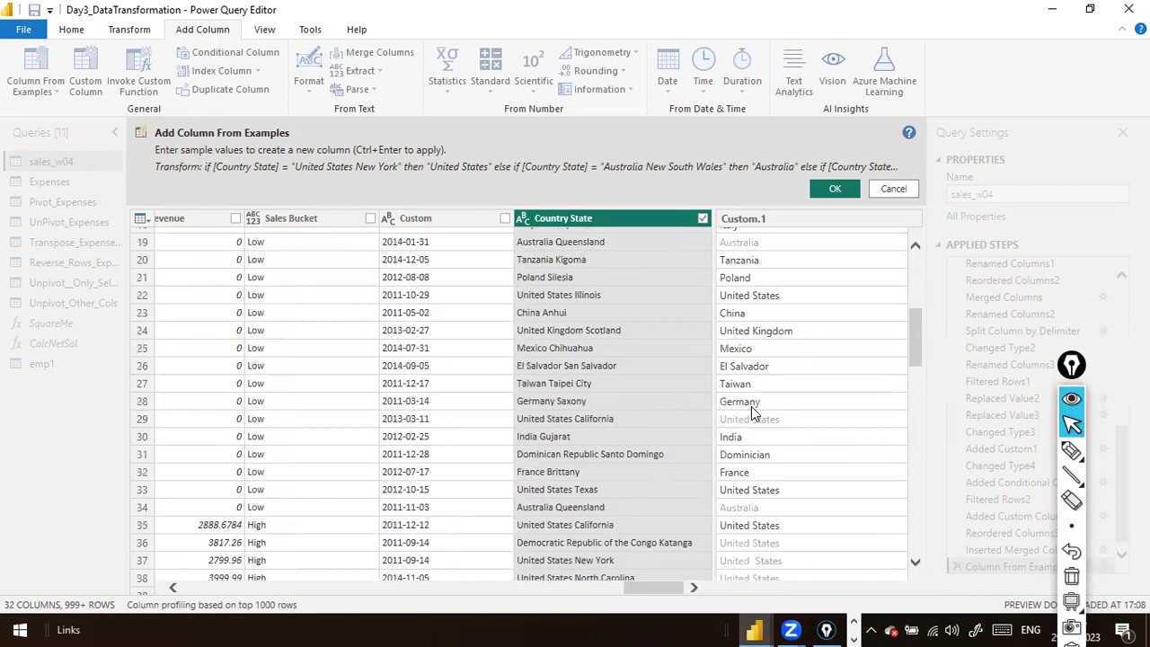
scroll(751, 406, "up", 6)
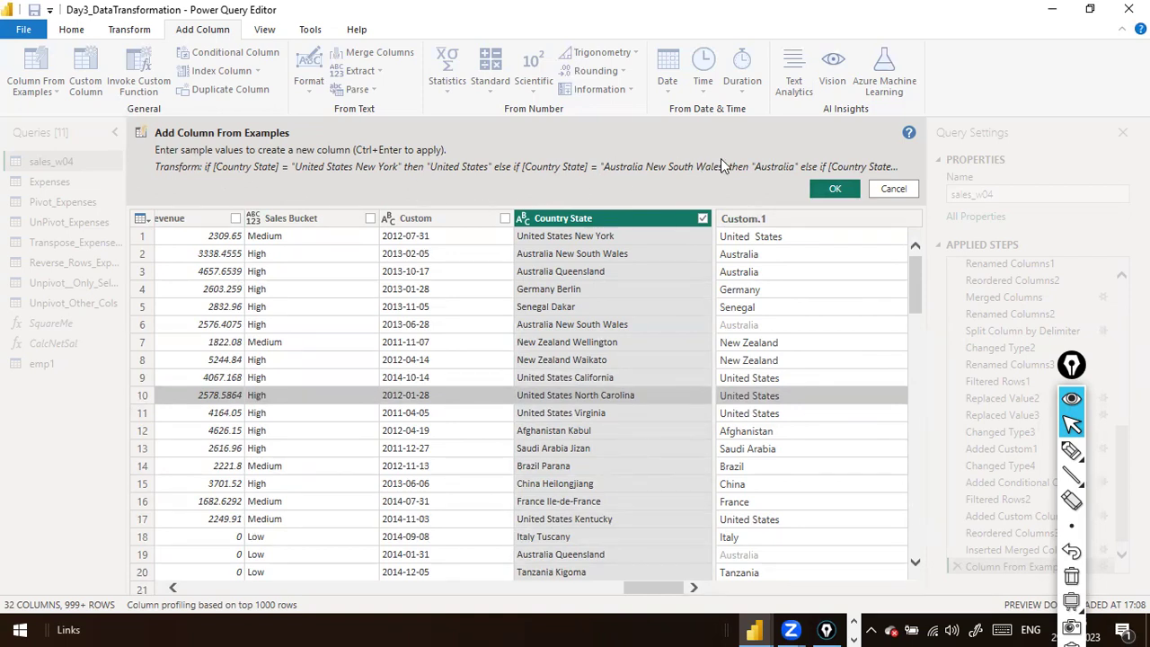
left_click(835, 192)
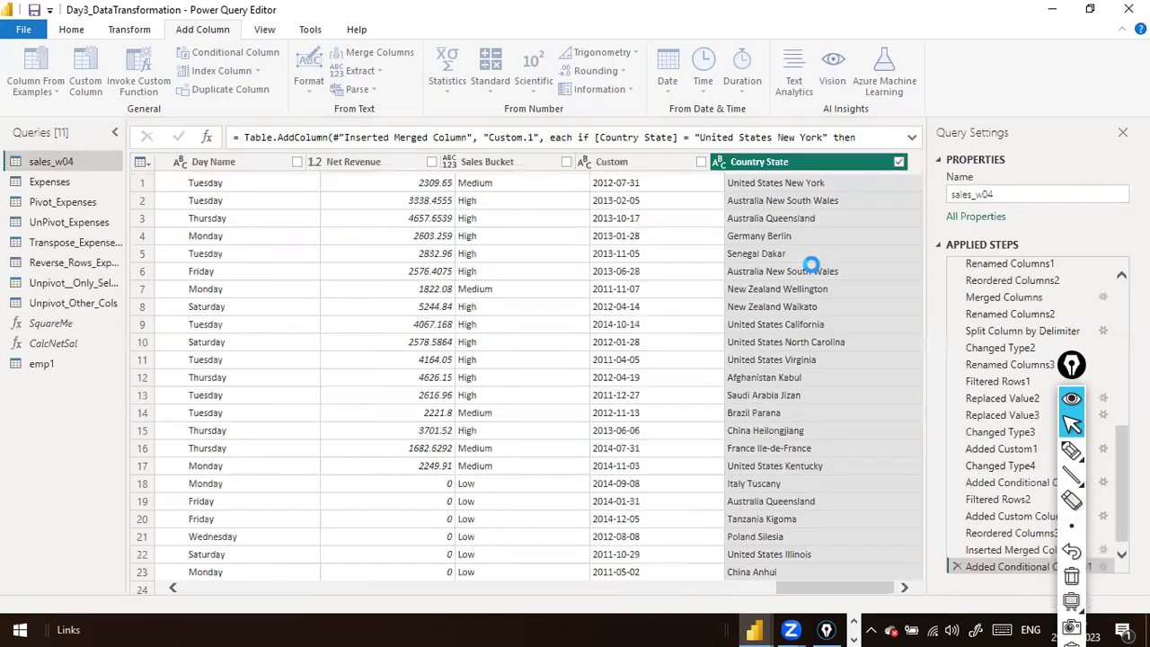
Expand the Custom.1 column's formula and read through its if-then-else conditions on Country State.
left_click(912, 140)
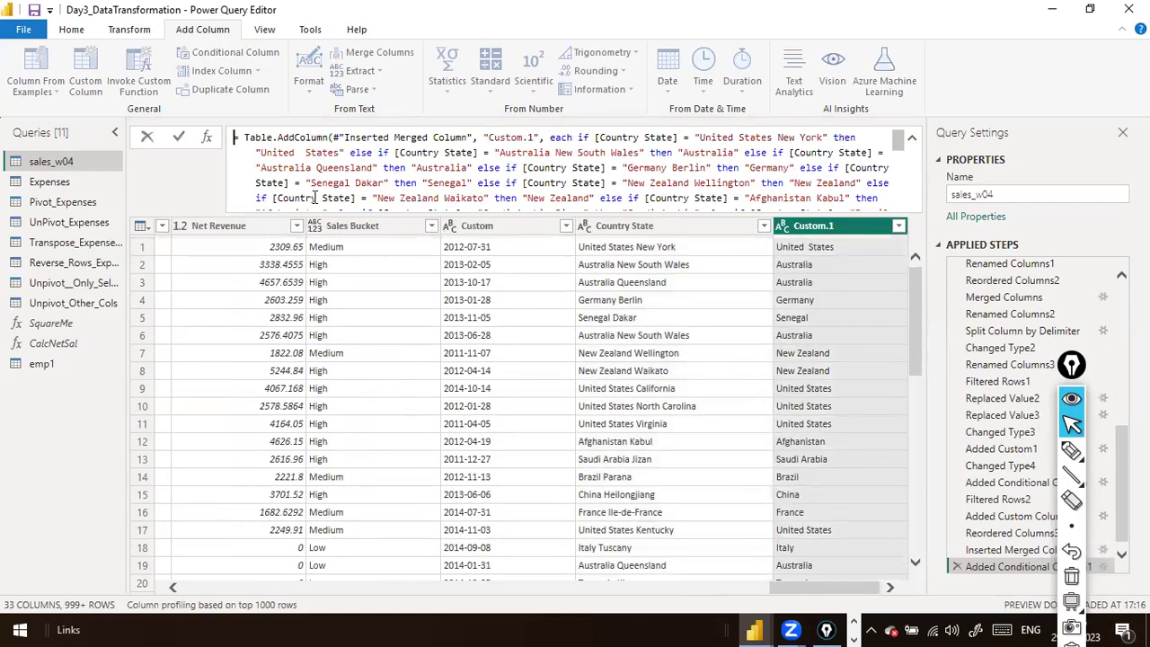
scroll(672, 167, "down", 3)
scroll(672, 166, "down", 2)
scroll(672, 170, "up", 4)
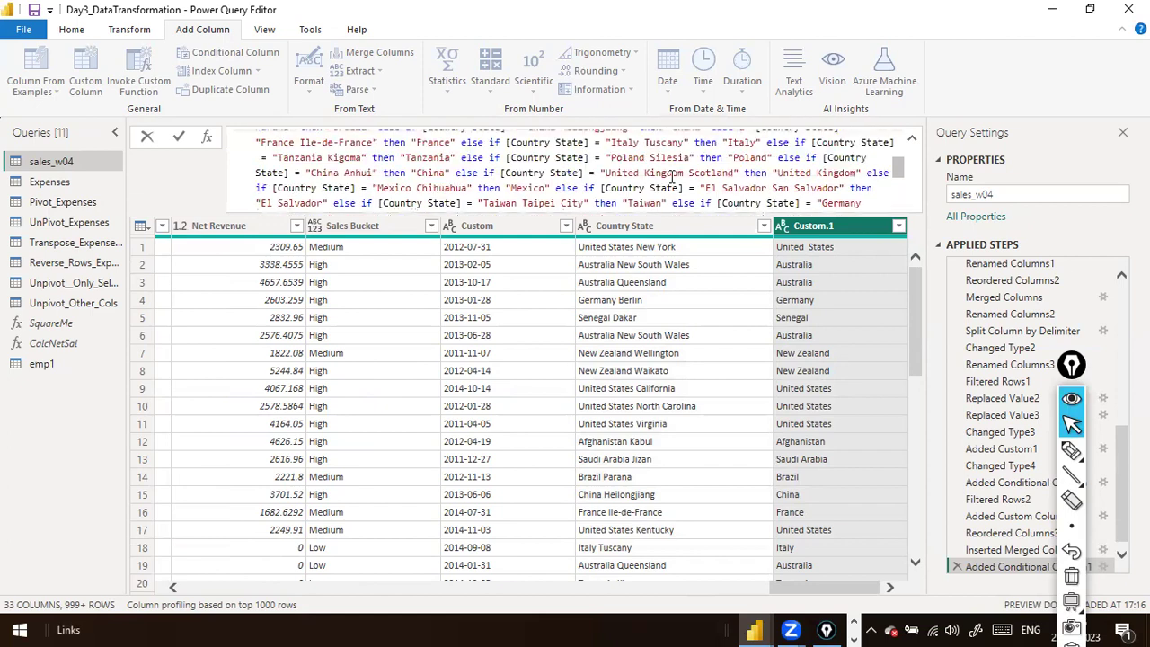
scroll(672, 175, "down", 5)
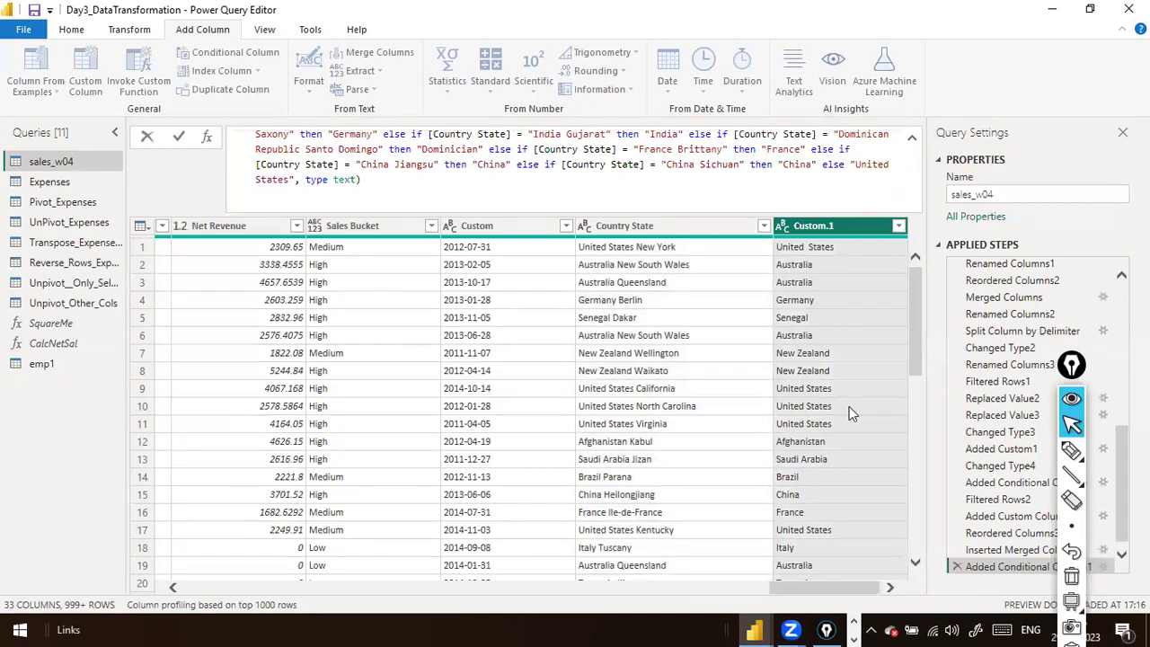
scroll(511, 164, "up", 3)
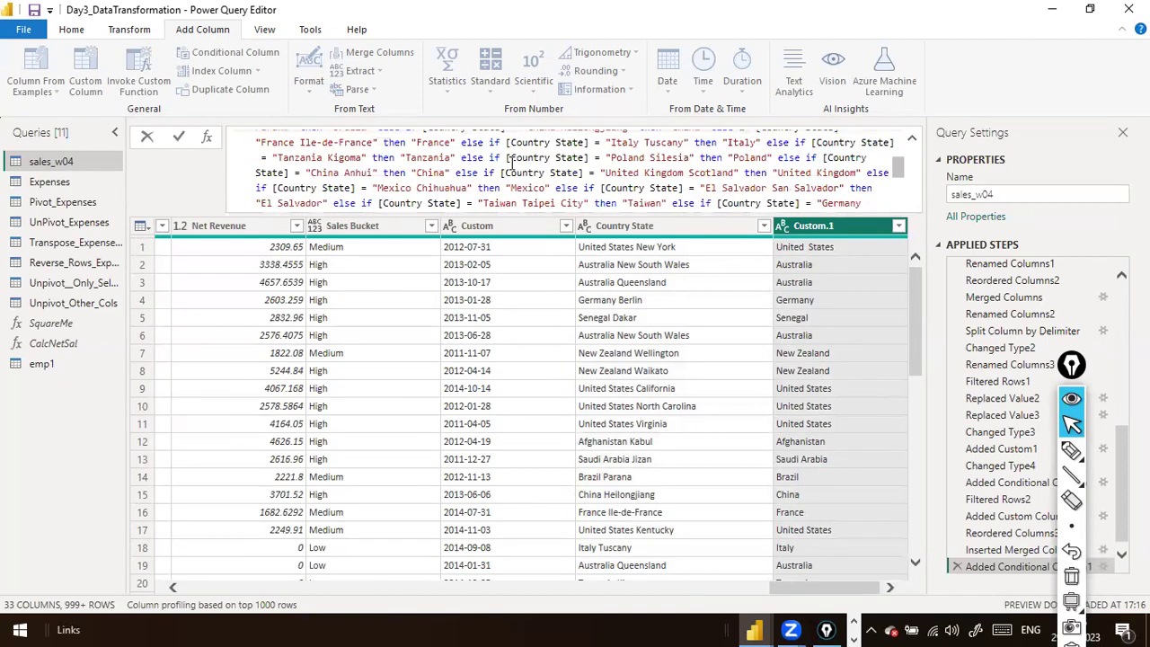
Examine the generated country-by-country if-then-else conditions in the middle of the Custom.1 formula.
scroll(511, 164, "up", 3)
scroll(512, 164, "down", 4)
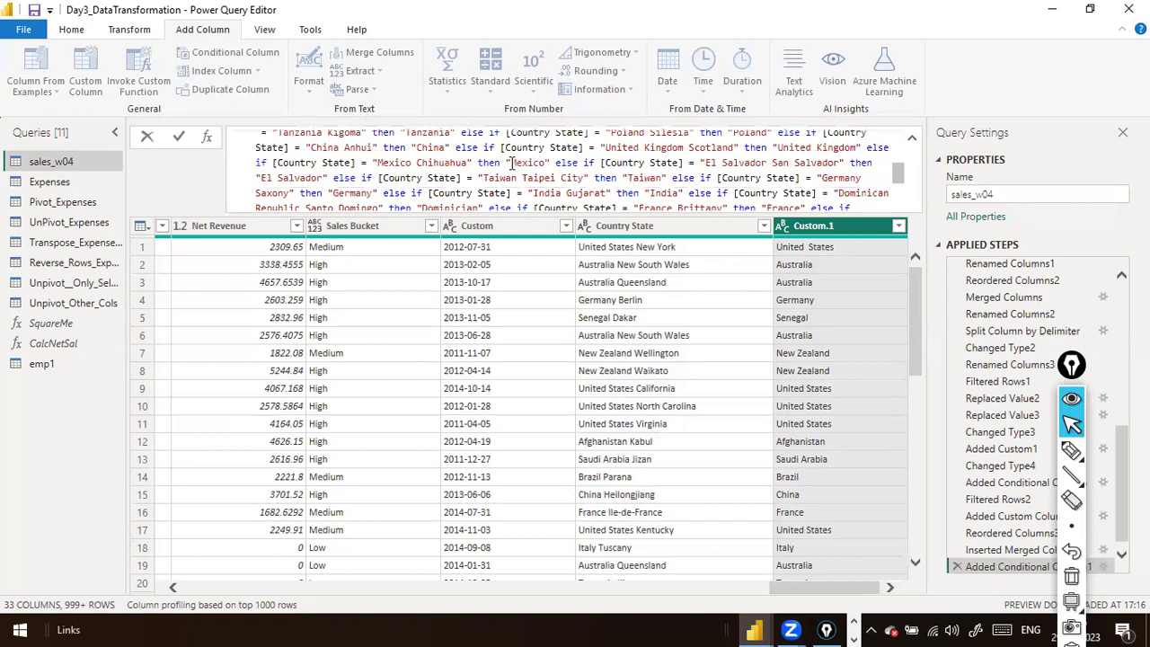
scroll(511, 164, "down", 5)
scroll(511, 163, "up", 3)
scroll(511, 162, "down", 3)
left_click(511, 162)
scroll(511, 162, "up", 3)
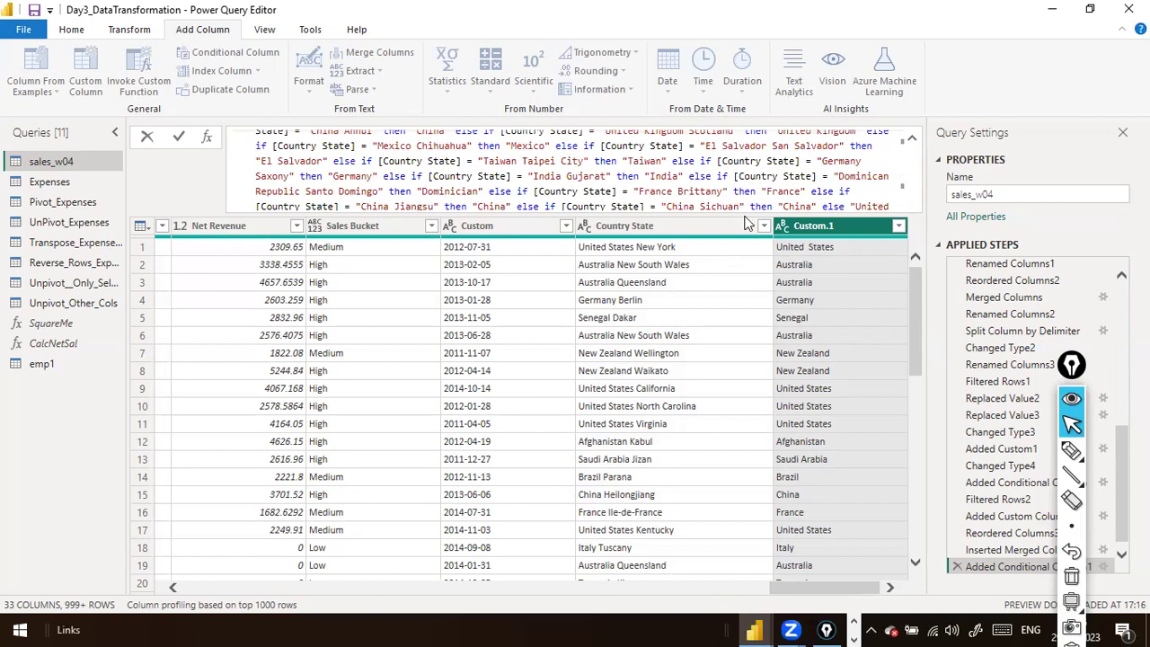
left_click(914, 472)
left_click_drag(913, 471, 898, 295)
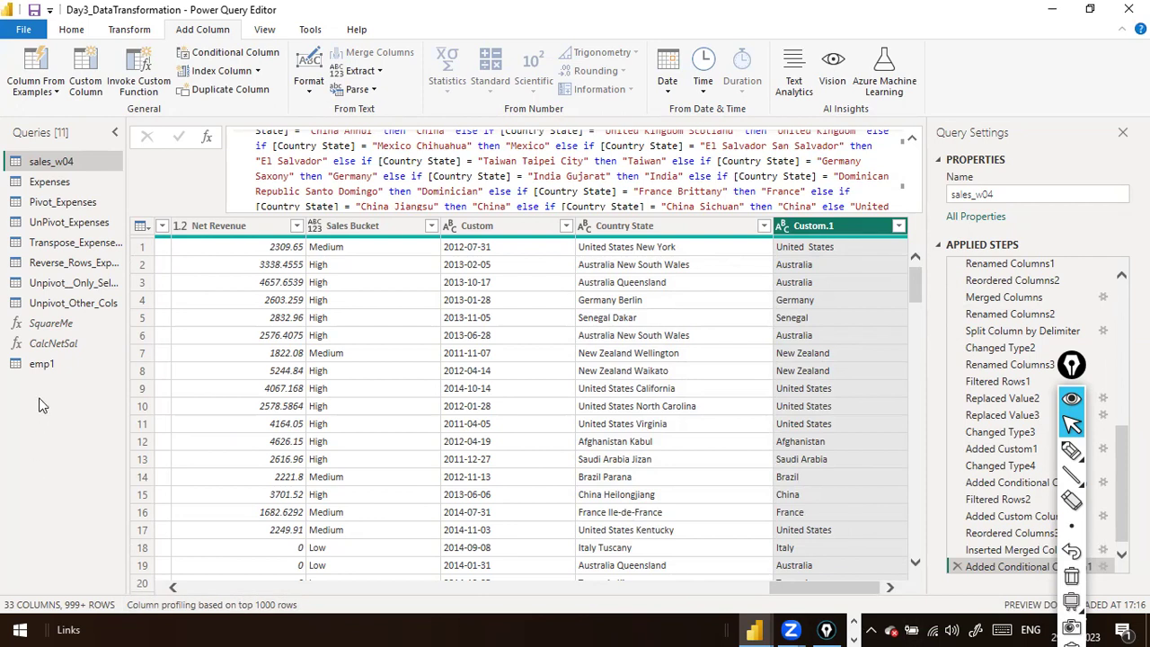
Review the Custom.1 formula from its Table.AddColumn call to its final else clause, and collapse the formula bar.
left_click_drag(267, 146, 361, 173)
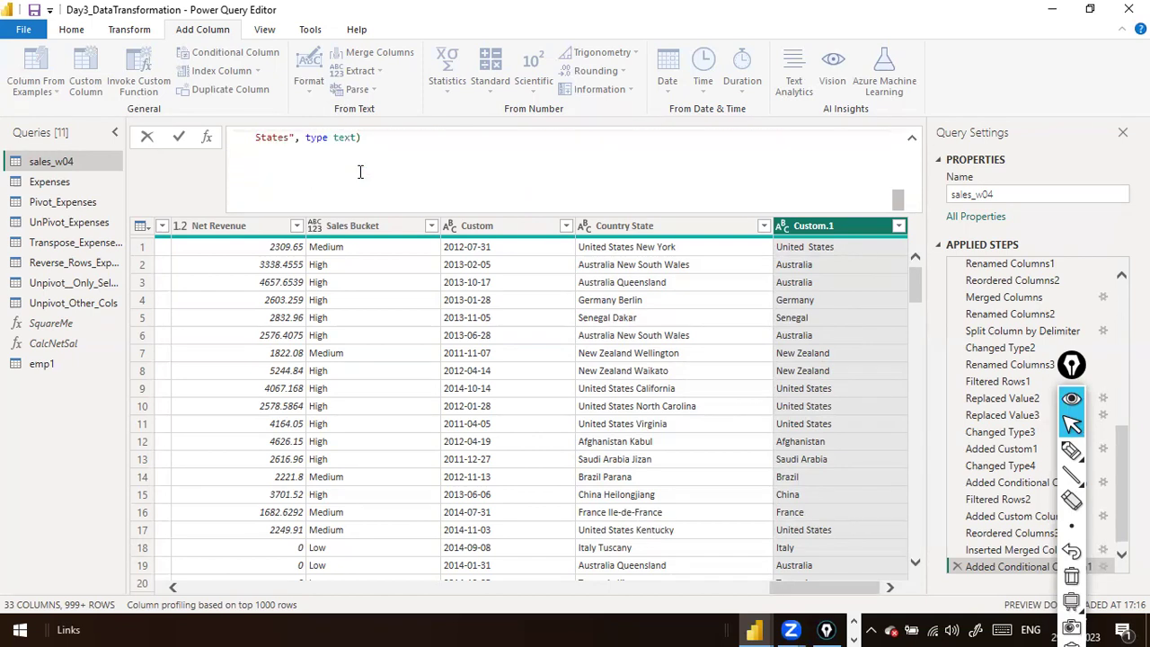
scroll(362, 173, "up", 1)
scroll(361, 173, "up", 2)
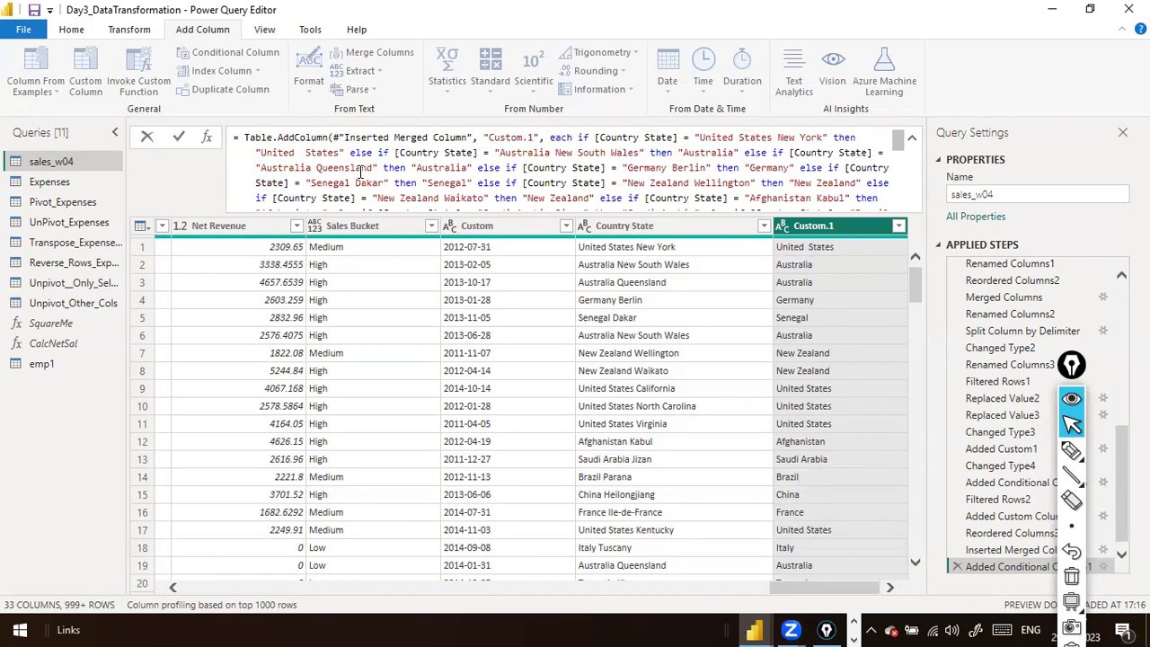
scroll(361, 171, "down", 5)
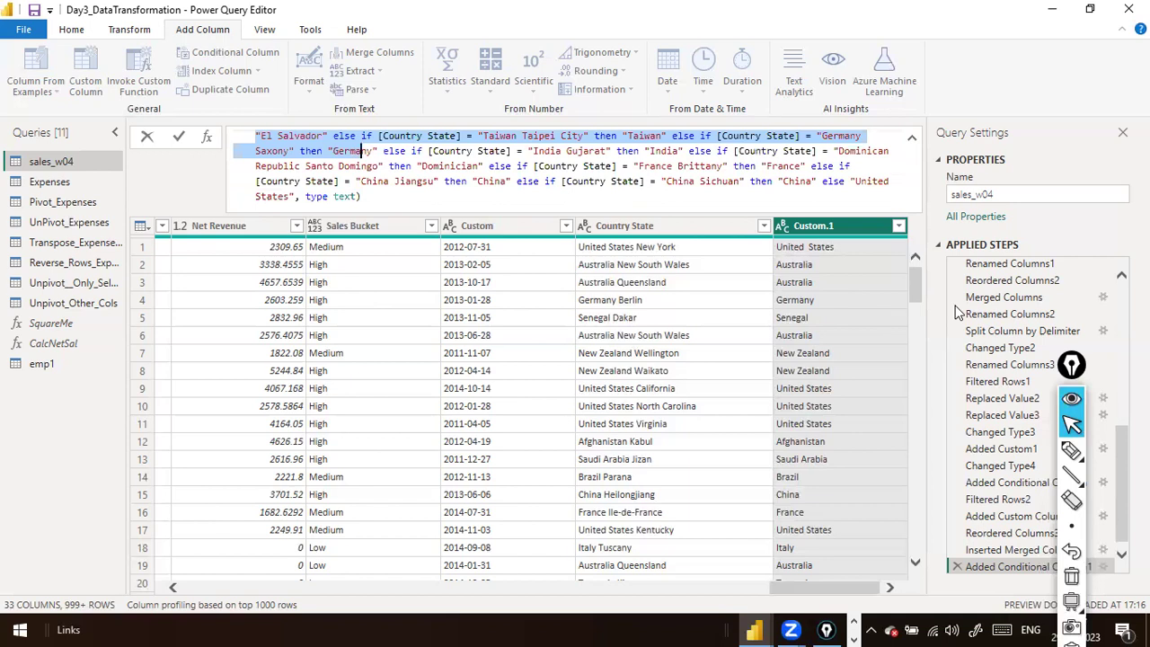
left_click(680, 218)
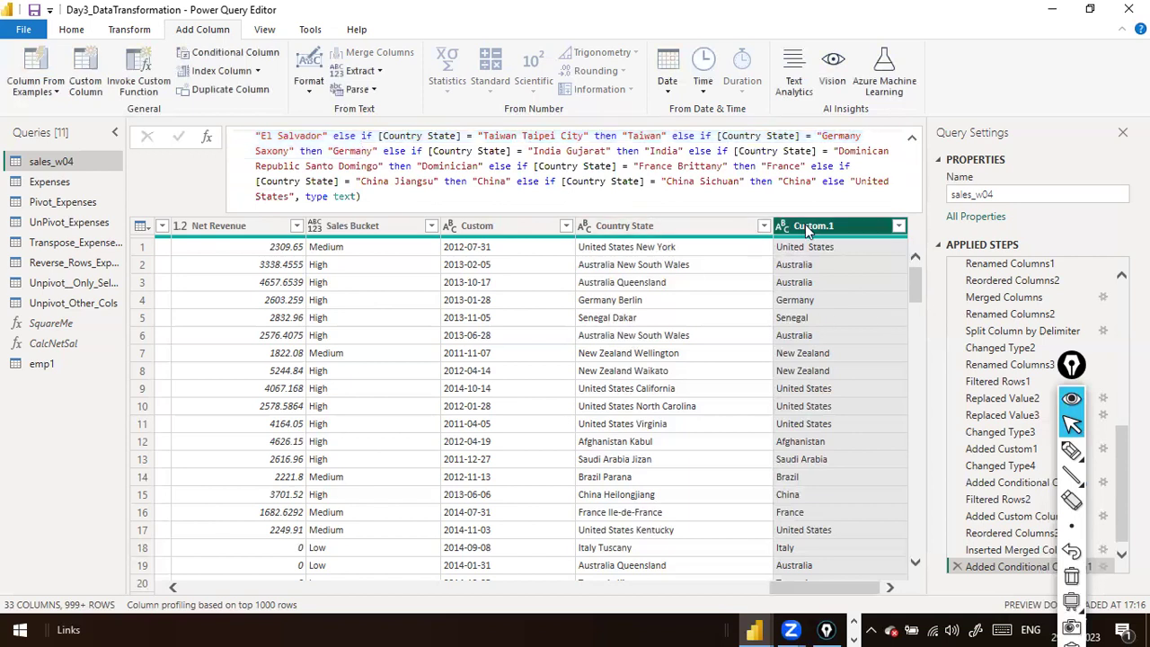
left_click(669, 225)
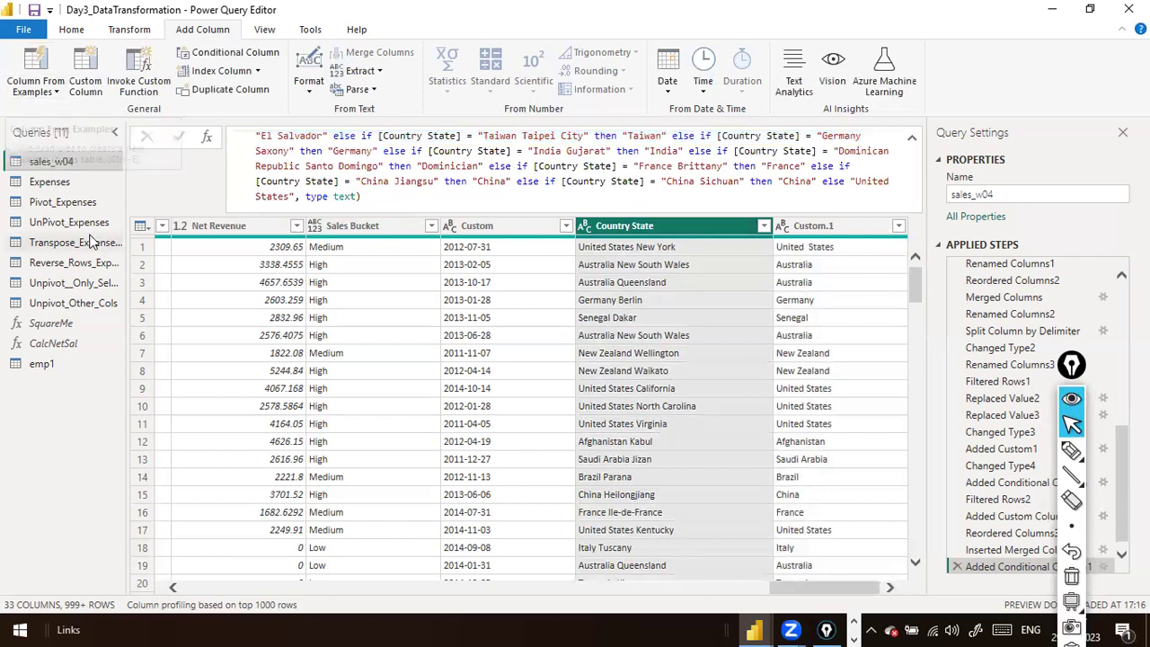
left_click(912, 136)
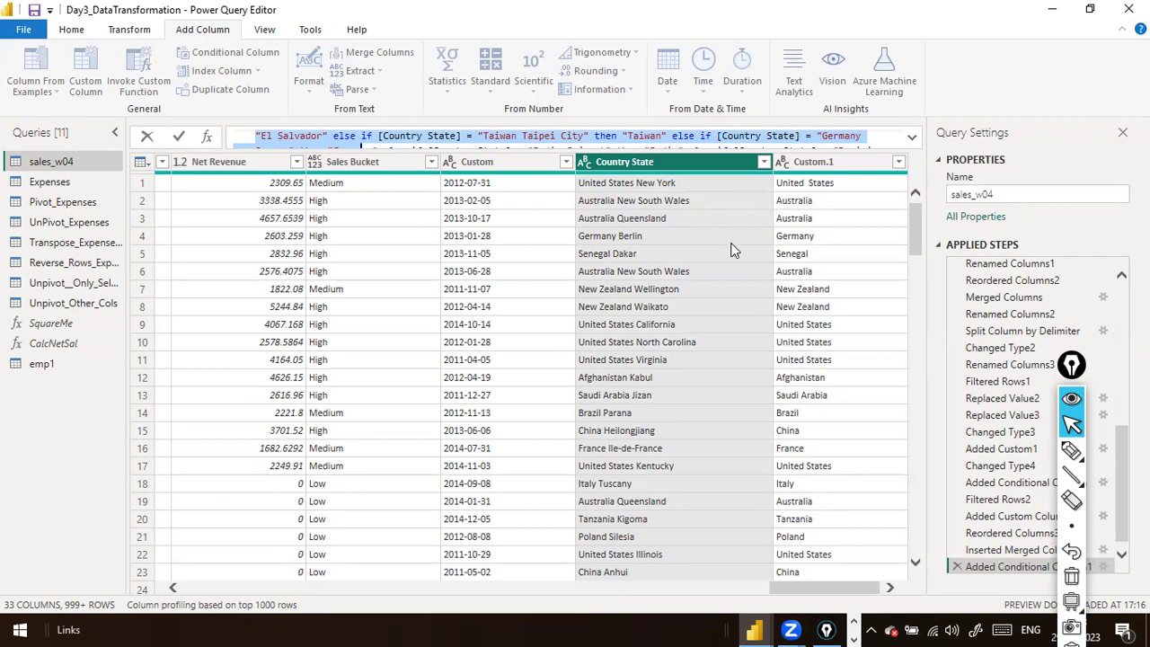
Compare the Custom.1 values with the Country State values in the rows around 378 to 400, inspecting row 385.
left_click(926, 510)
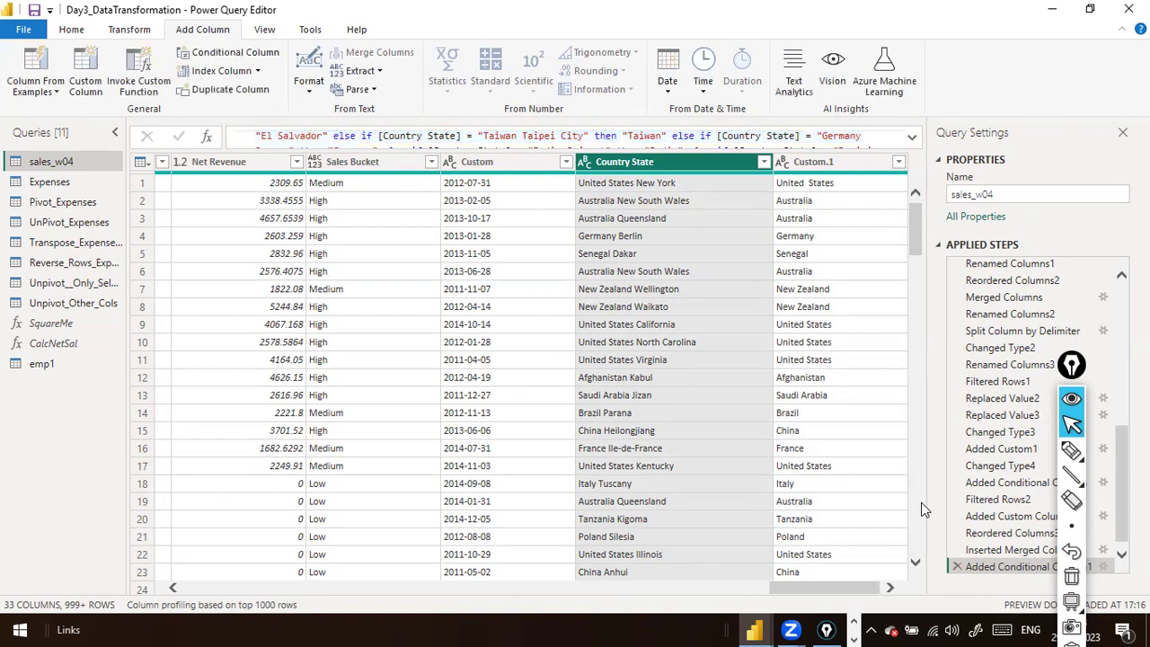
left_click_drag(919, 252, 925, 395)
left_click_drag(913, 436, 920, 116)
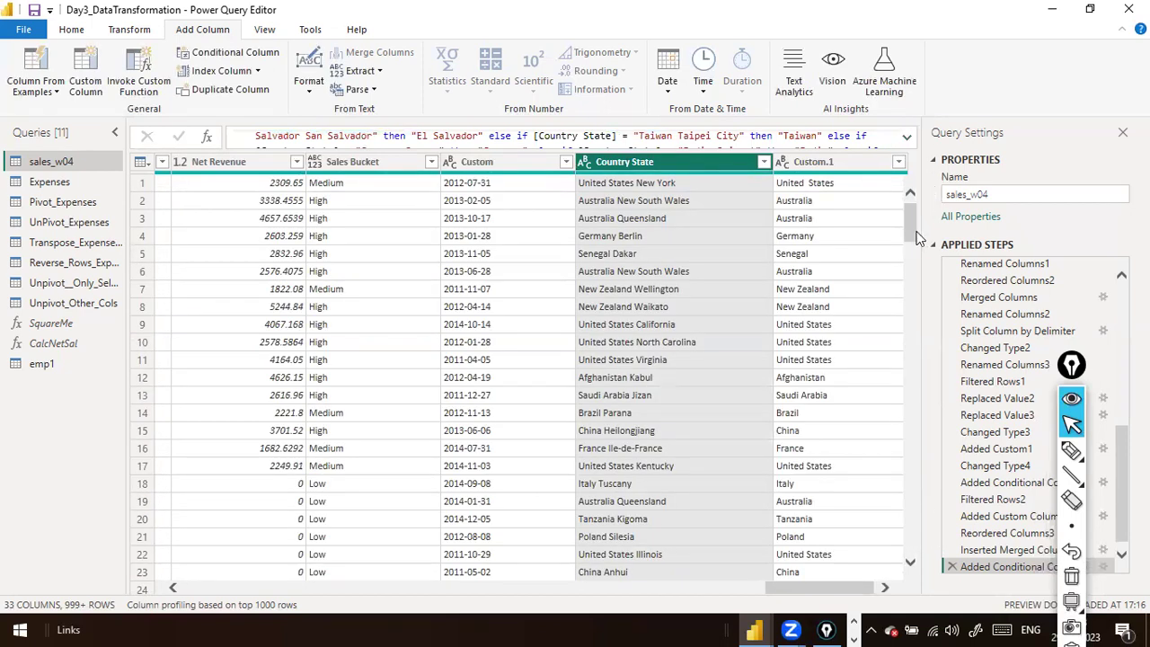
left_click_drag(910, 238, 907, 485)
left_click_drag(903, 585, 909, 521)
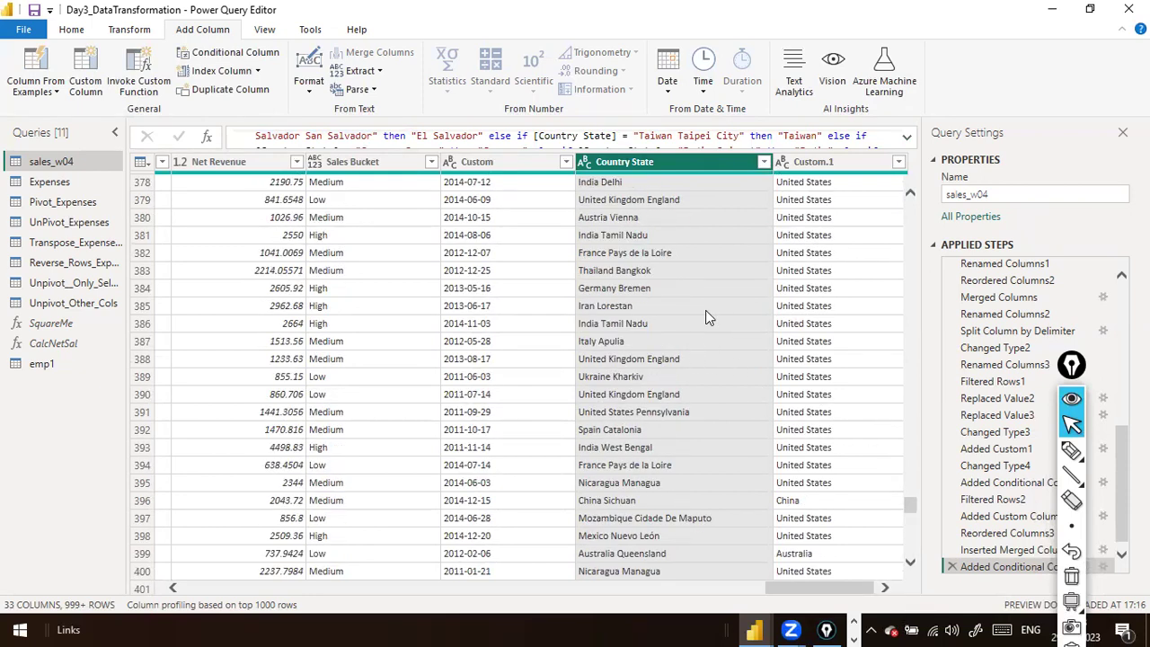
left_click(860, 305)
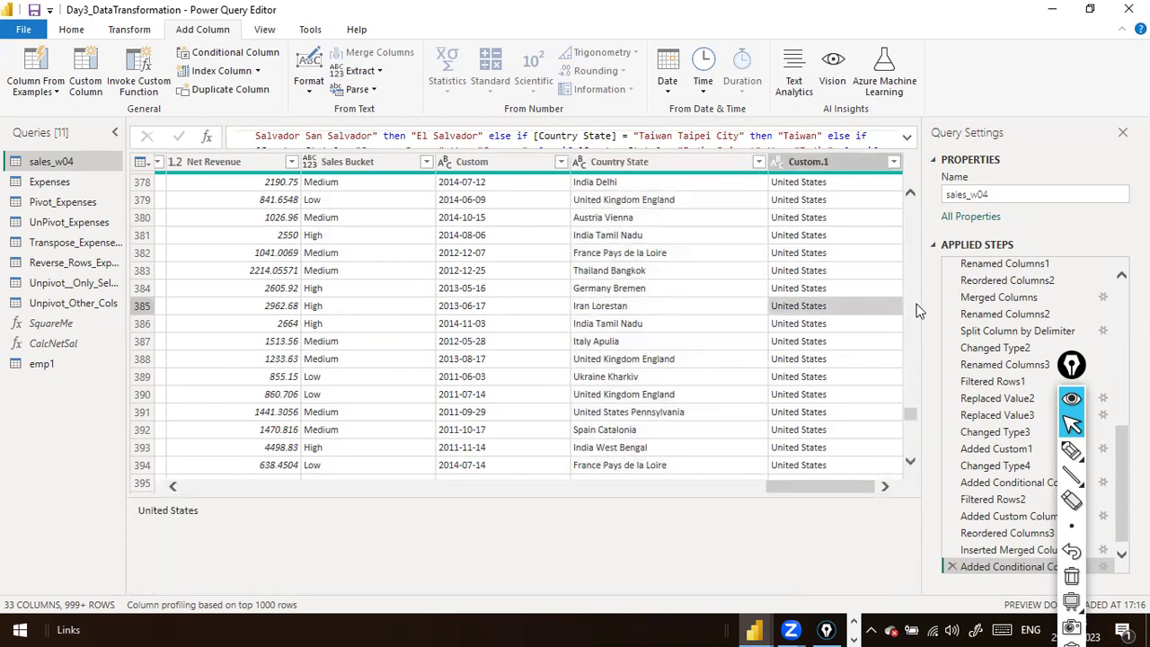
left_click(840, 324)
left_click(825, 308)
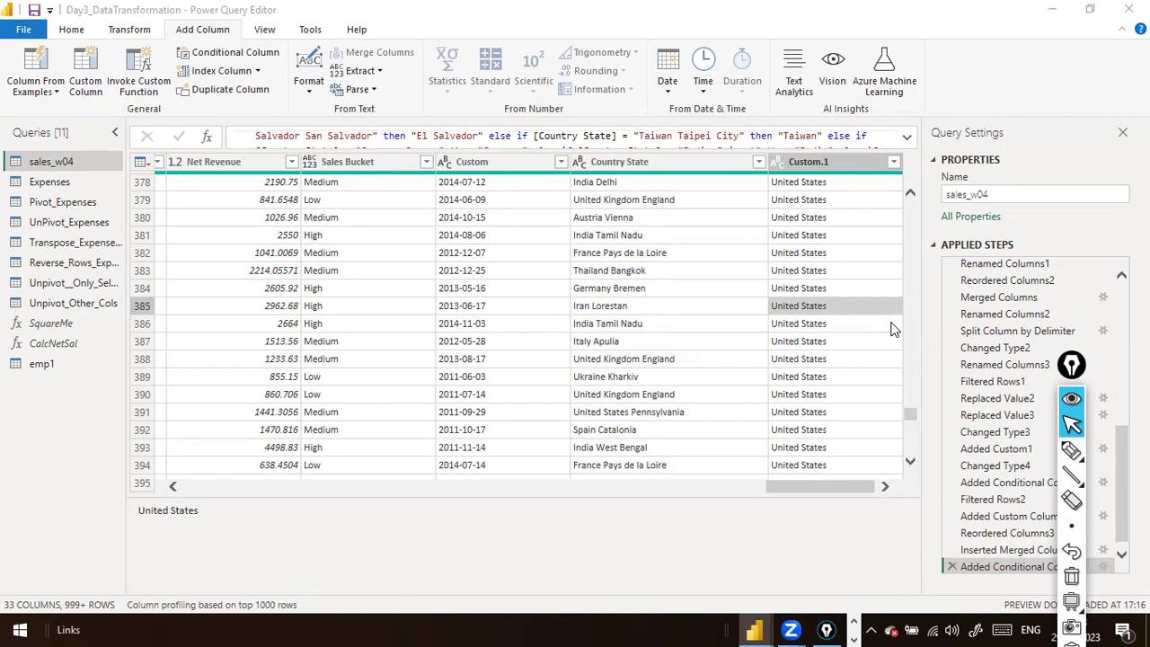
left_click(834, 306)
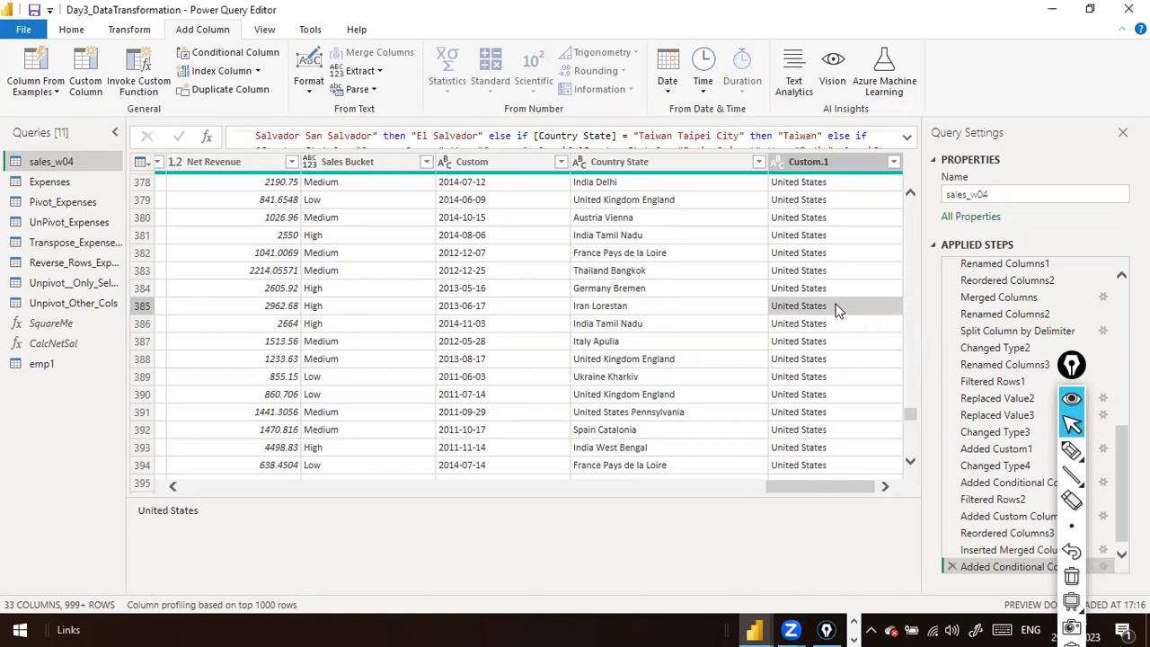
Check the Custom.1 values against Country State in the earlier rows, back to about row 275.
scroll(820, 324, "up", 5)
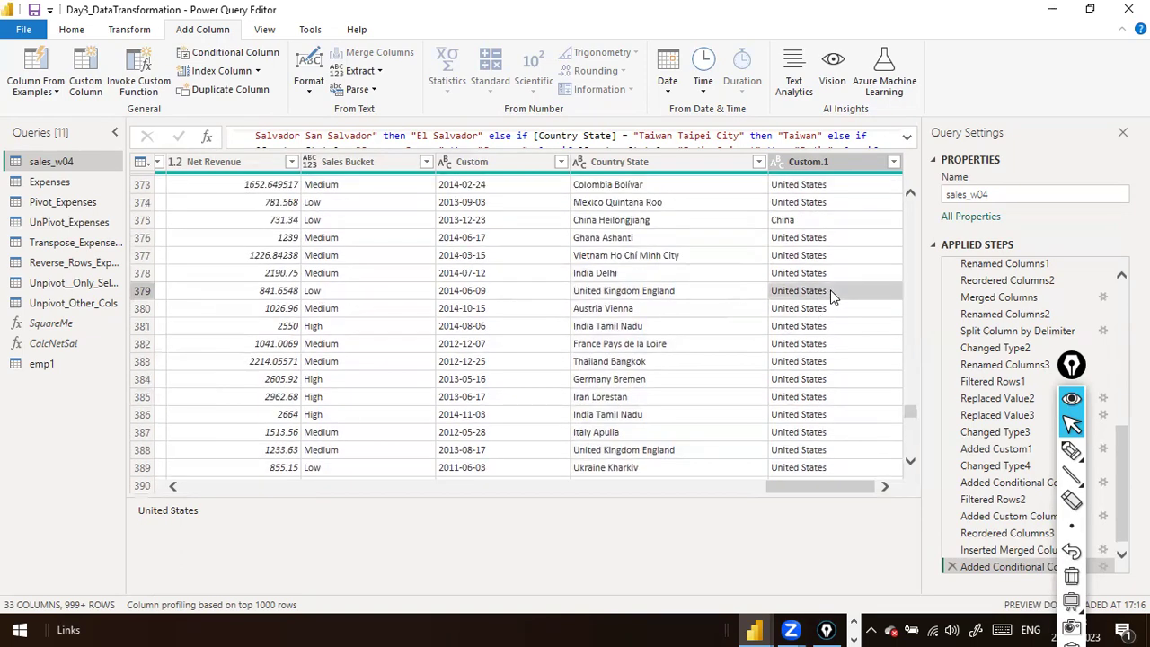
scroll(831, 298, "up", 4)
scroll(831, 298, "up", 10)
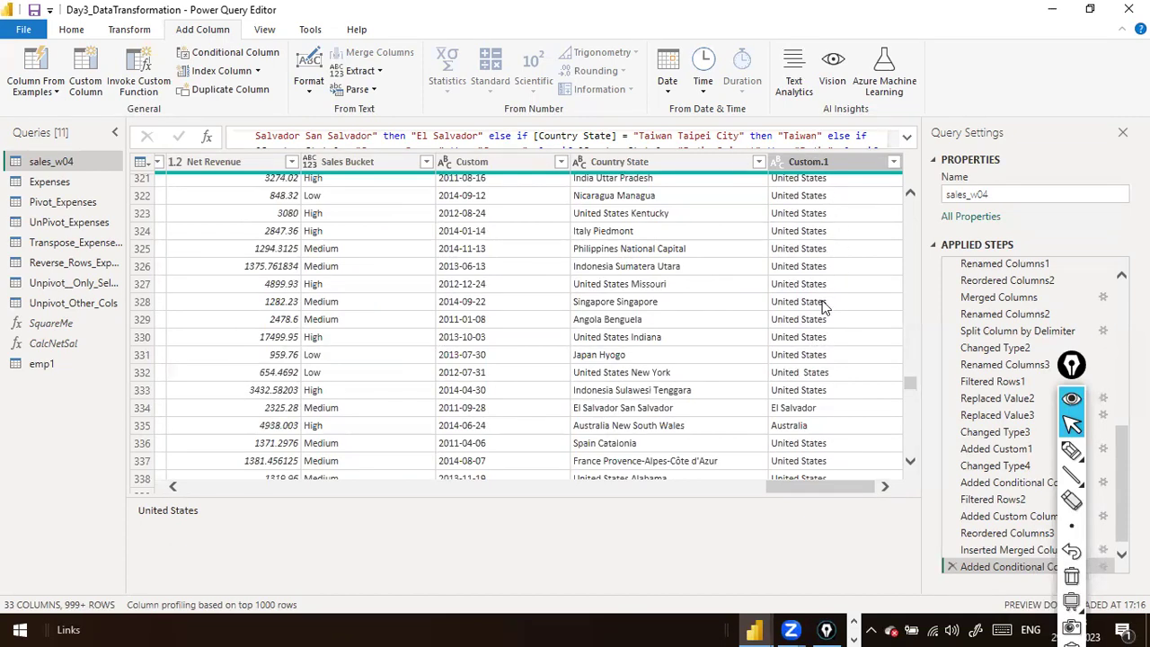
scroll(822, 269, "up", 7)
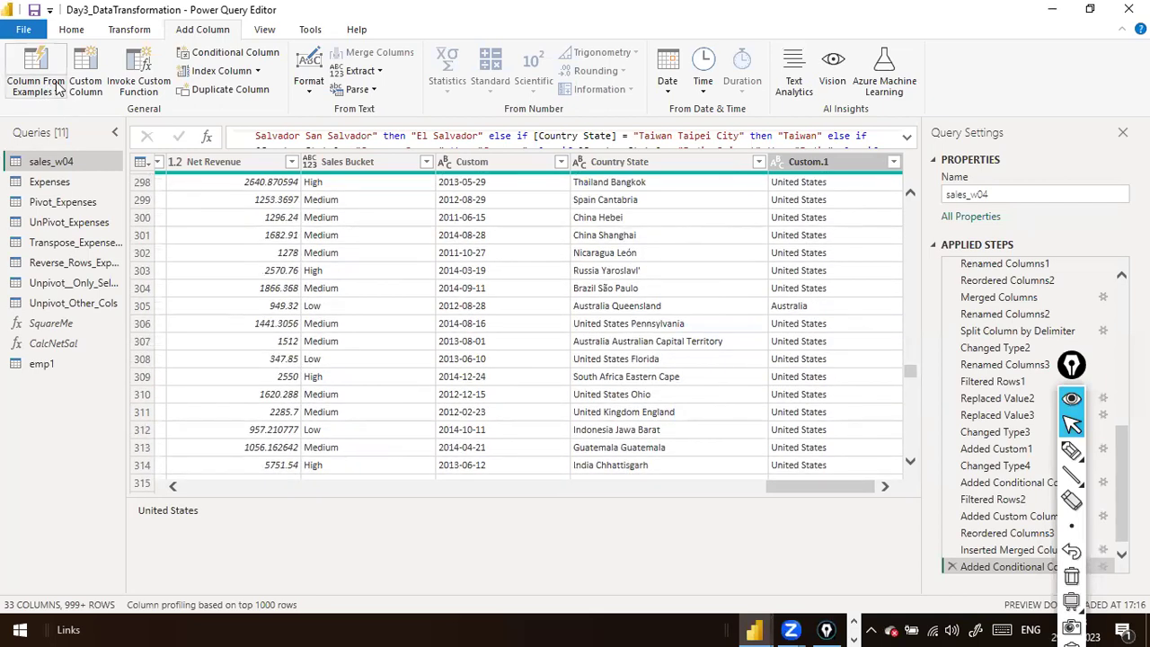
left_click(793, 341)
scroll(869, 284, "up", 8)
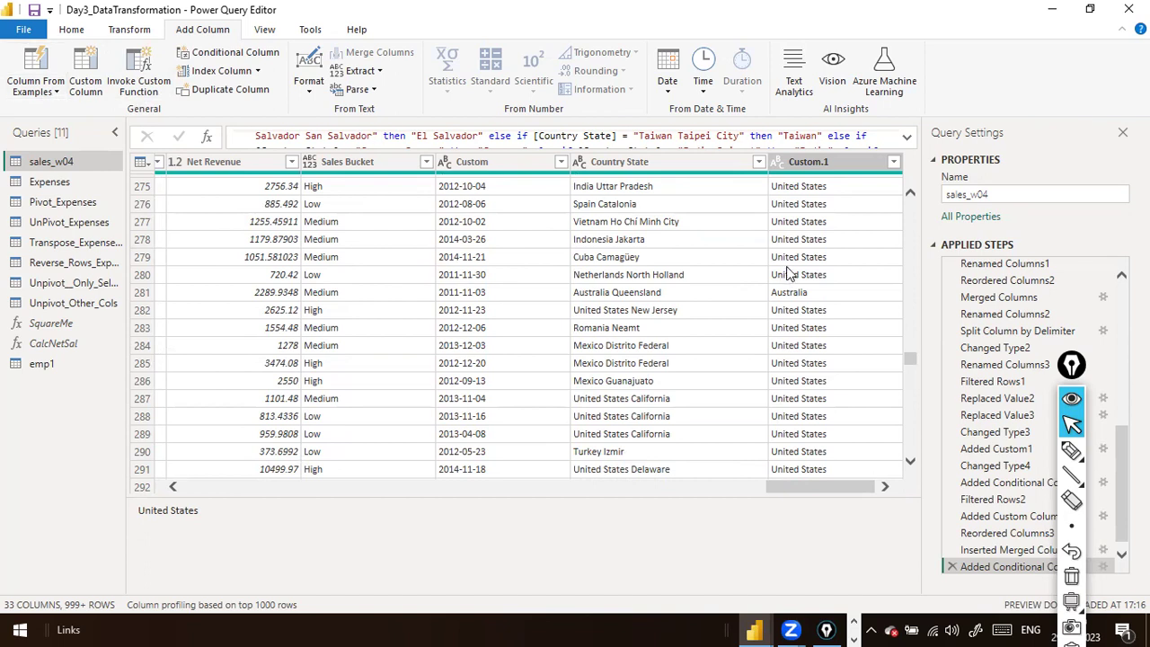
left_click(56, 93)
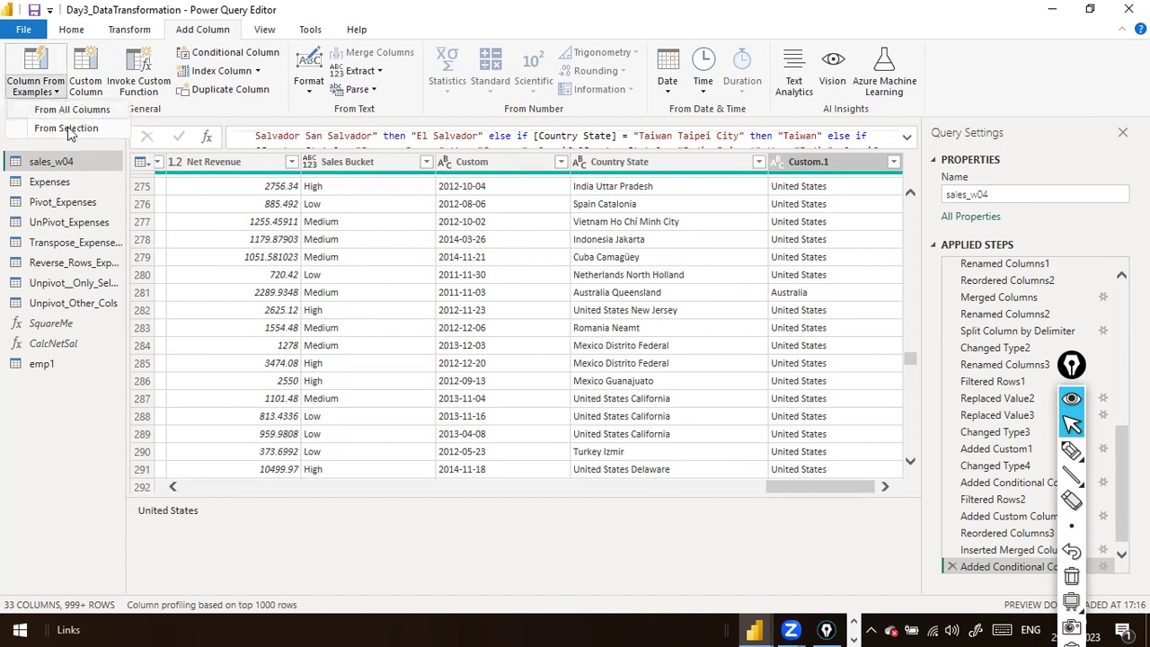
scroll(633, 160, "down", 5)
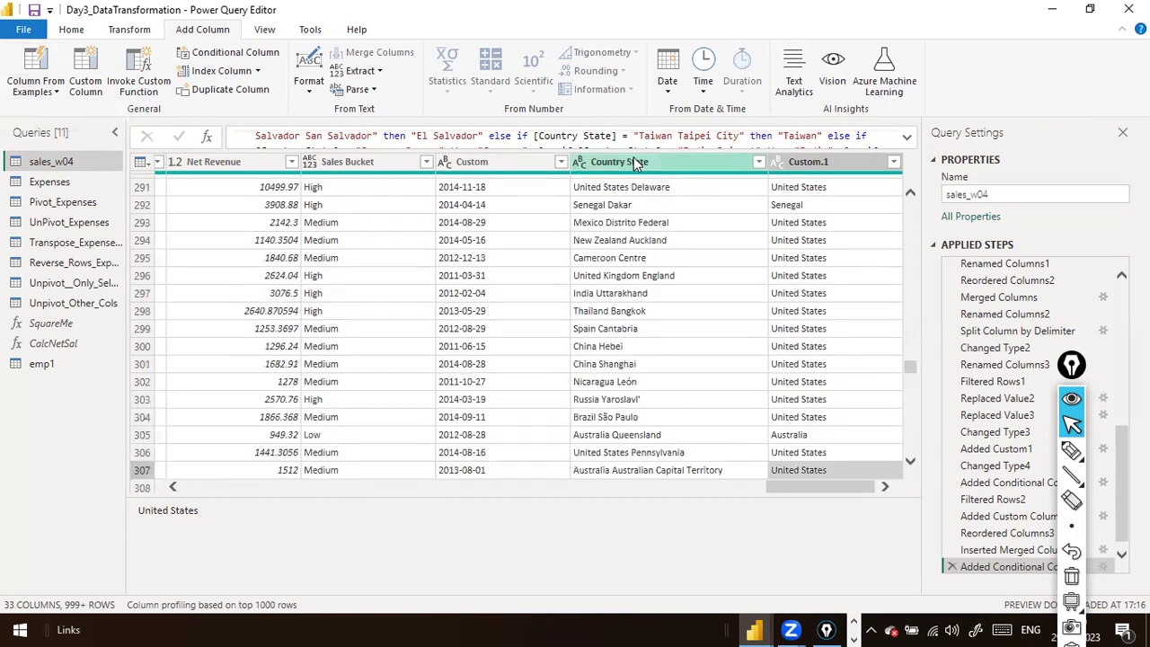
left_click(667, 165)
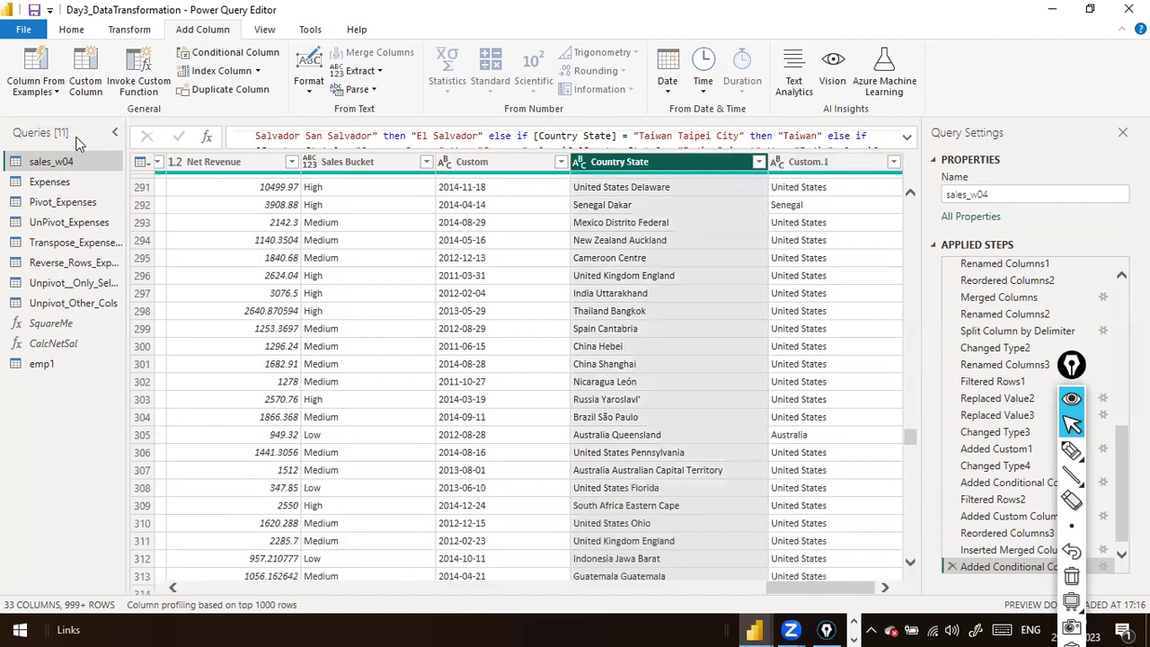
left_click(56, 93)
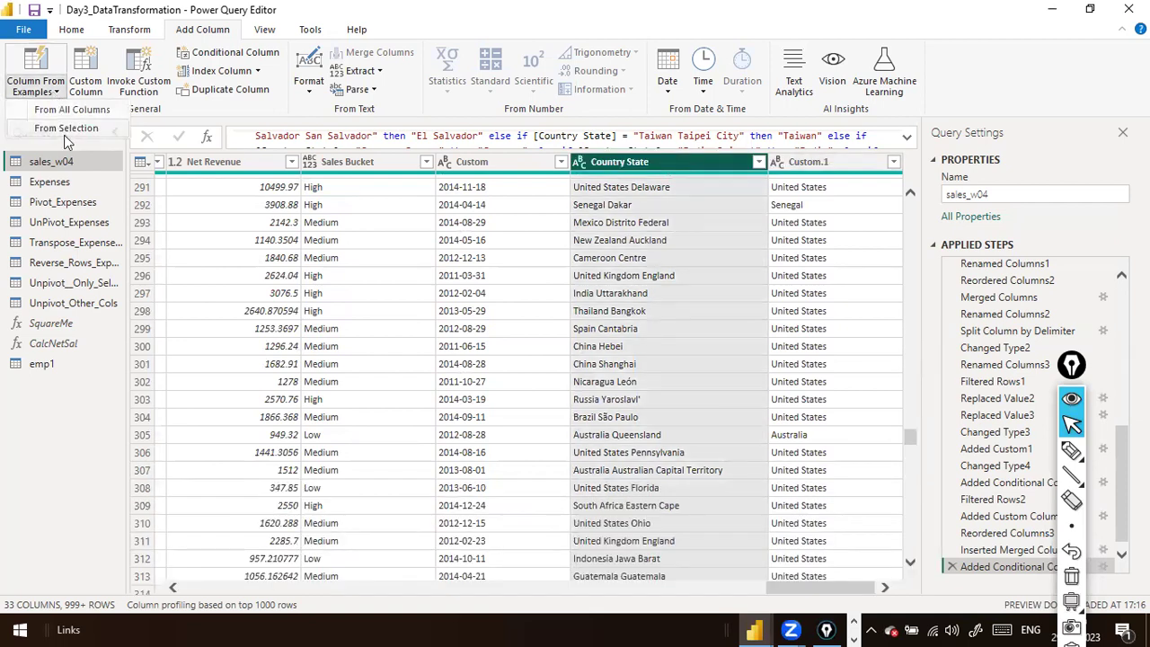
left_click(64, 134)
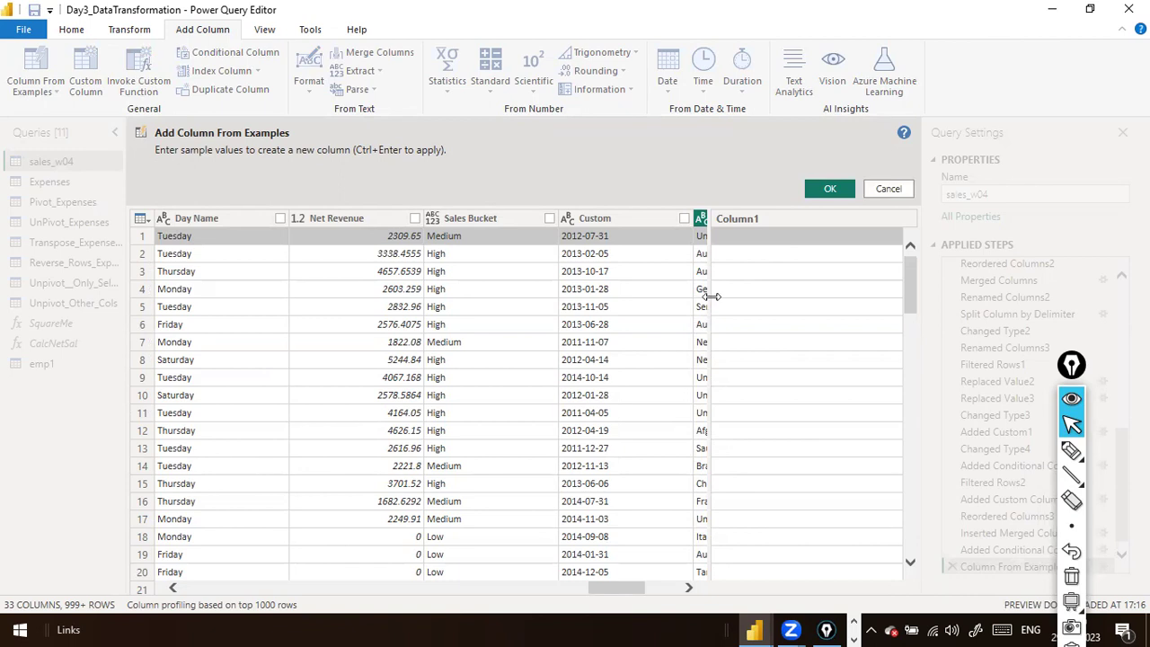
left_click_drag(710, 298, 841, 288)
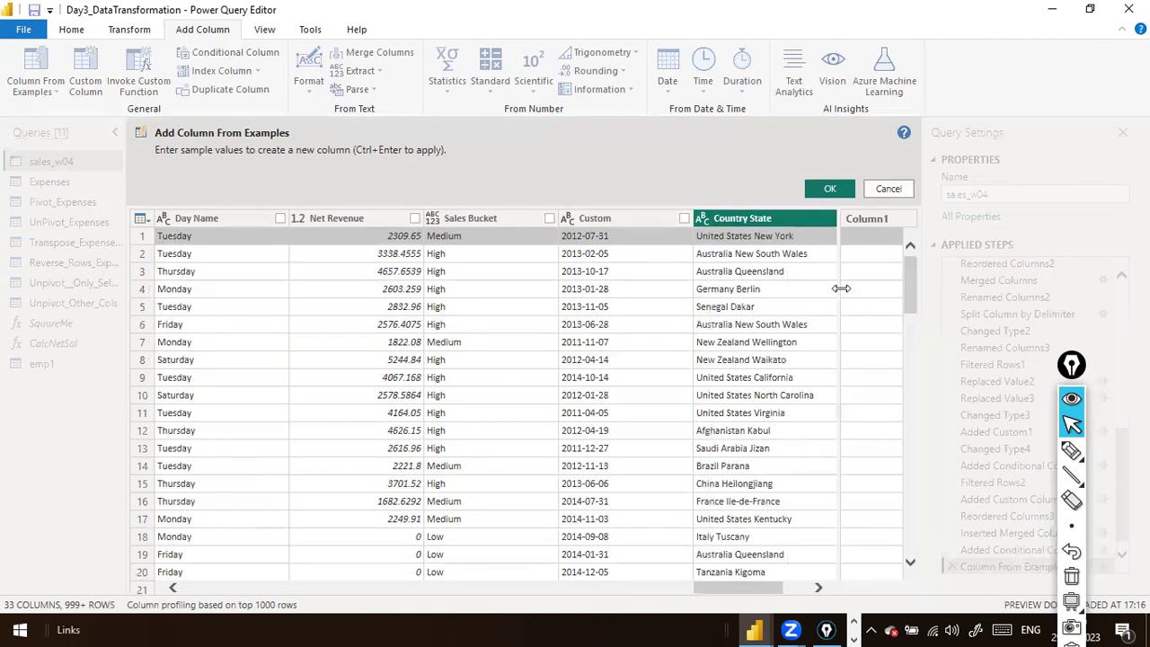
left_click(788, 216)
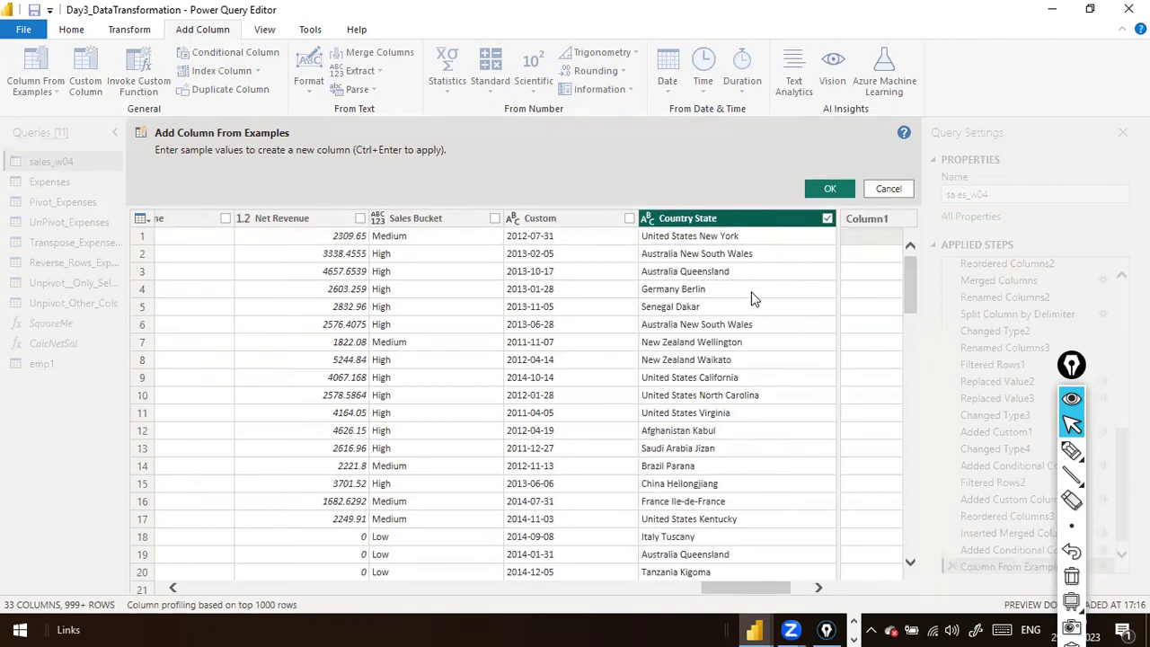
left_click_drag(736, 588, 827, 580)
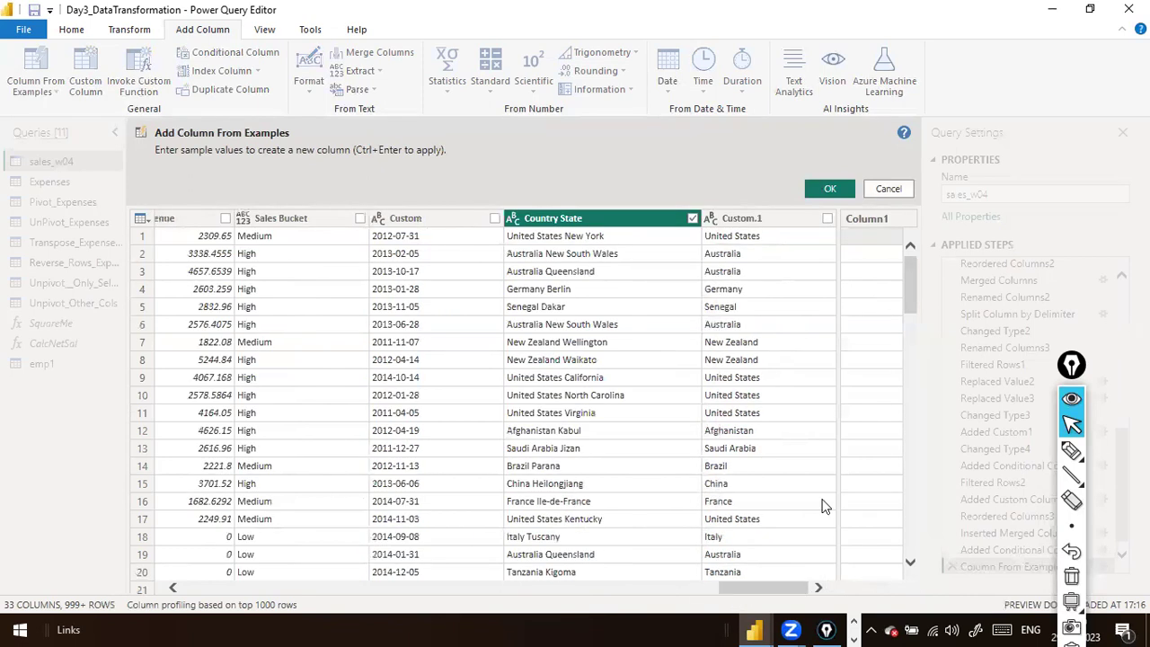
left_click(775, 255)
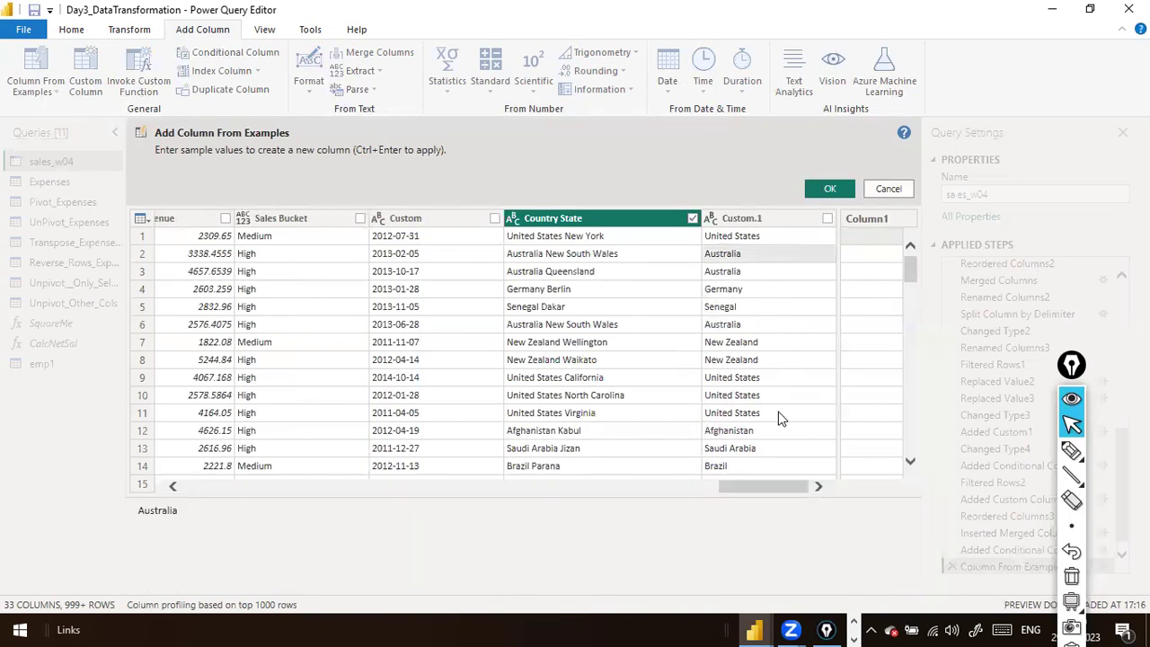
scroll(778, 416, "down", 10)
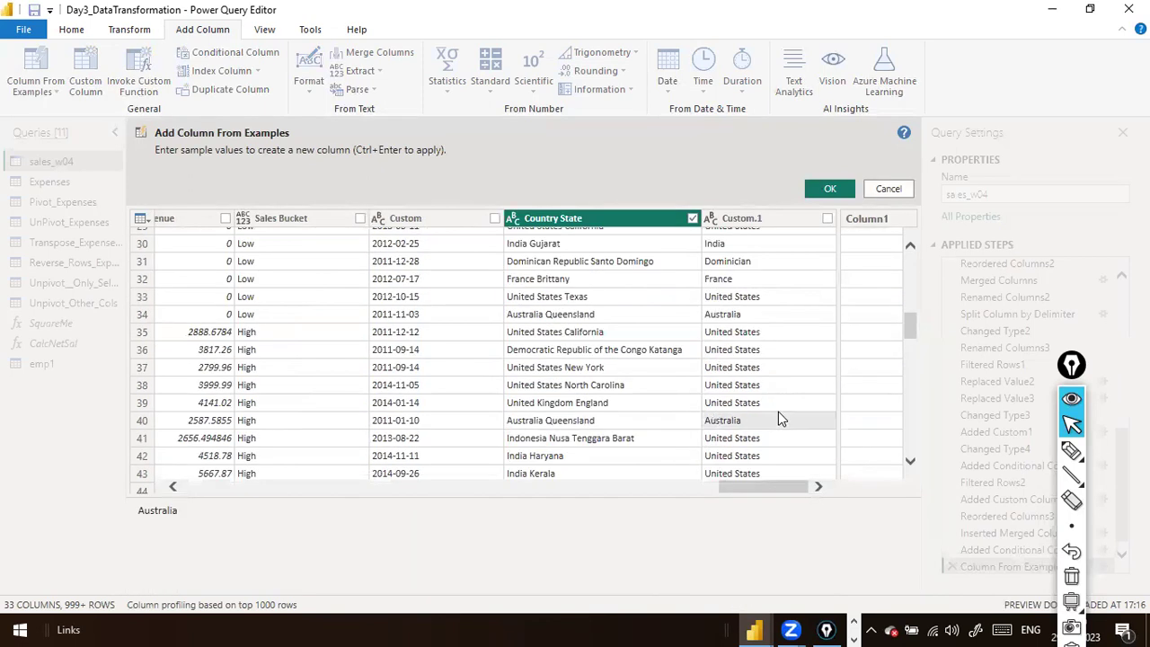
left_click(905, 198)
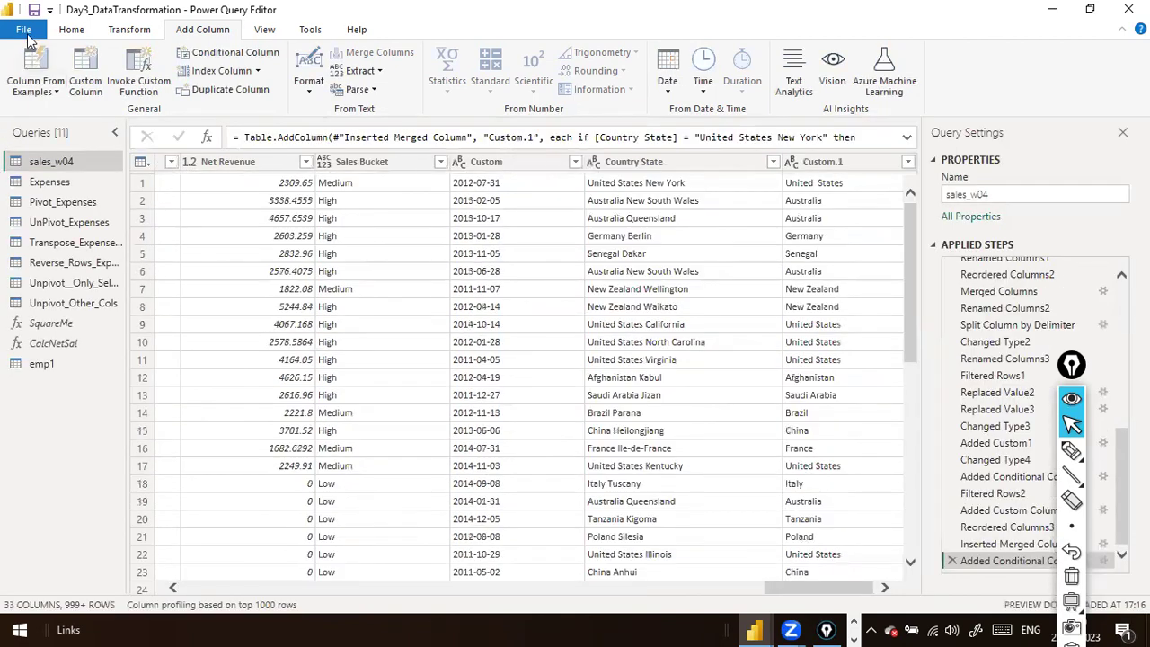
Switch to the Day3_DataTransformation report in Power BI Desktop and apply the pending query changes.
left_click(24, 30)
left_click(551, 195)
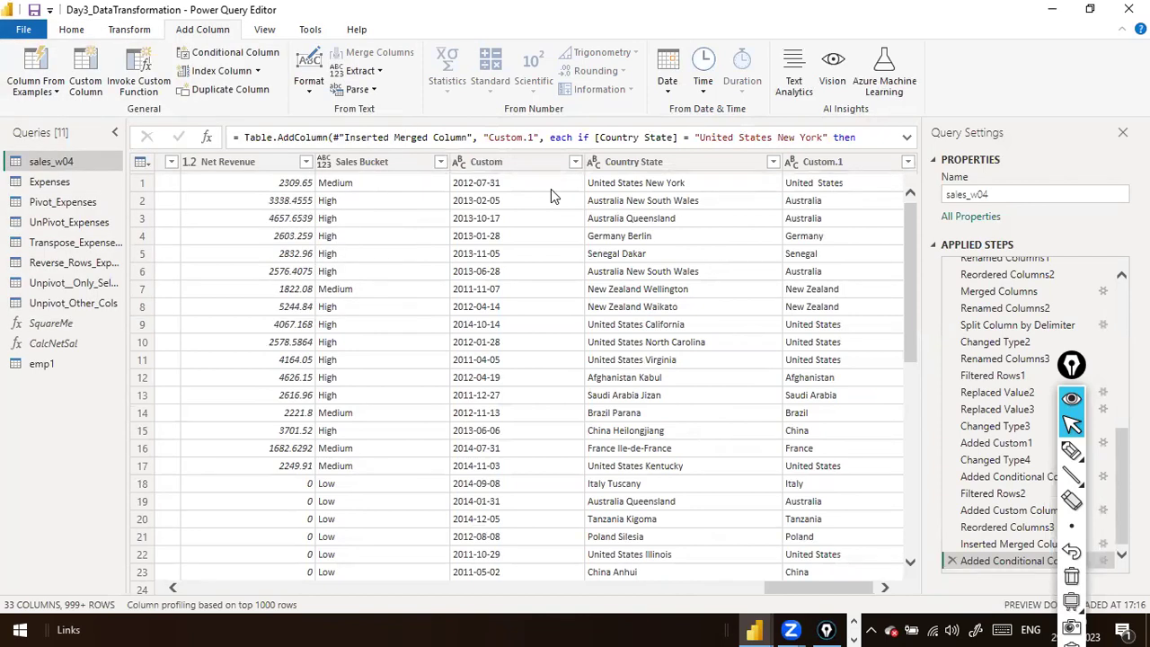
key("super+d")
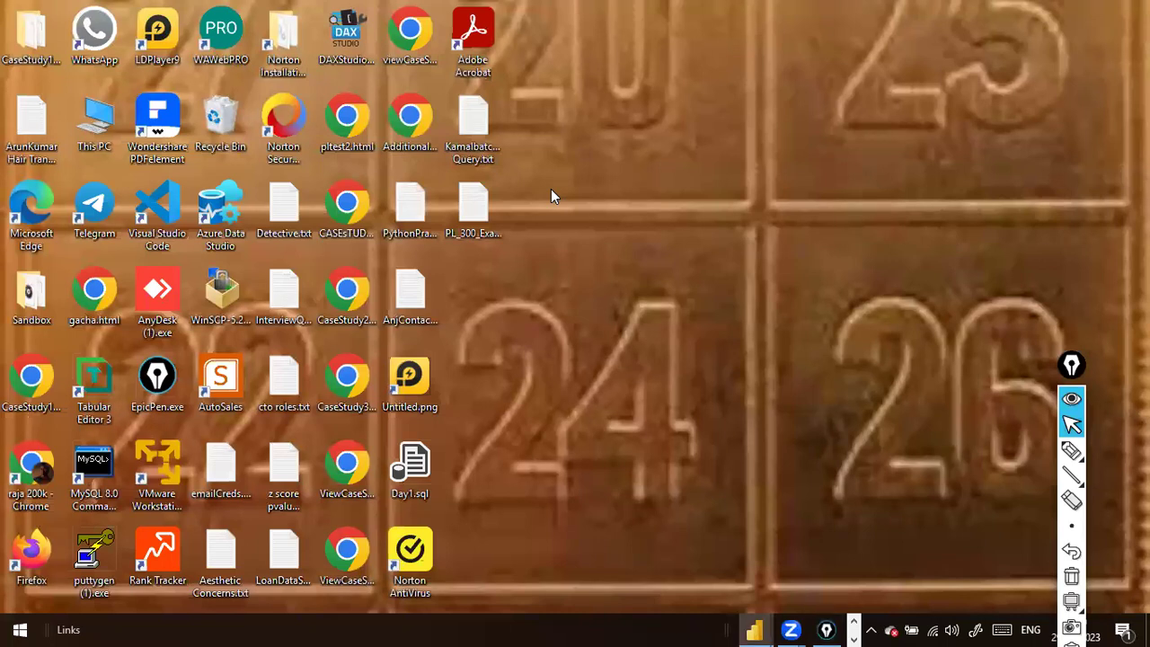
mouse_move(754, 629)
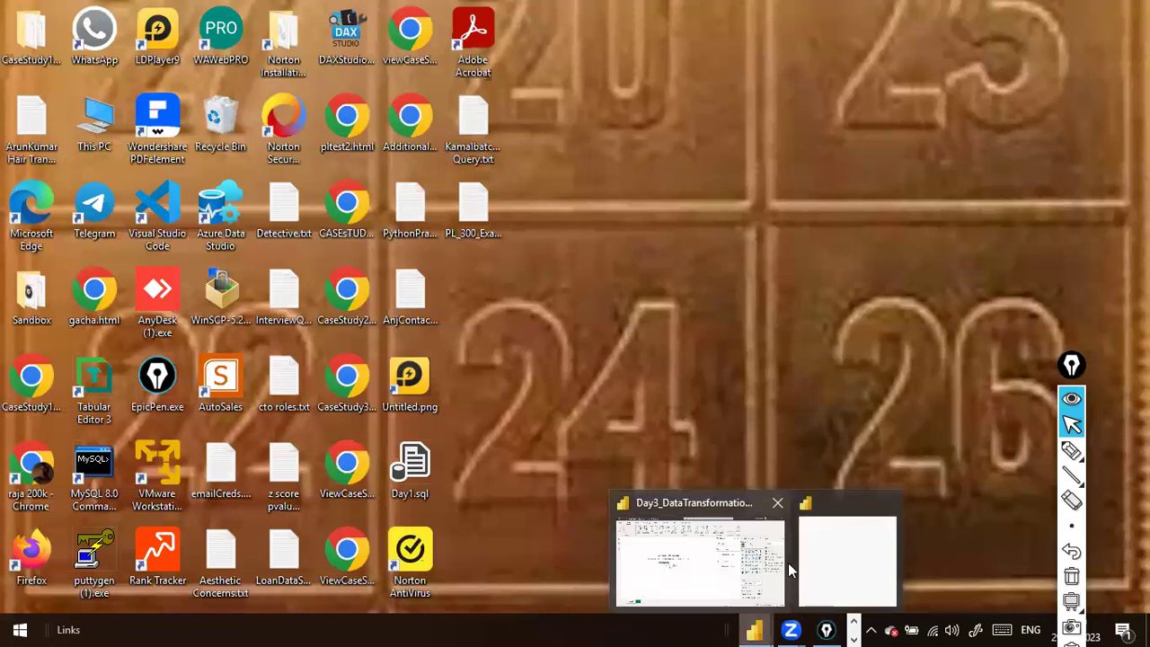
left_click(726, 559)
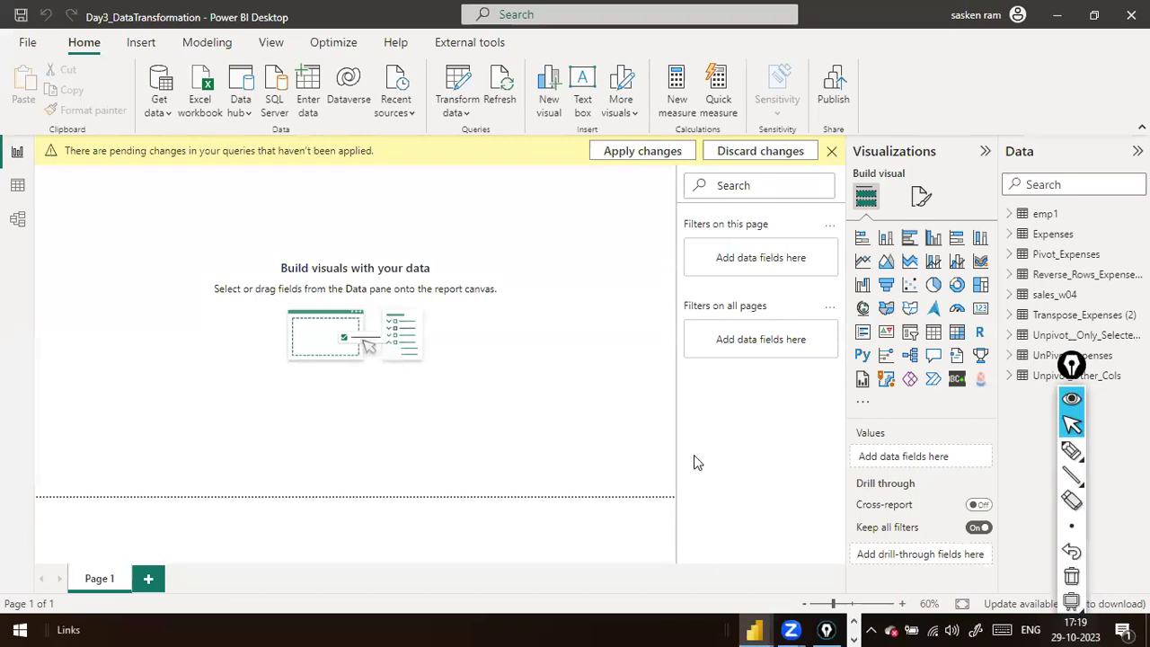
left_click(598, 159)
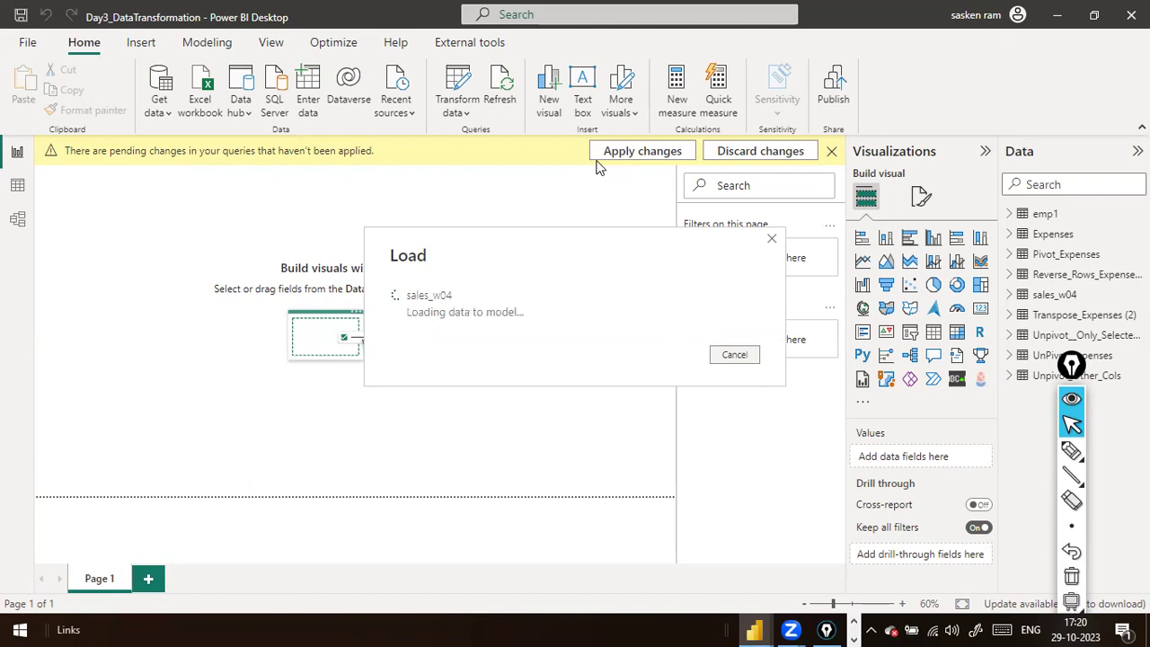
Open the Power Query Editor for the report's data.
left_click(854, 623)
left_click(854, 622)
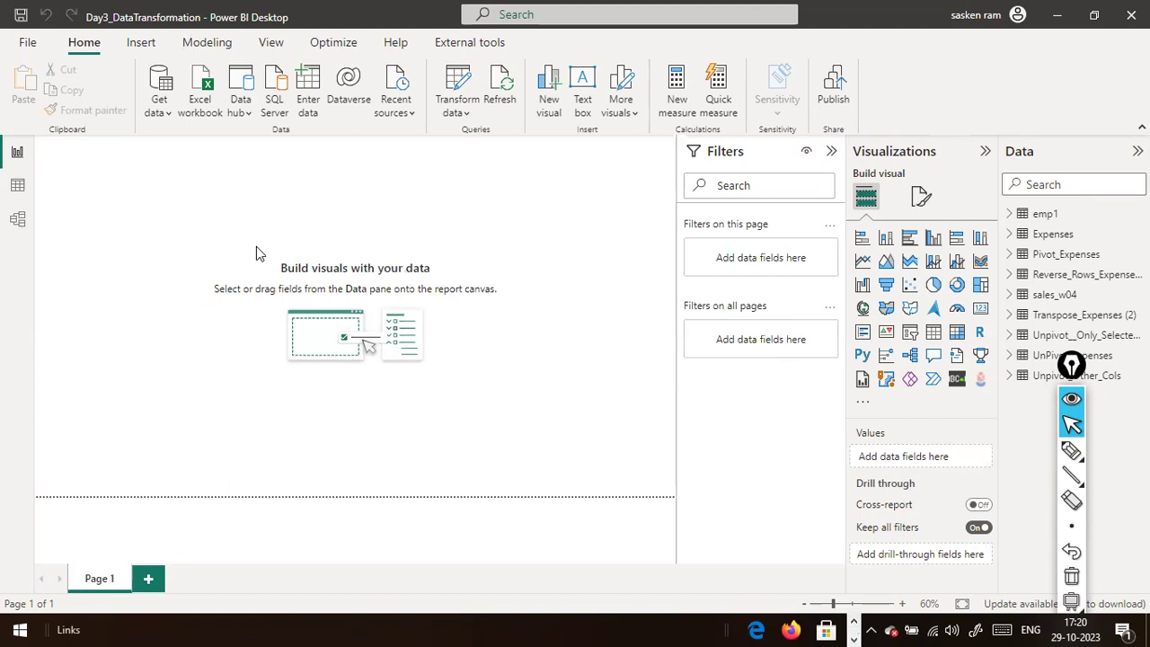
left_click(459, 115)
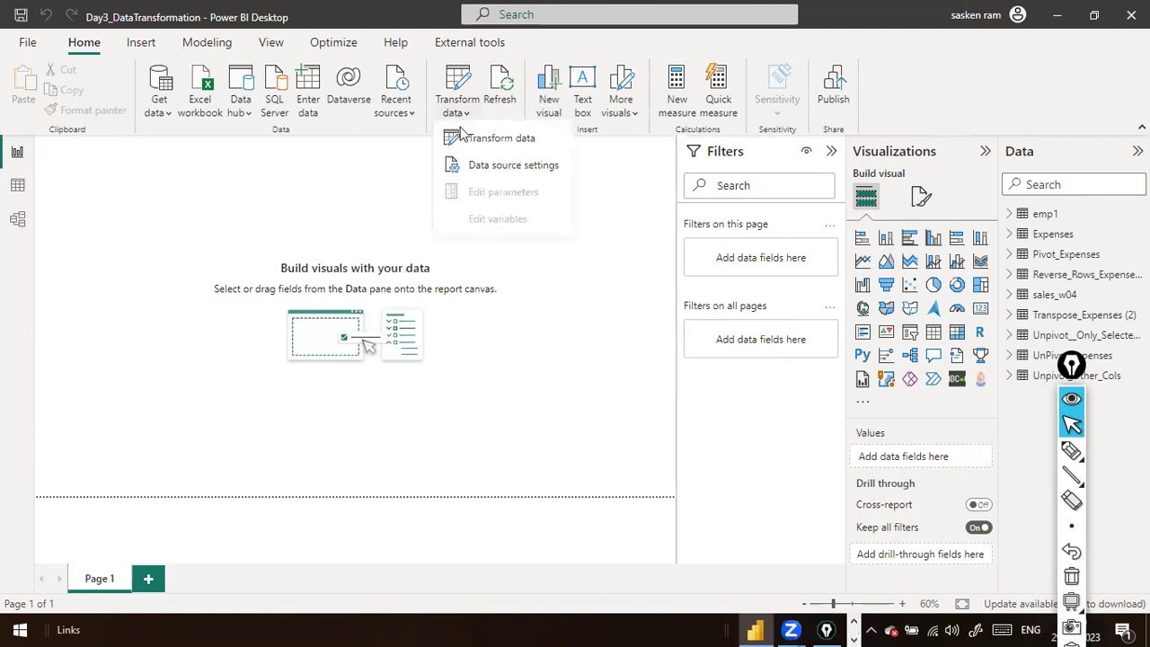
left_click(467, 142)
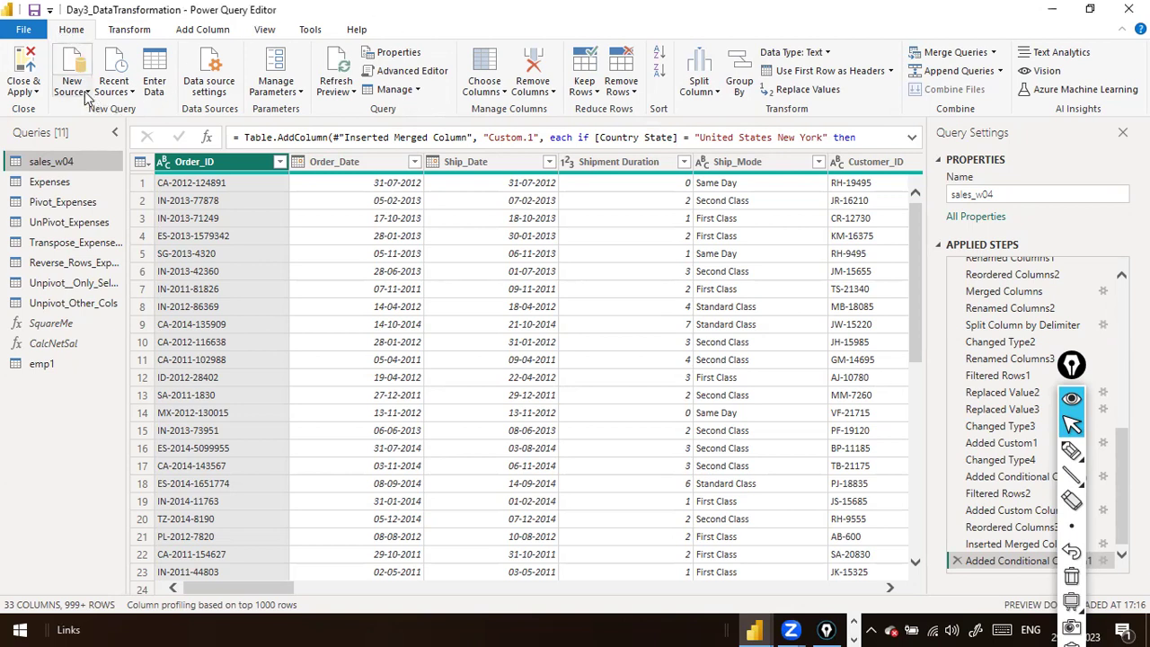
Connect to the Excel workbook append1.xls in the dat1 folder as a new source.
left_click(88, 95)
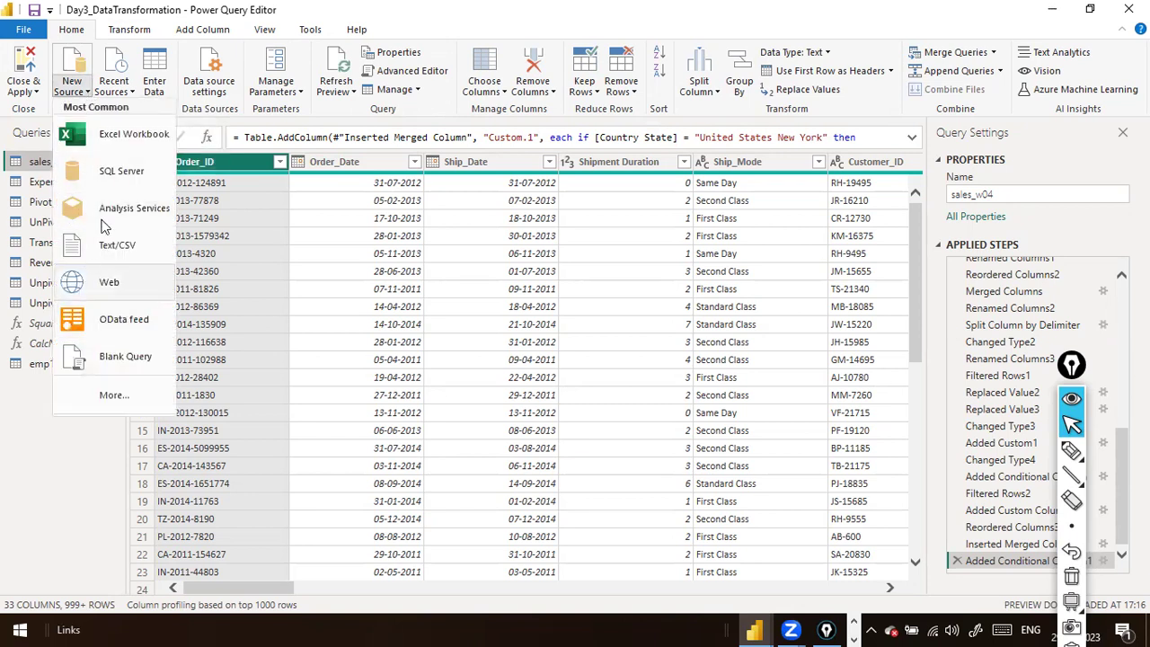
left_click(124, 138)
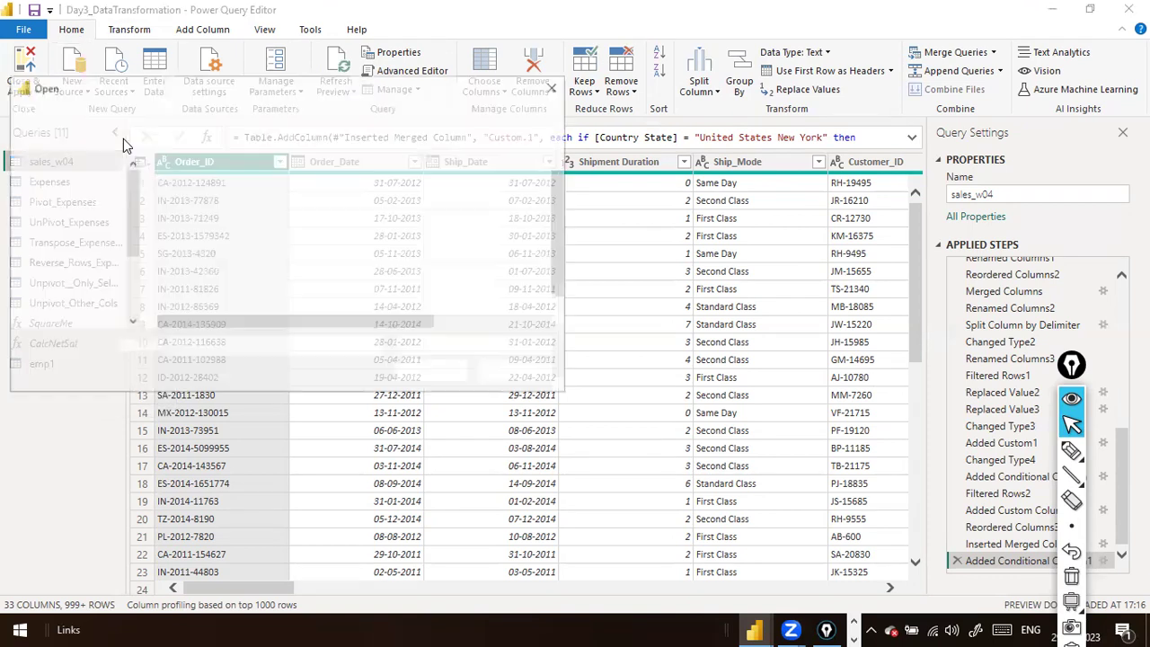
left_click(211, 248)
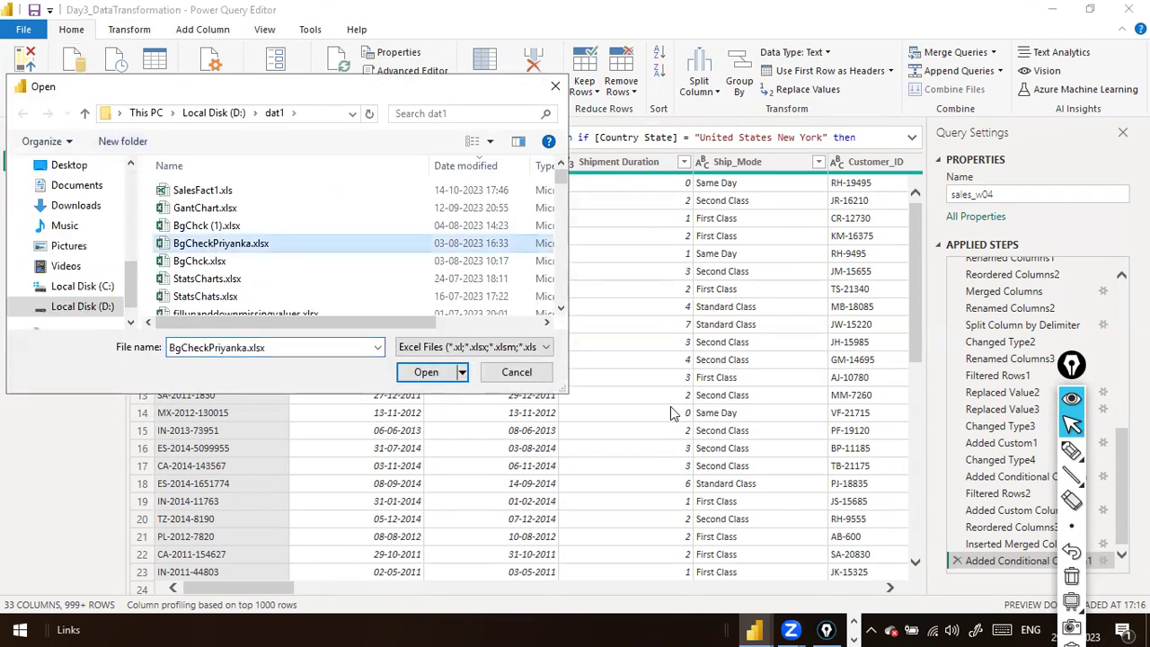
key("a")
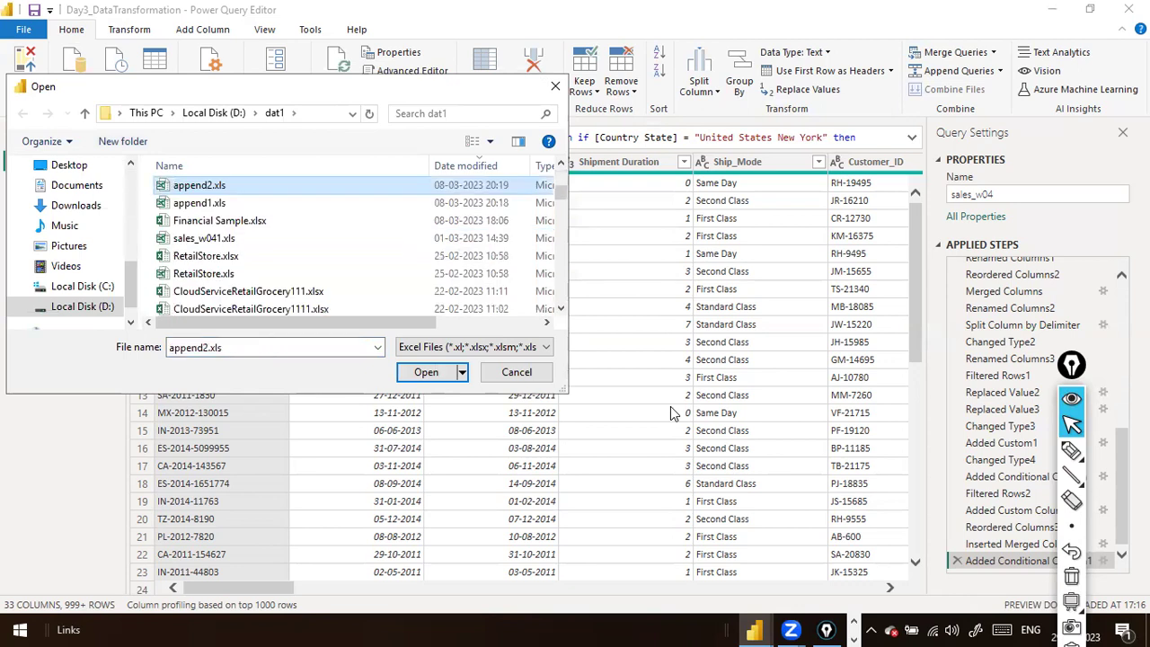
left_click(229, 205)
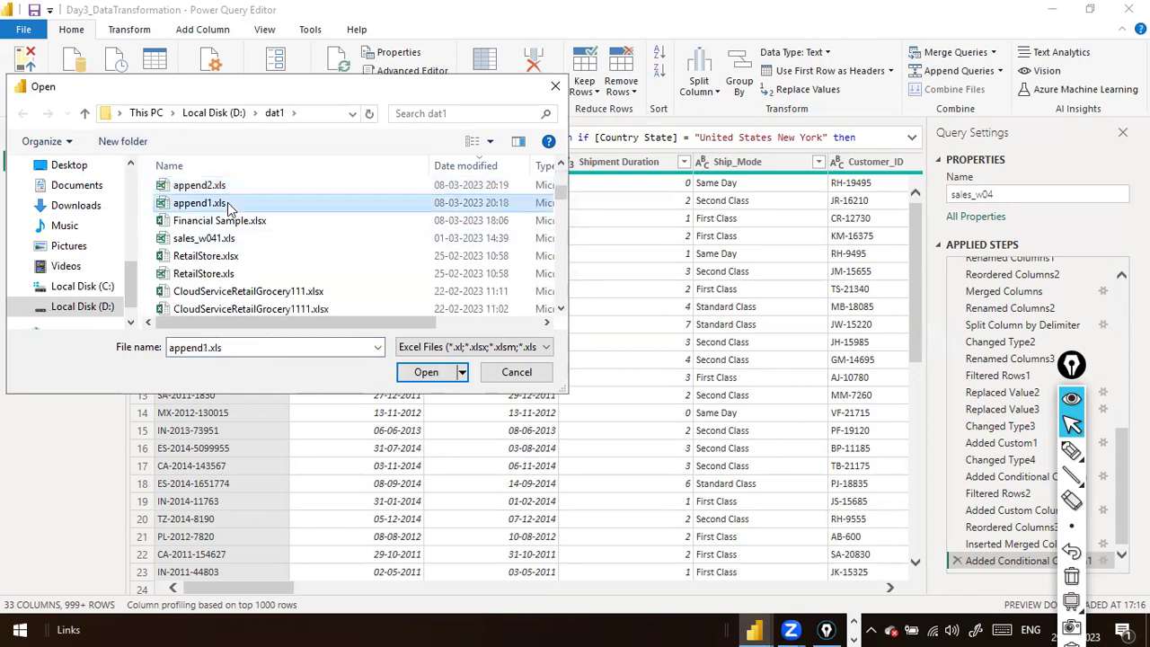
left_click(445, 375)
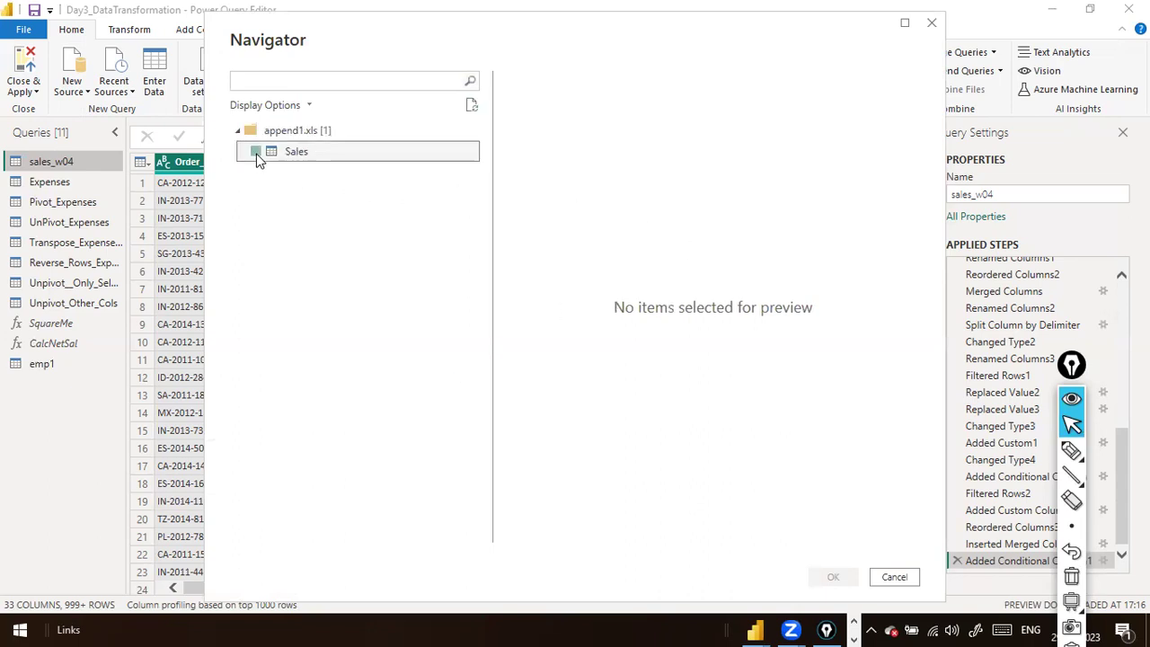
Load the Sales table from append1.xls as a query after checking its preview columns, and refresh the outdated query preview.
left_click(256, 152)
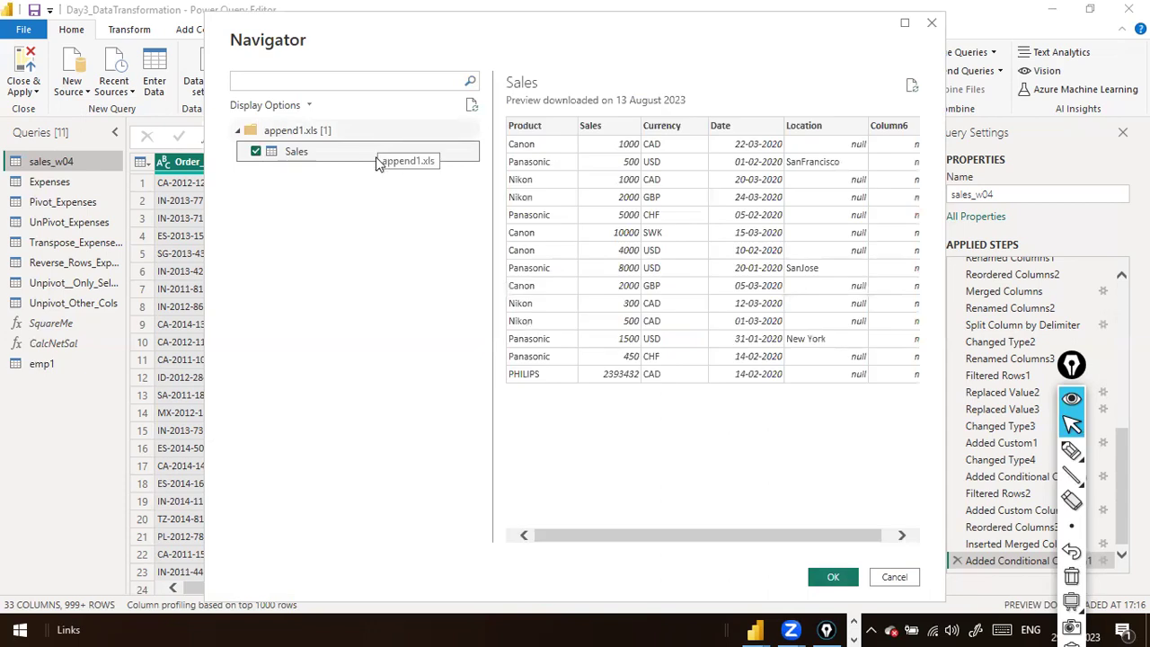
left_click_drag(586, 539, 530, 549)
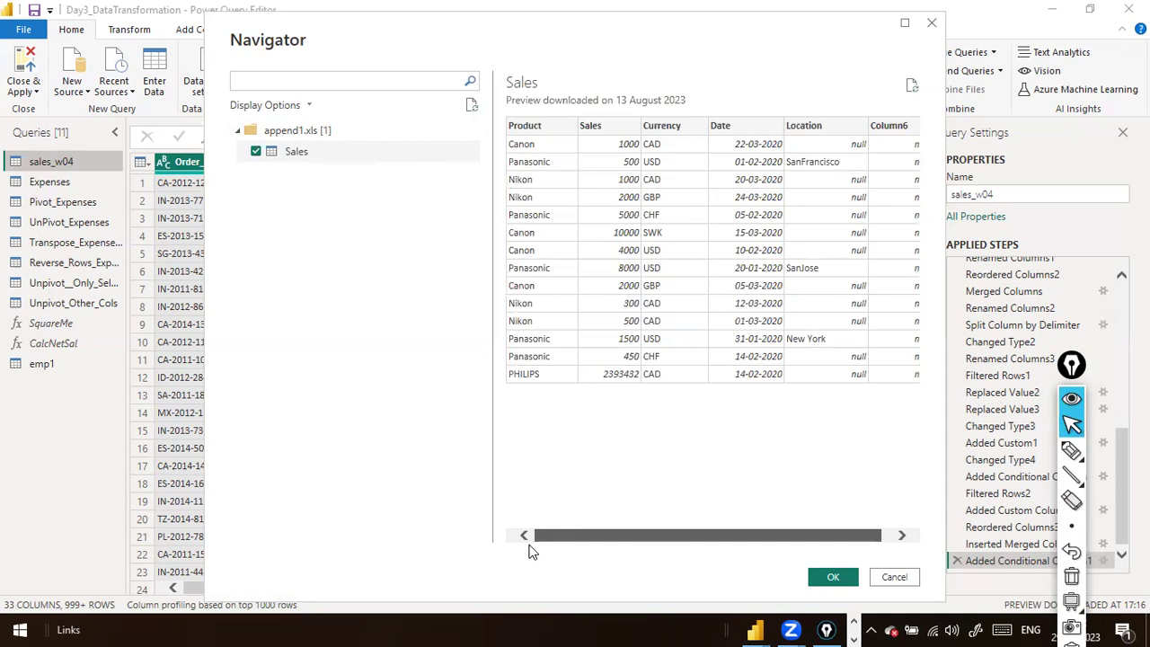
left_click_drag(530, 551, 746, 553)
left_click_drag(537, 536, 655, 541)
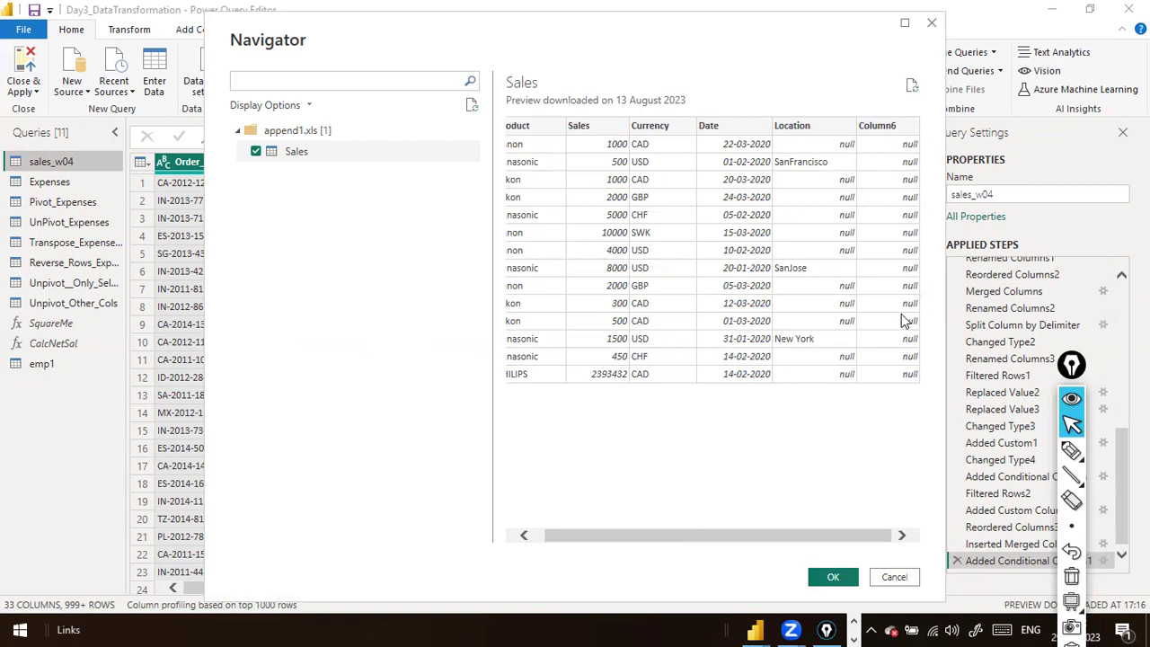
left_click(833, 577)
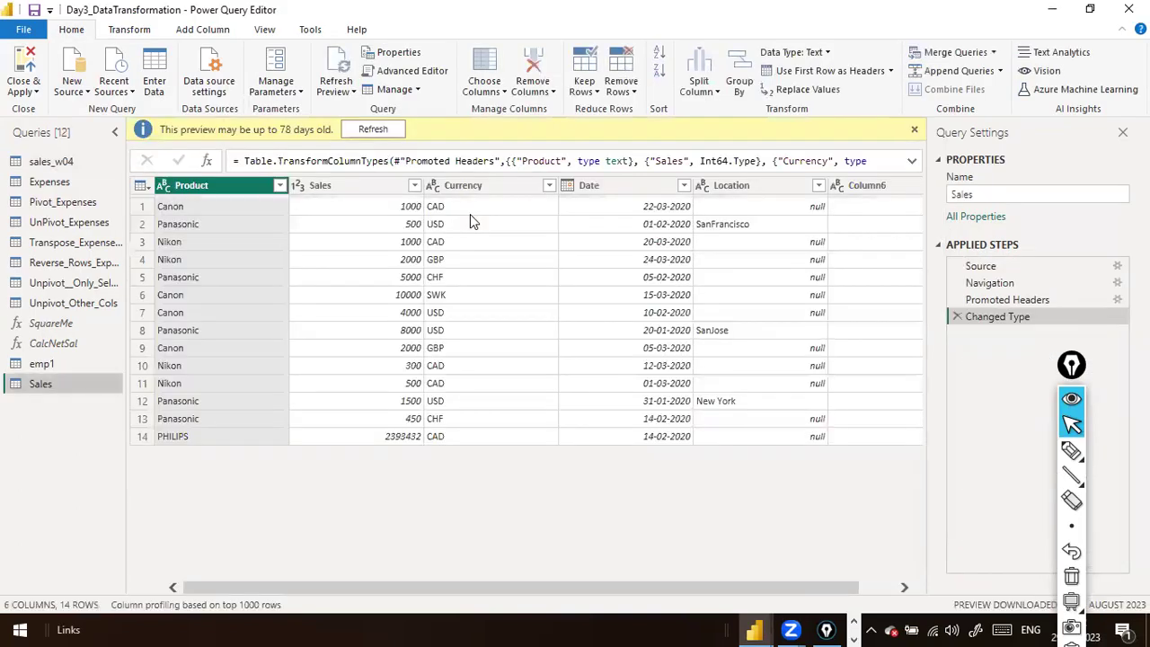
left_click(391, 132)
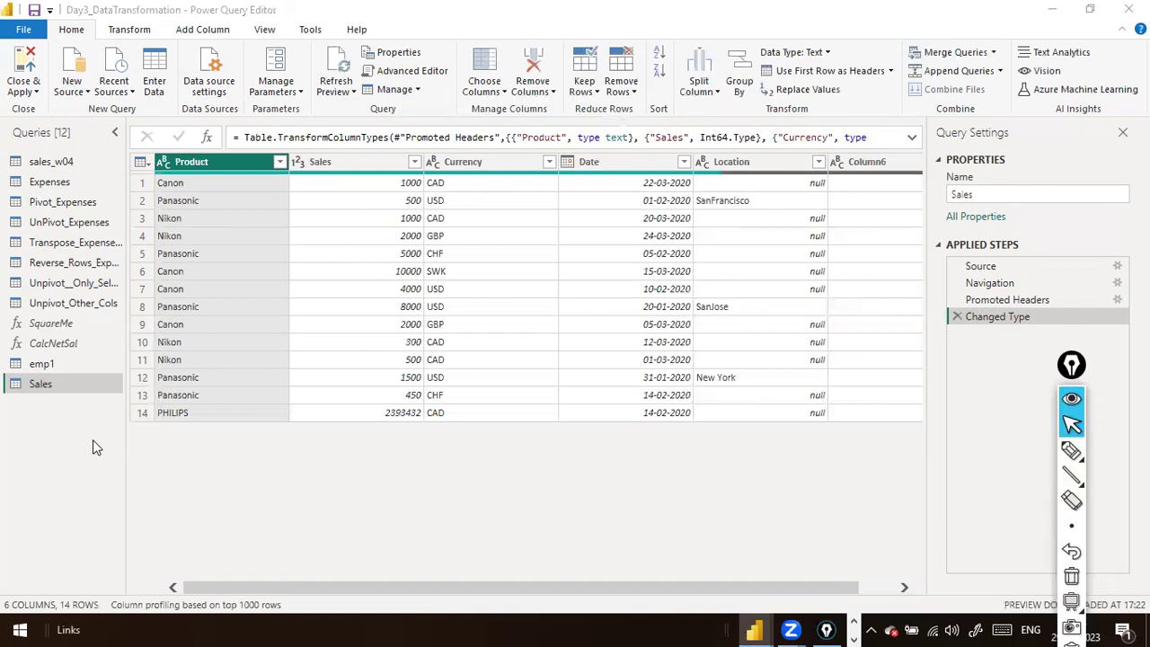
Connect to the Excel workbook append2.xls in the dat1 folder as another new source.
left_click(79, 97)
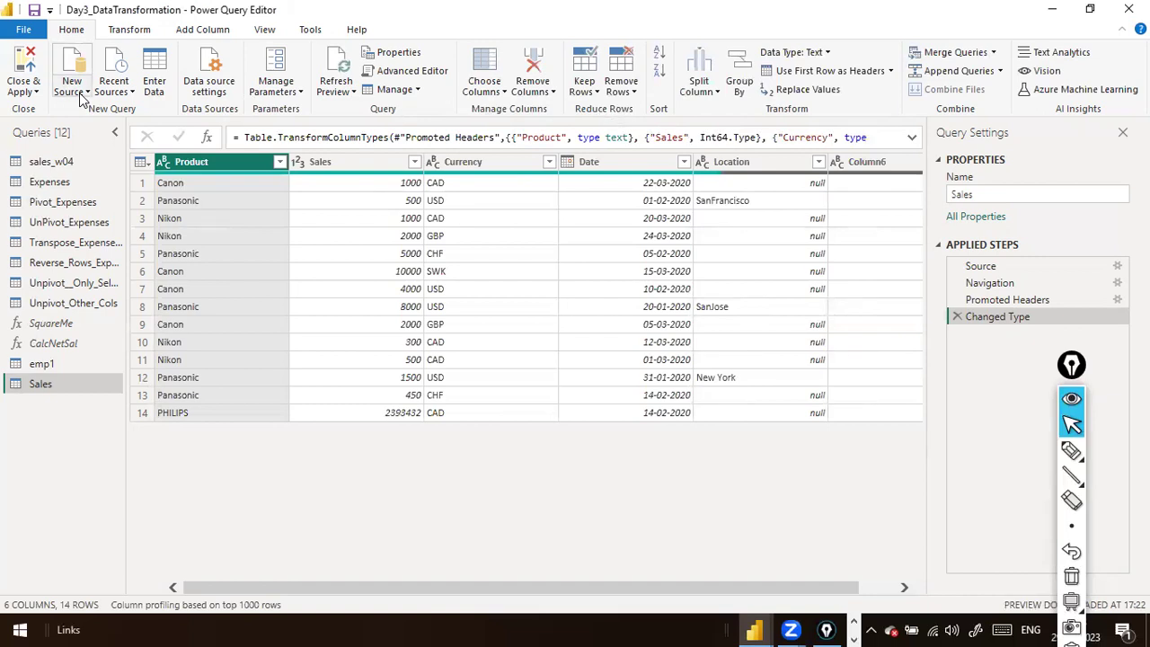
left_click(79, 95)
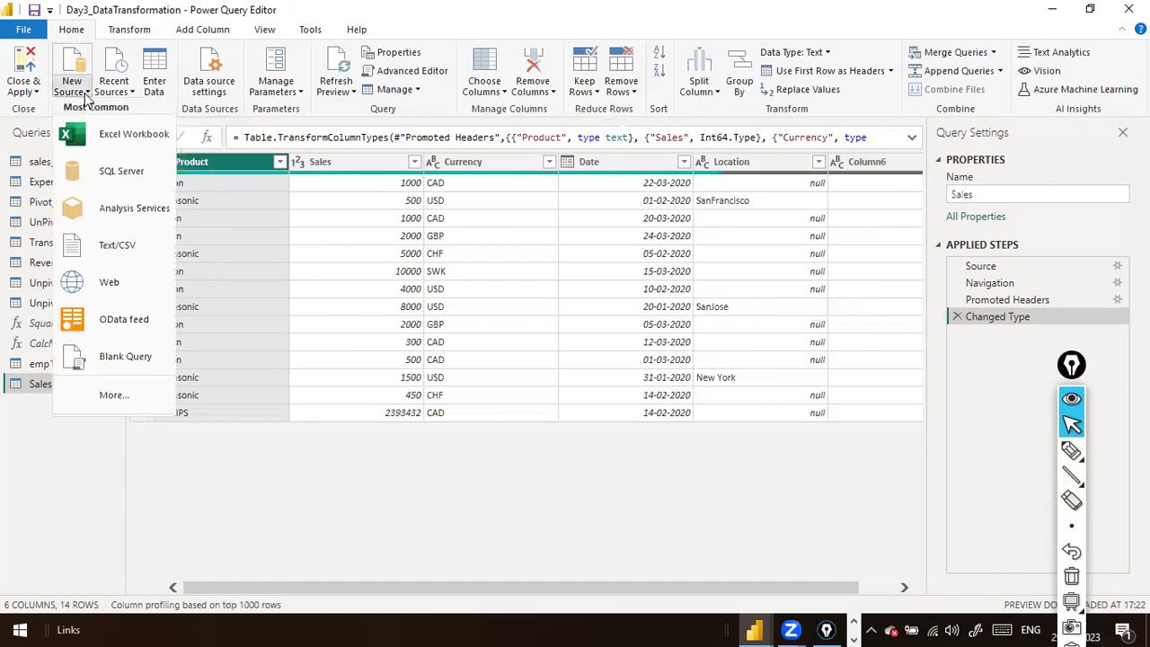
left_click(119, 135)
left_click(194, 193)
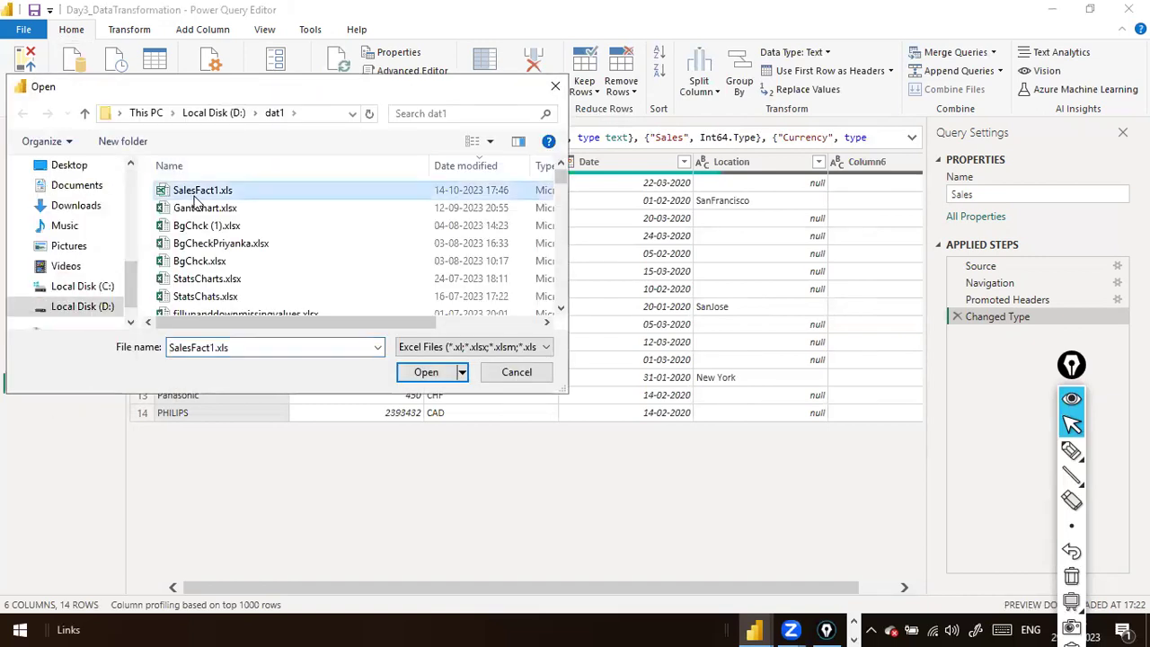
key("a")
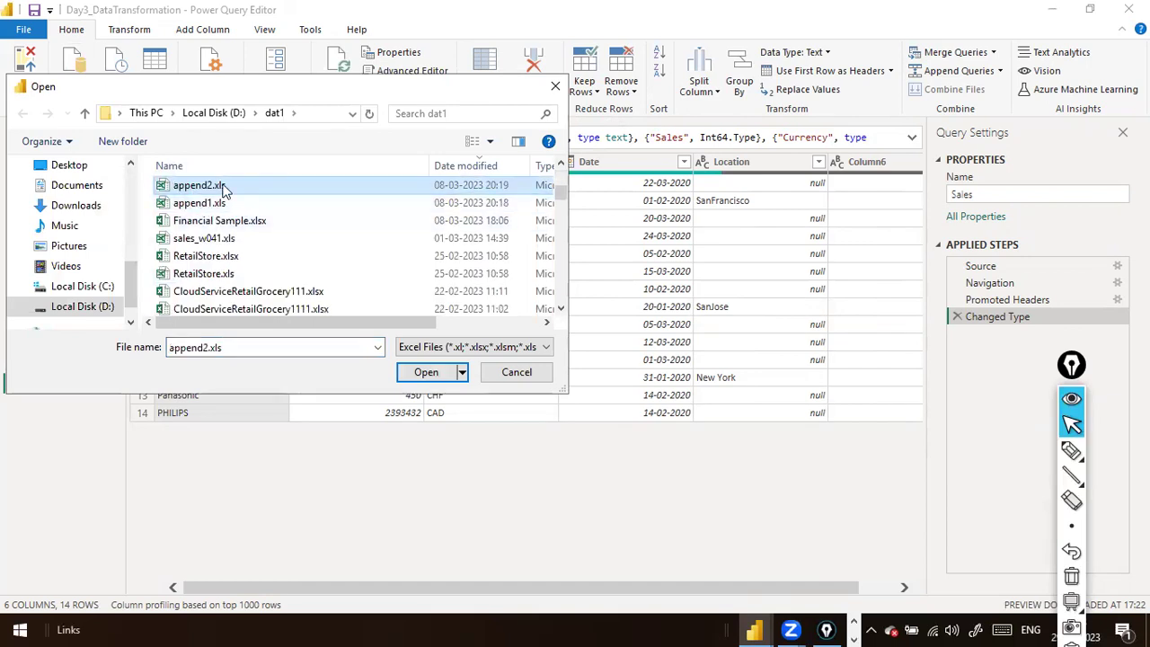
left_click(447, 374)
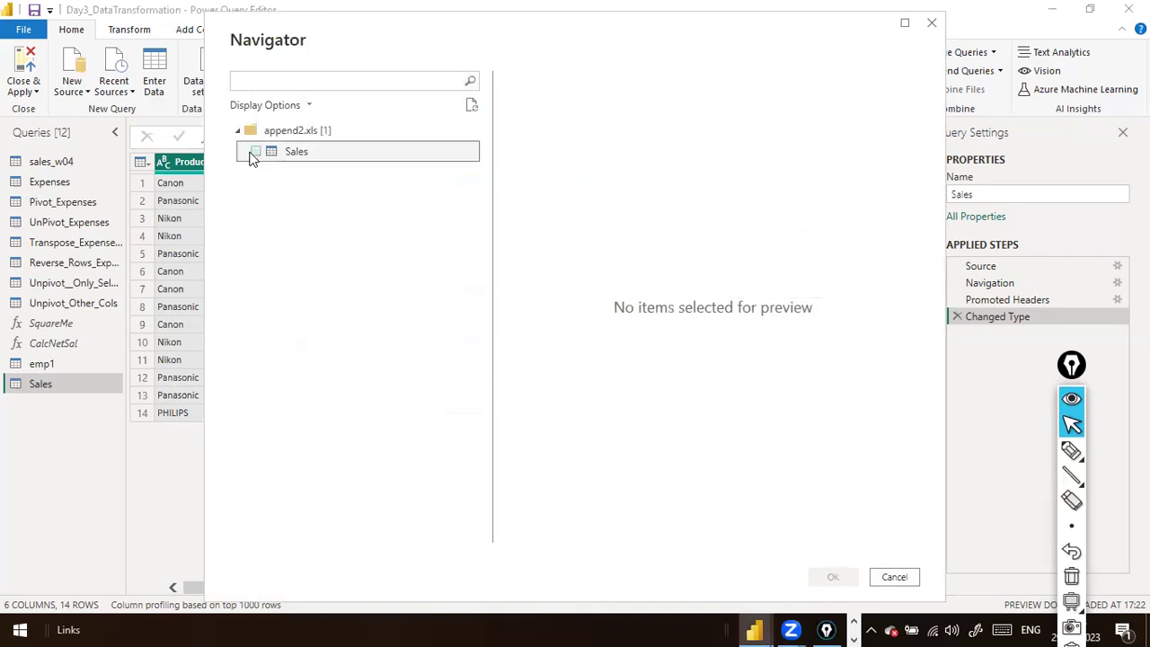
Load the Sales table from append2.xls as a query and refresh its outdated preview.
left_click(255, 152)
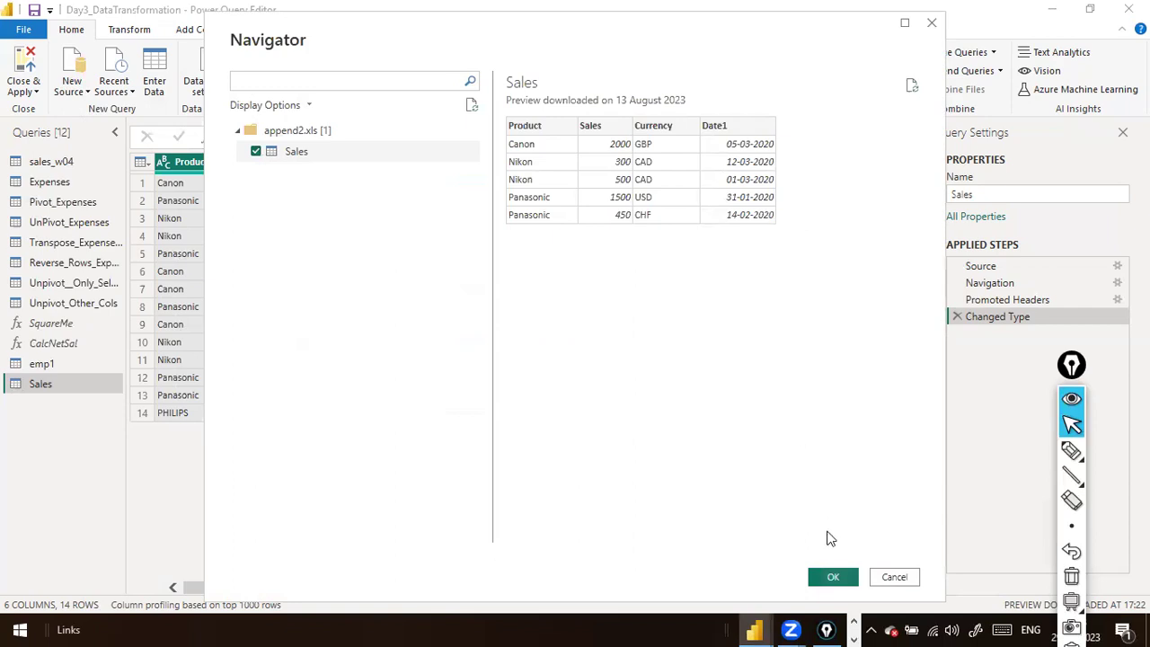
left_click(828, 579)
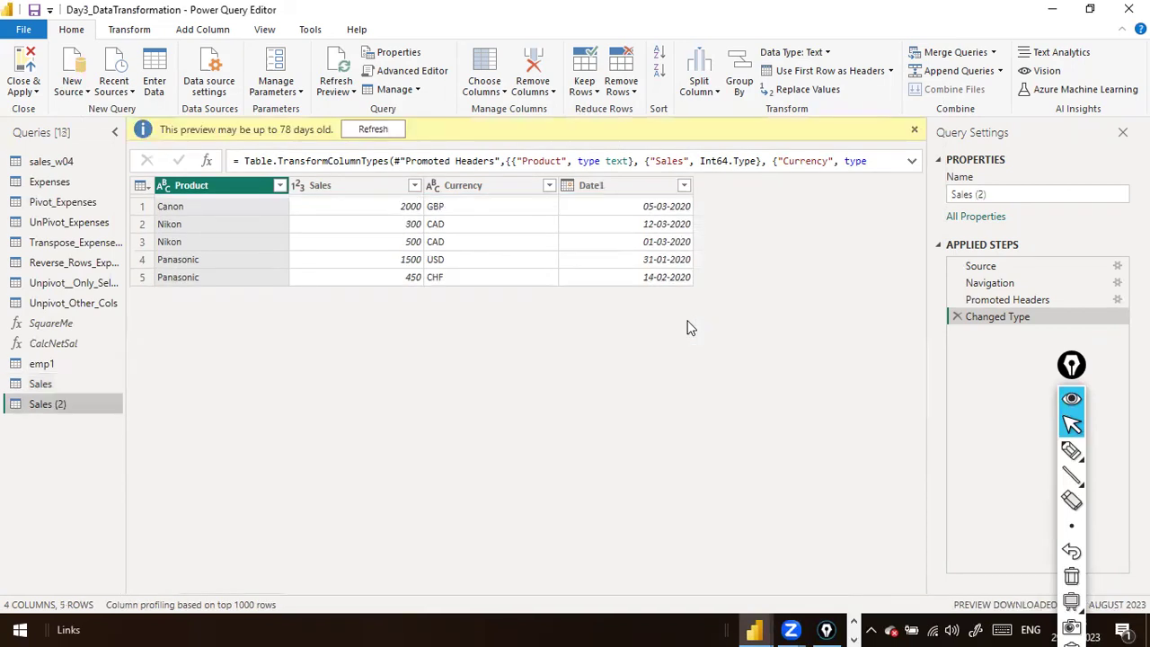
left_click(373, 128)
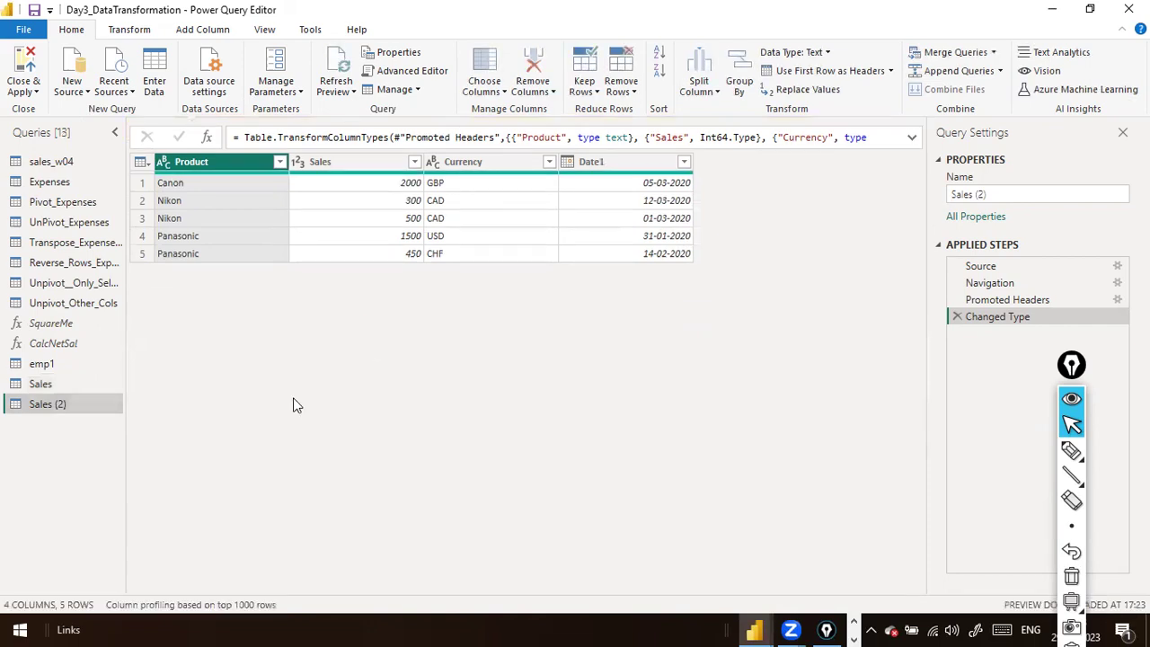
Compare the Sales and Sales (2) queries, and rename the Sales query to W1Sales.
left_click(82, 387)
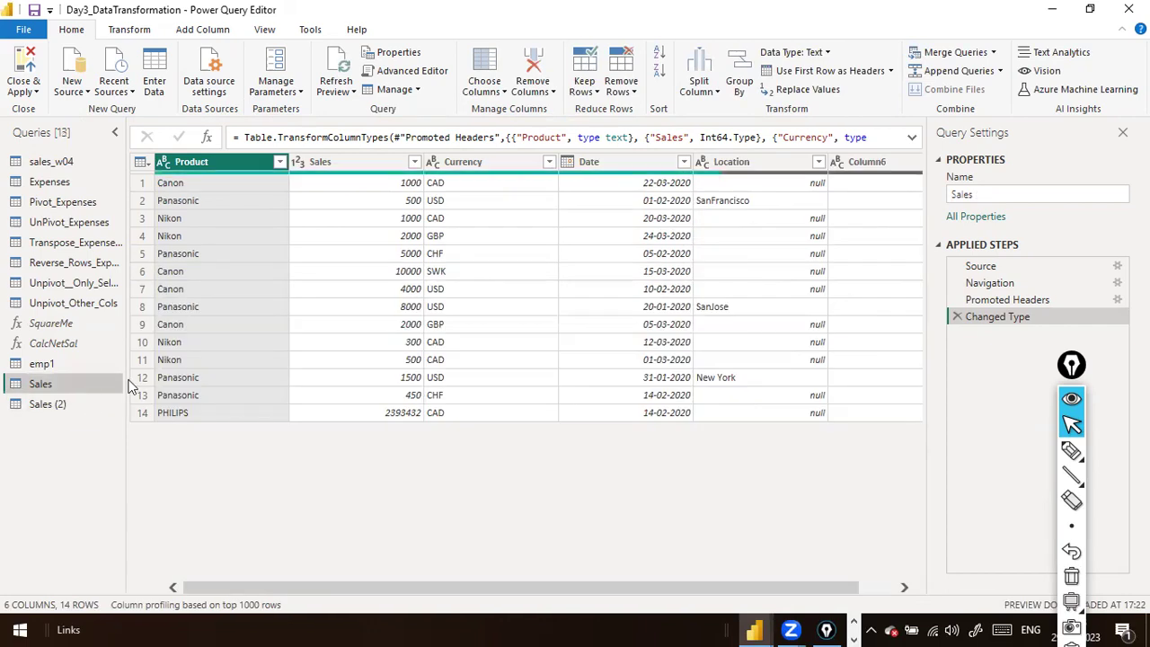
left_click(92, 401)
left_click(91, 386)
double_click(91, 377)
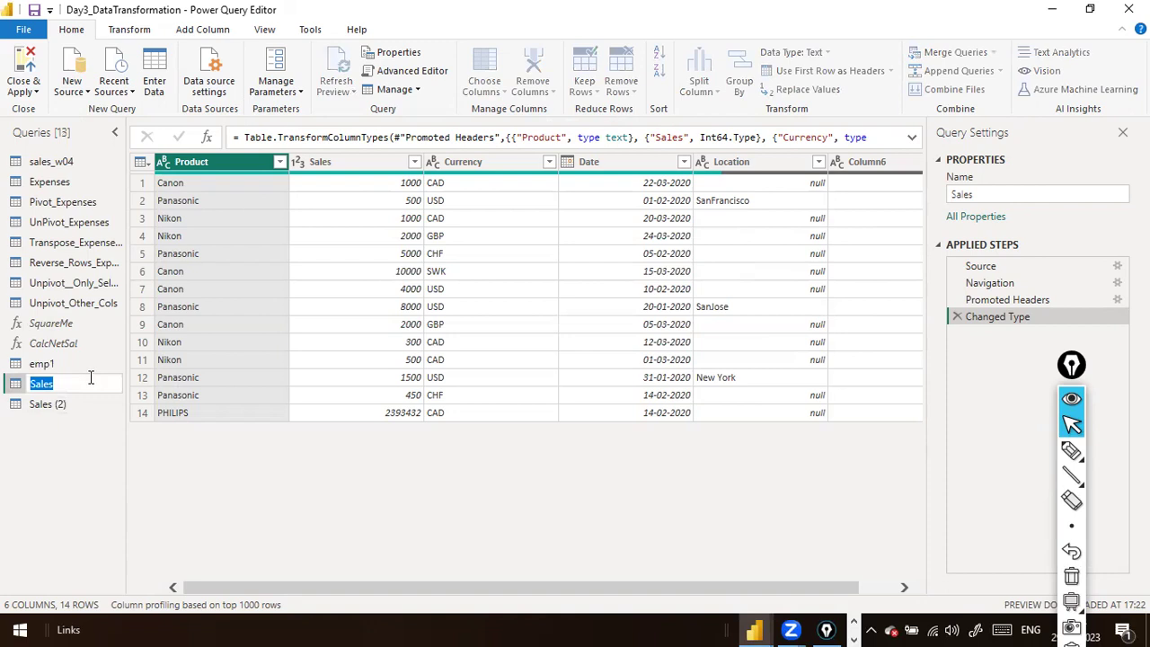
key("Home")
type("W1")
key("Return")
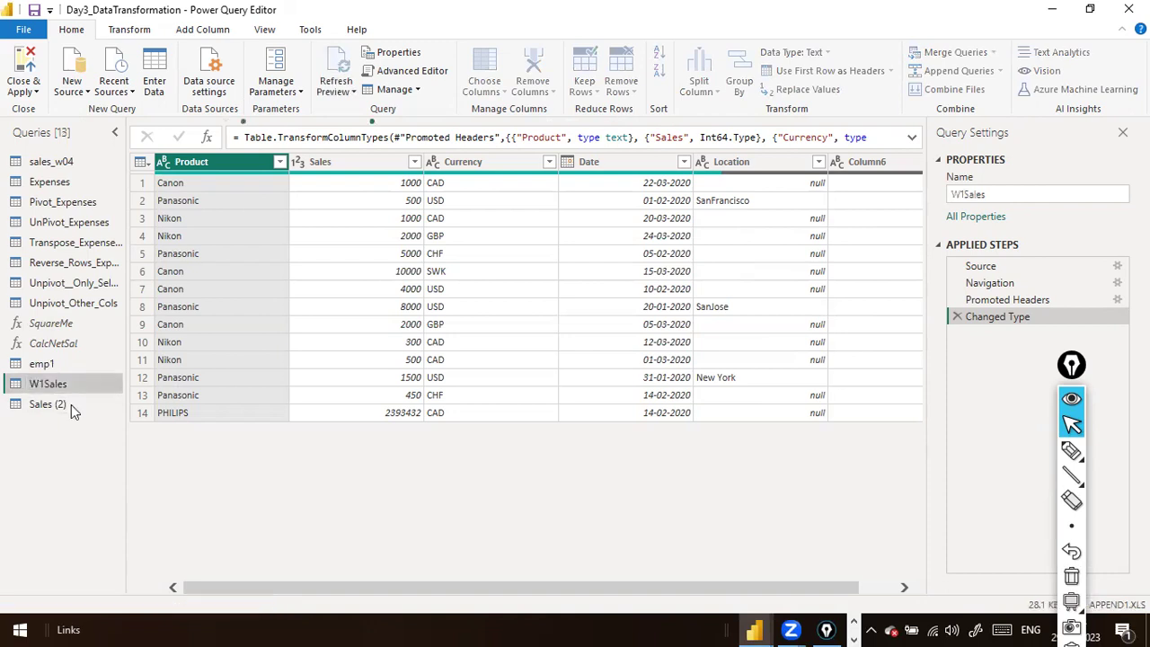
Rename the Sales (2) query to W2Sales, and display the W1Sales query.
left_click(69, 406)
double_click(69, 404)
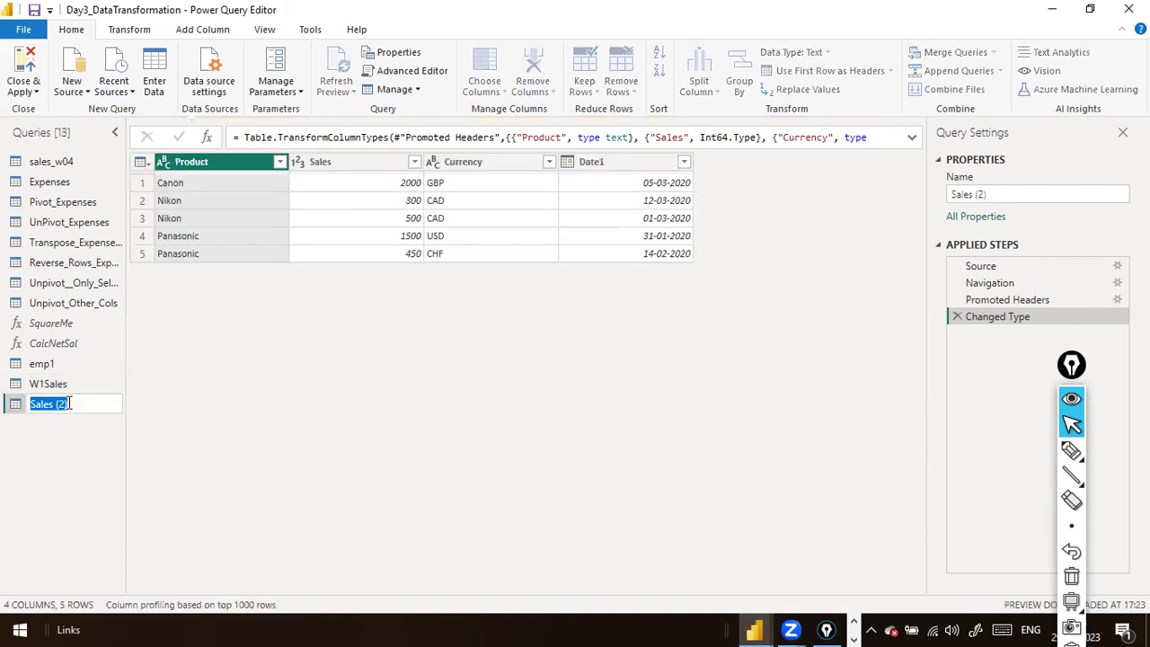
key("Home")
type("W2")
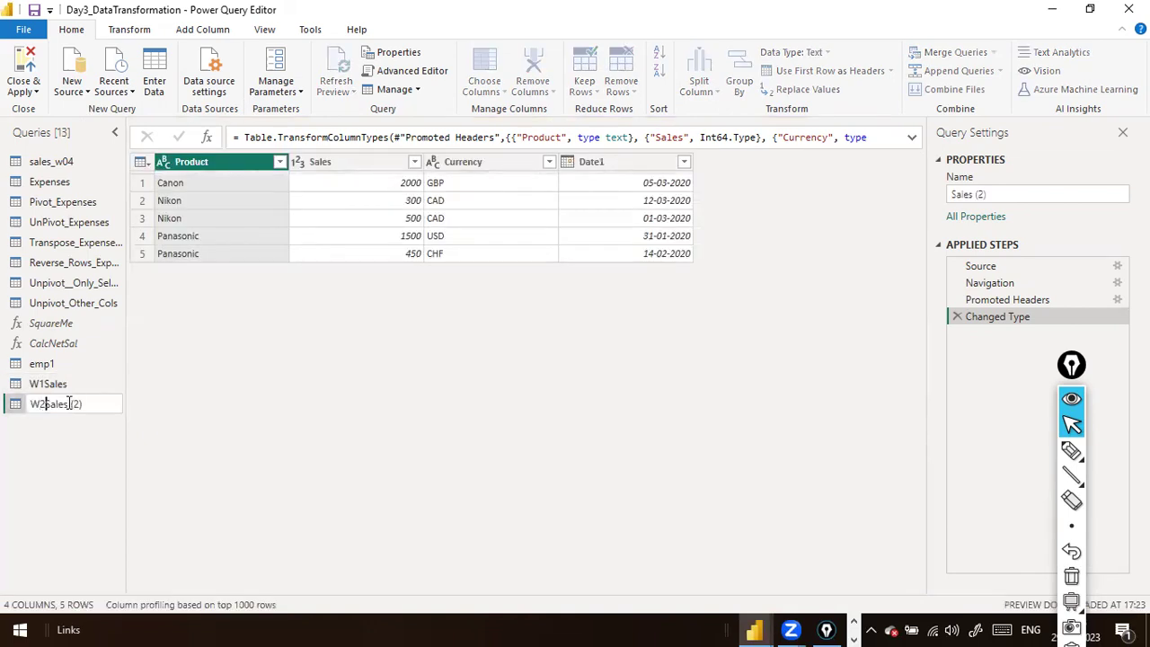
key("End")
key("BackSpace")
key("BackSpace")
key("BackSpace")
key("BackSpace")
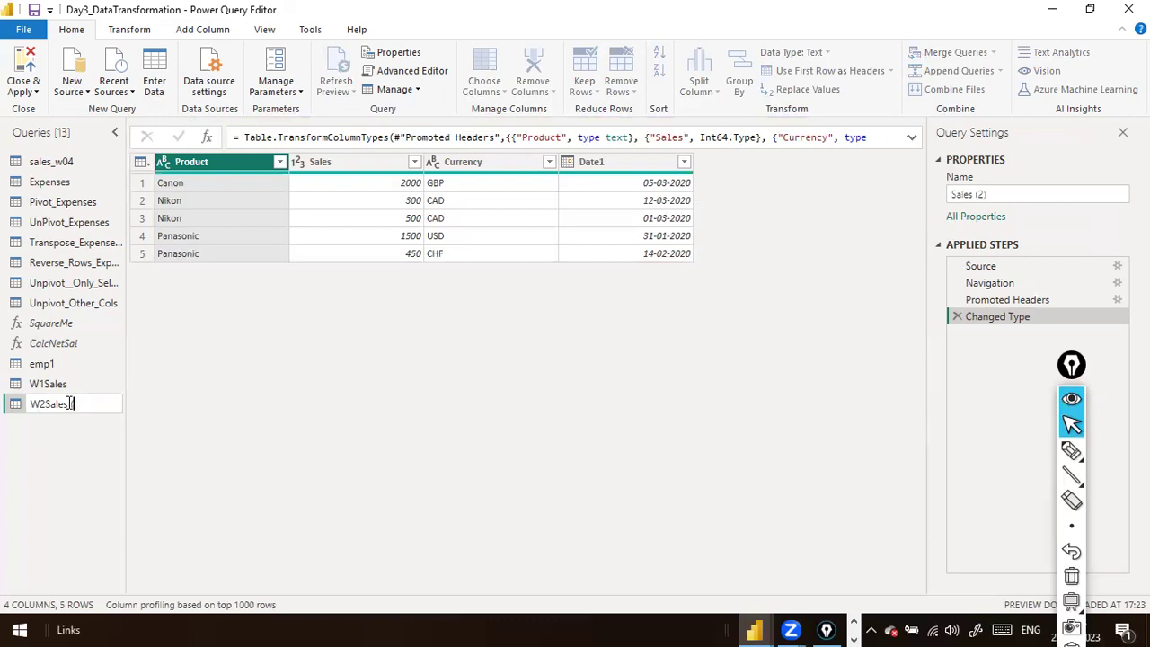
key("Return")
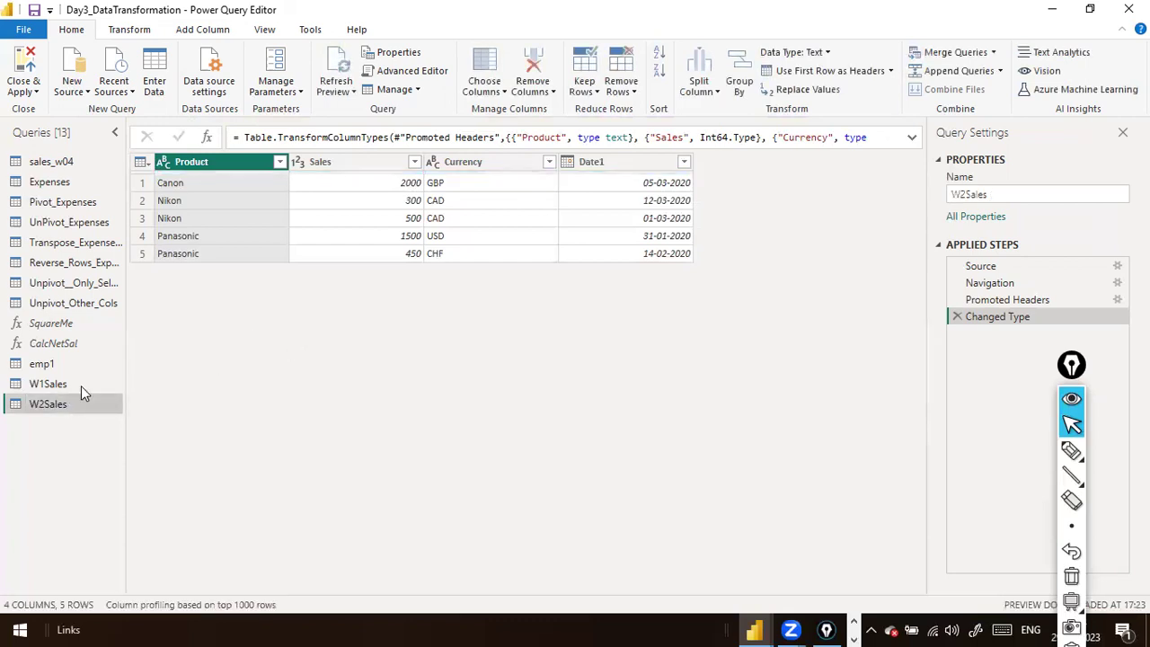
left_click(78, 386)
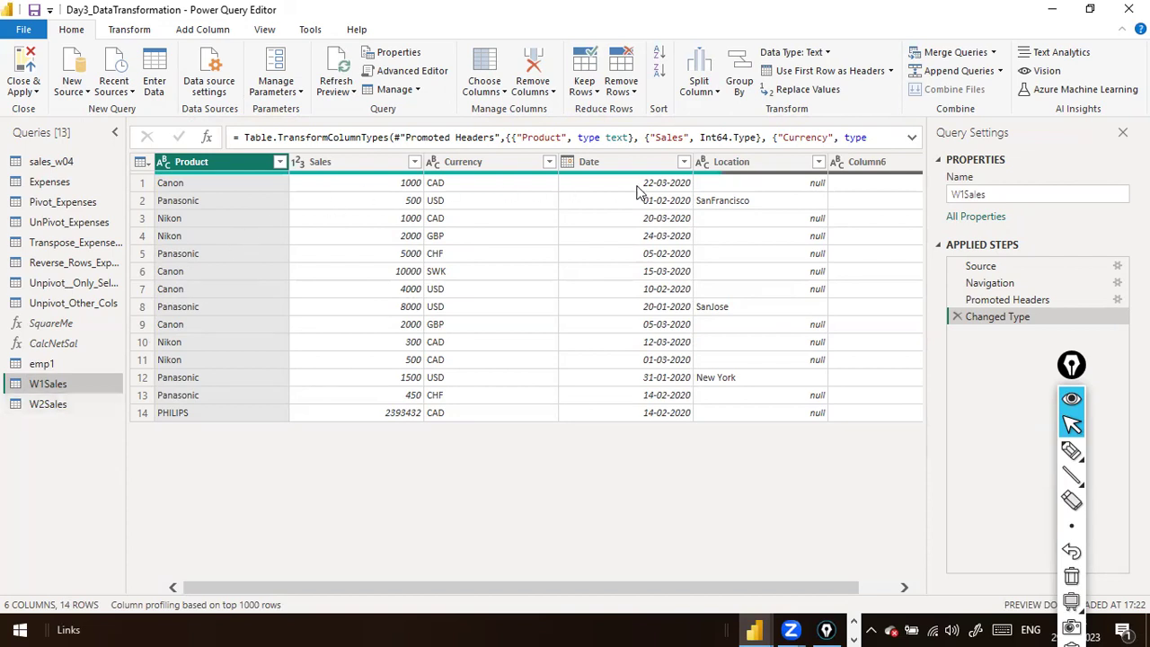
Compare the columns and rows of the W1Sales and W2Sales queries.
left_click(38, 409)
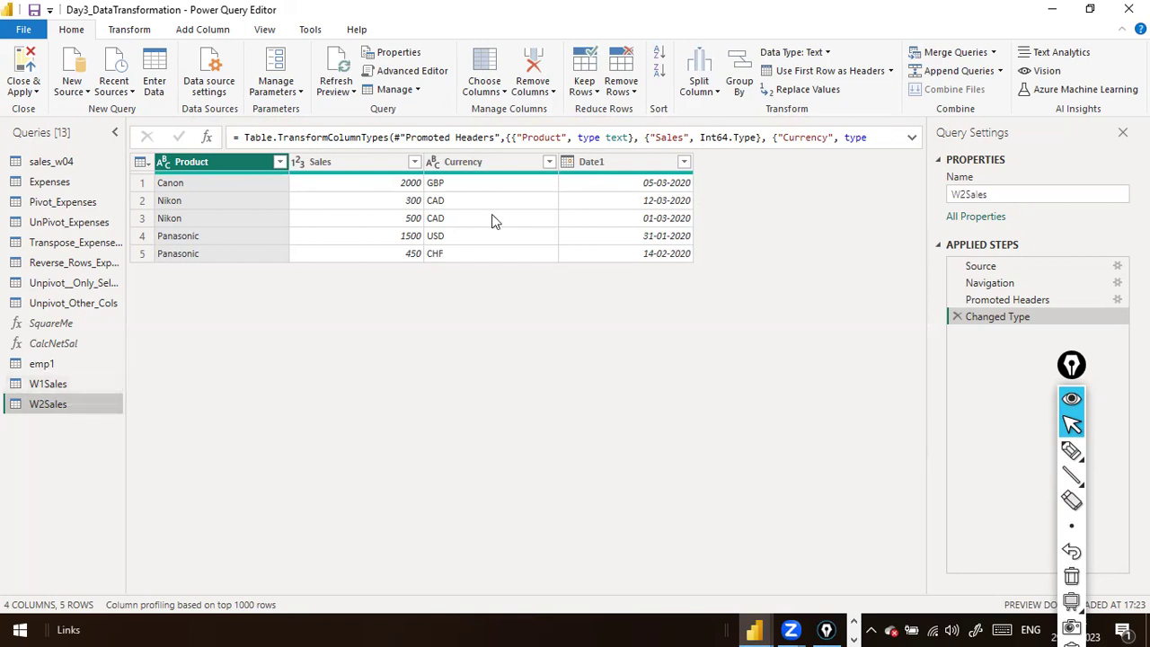
left_click(48, 386)
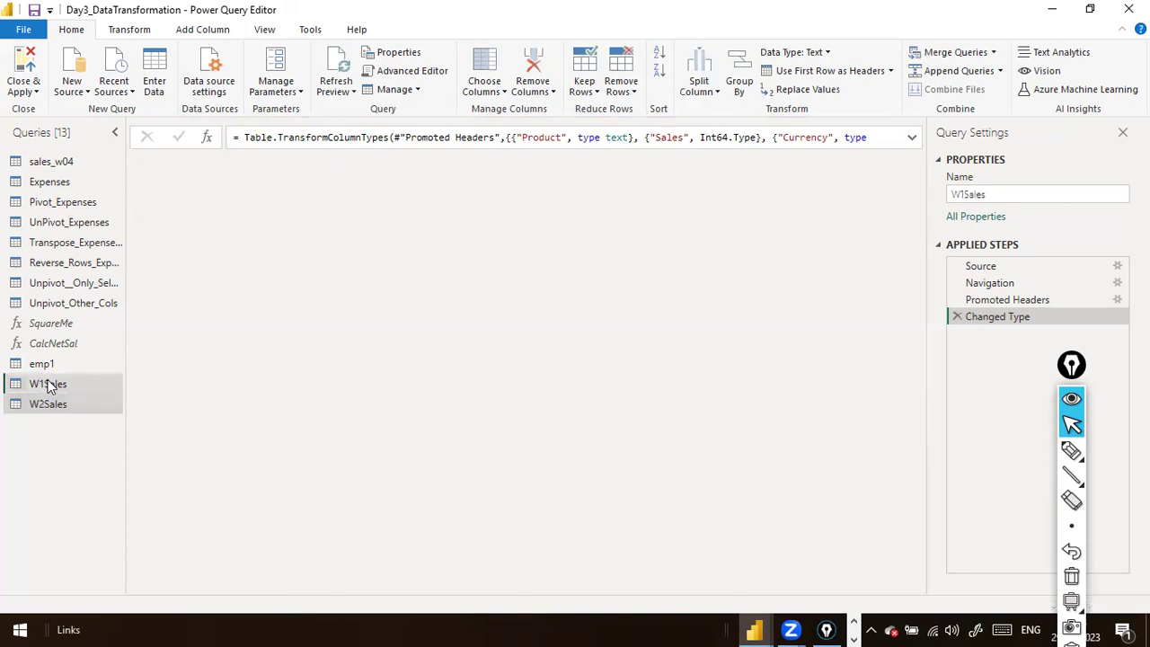
left_click(92, 403)
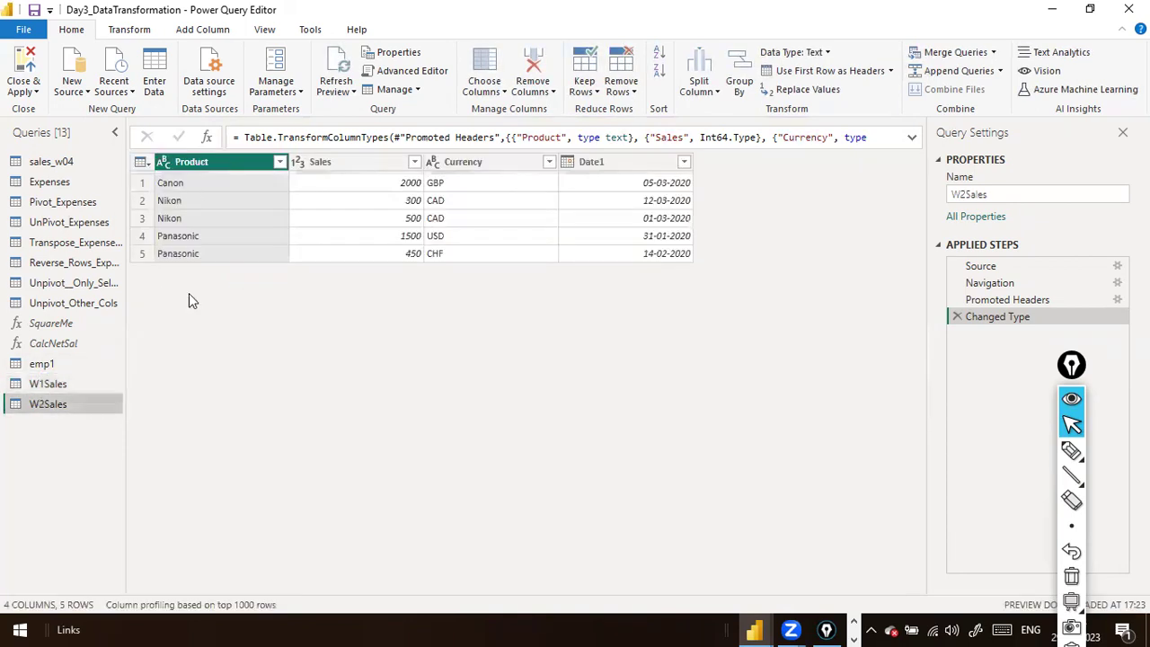
left_click(59, 383, "ctrl")
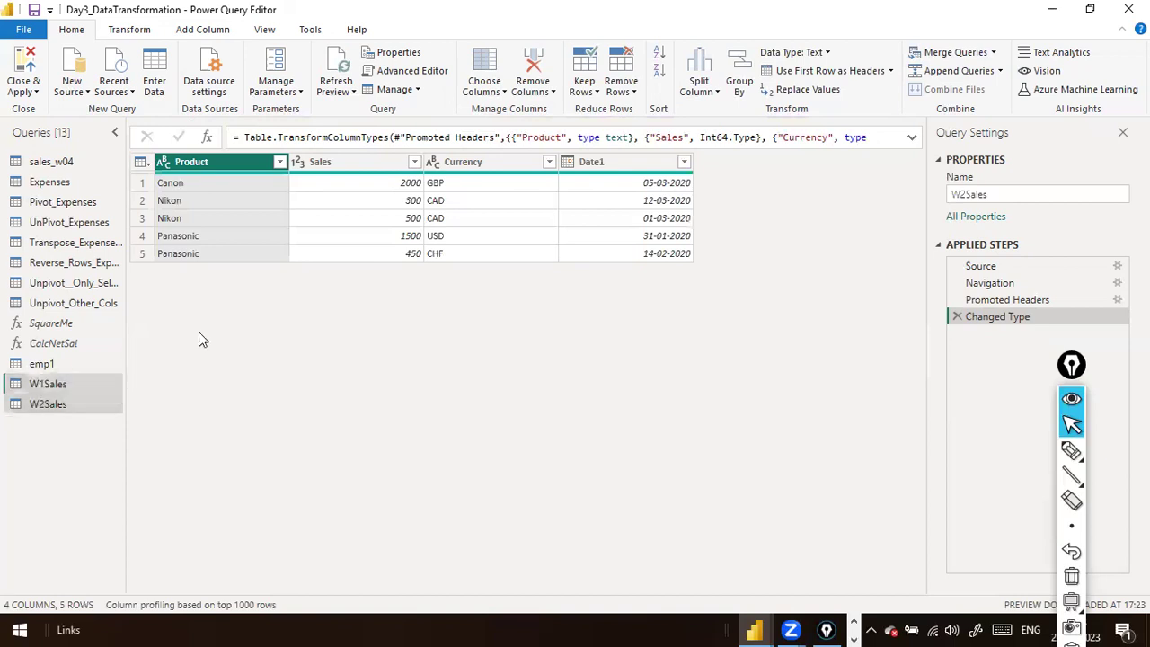
left_click(50, 384)
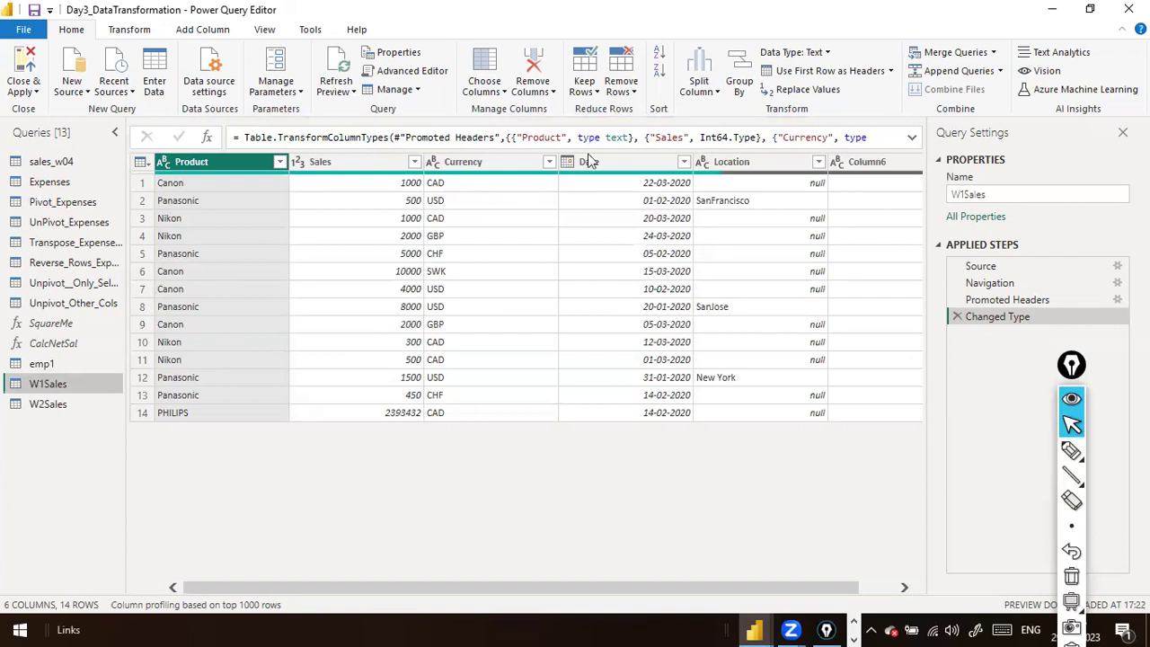
left_click(61, 410)
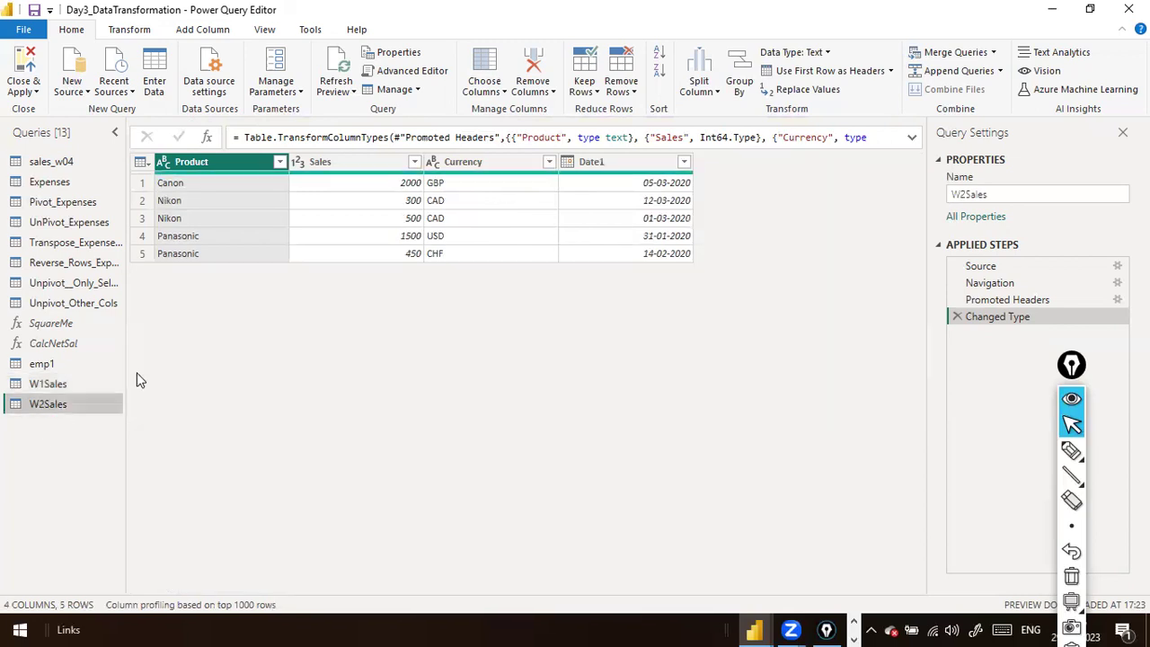
left_click(71, 385)
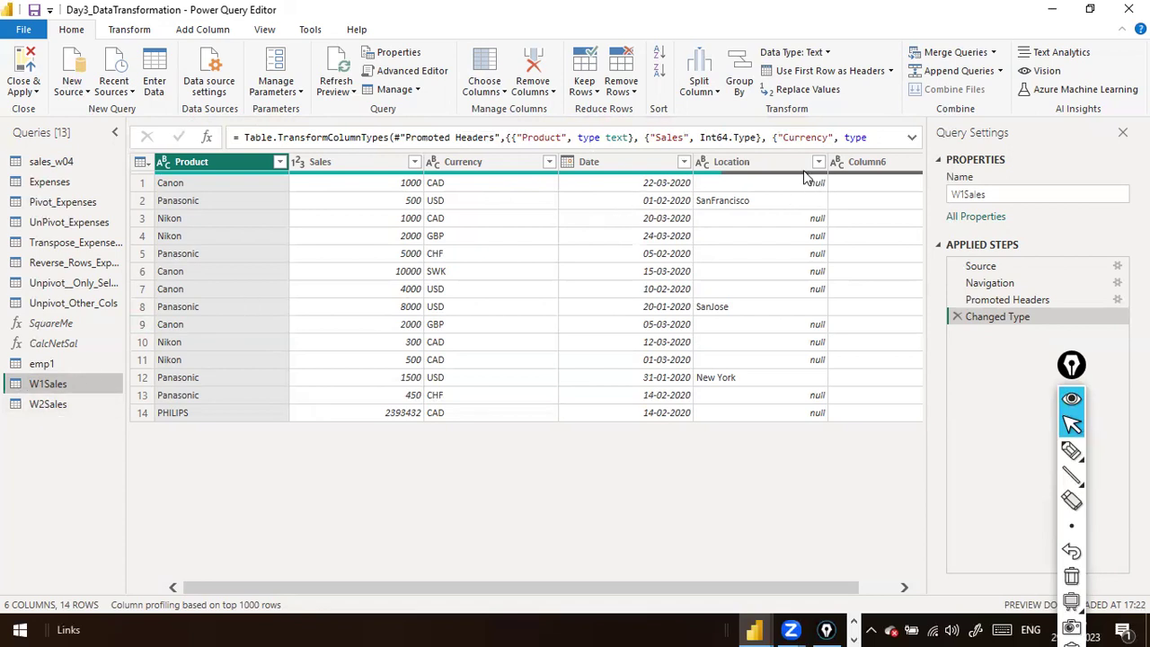
left_click(33, 406)
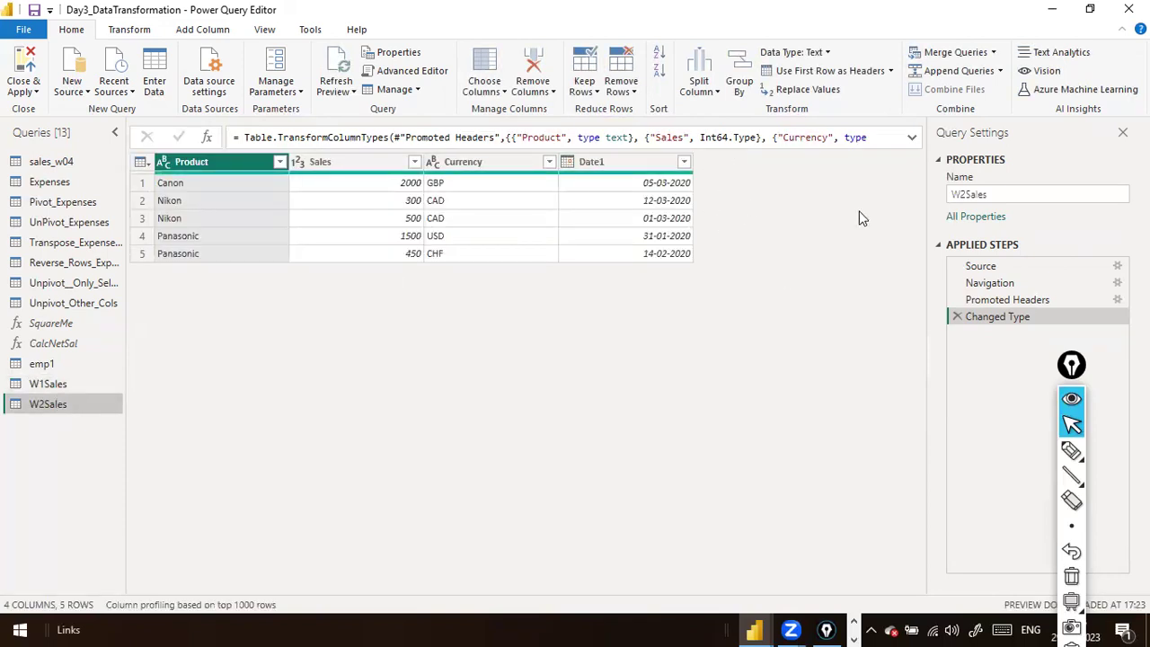
Remove the Location and Column6 columns from the W1Sales query.
left_click(65, 381)
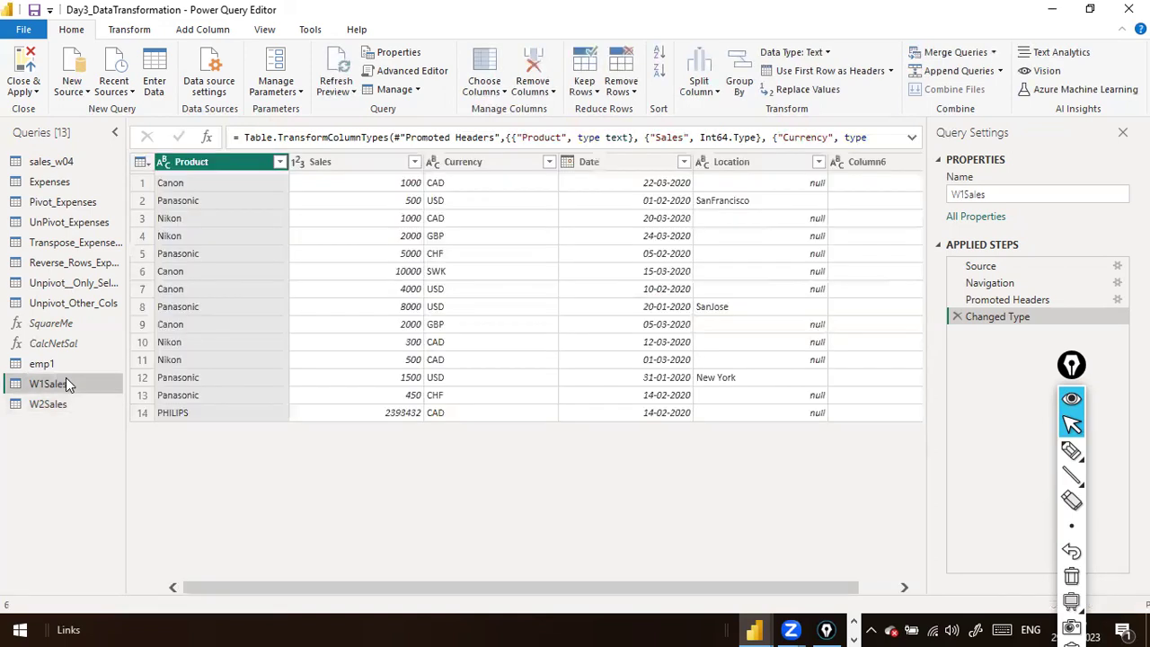
right_click(770, 173)
left_click(804, 51)
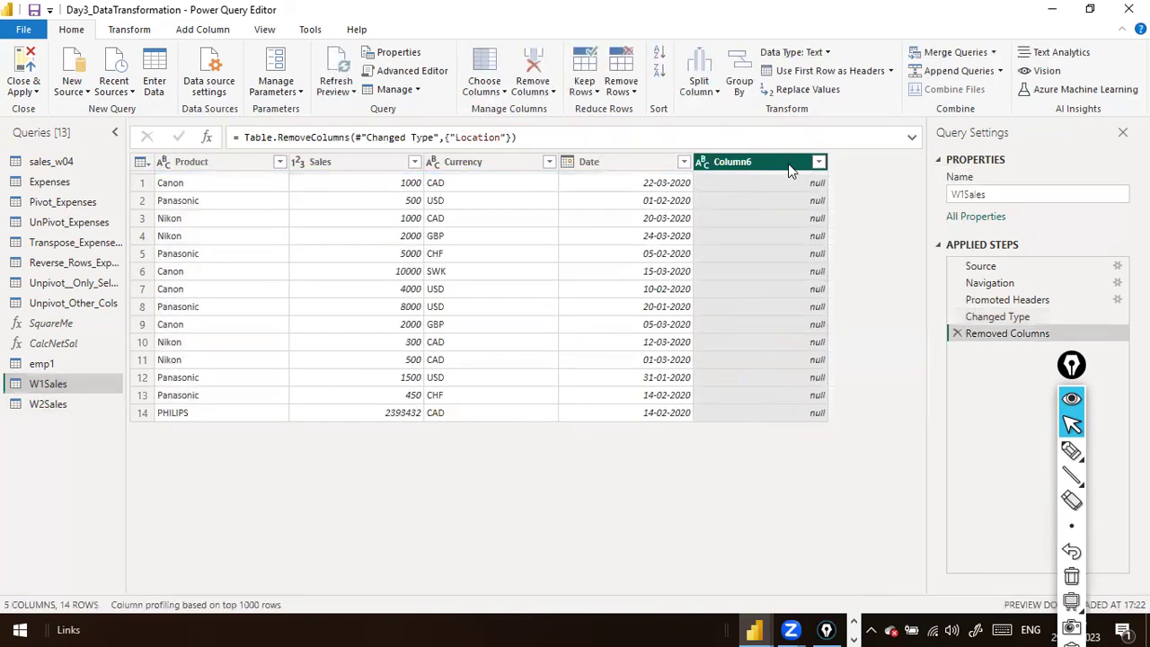
right_click(789, 170)
left_click(820, 190)
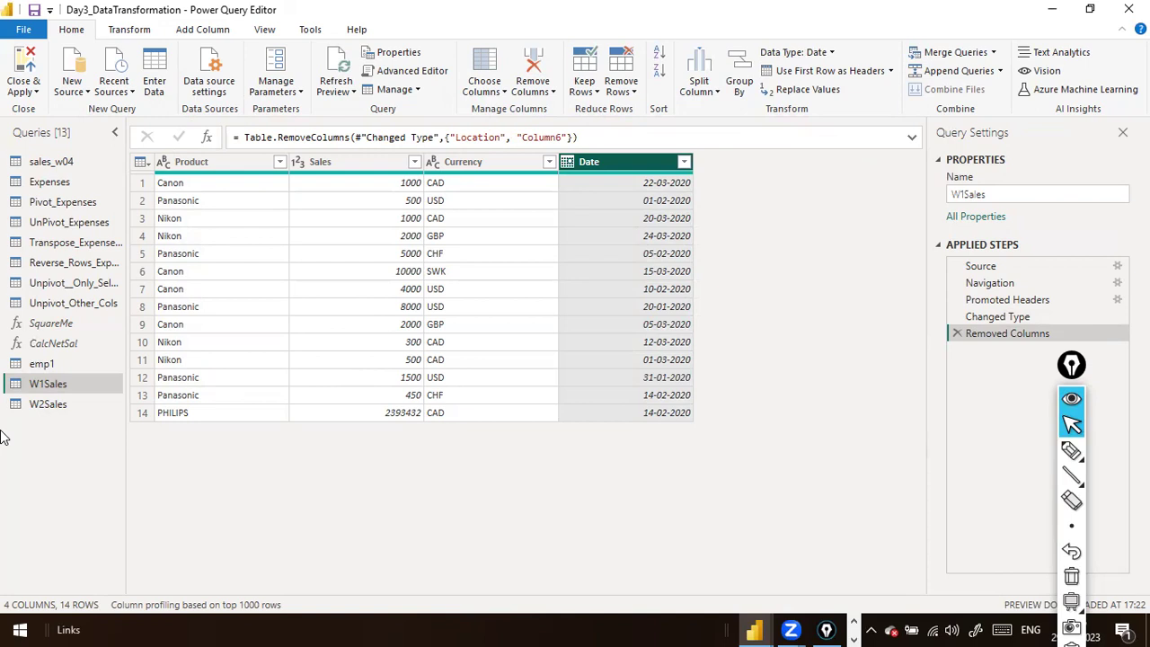
Append W2Sales to W1Sales as a new query, using the two-table option with W1Sales as the first table.
left_click(45, 405)
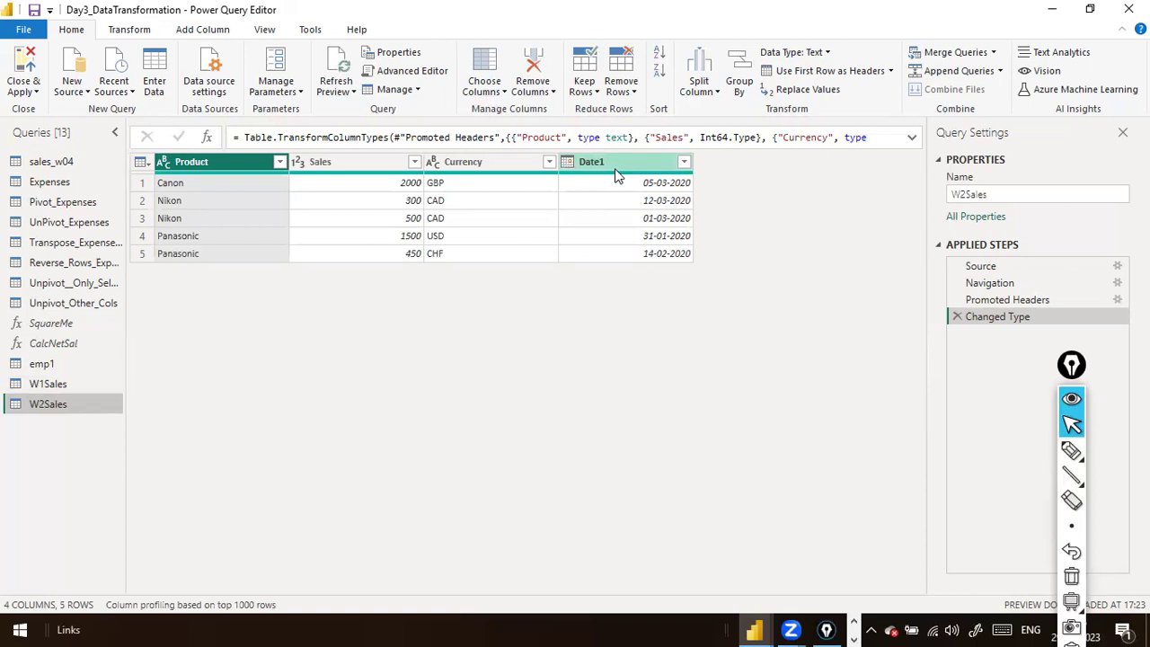
left_click(49, 383)
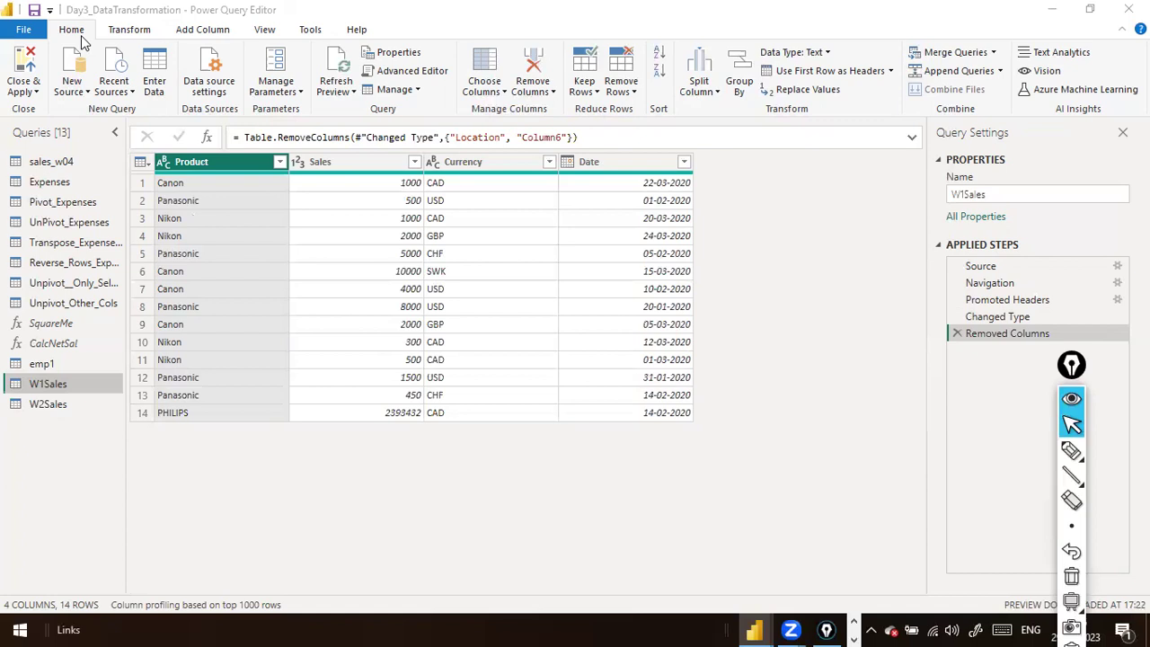
left_click(999, 72)
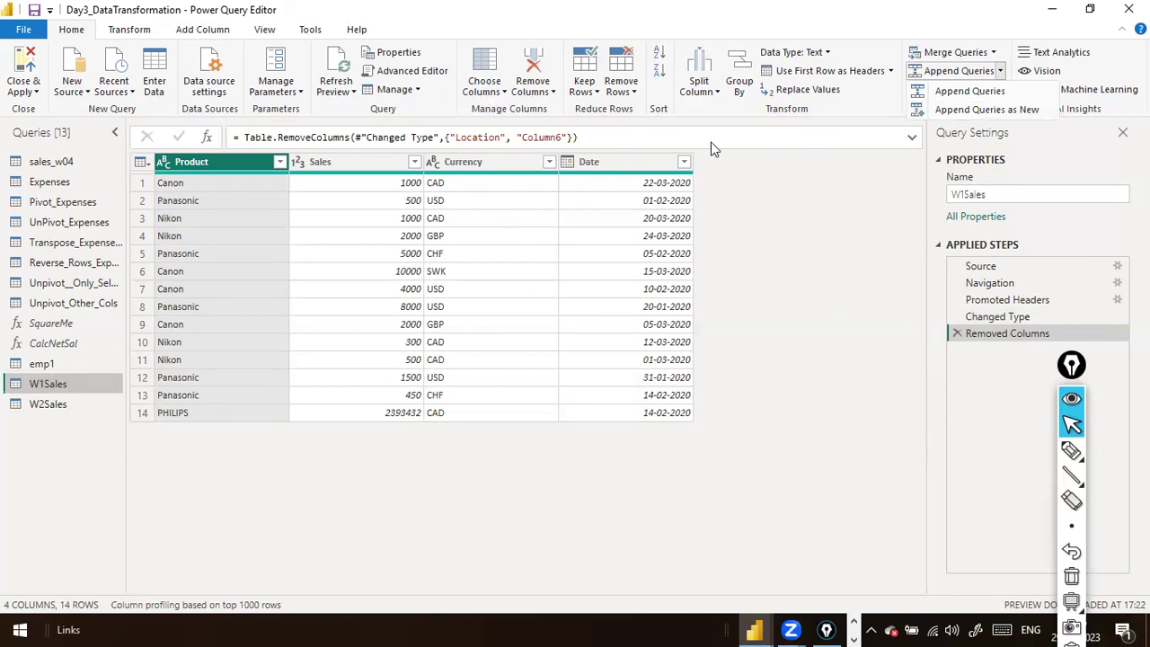
left_click(988, 109)
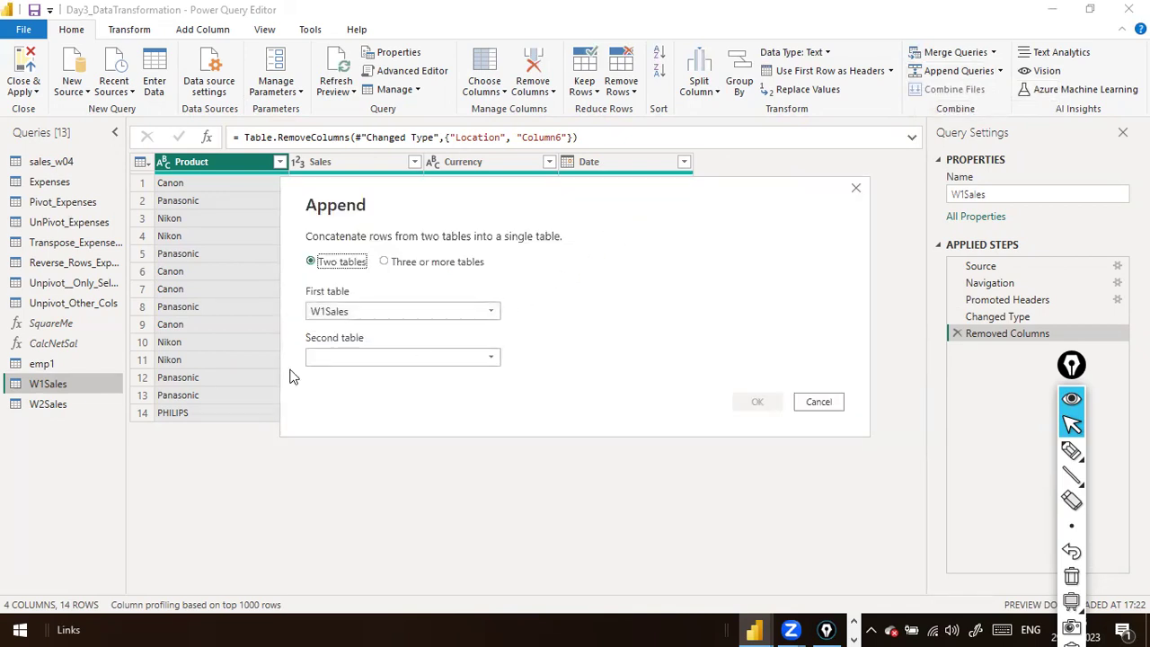
left_click(496, 360)
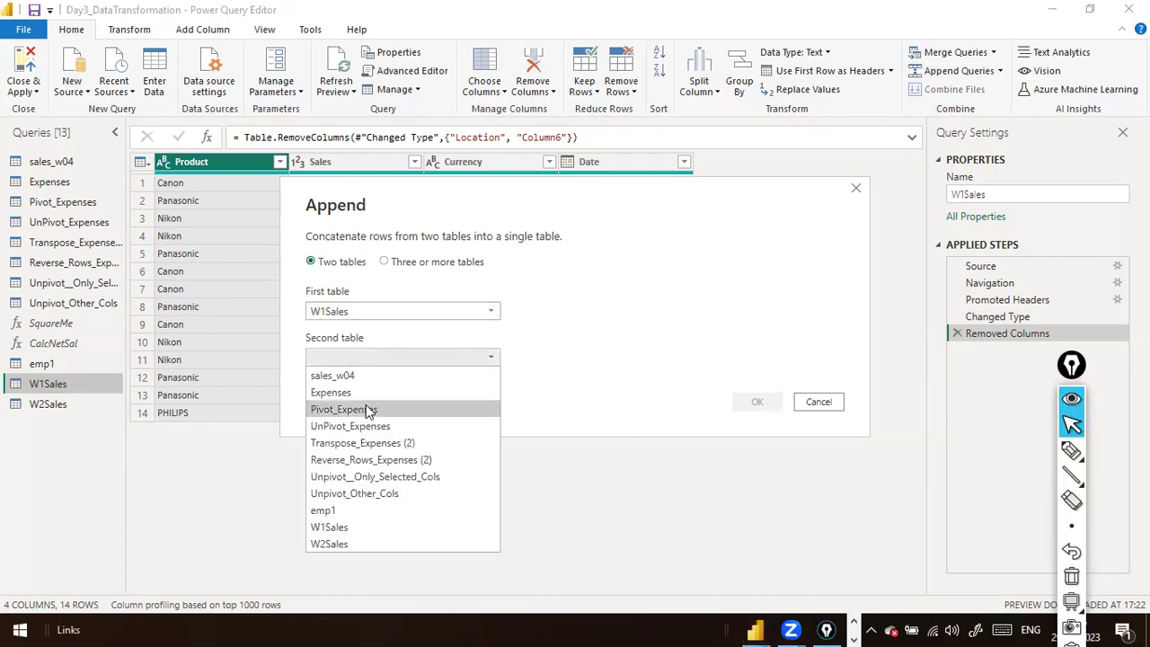
left_click(329, 543)
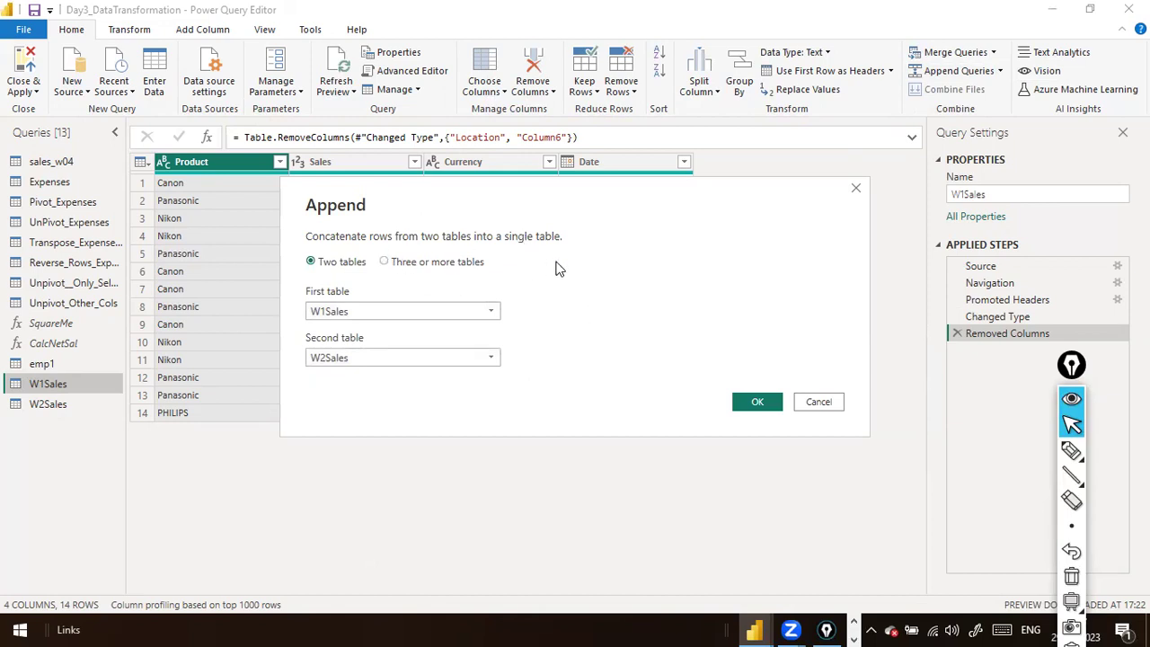
left_click(754, 401)
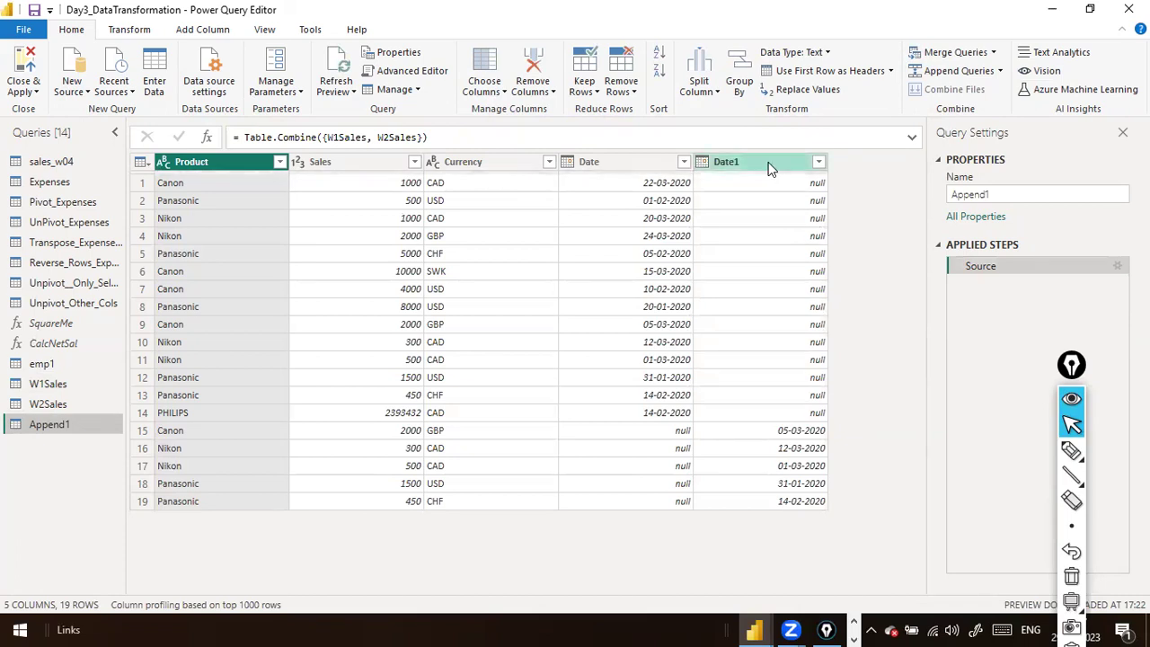
Rename the Date1 column in the W2Sales query to Date, and reopen the appended query.
left_click(69, 386)
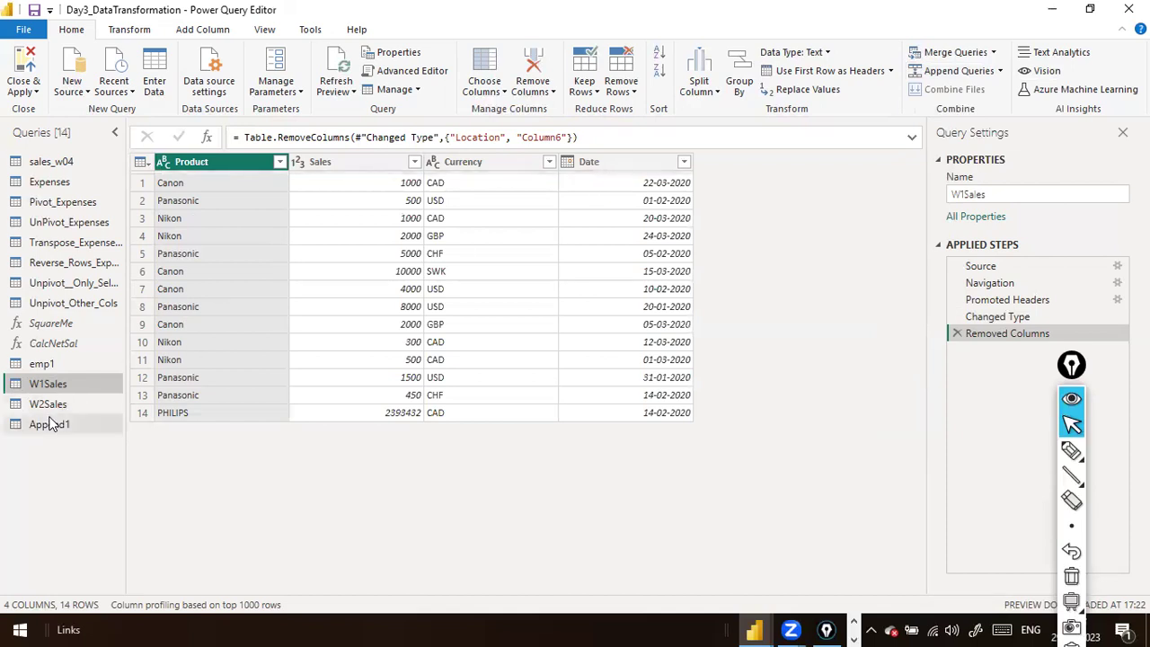
left_click(51, 411)
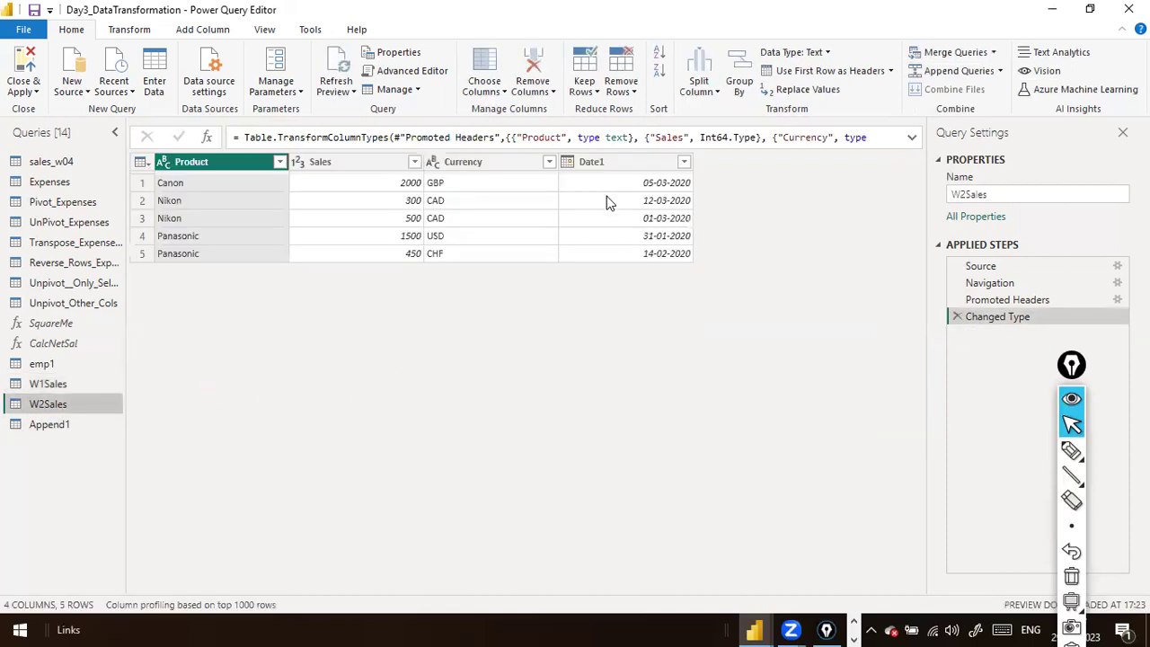
left_click(43, 364)
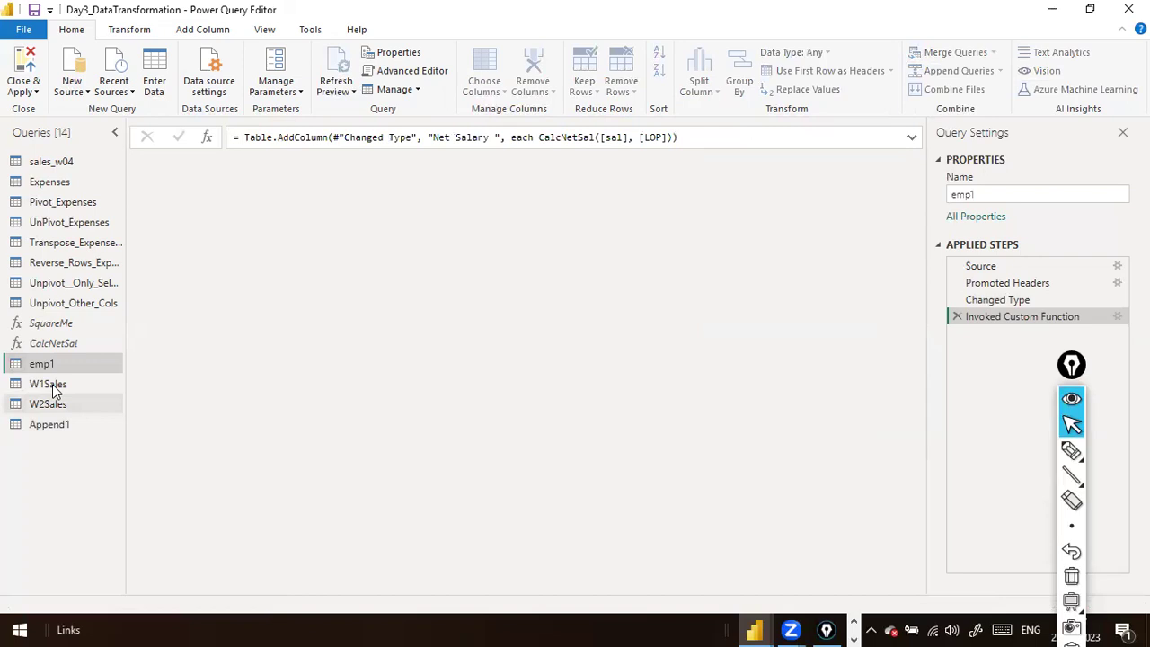
left_click(50, 383)
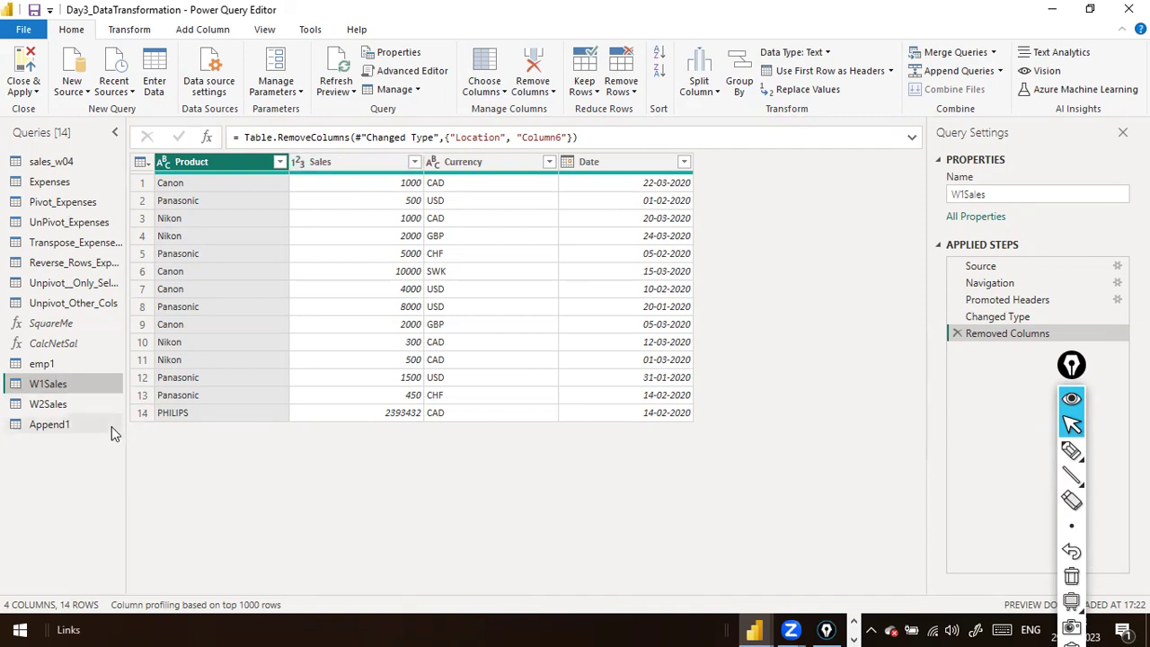
left_click(67, 401)
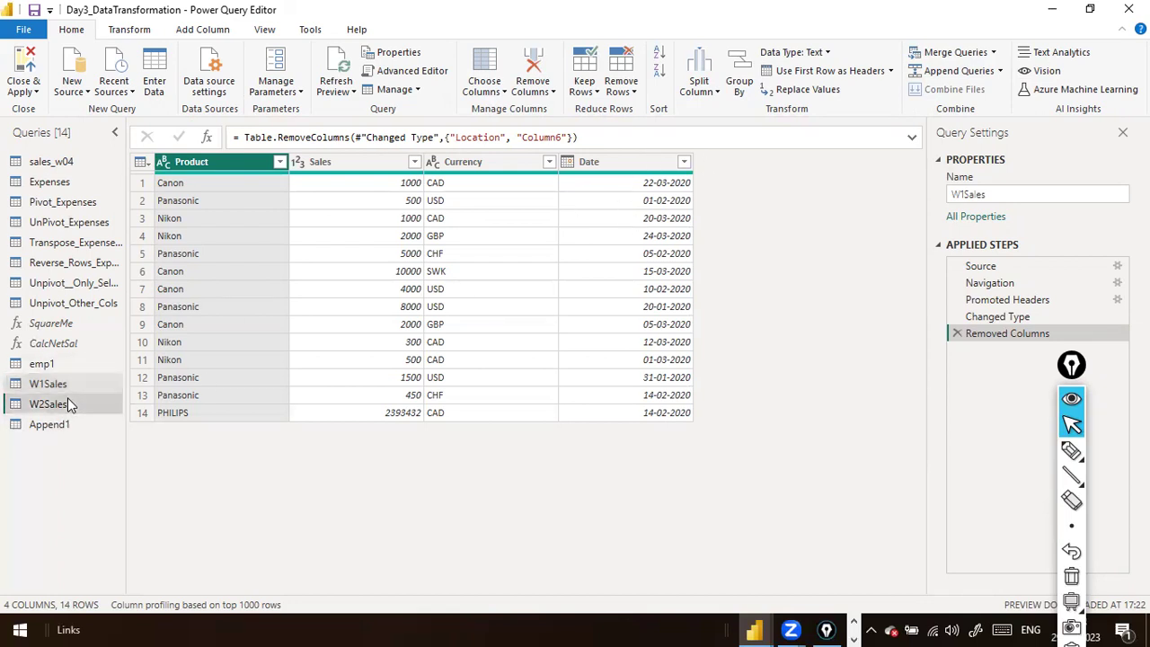
double_click(618, 161)
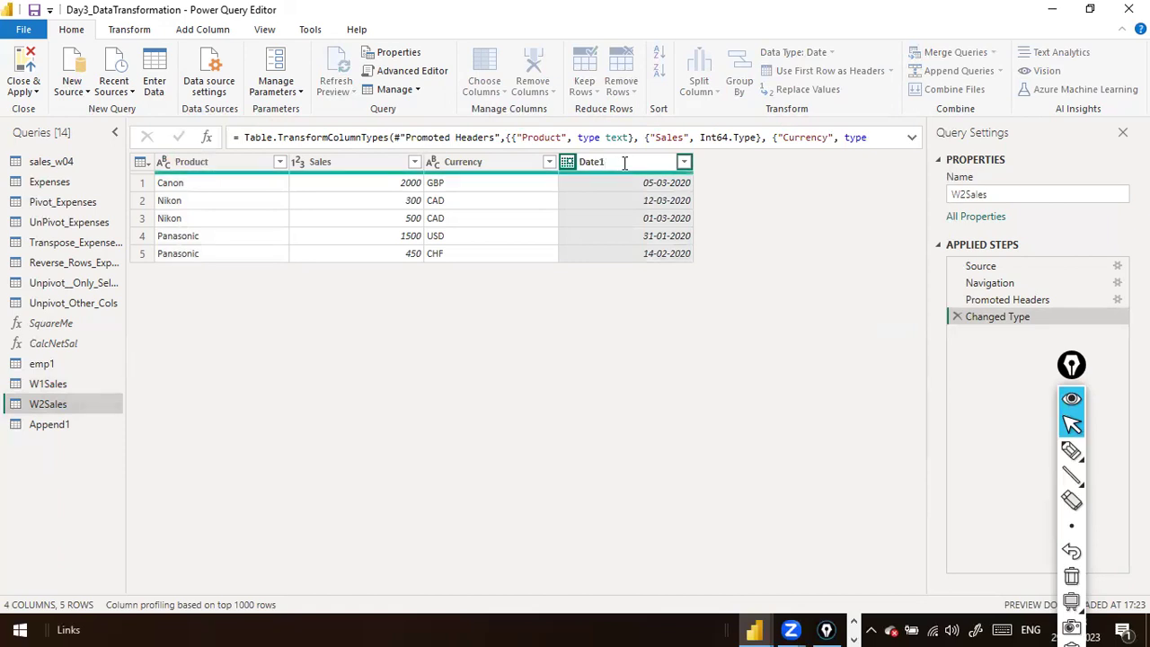
key("Return")
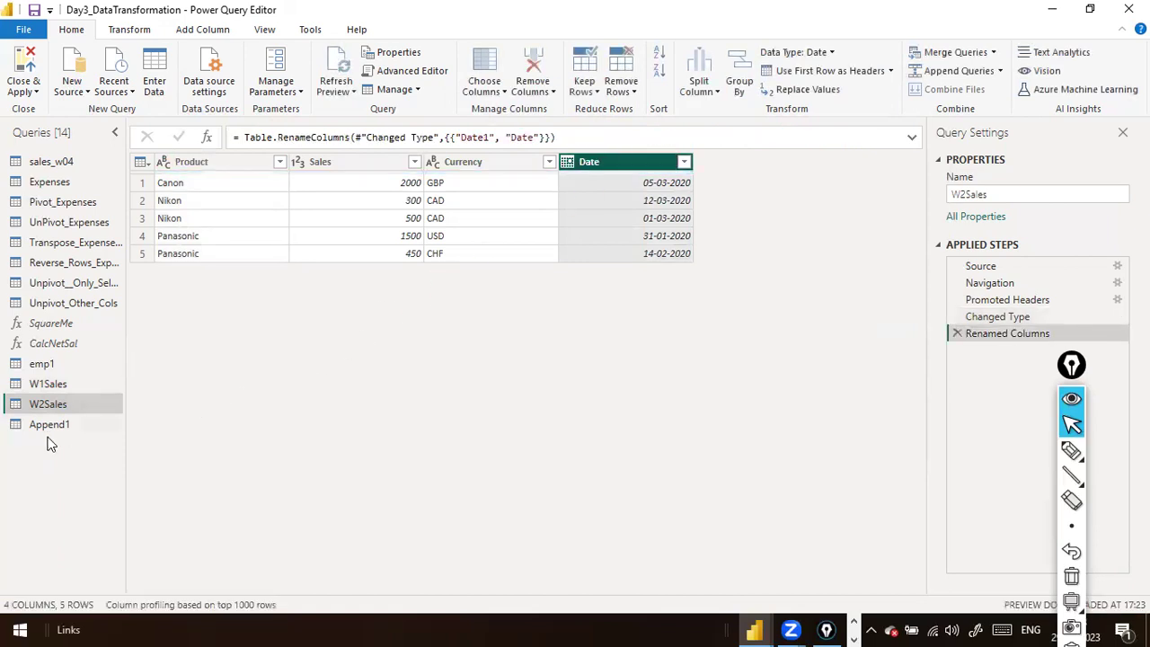
left_click(50, 424)
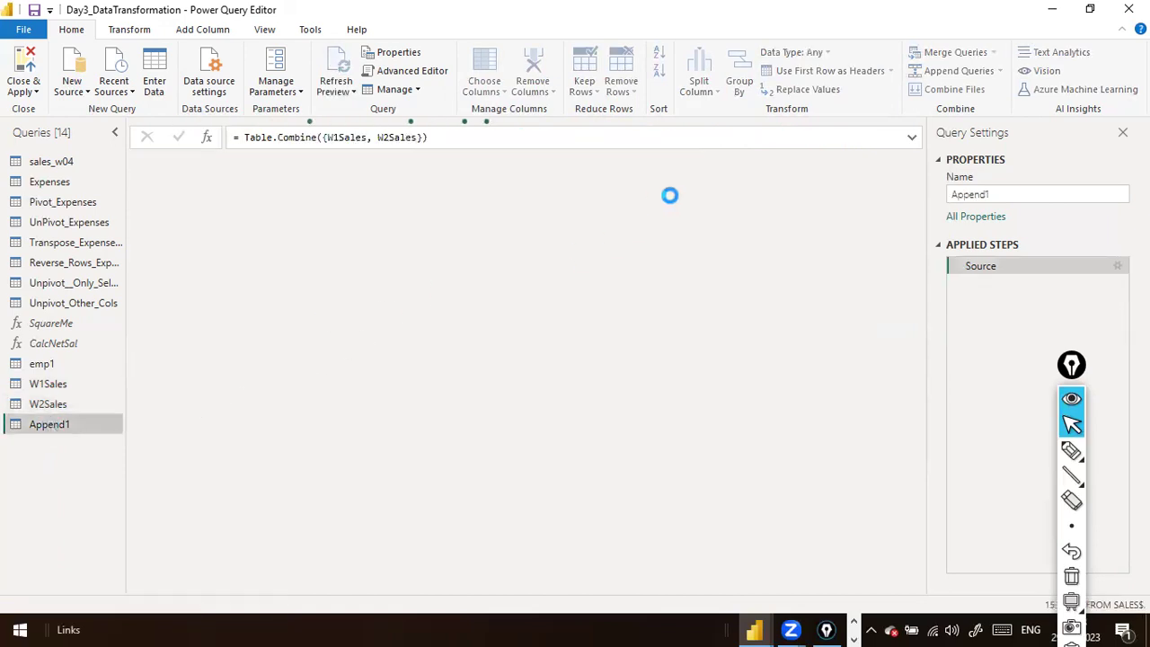
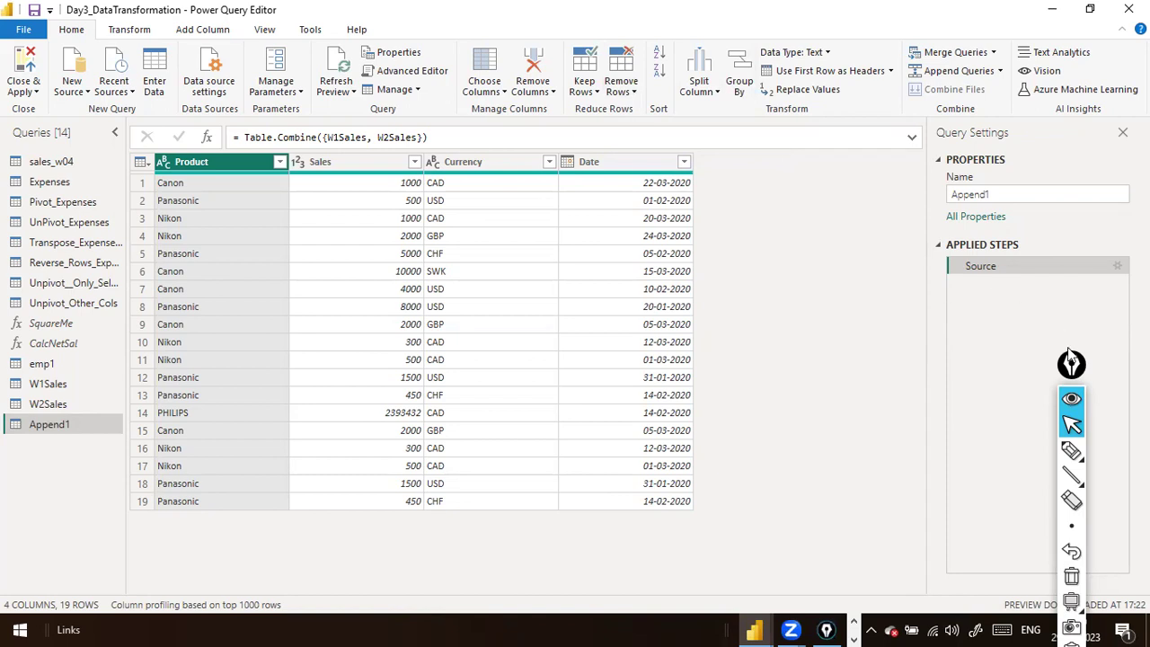
left_click(994, 56)
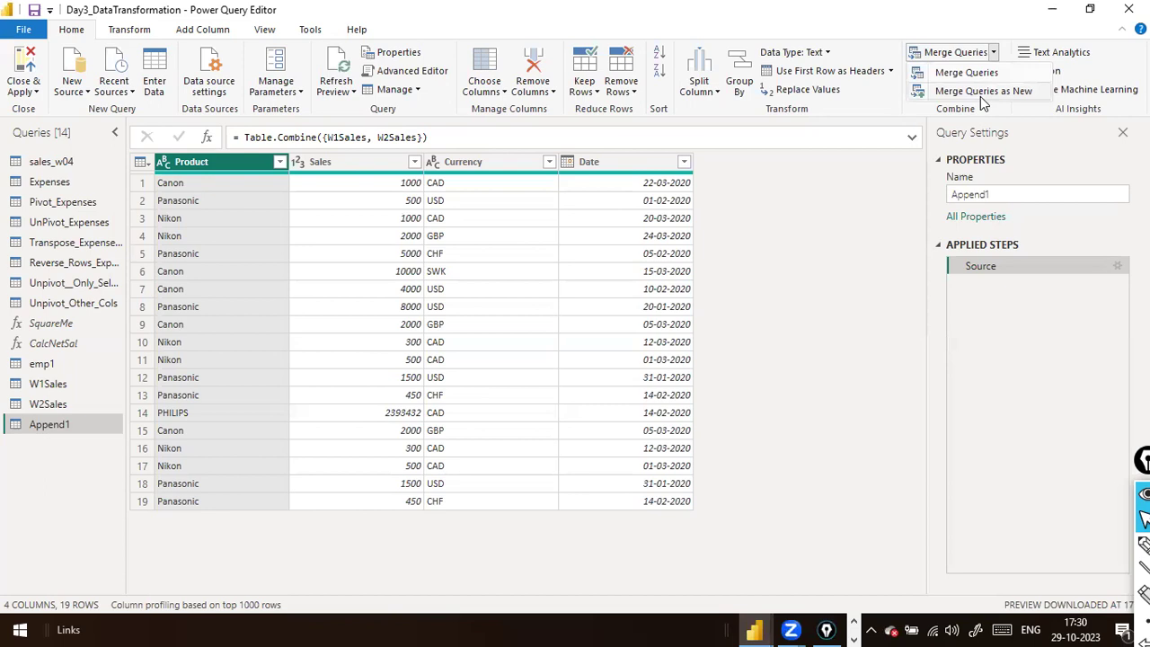
left_click(899, 277)
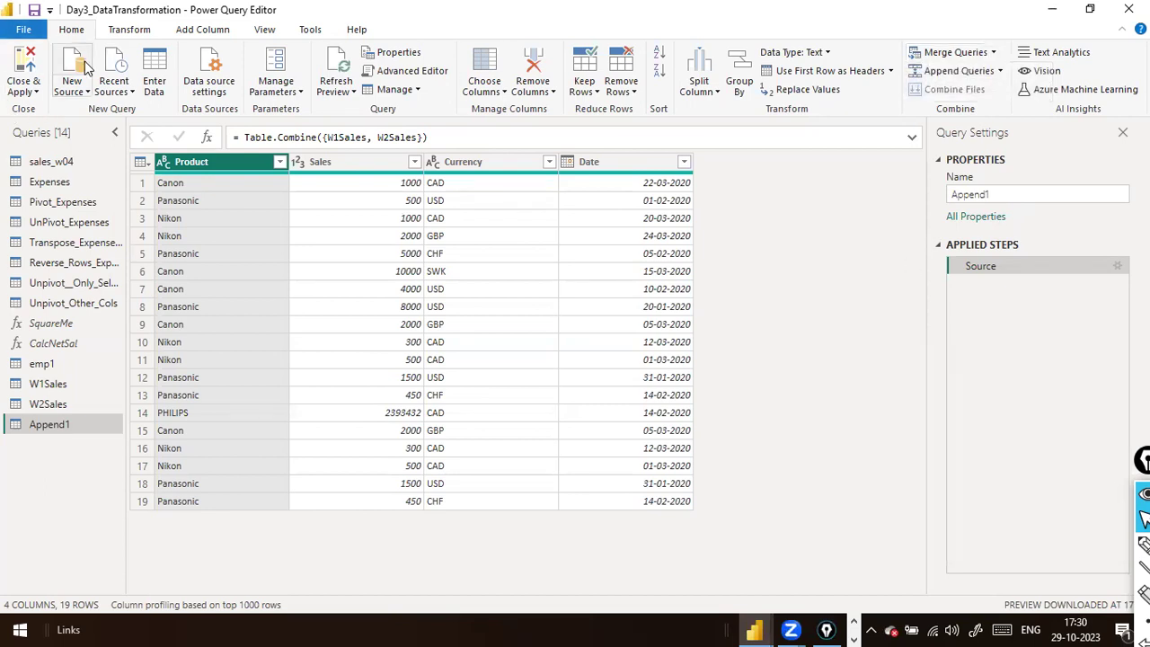
Connect to the Excel workbook SalesFact.xls in the dat1 folder as a new source.
left_click(86, 94)
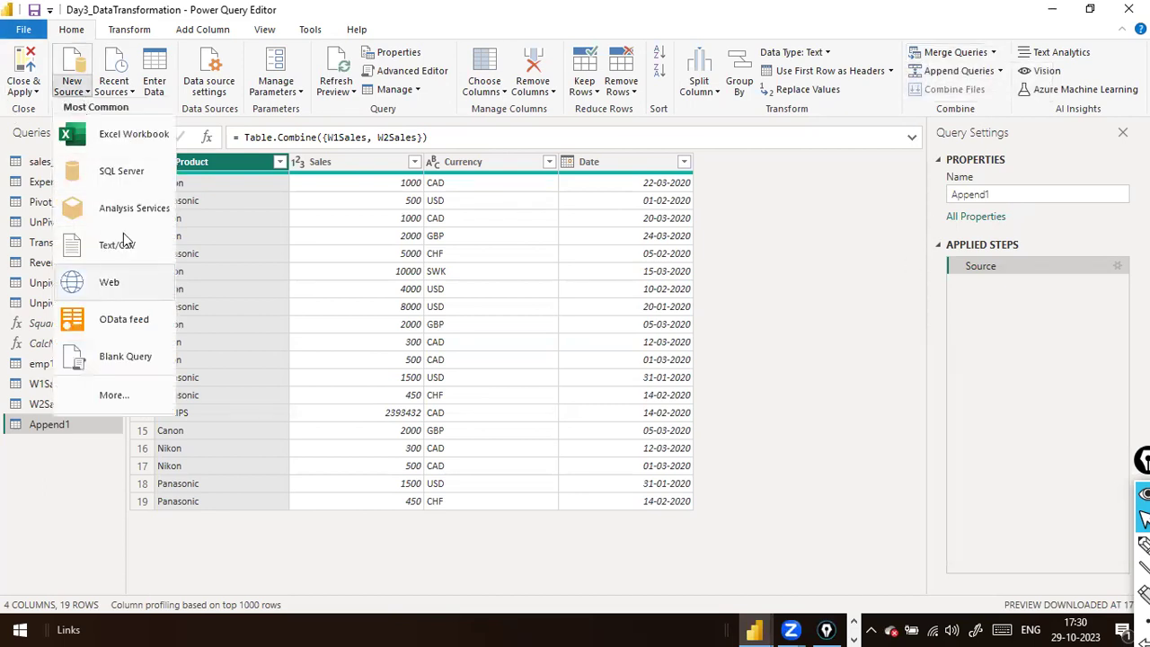
left_click(147, 147)
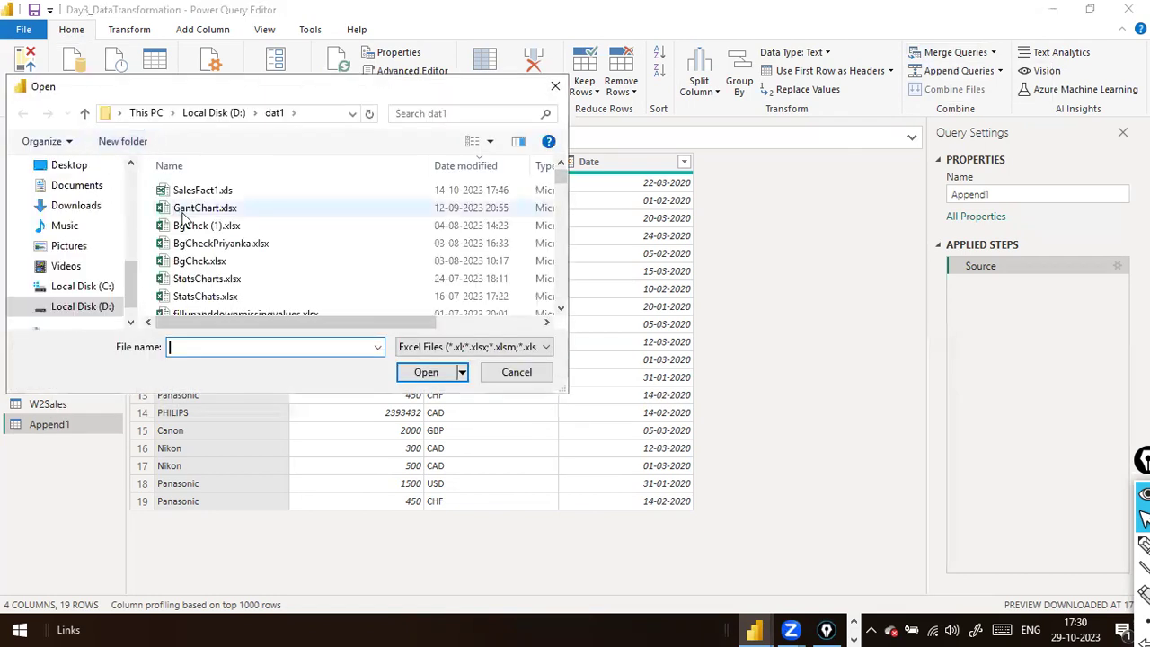
left_click(189, 209)
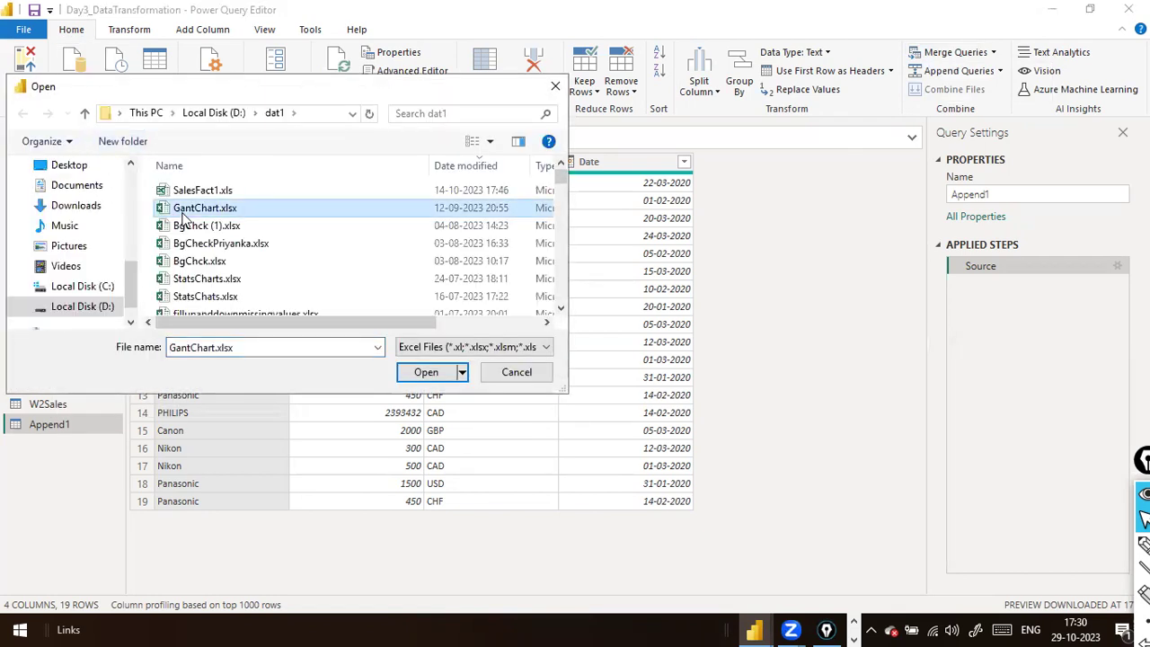
key("s")
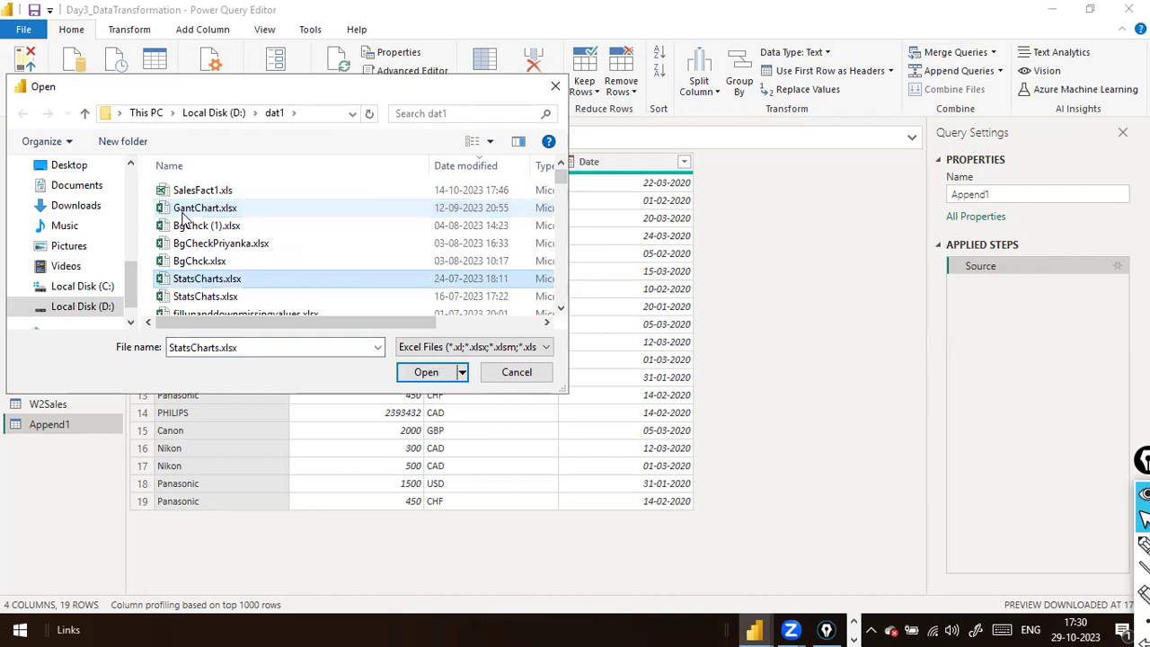
left_click(266, 350)
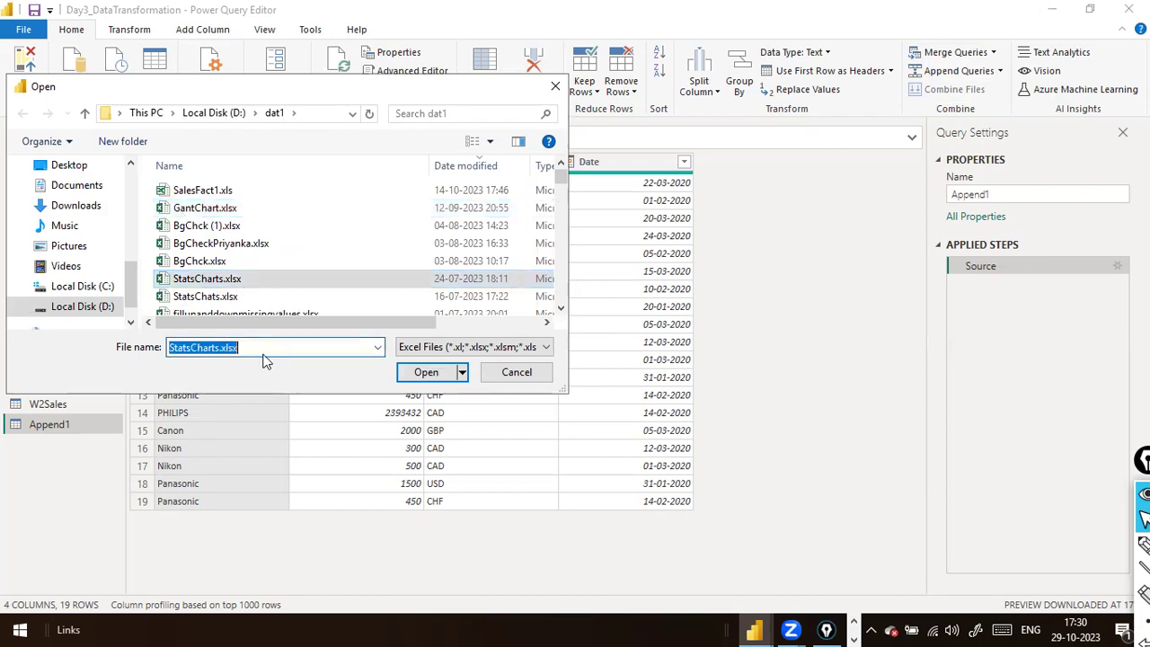
type("sales")
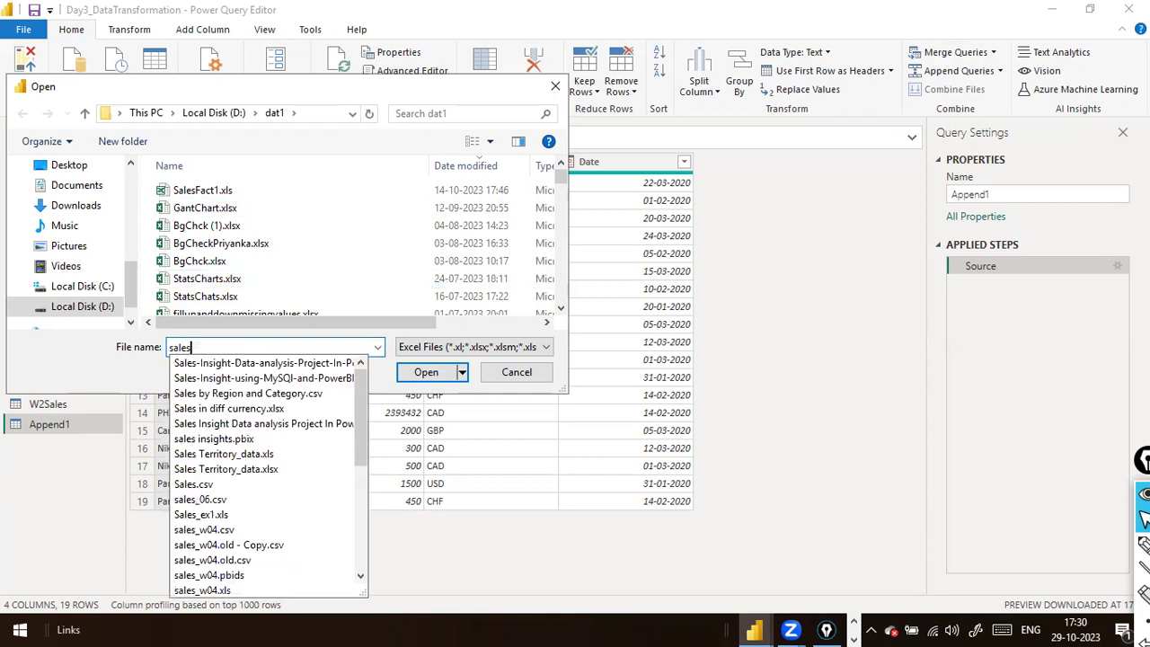
type("fact")
left_click(255, 363)
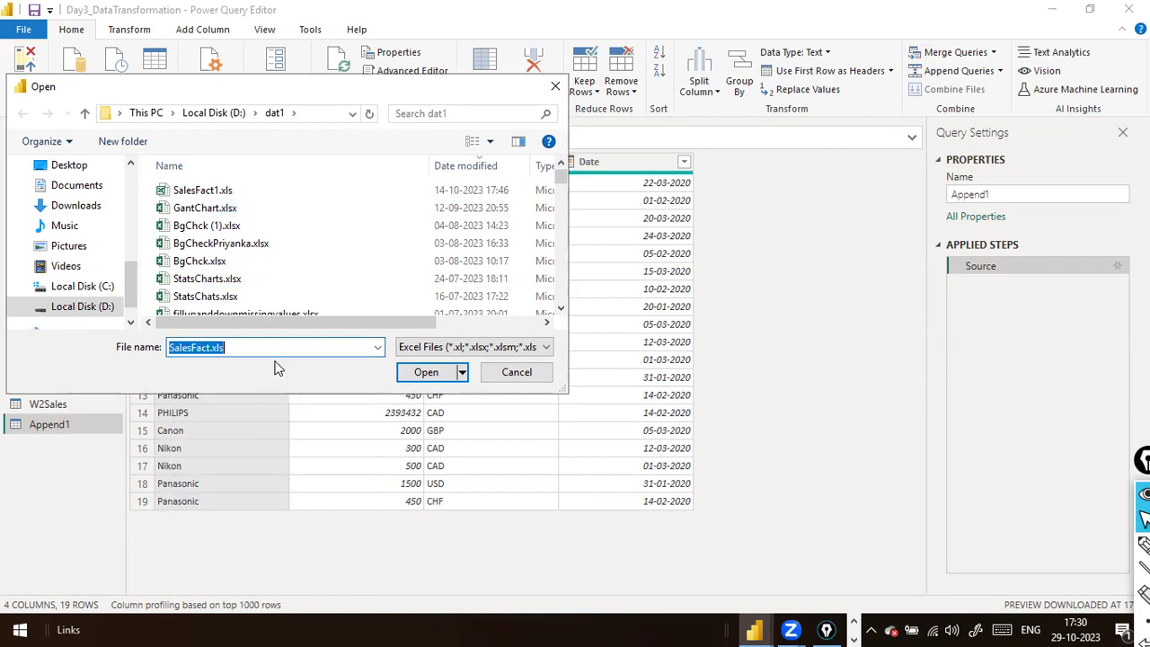
left_click(431, 378)
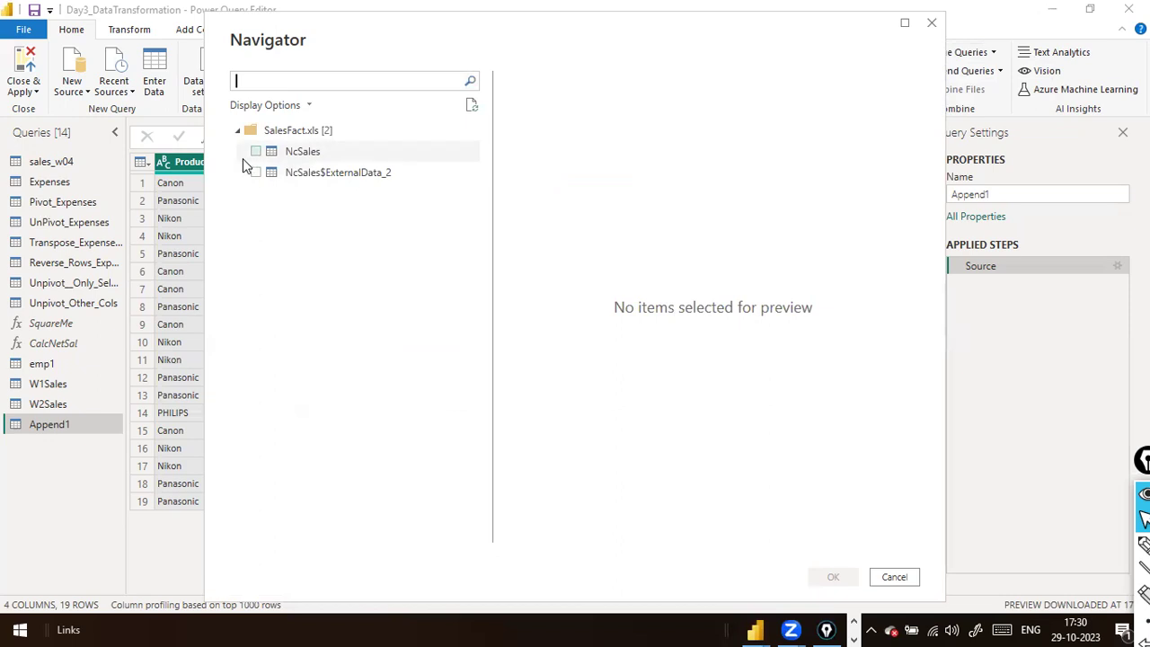
Load the NcSales table from the SalesFact.xls workbook as a query and refresh its outdated preview.
left_click(256, 151)
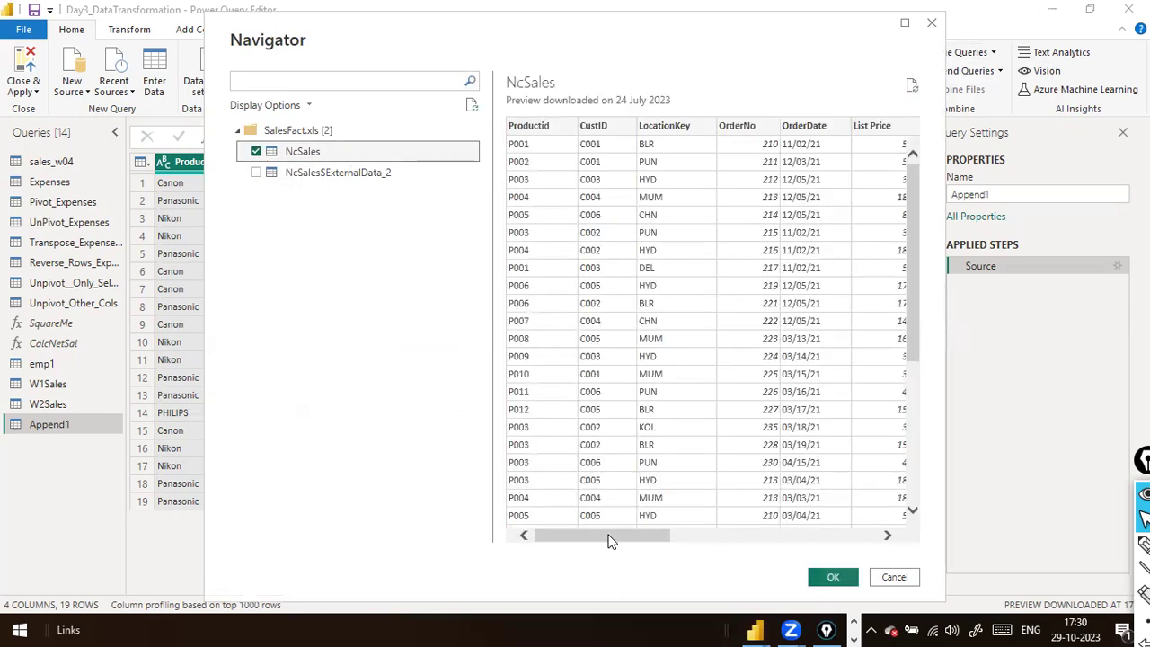
left_click_drag(609, 539, 839, 509)
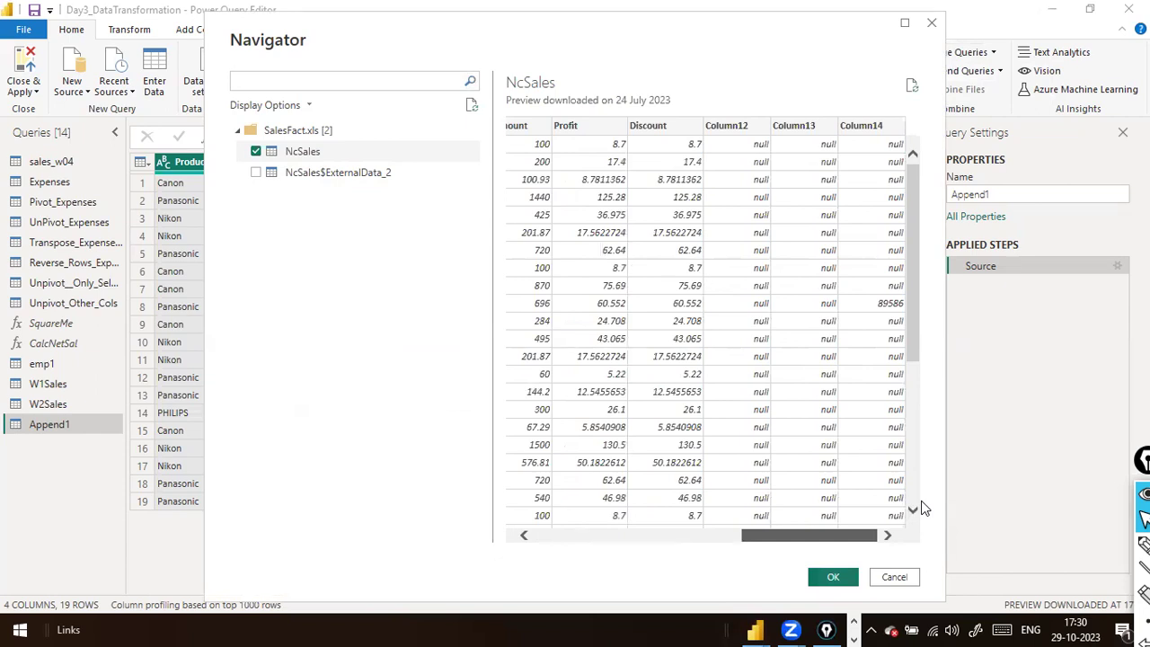
scroll(653, 451, "left", 10)
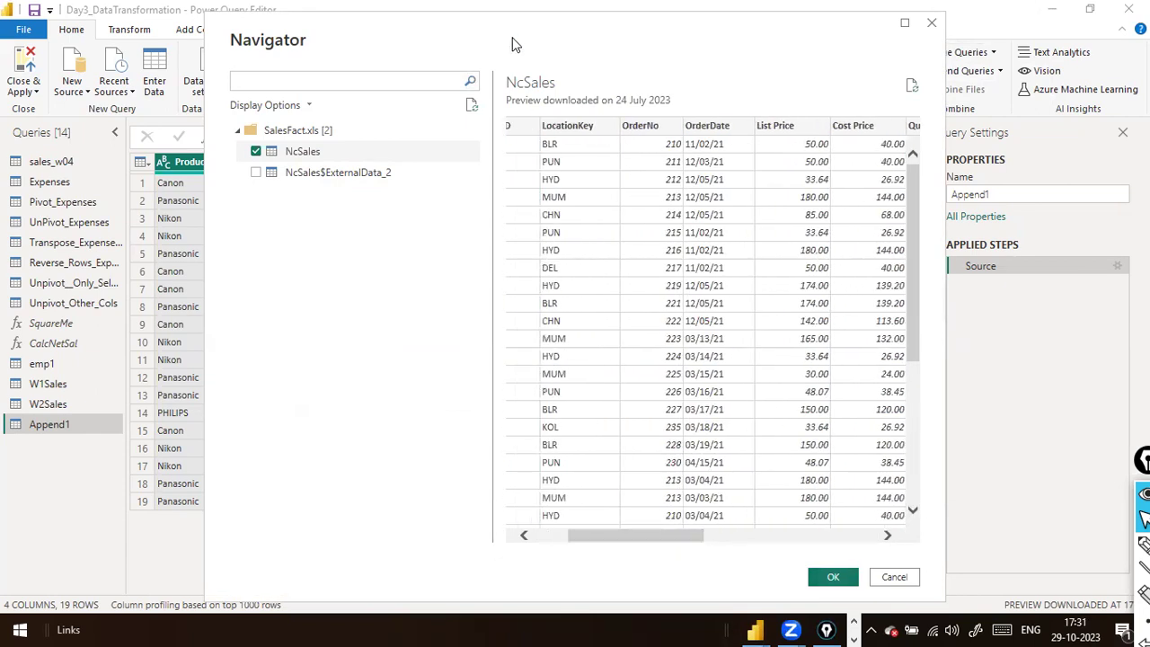
left_click_drag(514, 45, 404, 34)
left_click(722, 566)
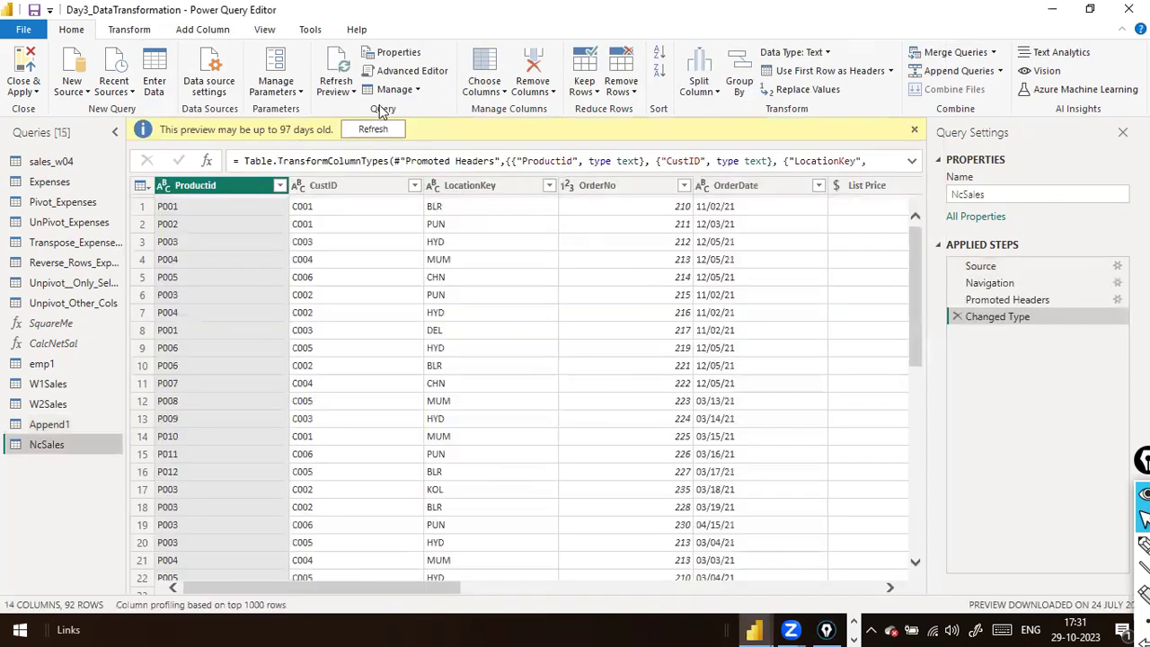
left_click(370, 129)
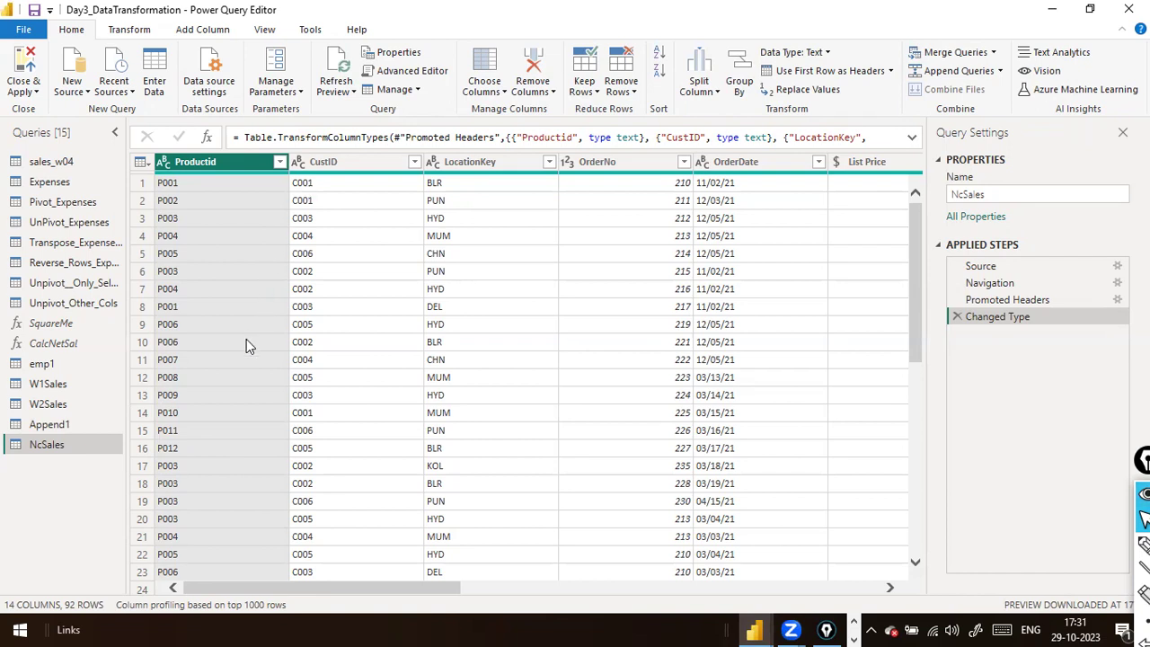
Rename the NcSales query to SalesFact.
double_click(88, 440)
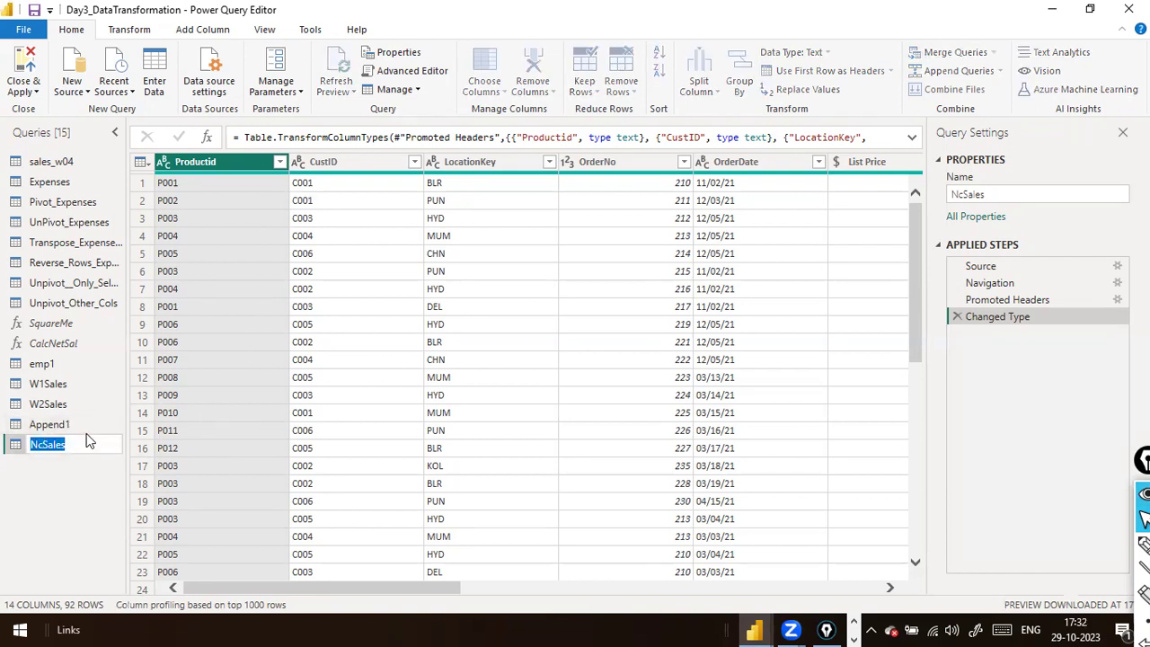
type("SalesFact")
key("Return")
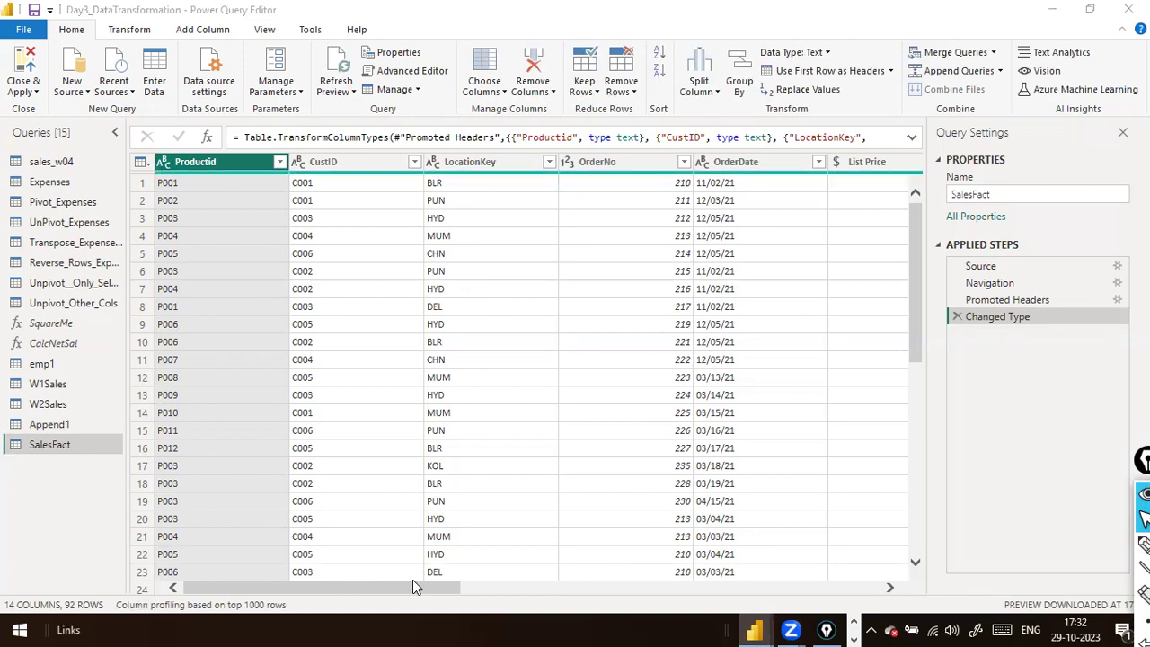
Remove the columns Column12, Column13 and Column14 from the SalesFact query.
left_click_drag(412, 586, 834, 586)
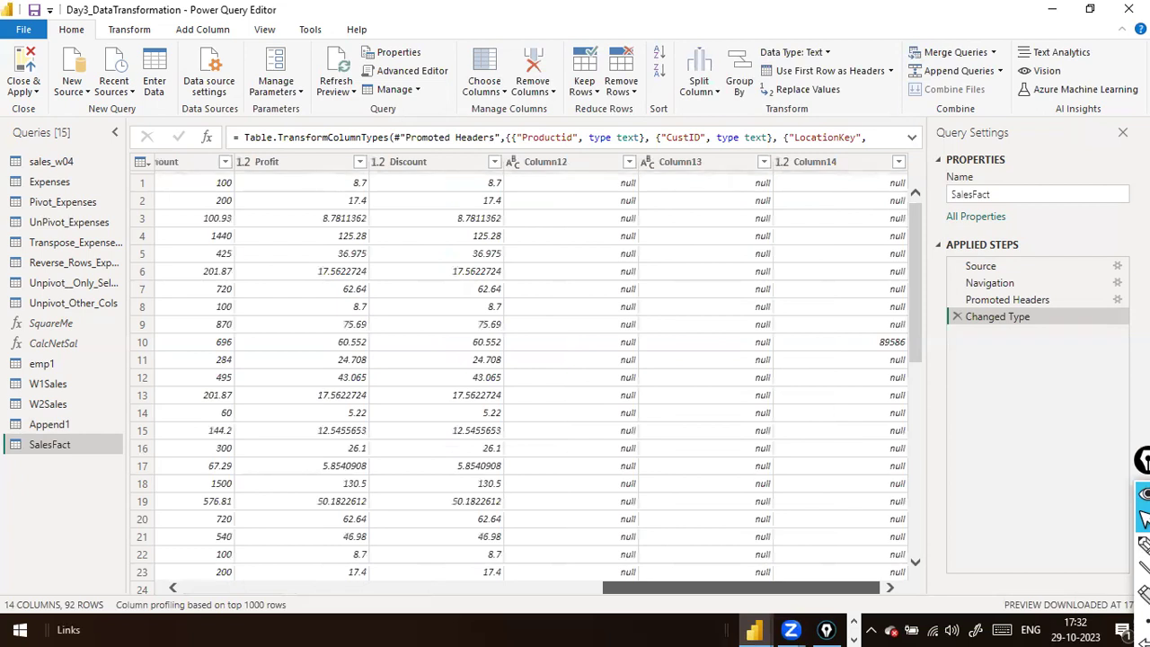
left_click(558, 161)
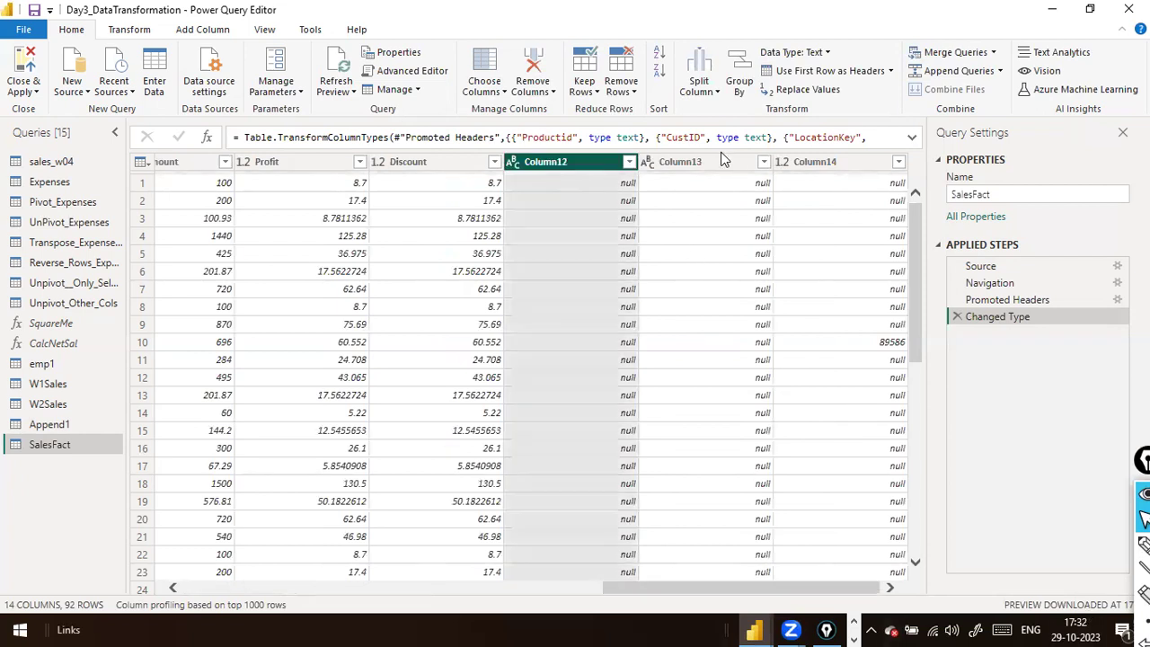
left_click(718, 162, "ctrl")
left_click(803, 162, "ctrl")
right_click(804, 164)
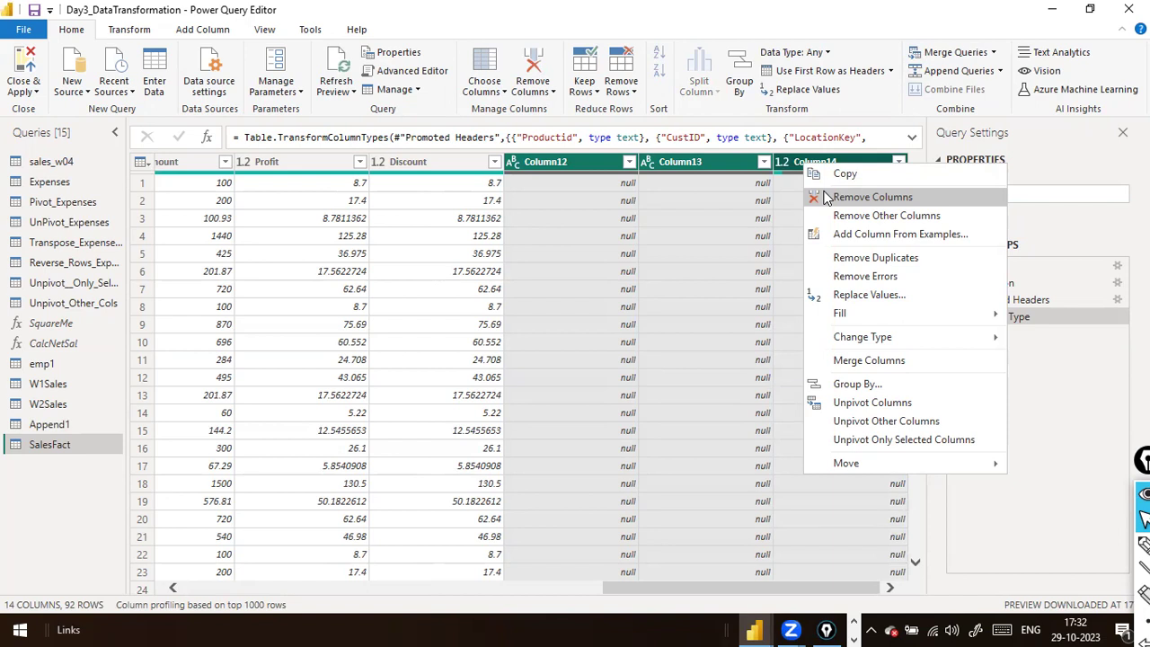
left_click(827, 196)
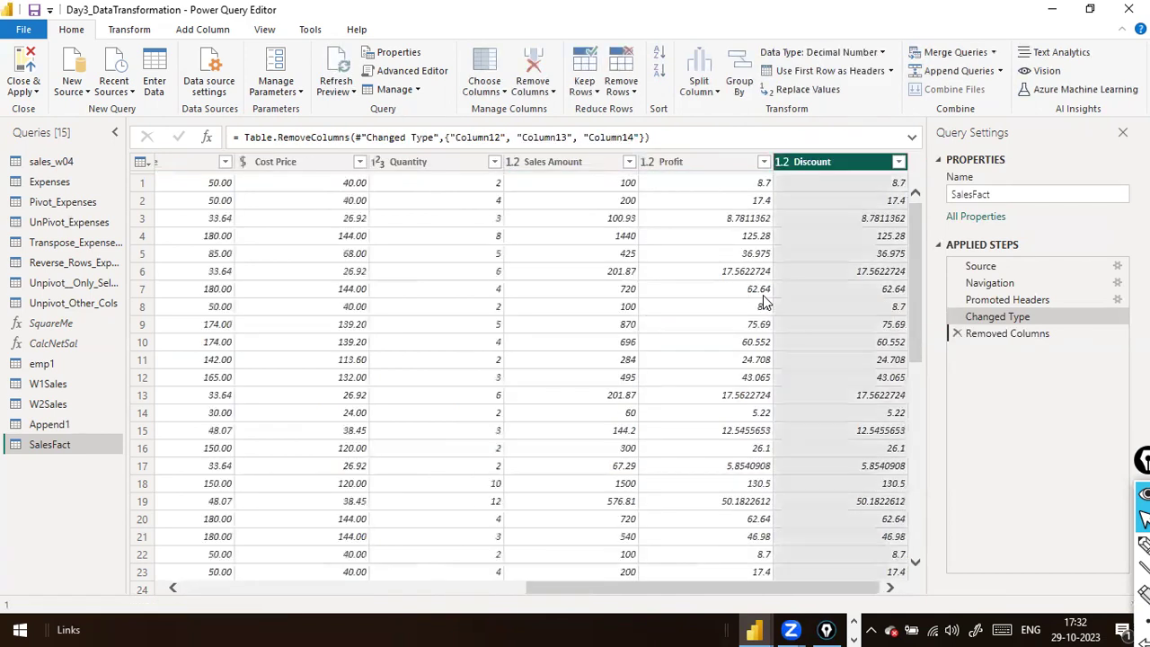
left_click(504, 588)
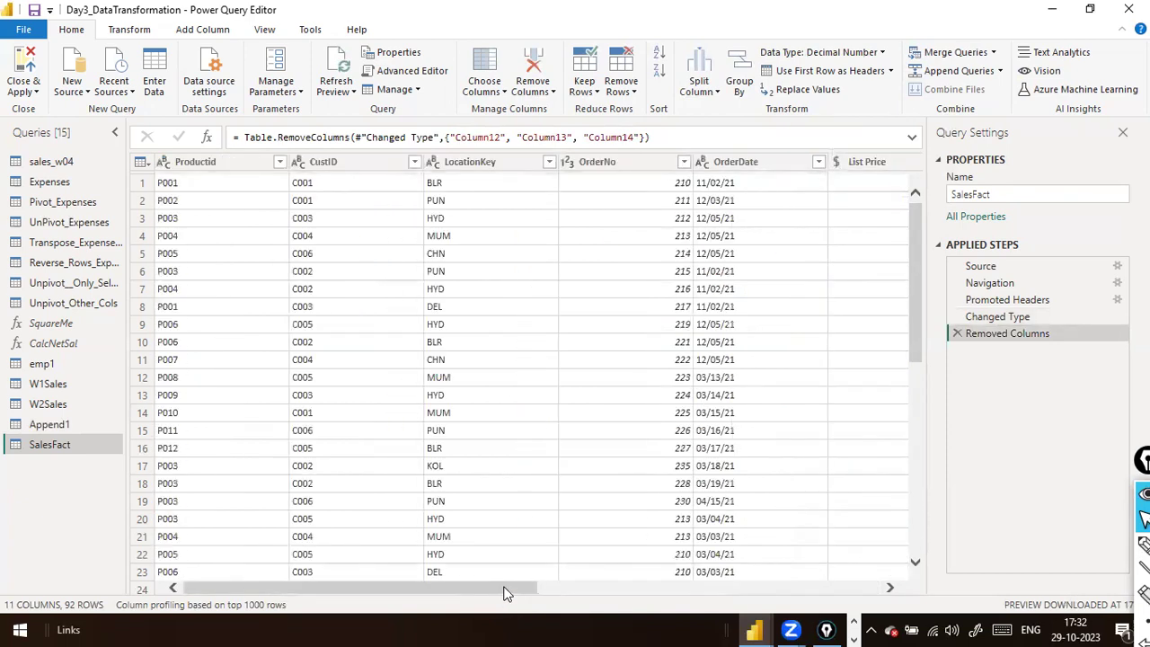
left_click_drag(504, 589, 1006, 550)
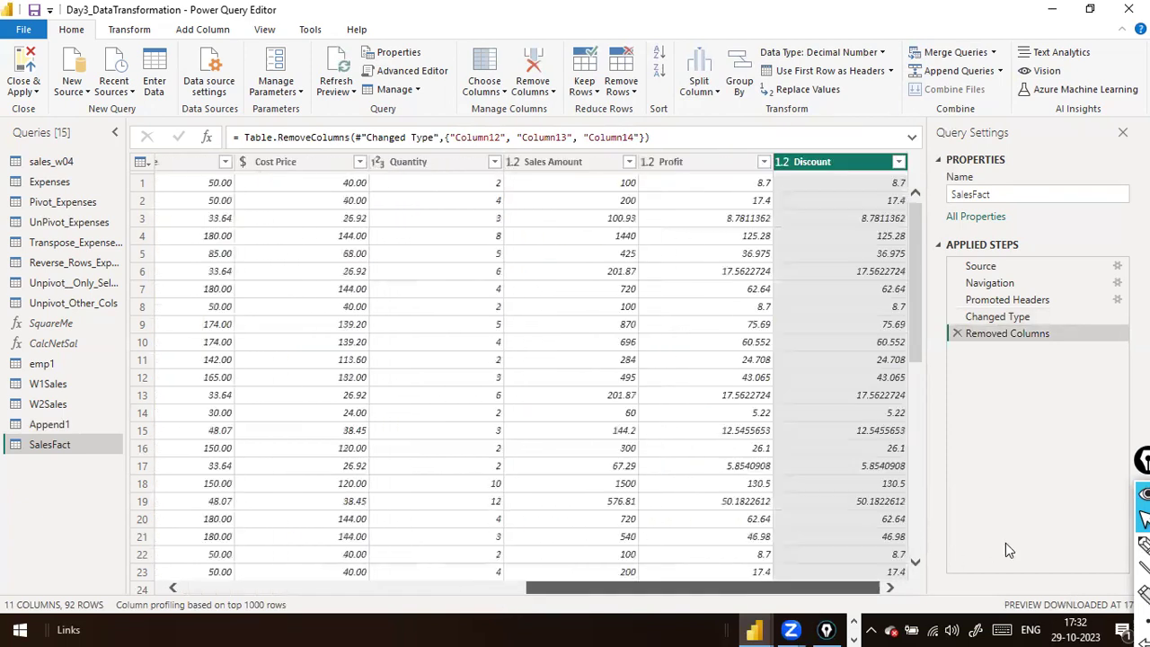
scroll(300, 503, "left", 10)
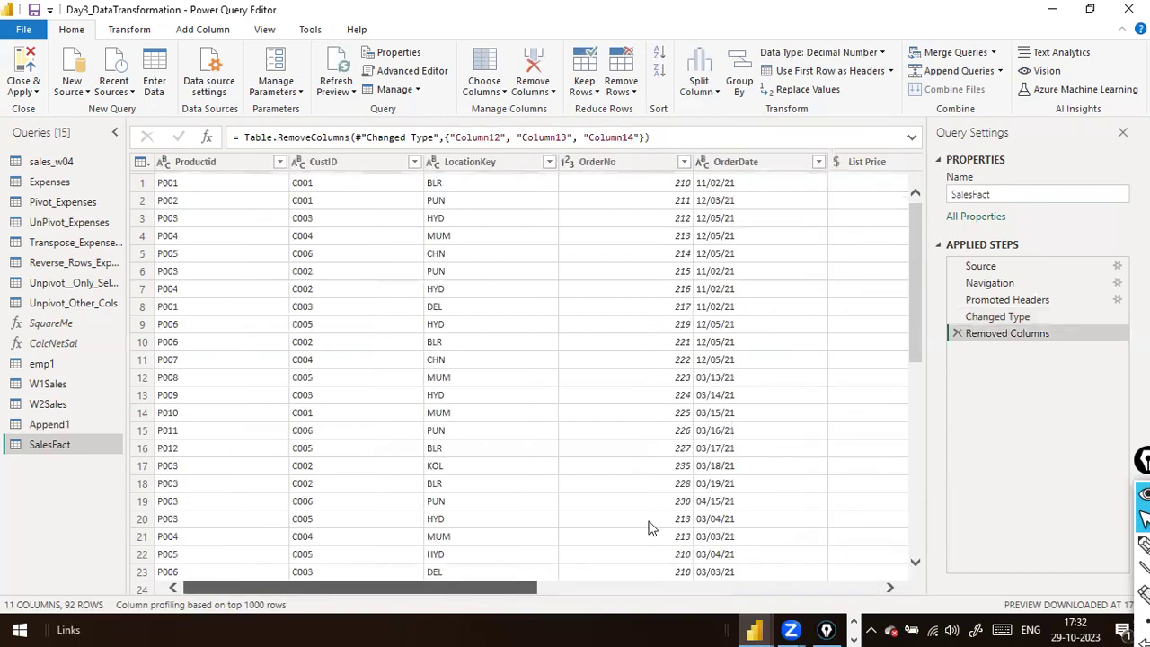
scroll(651, 528, "right", 10)
scroll(436, 539, "left", 10)
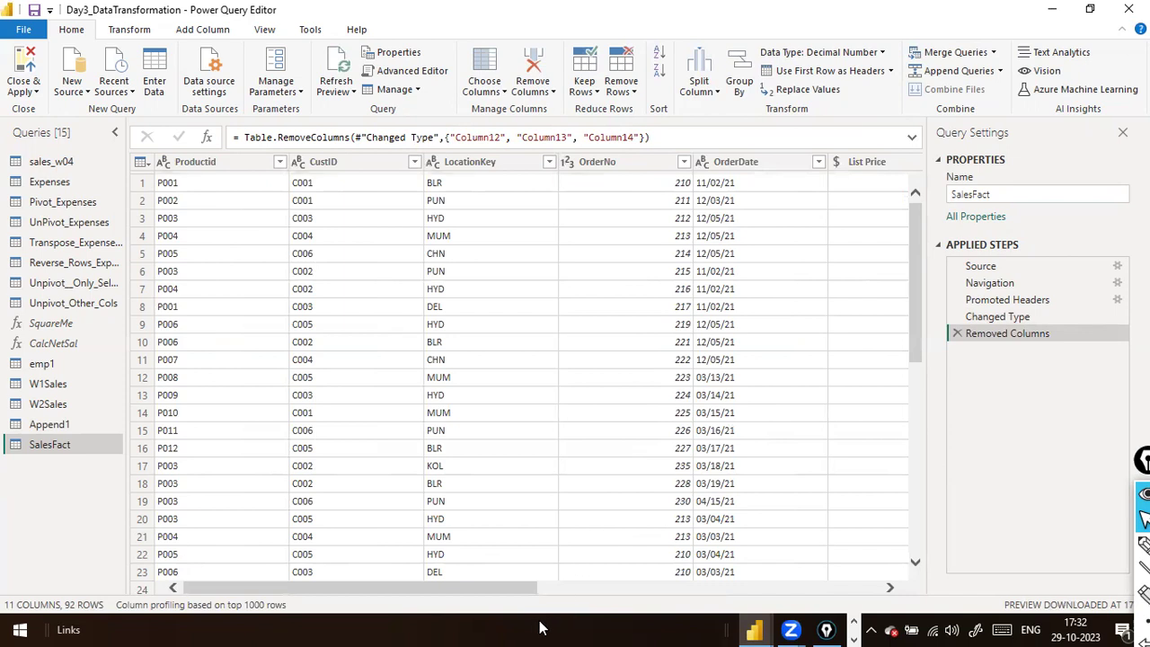
Load Sheet1 of the Excel workbook DimCustomer.xls from the dat1 folder as a new query.
left_click(77, 95)
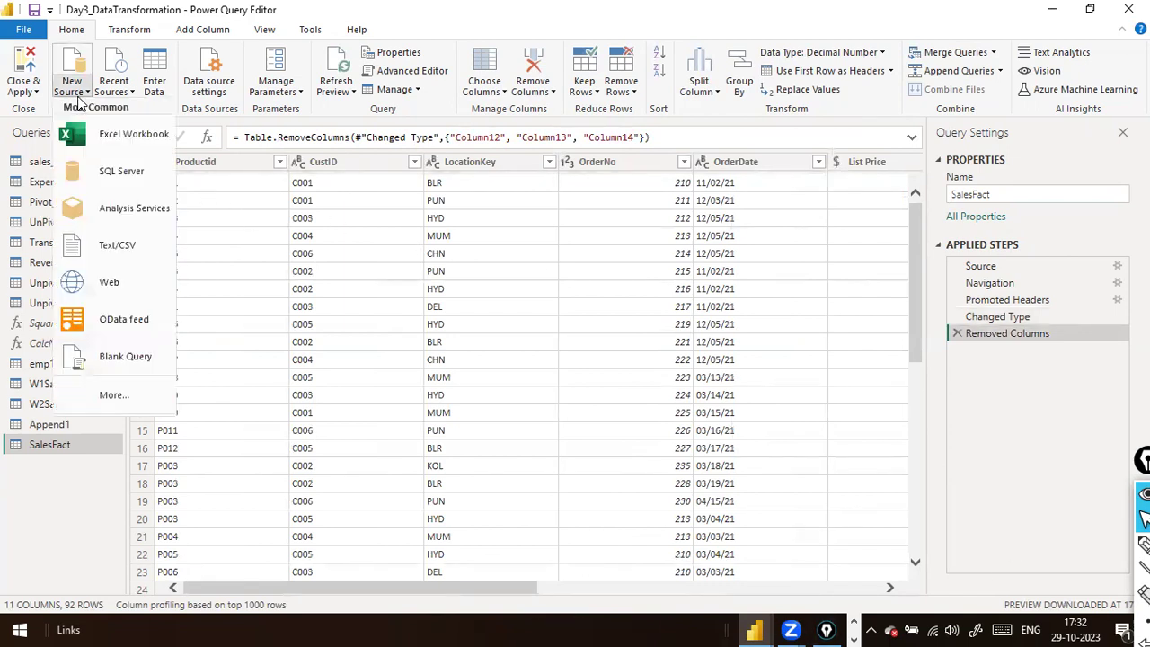
left_click(74, 135)
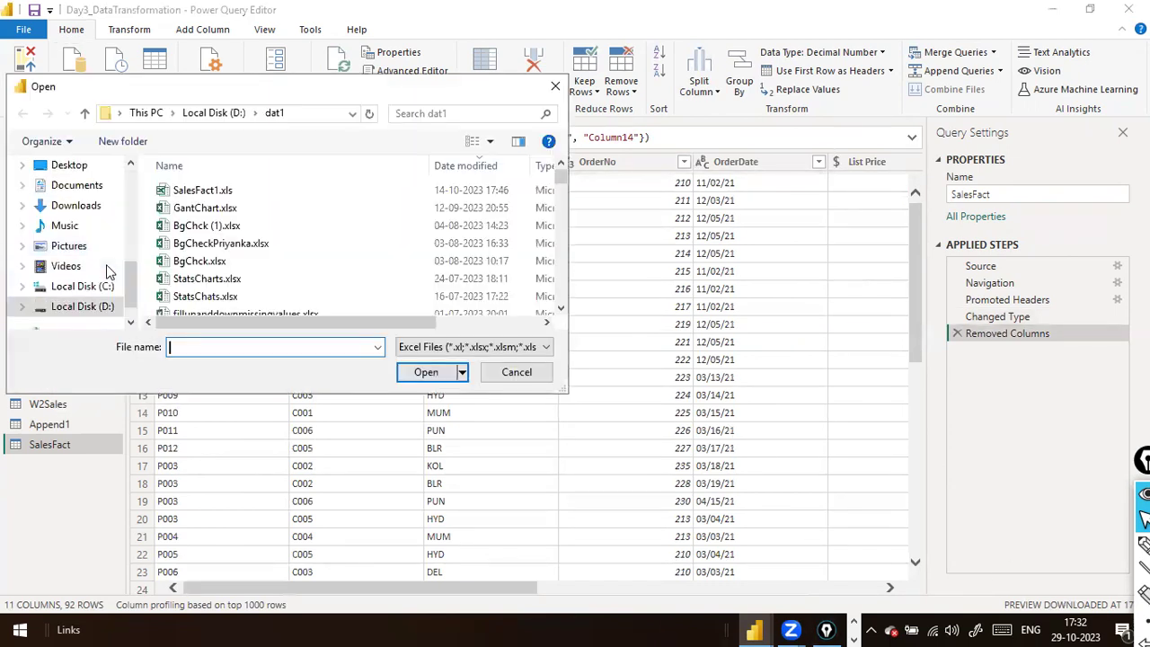
left_click(234, 264)
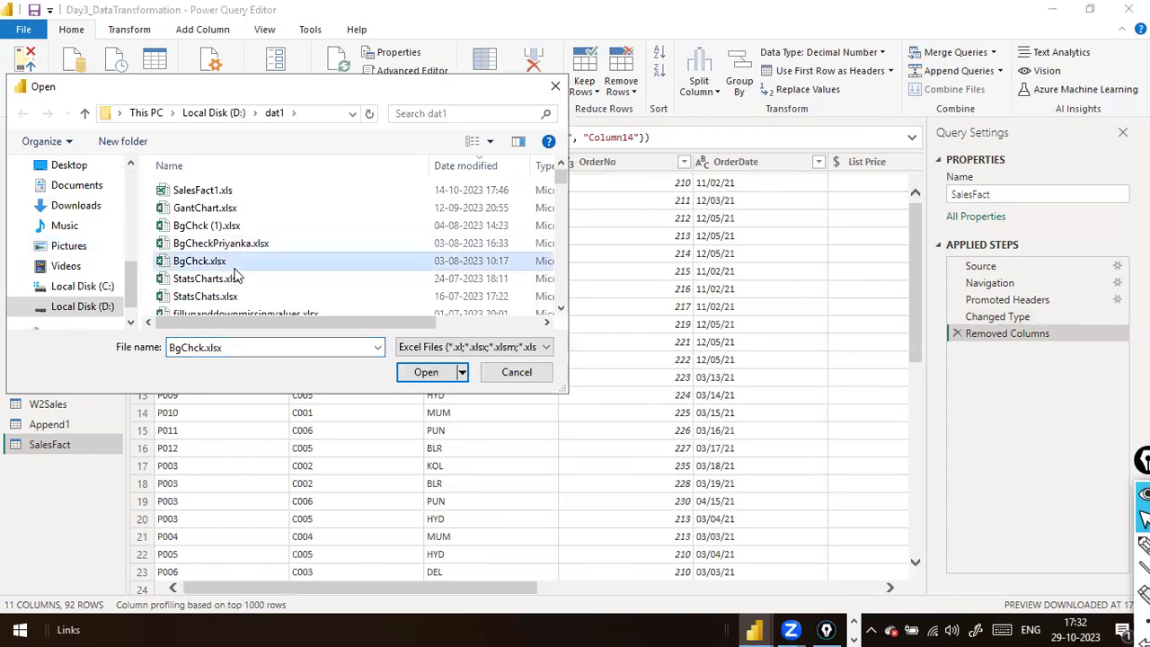
key("d")
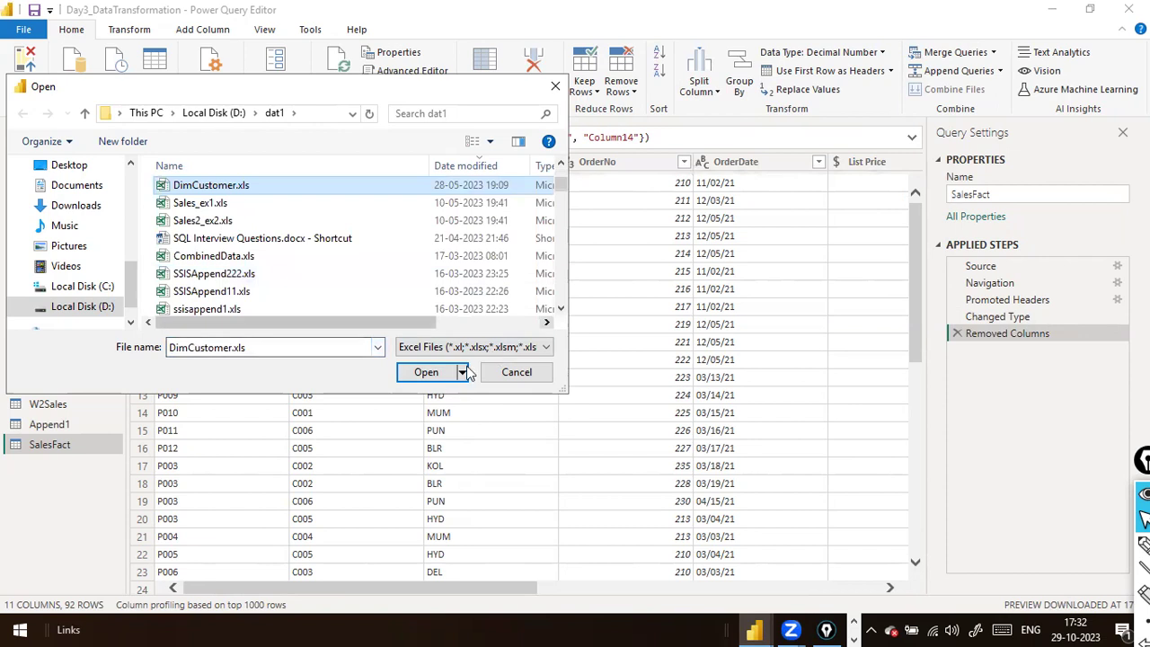
left_click(447, 375)
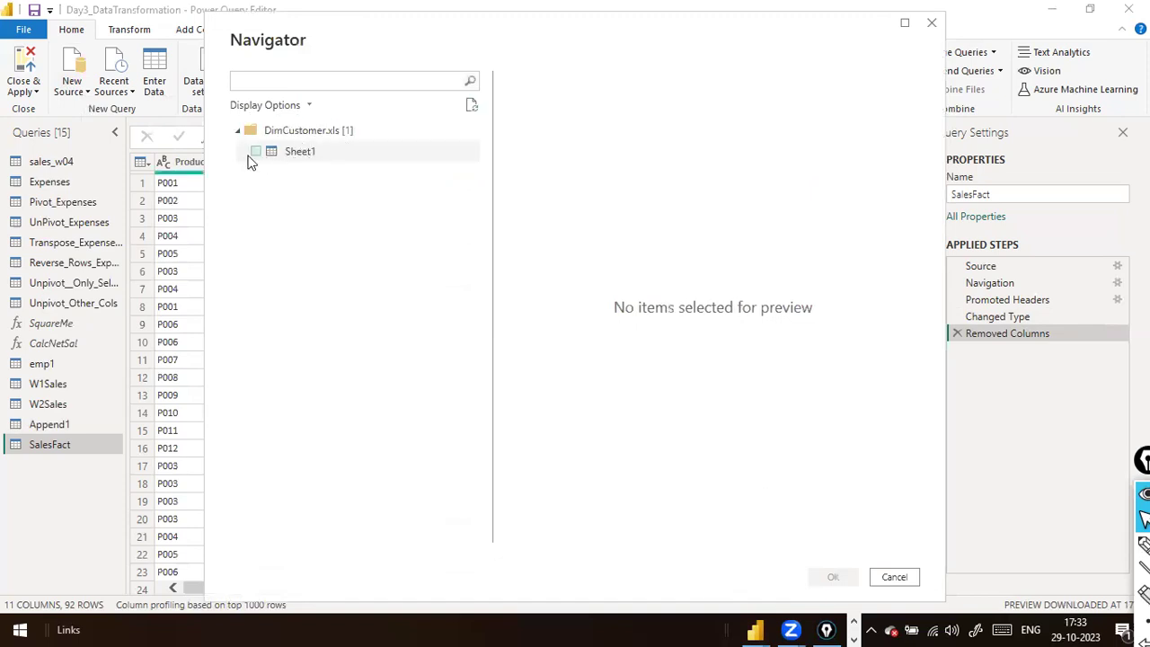
left_click(255, 152)
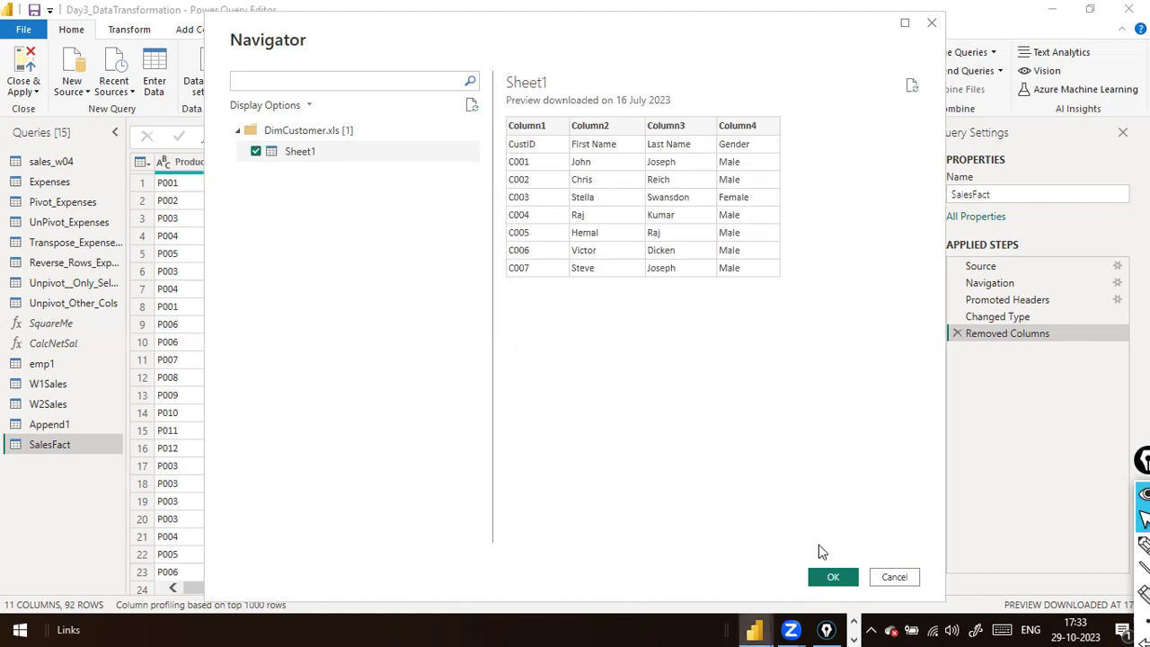
left_click(834, 579)
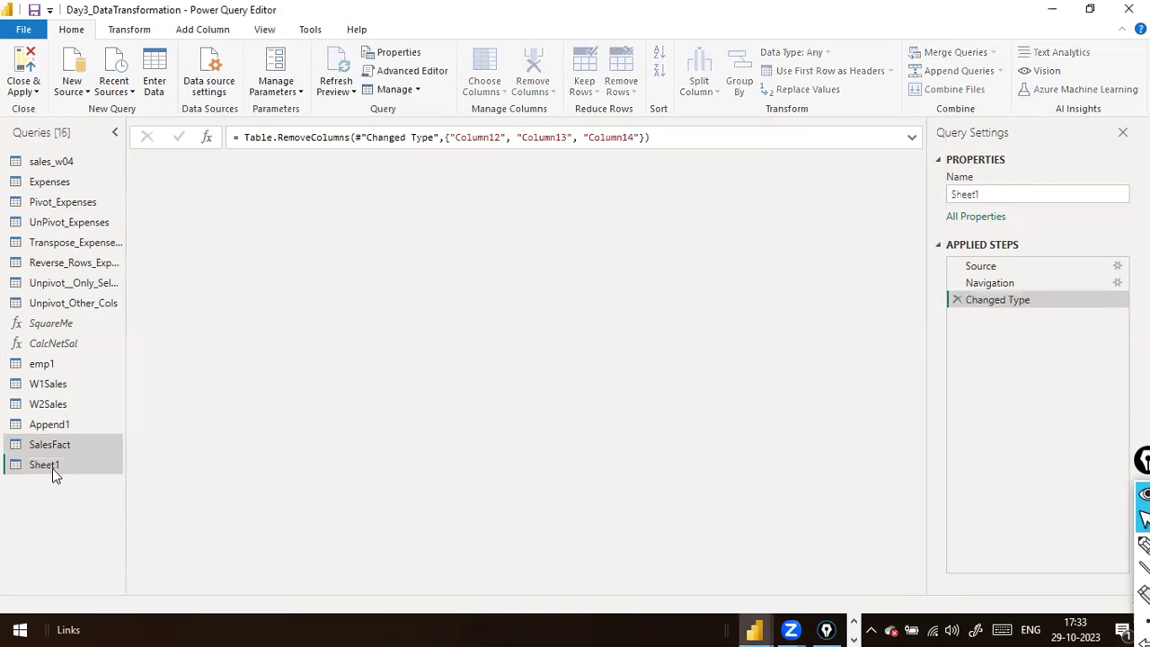
Rename the Sheet1 query to DimCustomer.
key("F2")
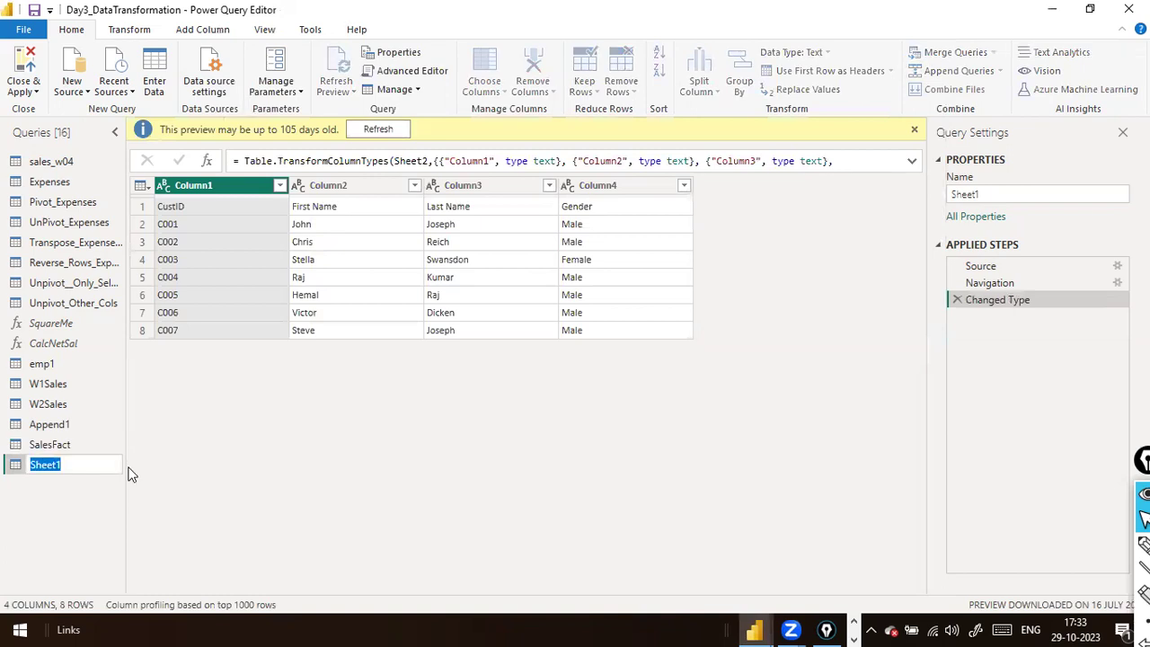
type("DimCustomer")
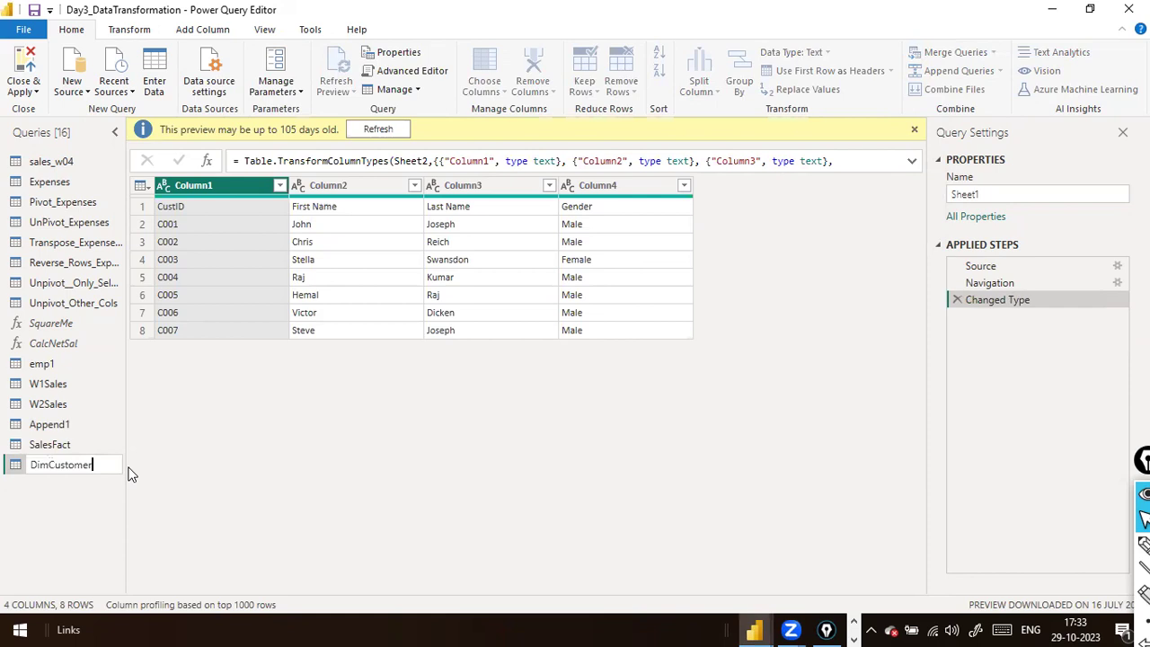
key("Return")
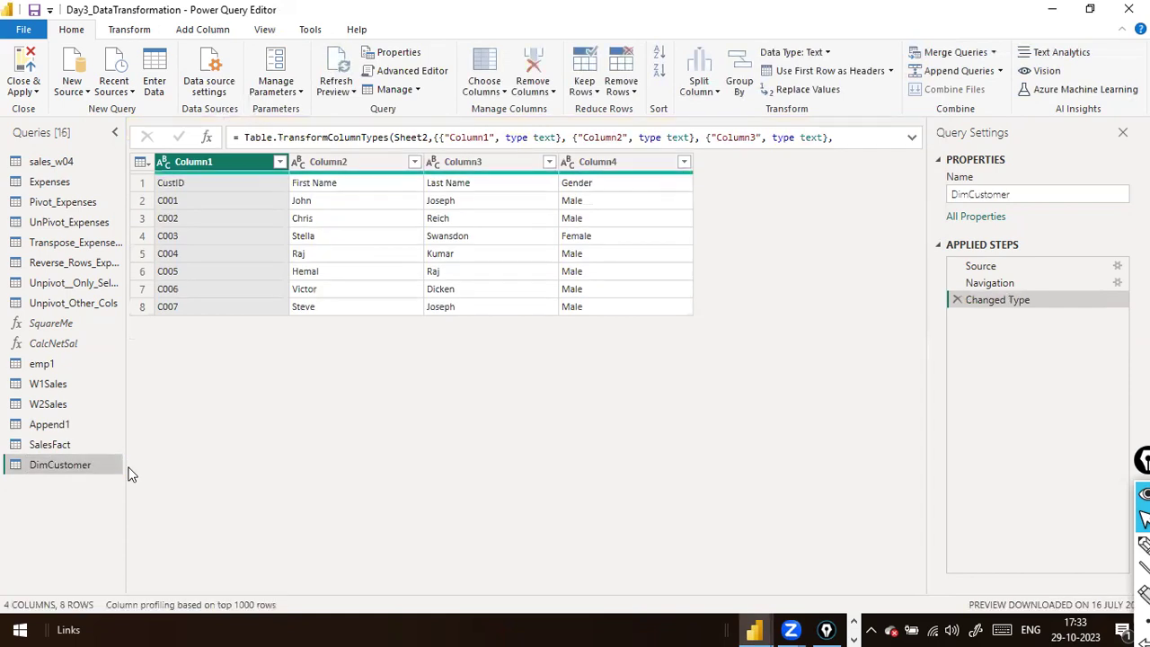
Promote the first row of the DimCustomer query to column headers.
left_click(126, 32)
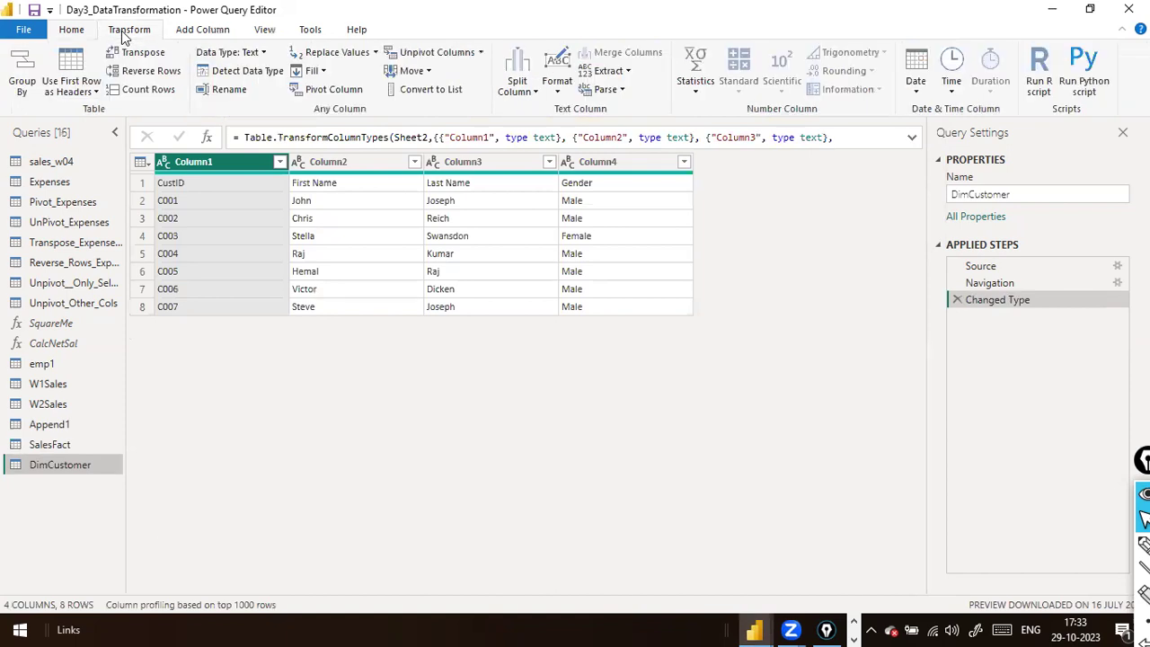
left_click(96, 92)
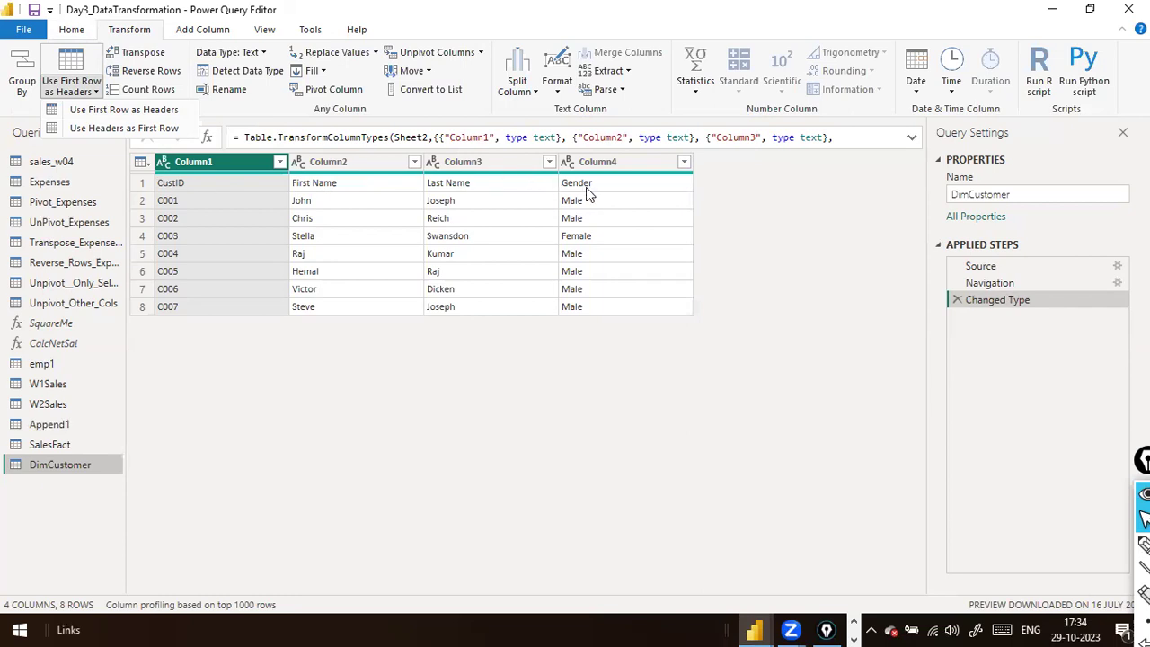
left_click(83, 108)
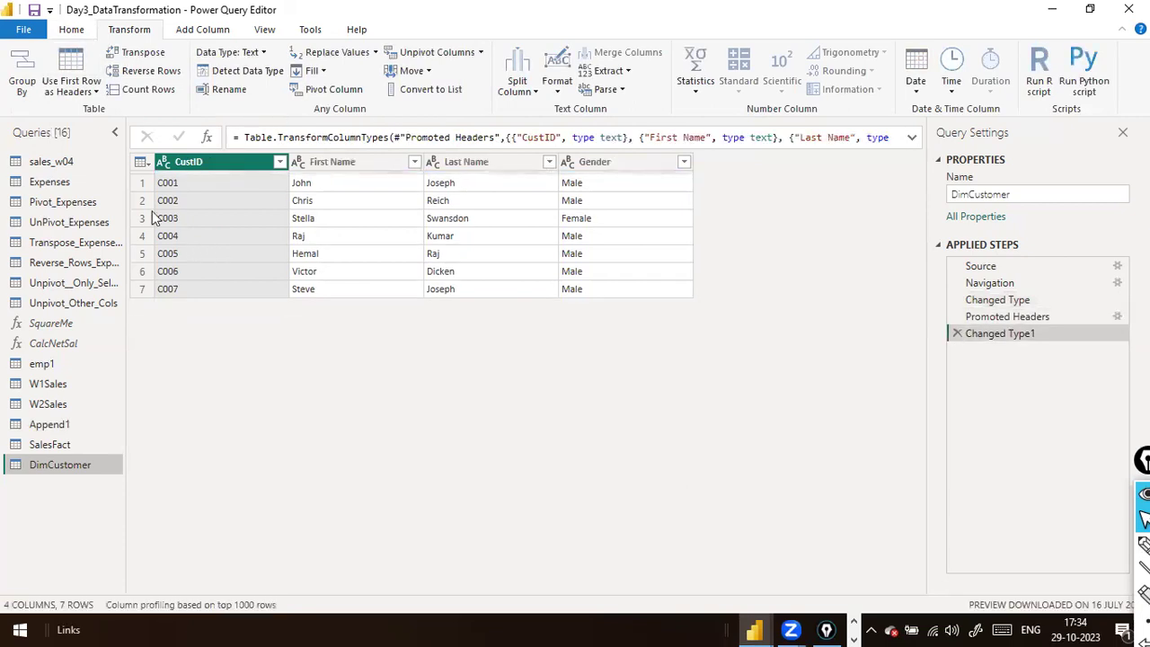
left_click(97, 92)
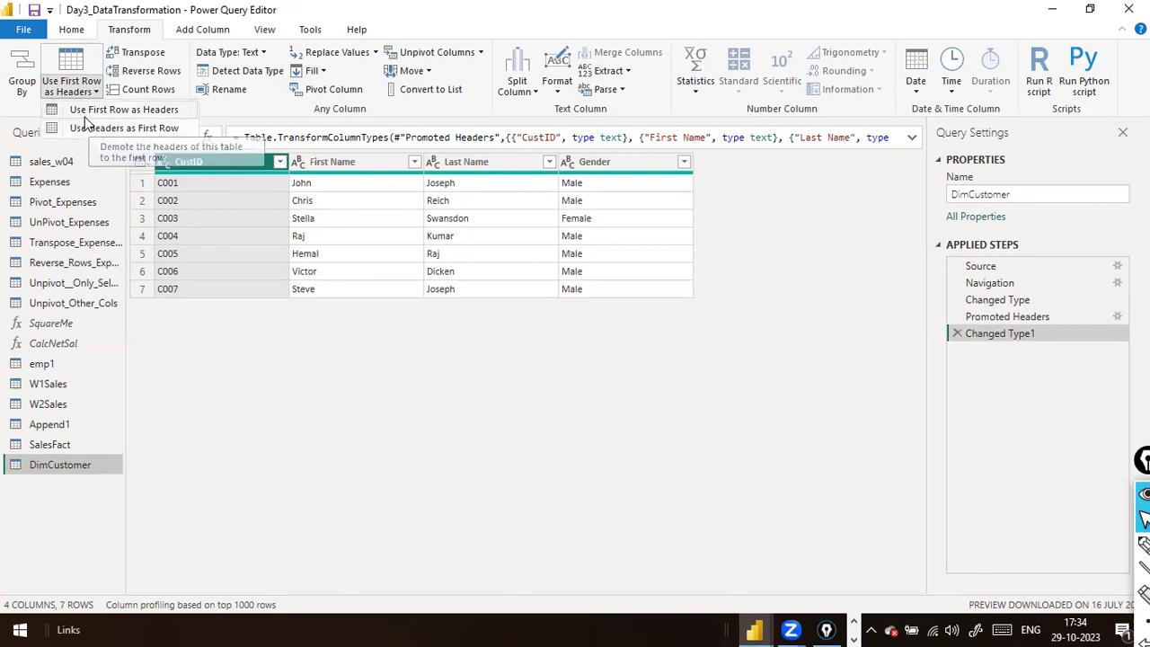
left_click(127, 127)
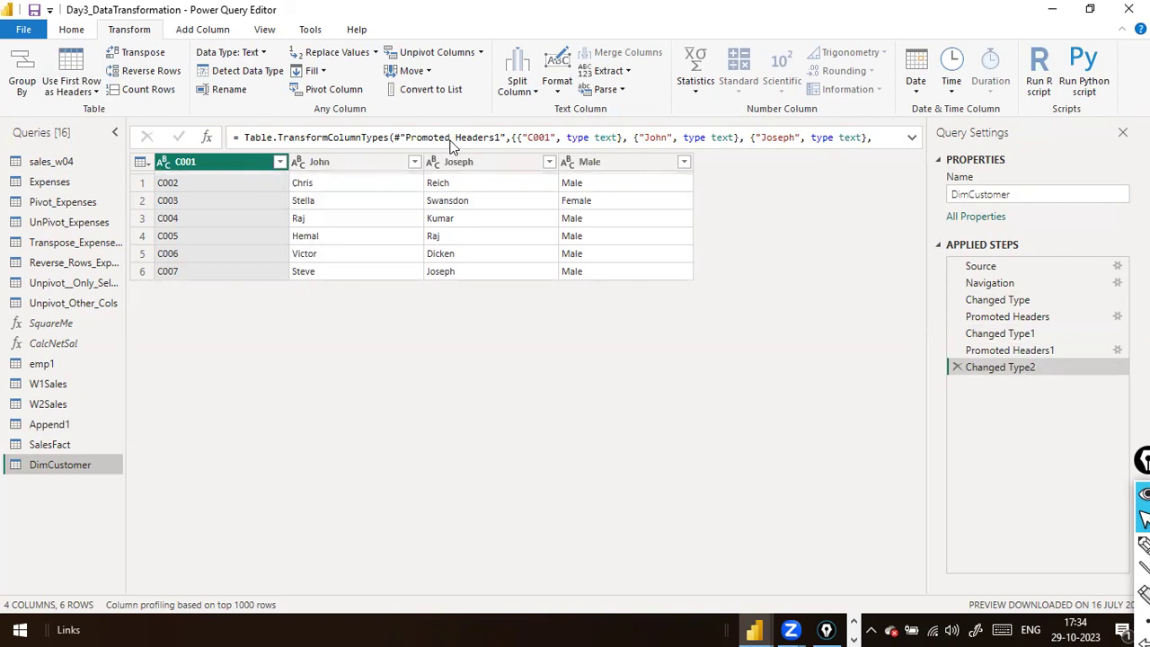
left_click(952, 368)
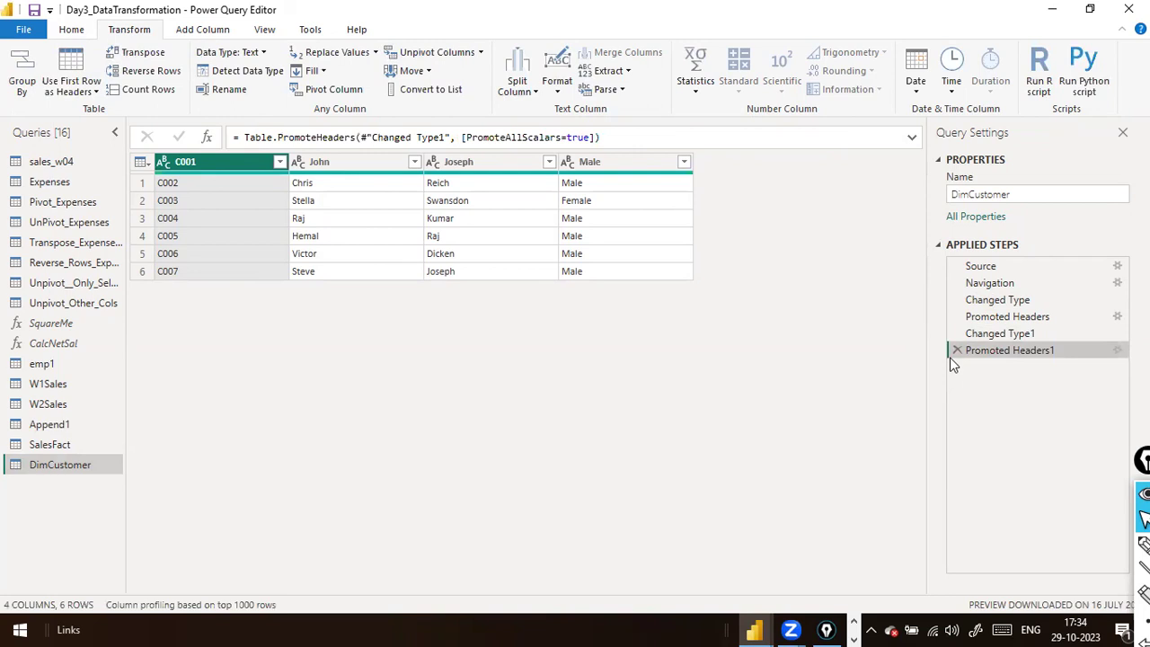
left_click(952, 350)
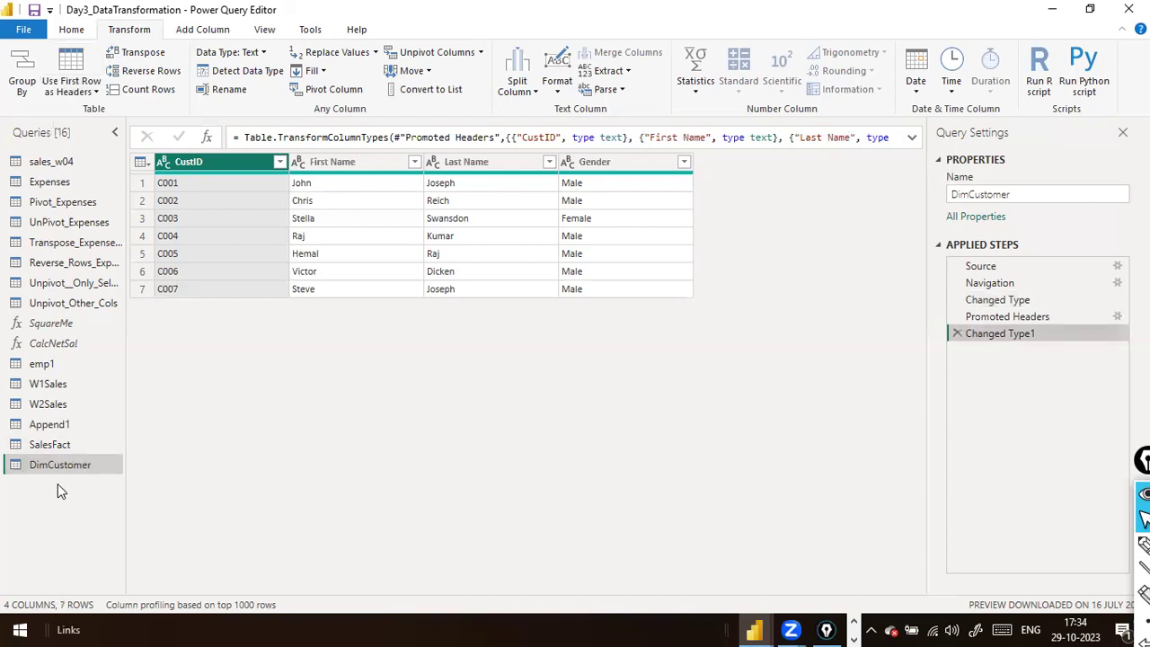
Close the Power Query Editor and apply the pending query changes to the data model.
left_click(24, 28)
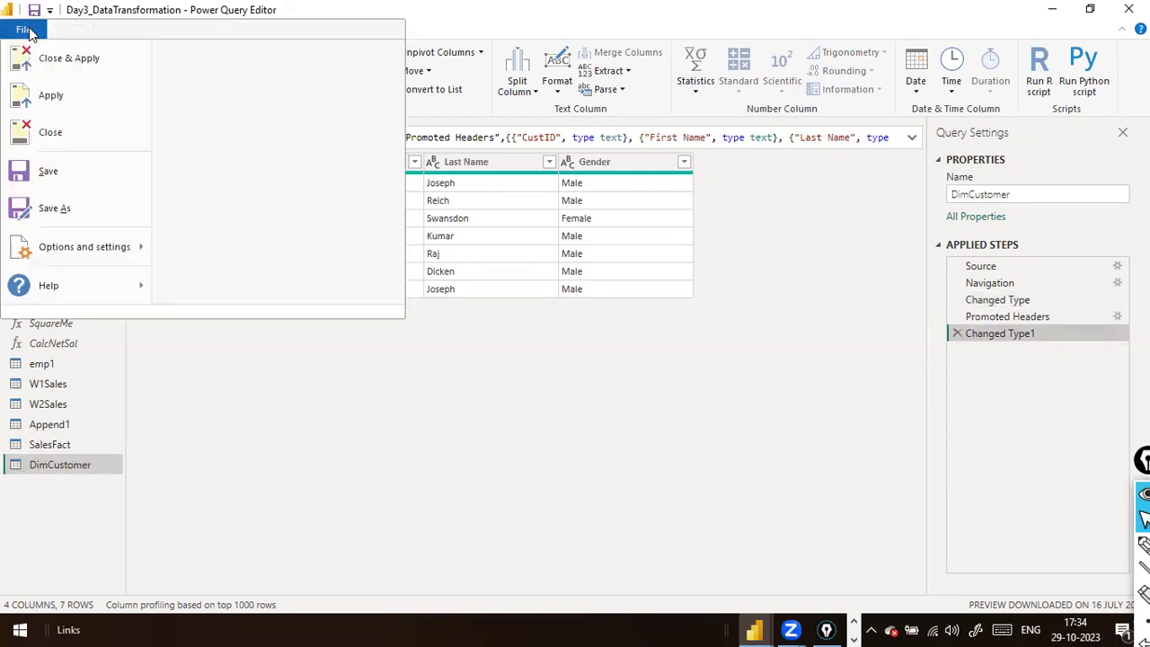
left_click(61, 72)
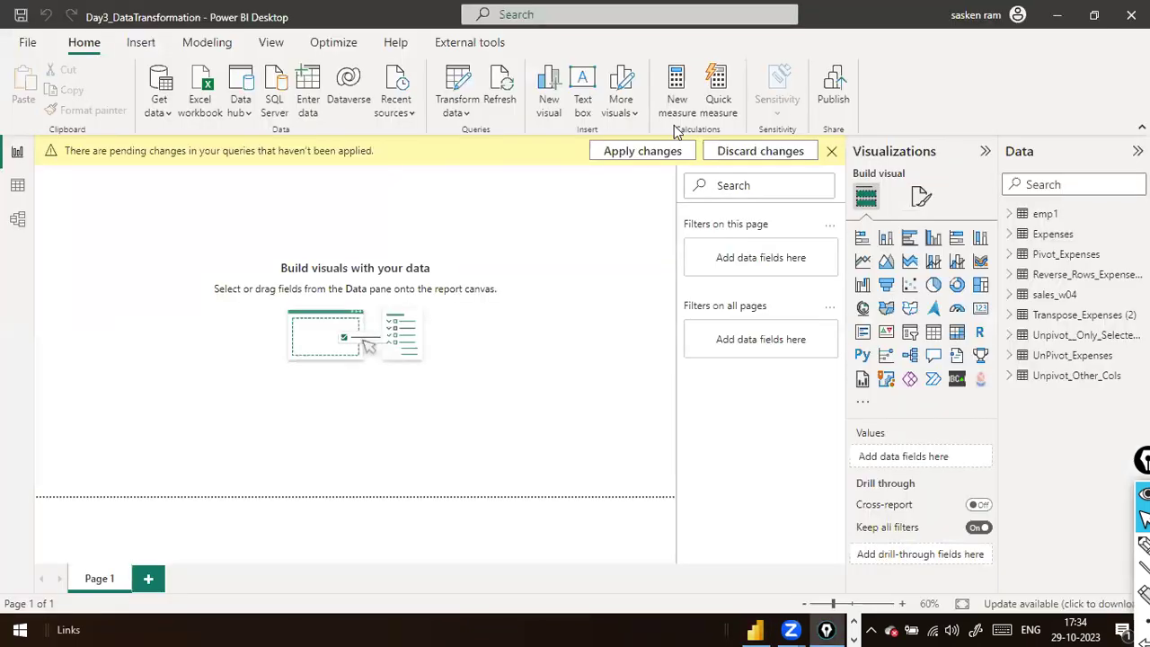
left_click(636, 155)
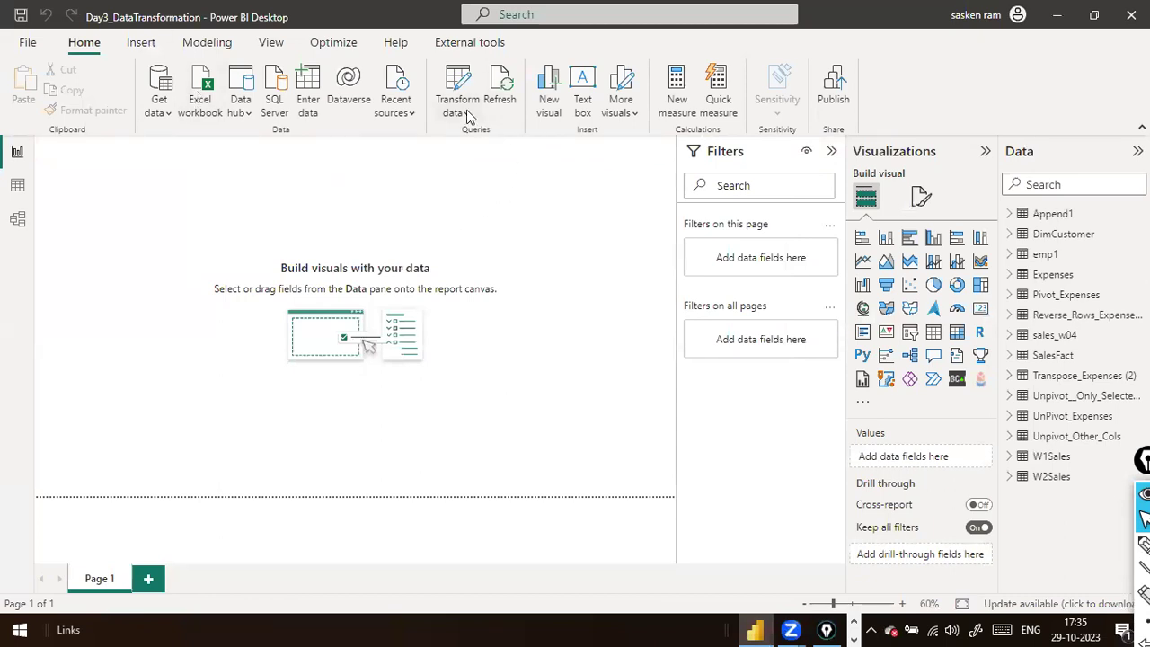
Examine the relationship between the DimCustomer and SalesFact tables in the model diagram.
left_click(17, 219)
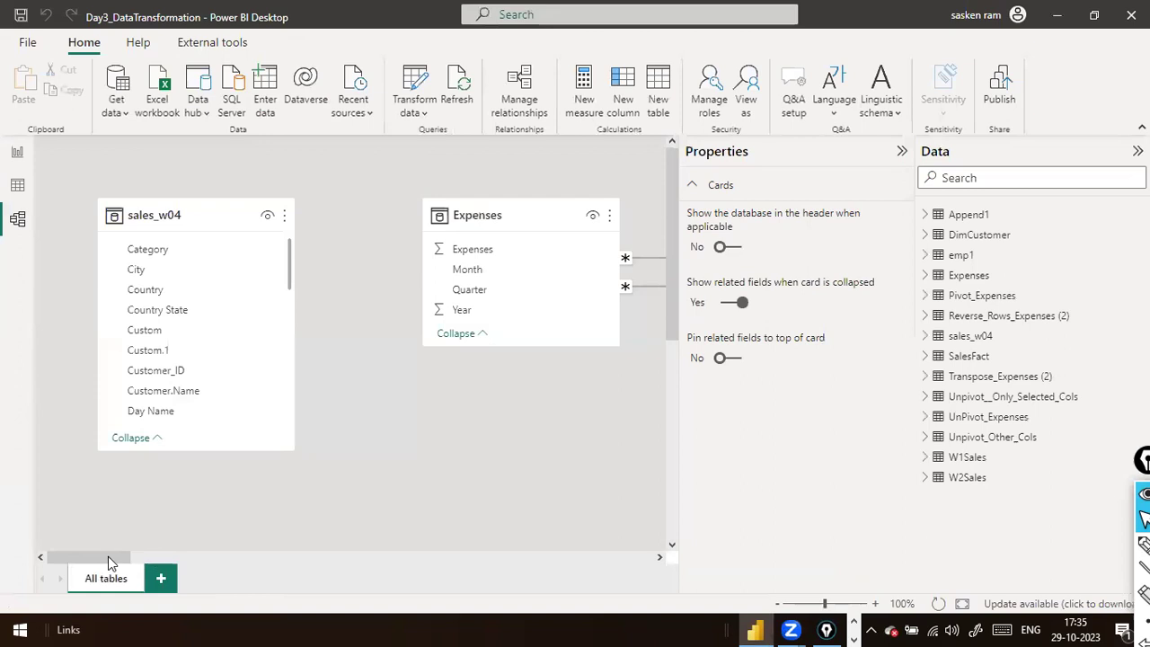
left_click_drag(112, 556, 666, 566)
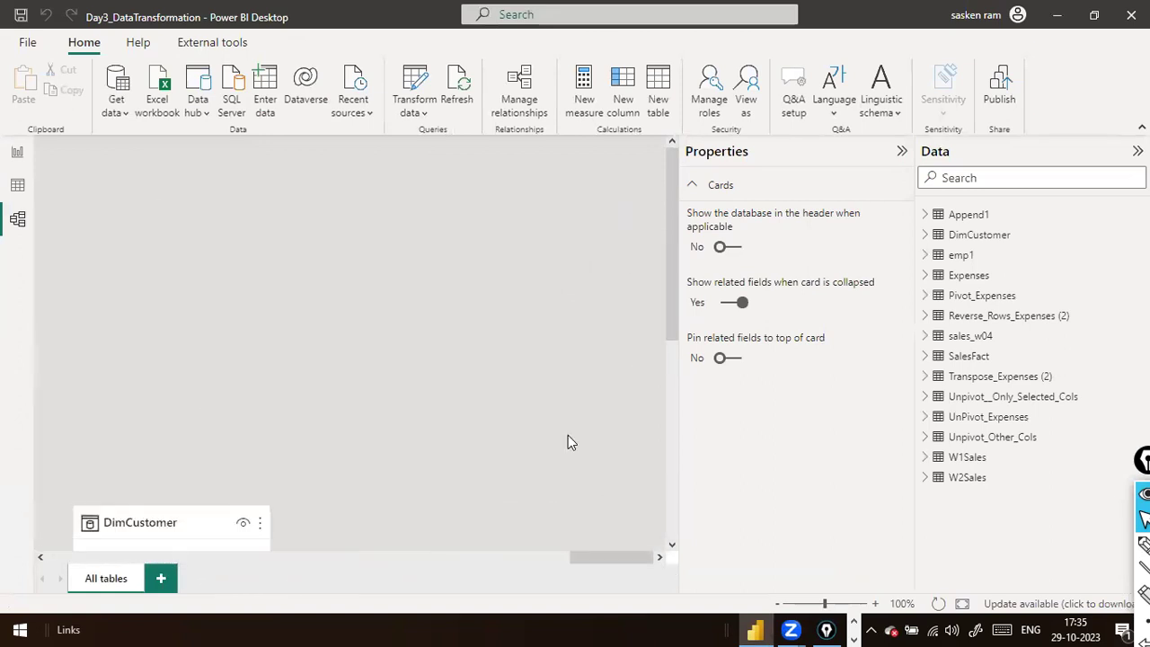
scroll(568, 435, "down", 3)
scroll(476, 463, "down", 3)
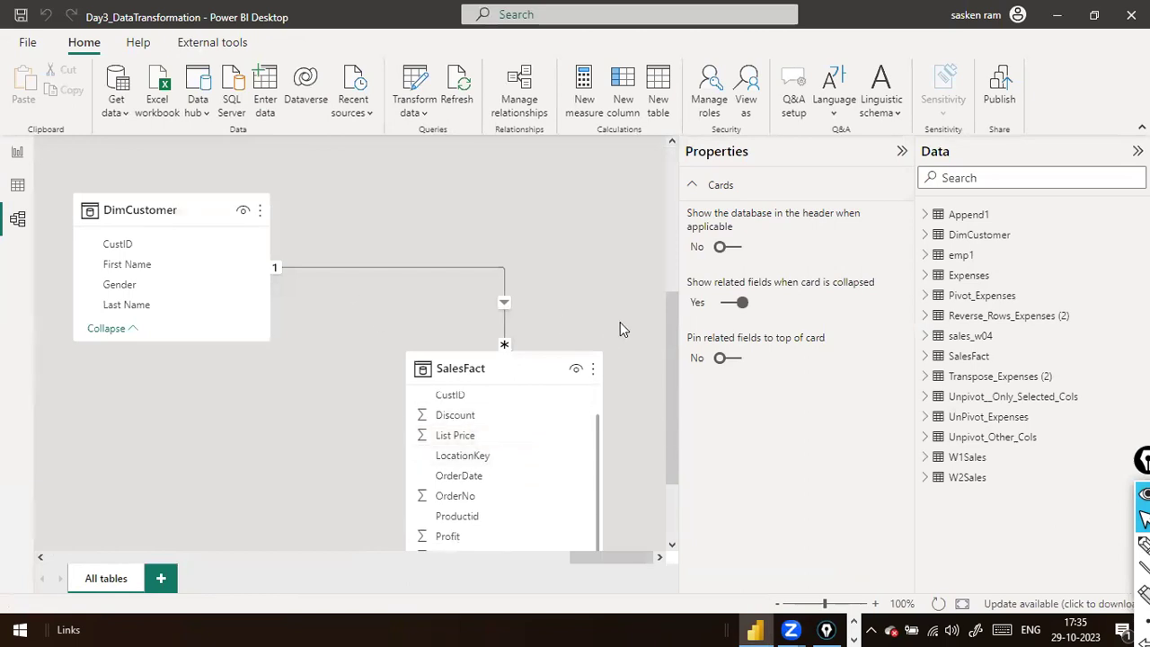
scroll(620, 324, "down", 2)
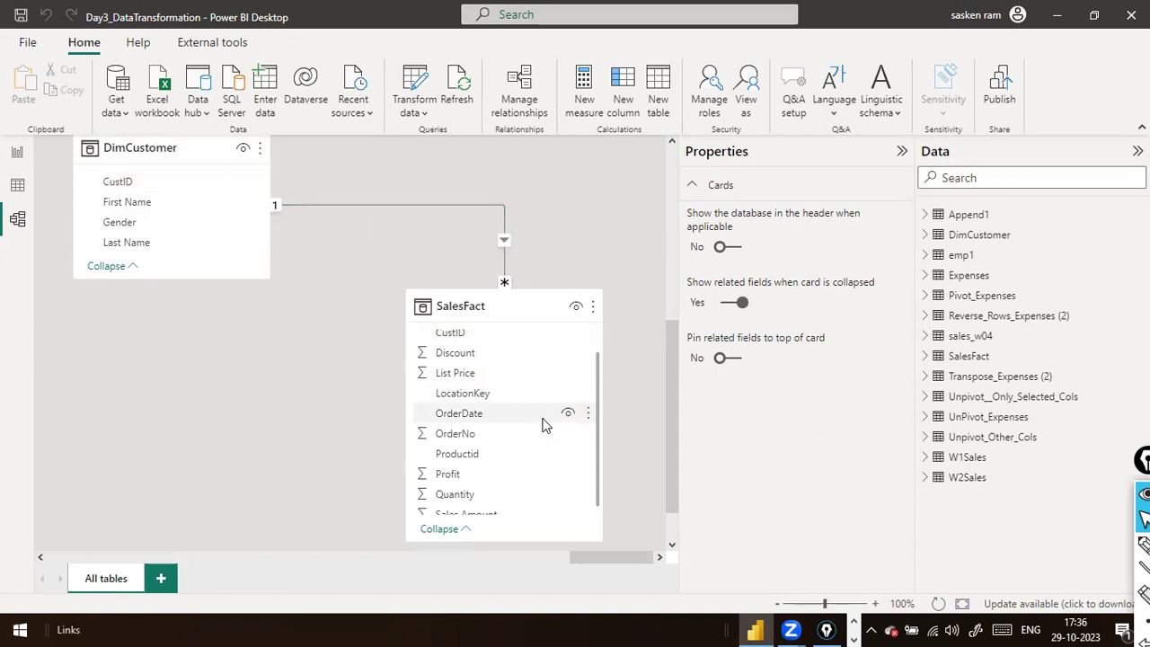
scroll(544, 421, "up", 1)
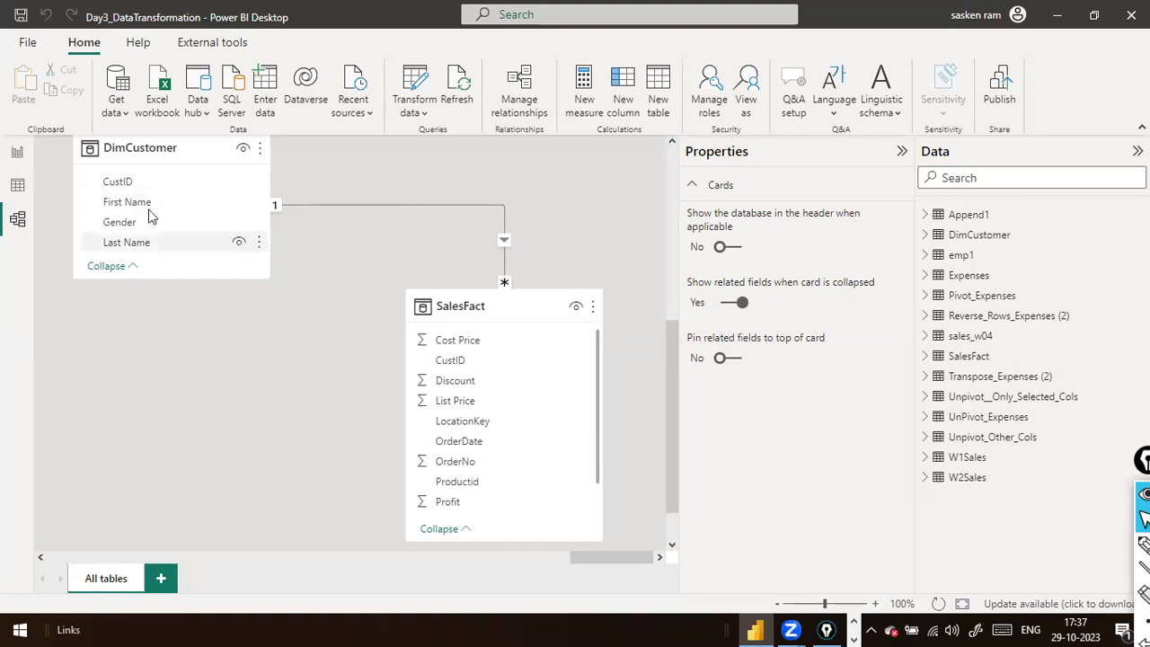
Try to create a relationship from DimCustomer's CustID to SalesFact's CustID, and review the fields of both tables.
left_click_drag(217, 170, 478, 364)
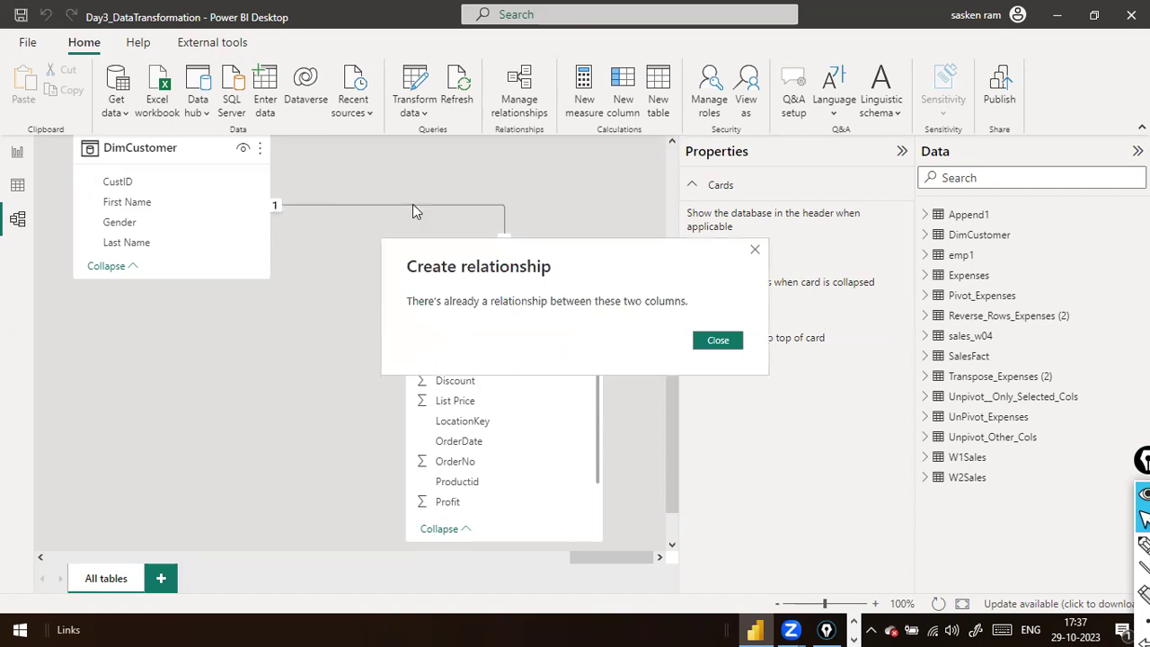
left_click(718, 340)
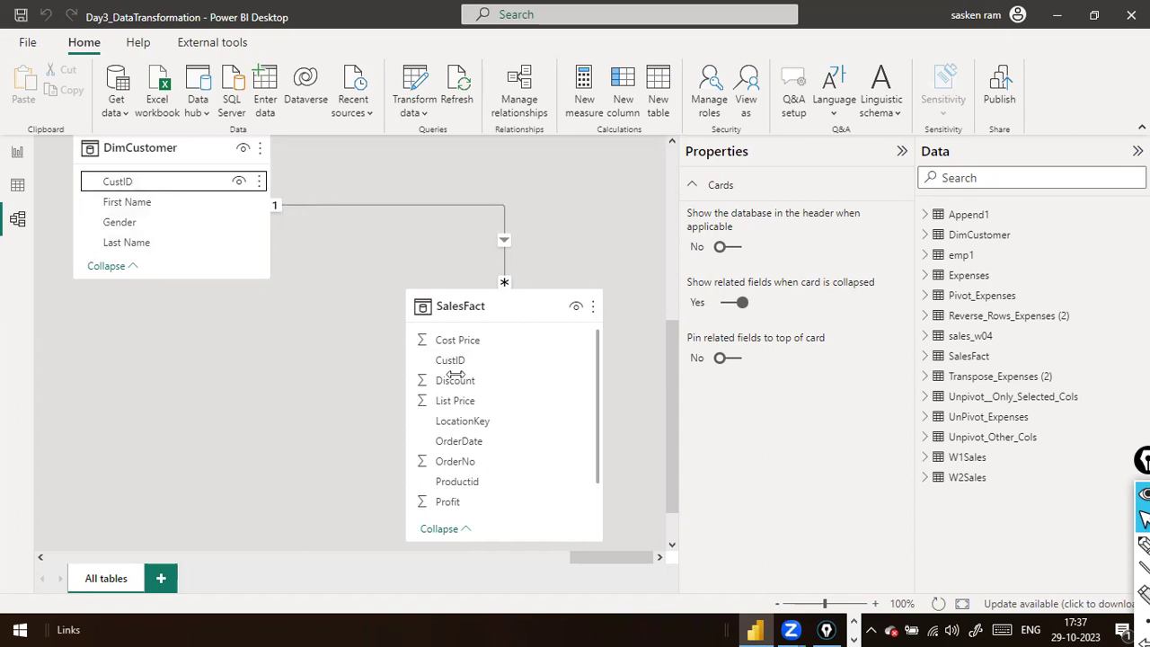
scroll(506, 387, "up", 3)
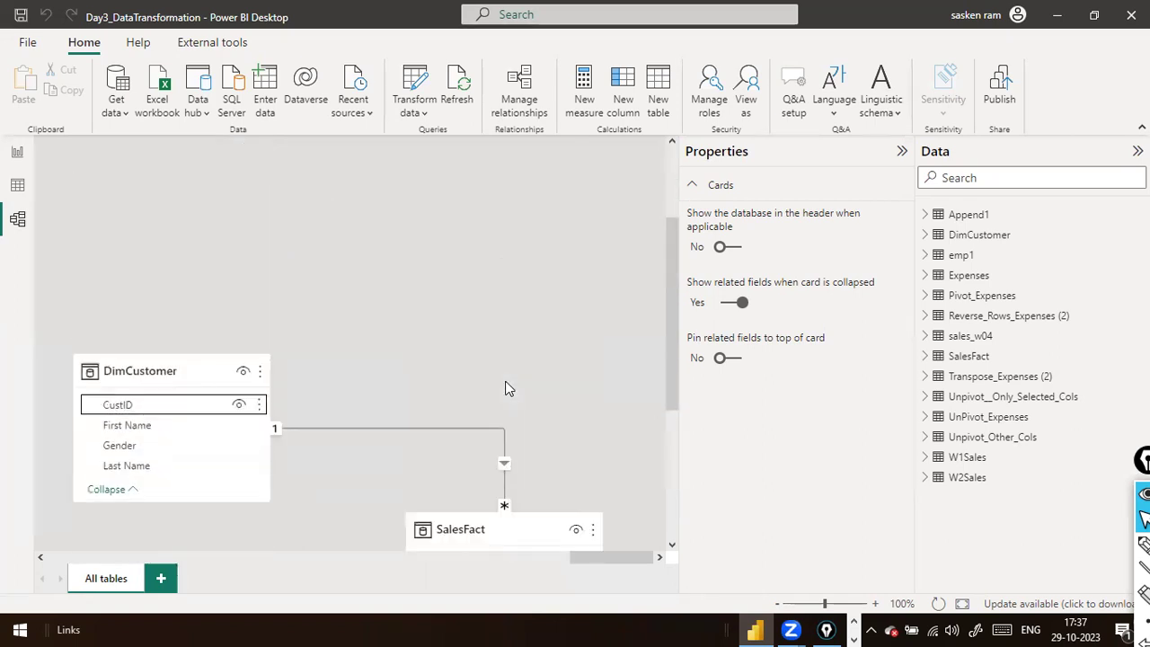
scroll(506, 388, "down", 3)
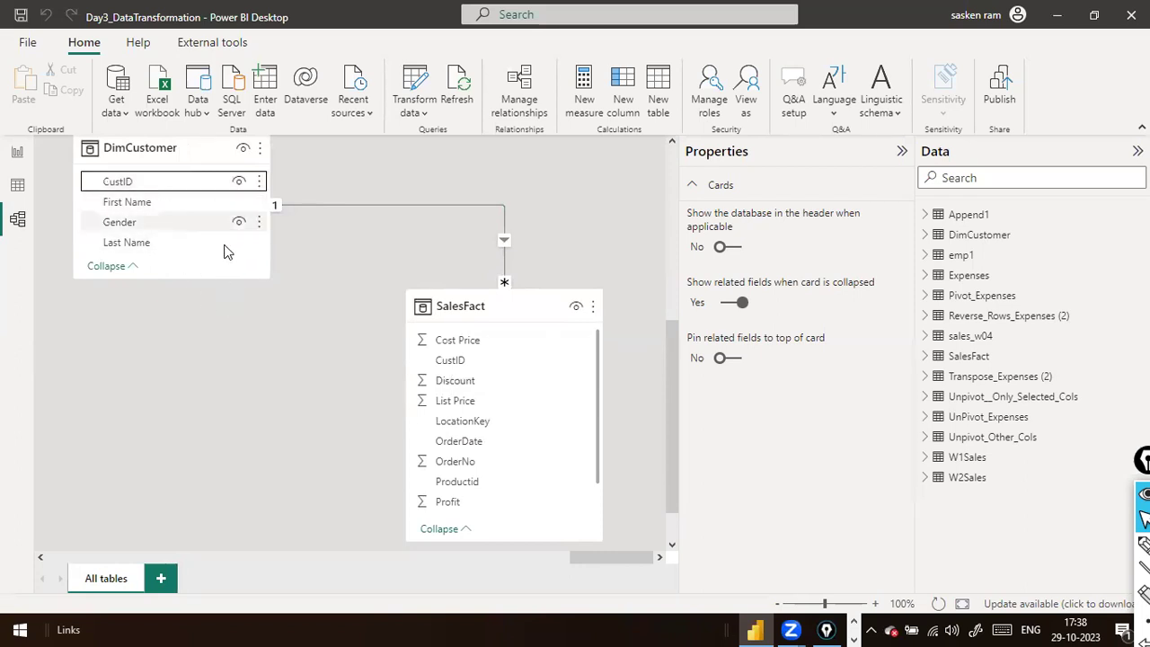
scroll(517, 404, "down", 2)
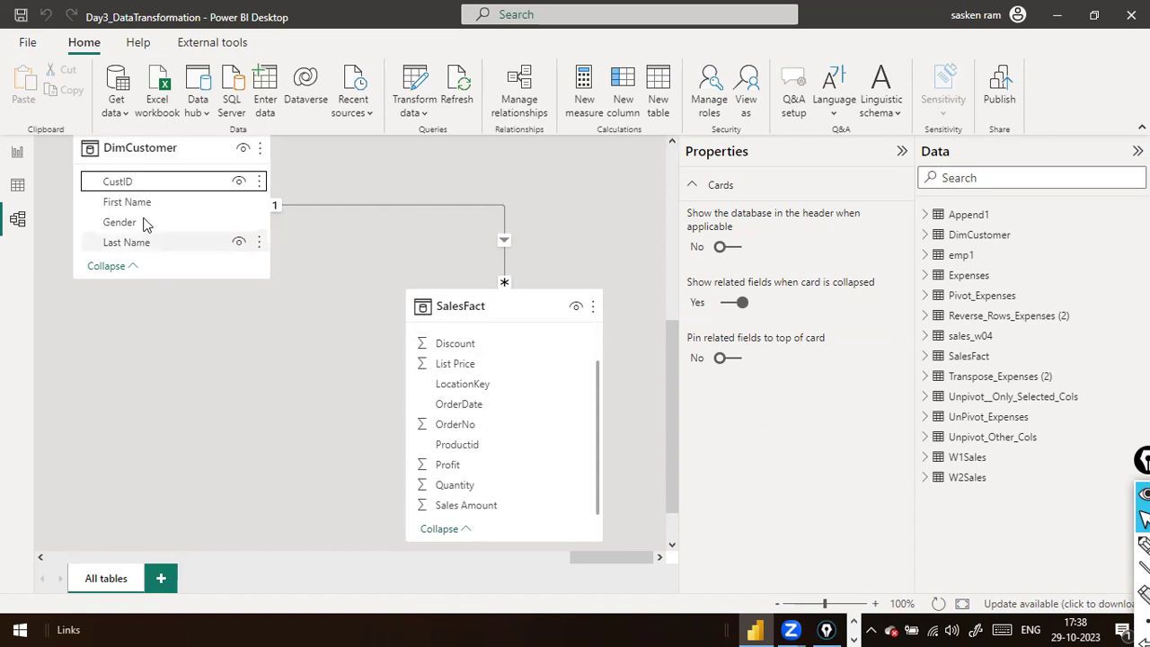
scroll(467, 402, "up", 2)
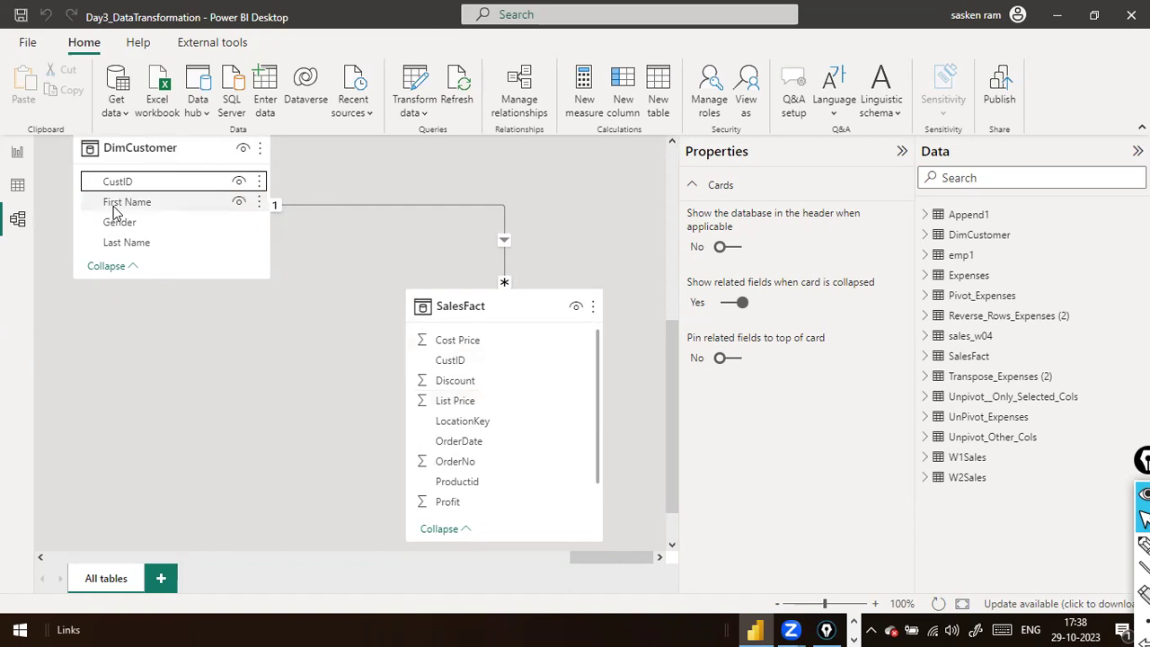
Leave the model diagram for the report and reopen the Power Query Editor.
left_click(17, 154)
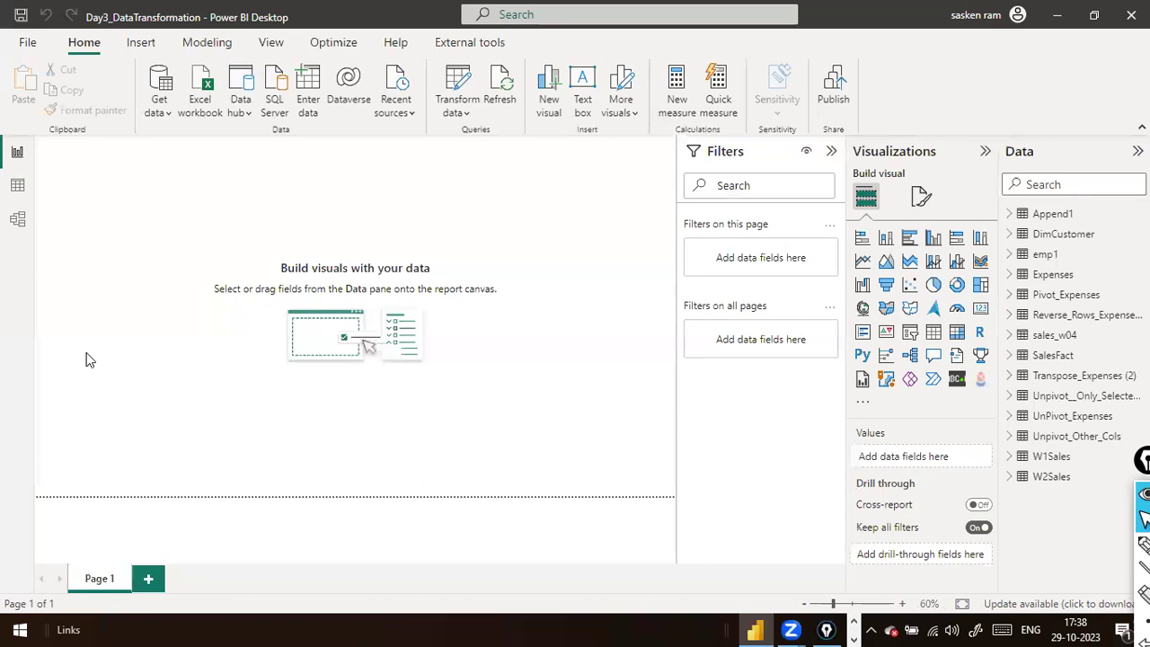
left_click(468, 114)
left_click(476, 137)
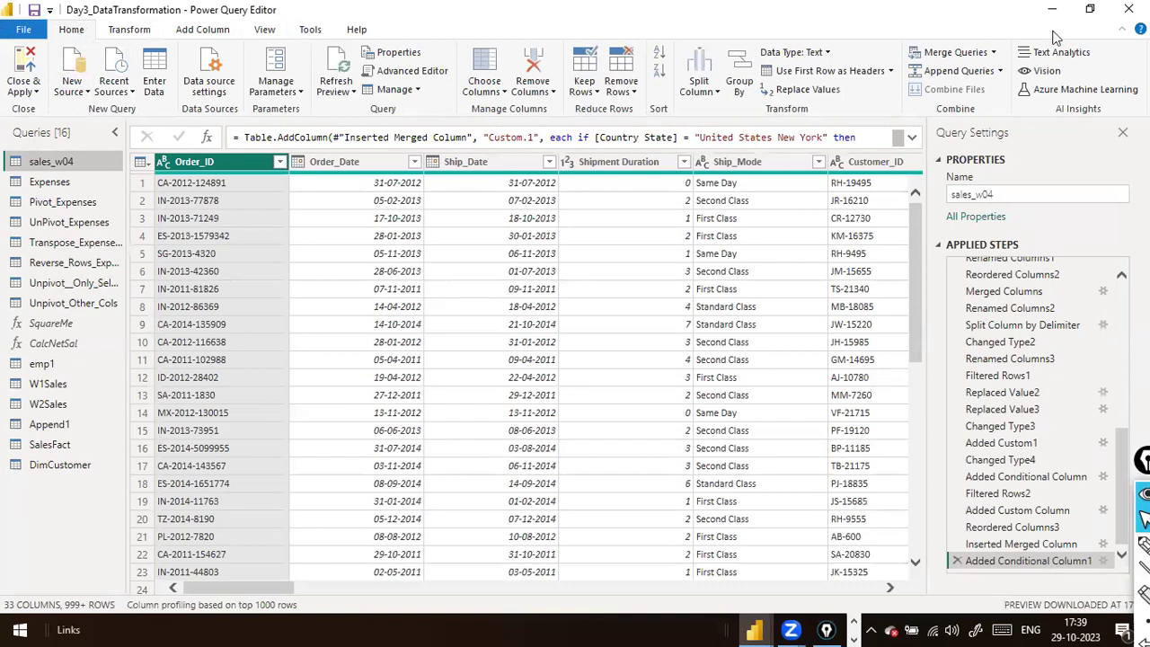
Start merging queries as a new query, with DimCustomer as the first table and SalesFact as the second.
left_click(993, 54)
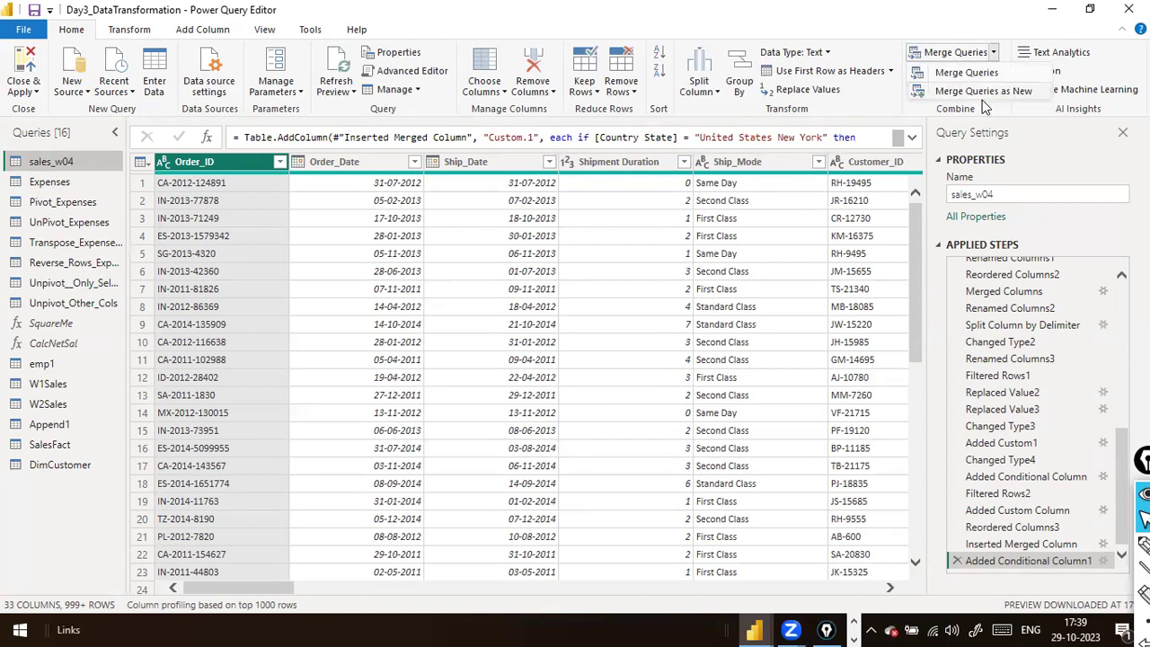
left_click(982, 97)
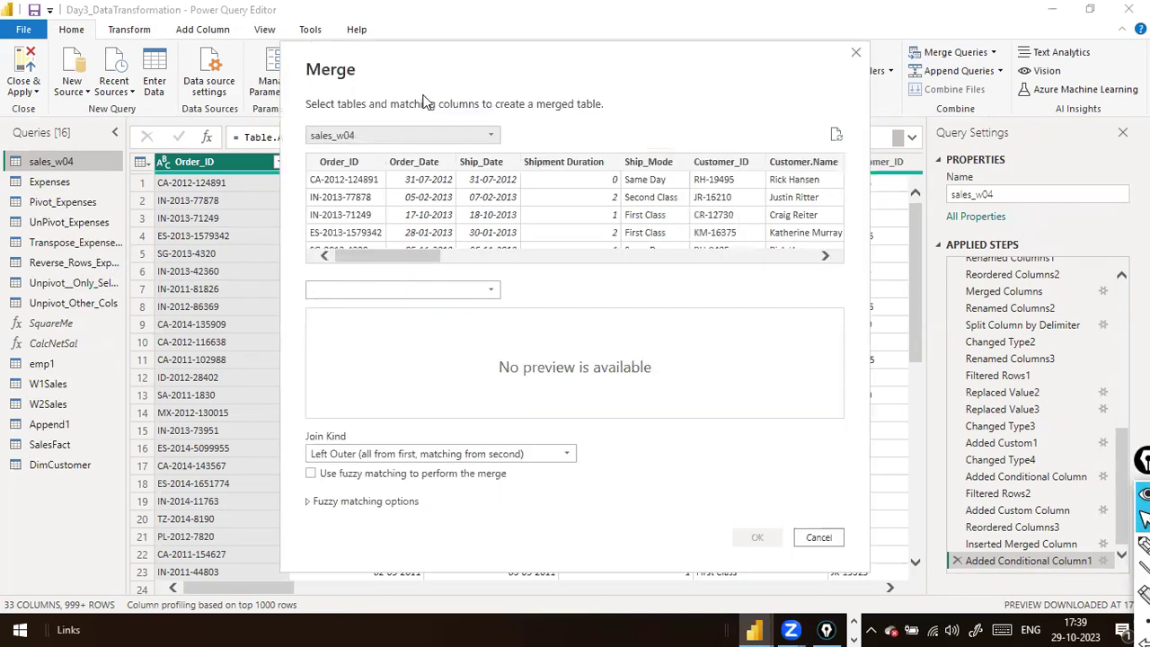
left_click_drag(422, 94, 519, 254)
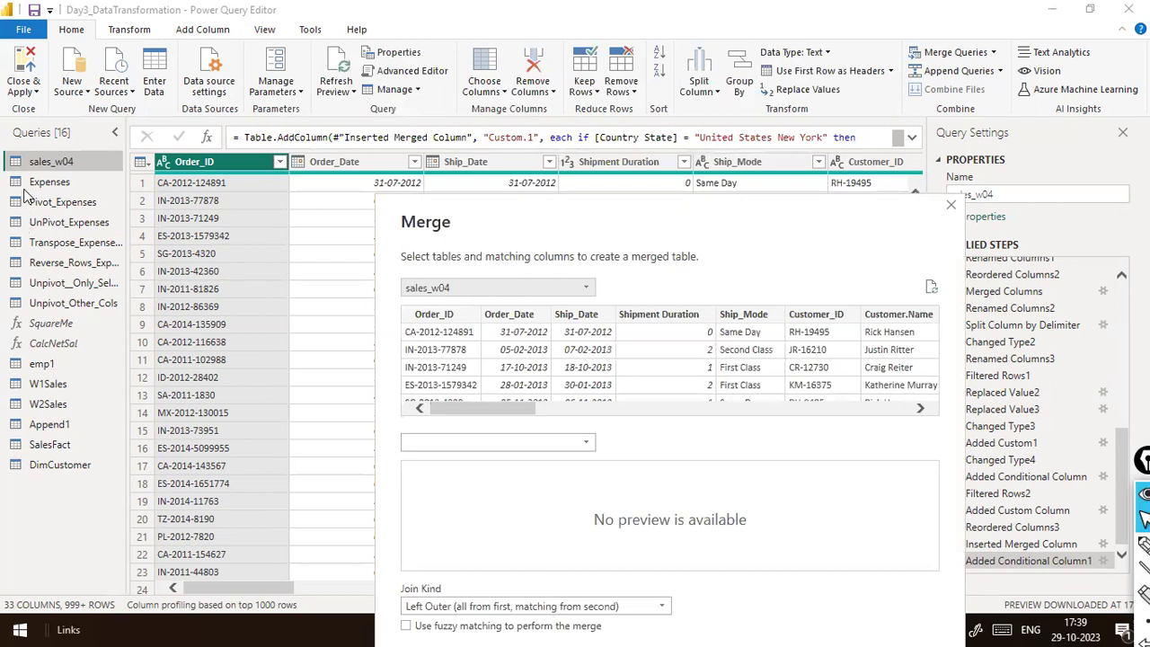
left_click(586, 289)
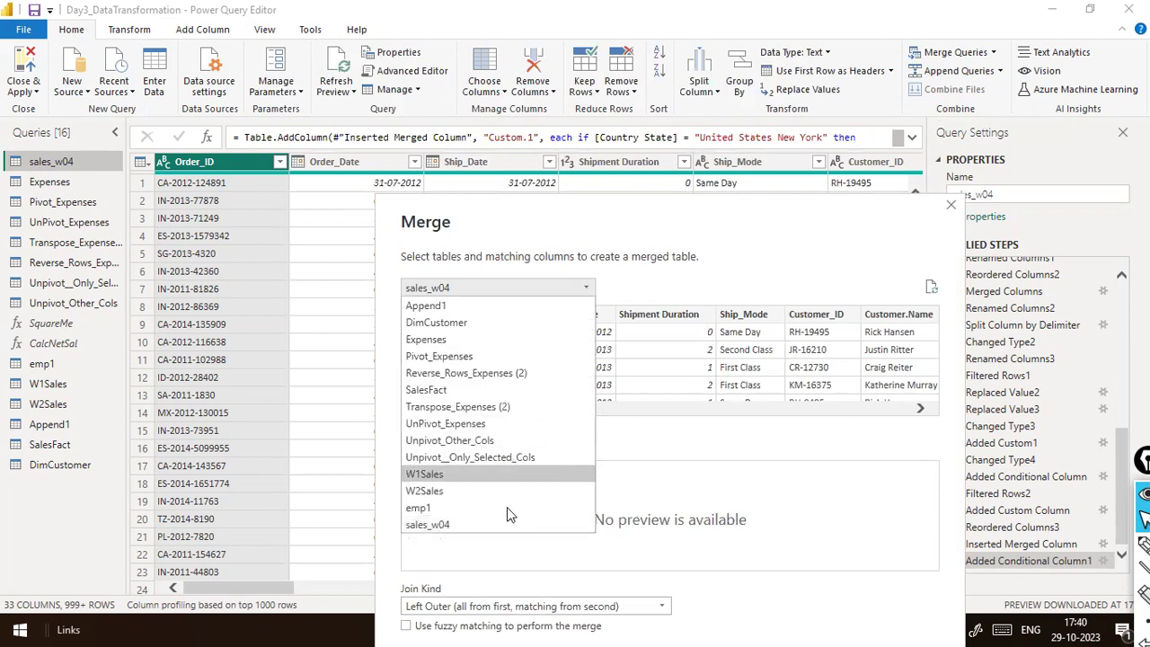
left_click(501, 325)
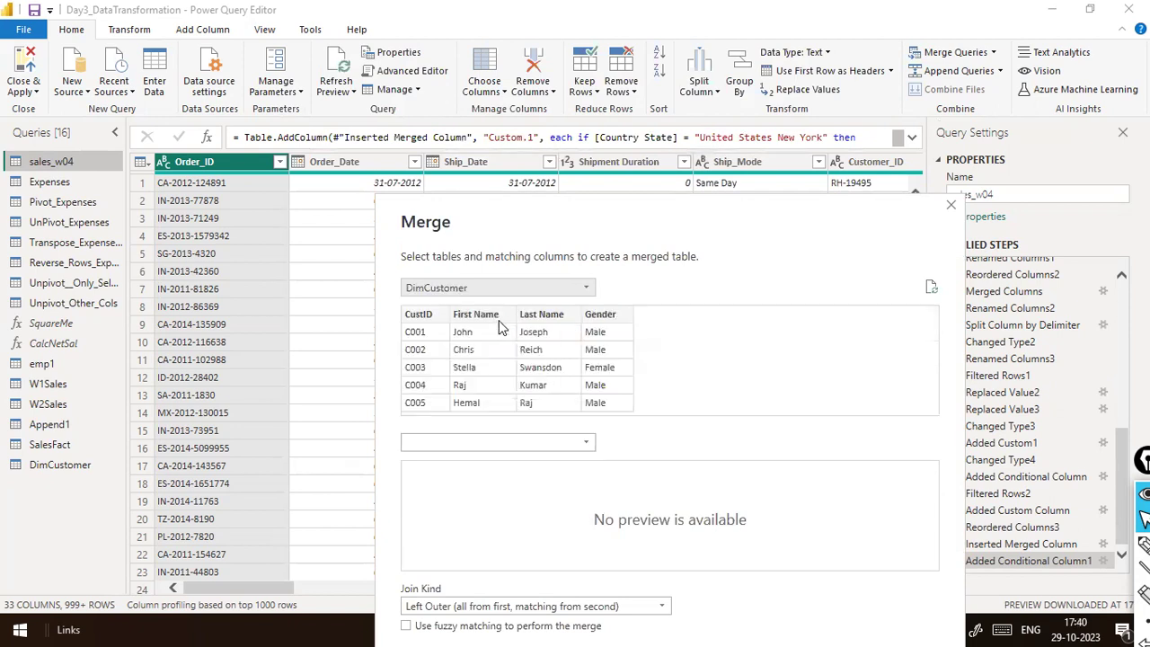
left_click(585, 443)
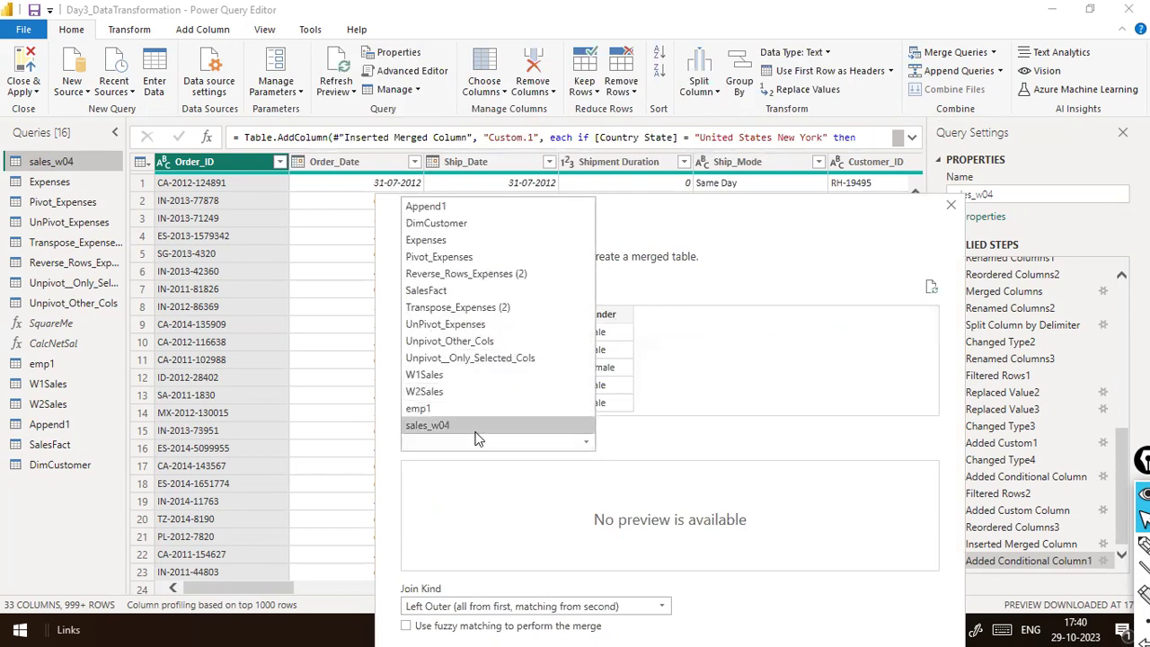
left_click(460, 289)
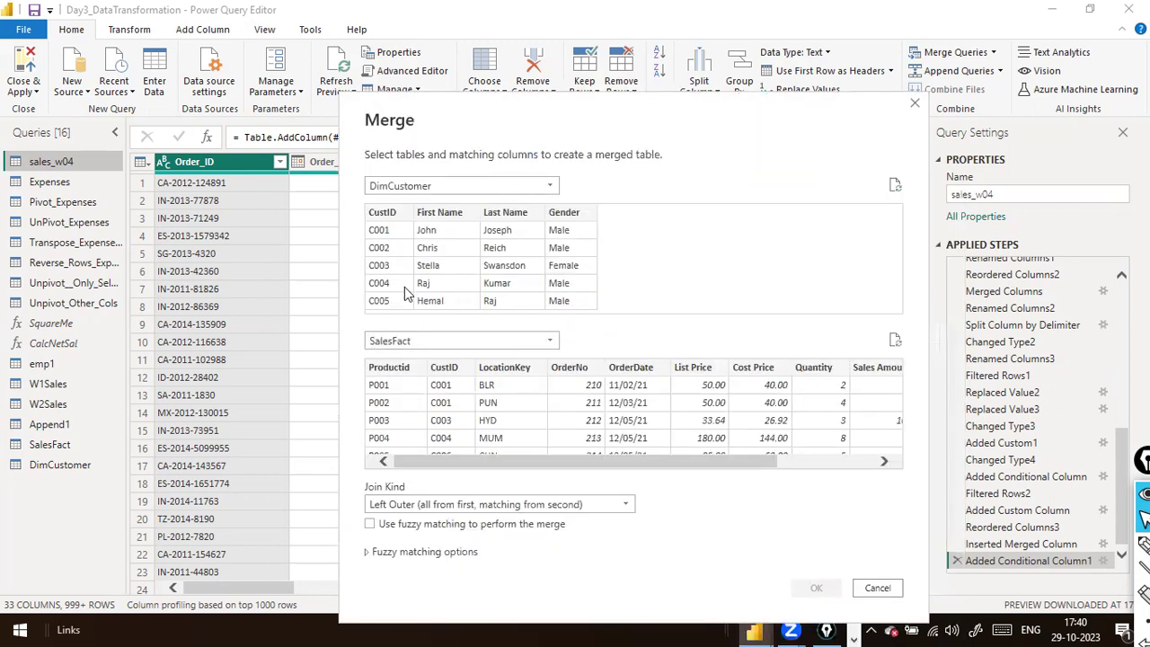
Set CustID as the matching column in both the DimCustomer and SalesFact tables of the merge.
left_click(389, 215)
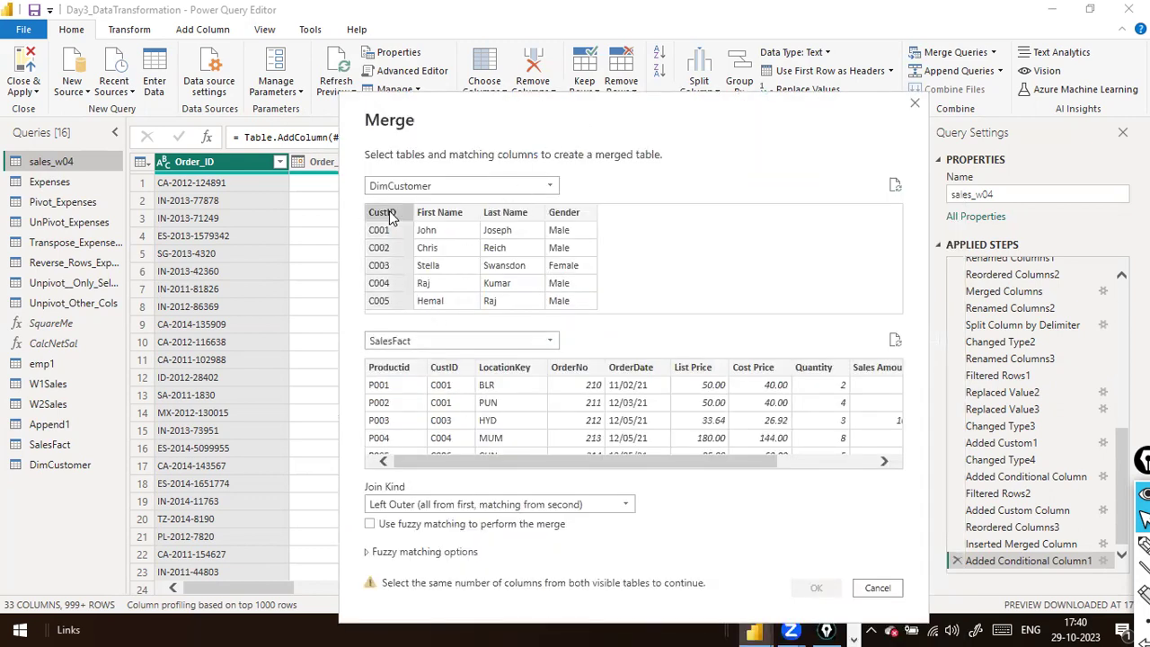
left_click(444, 367)
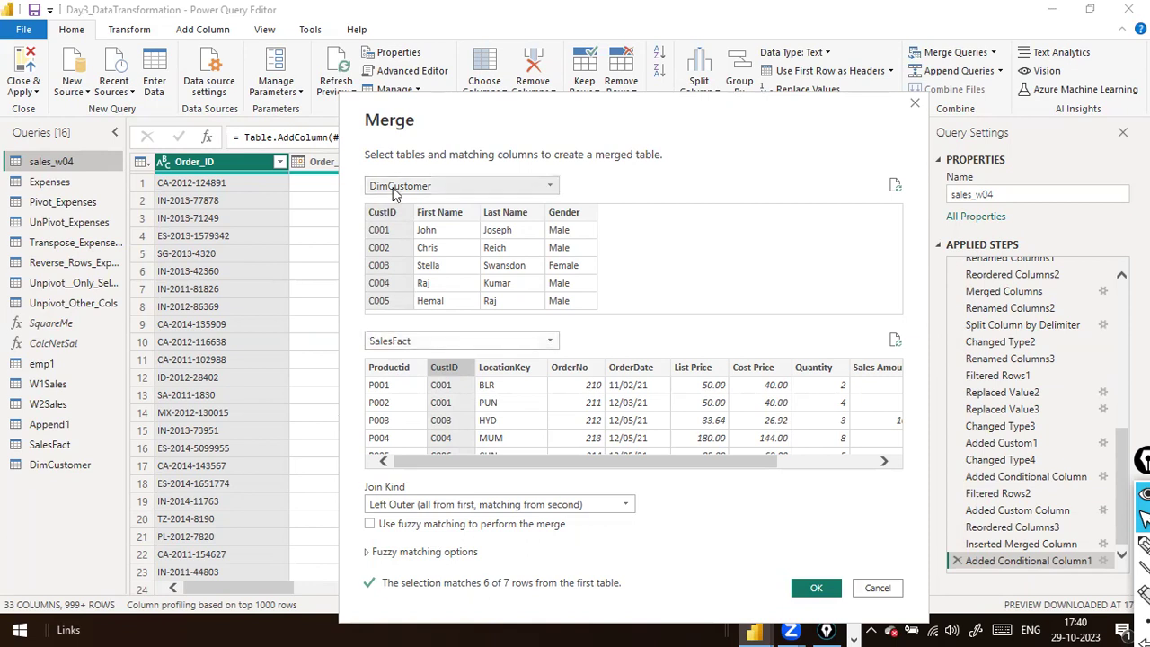
left_click(382, 218)
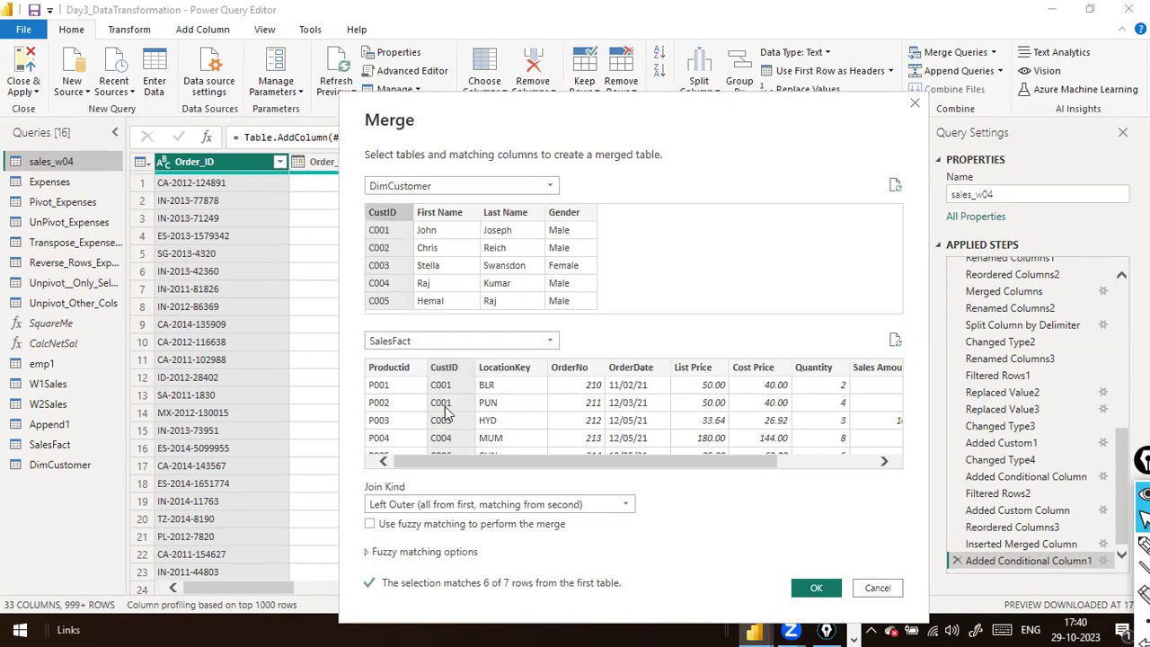
left_click(446, 371)
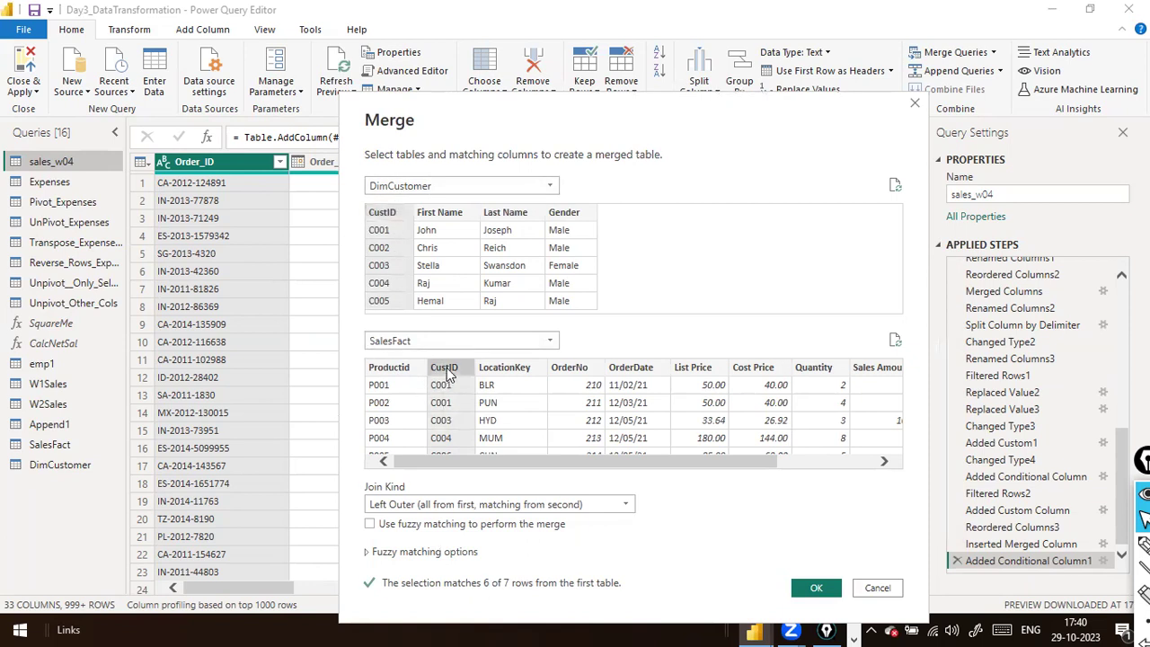
Review the join kinds offered for merging DimCustomer with SalesFact.
left_click(519, 507)
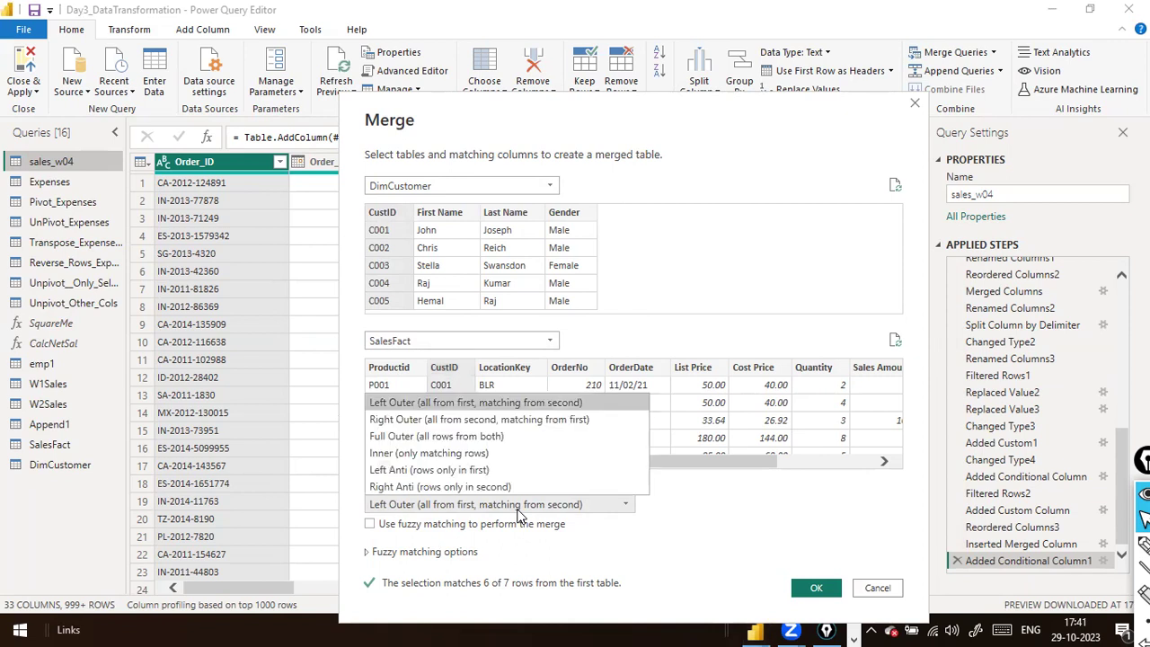
left_click(517, 509)
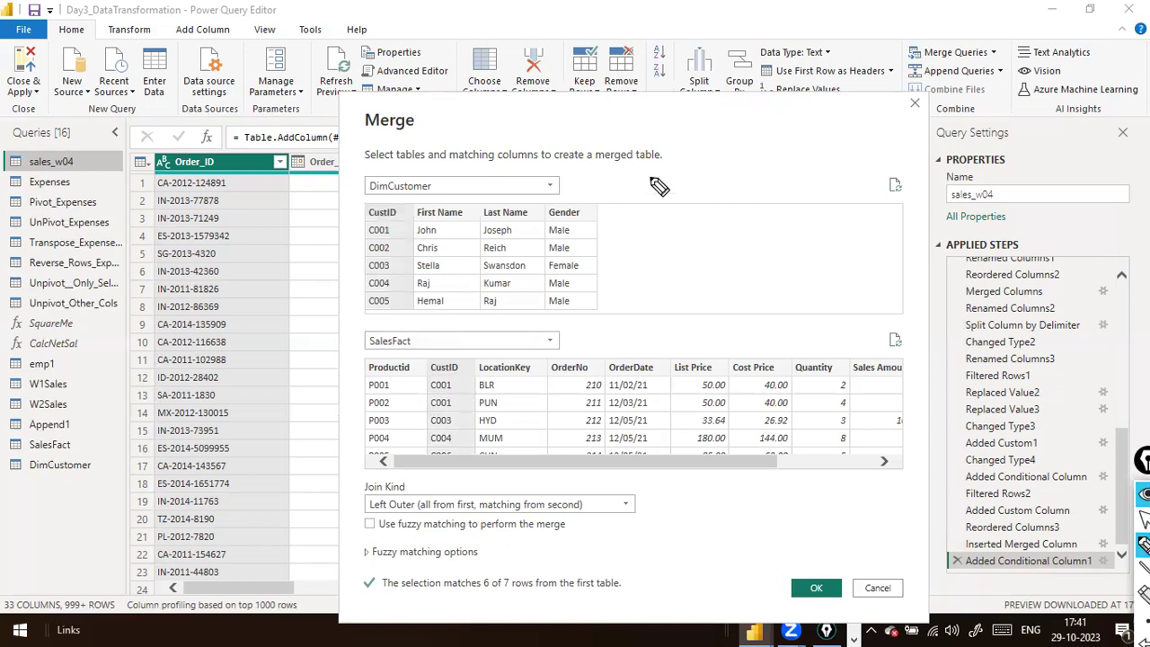
Sketch two circles labelled A and B over the merge settings, with an underlined caption for the left outer join.
mouse_move(674, 171)
left_mouse_down()
mouse_move(738, 216)
mouse_move(672, 176)
left_mouse_up()
mouse_move(811, 170)
left_mouse_down()
mouse_move(872, 225)
mouse_move(778, 160)
left_mouse_up()
mouse_move(634, 268)
left_mouse_down()
mouse_move(641, 250)
mouse_move(648, 270)
left_mouse_up()
left_click_drag(635, 261, 646, 260)
left_click_drag(820, 252, 823, 271)
mouse_move(654, 306)
left_mouse_down()
mouse_move(686, 318)
mouse_move(796, 307)
left_mouse_up()
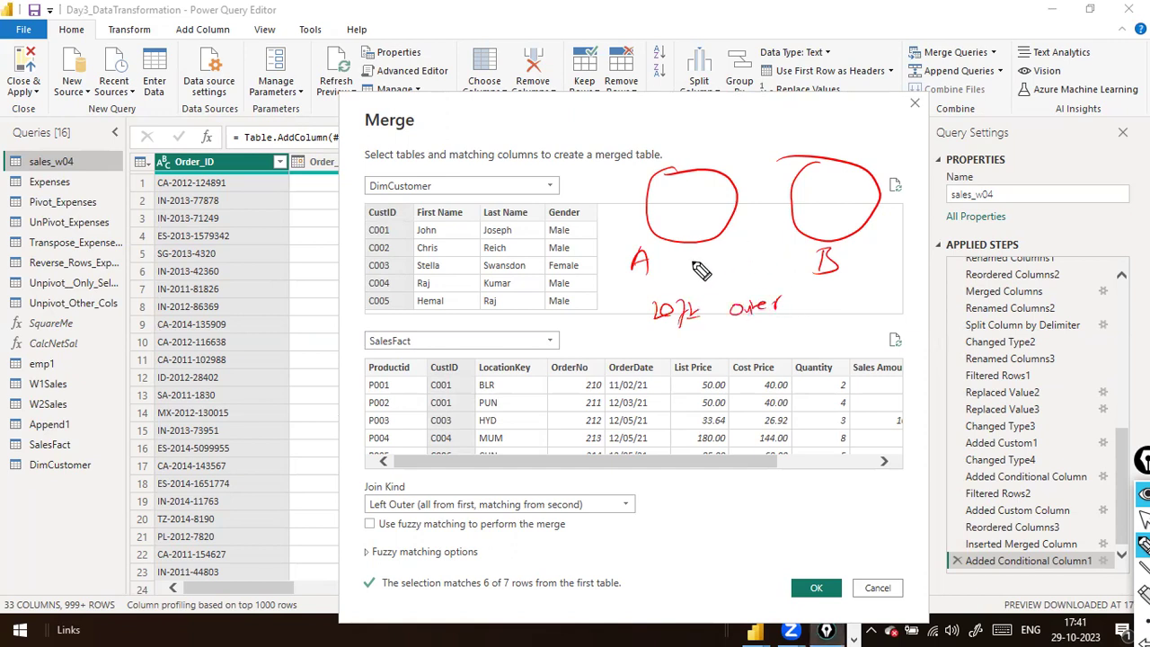
left_click_drag(669, 330, 802, 313)
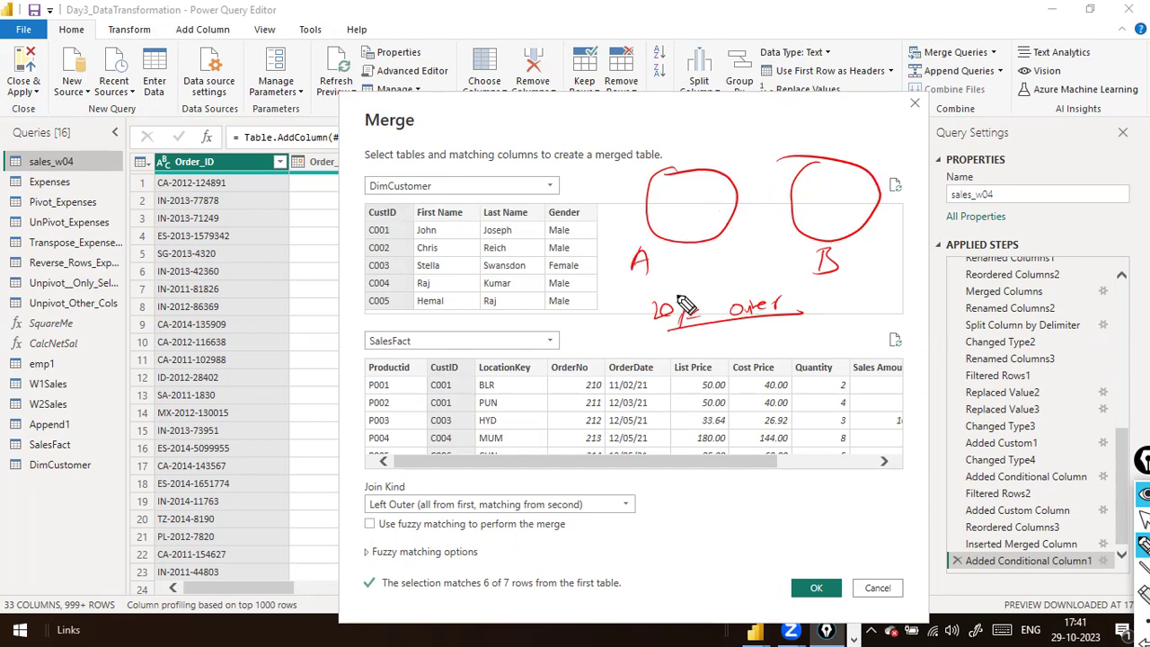
Write sample keys in circles A and B, connect the matching 1, 2 and 3, and circle the unmatched keys of A.
mouse_move(683, 178)
left_mouse_down()
mouse_move(681, 218)
mouse_move(711, 256)
left_mouse_up()
mouse_move(826, 164)
left_mouse_down()
mouse_move(832, 215)
mouse_move(849, 234)
left_mouse_up()
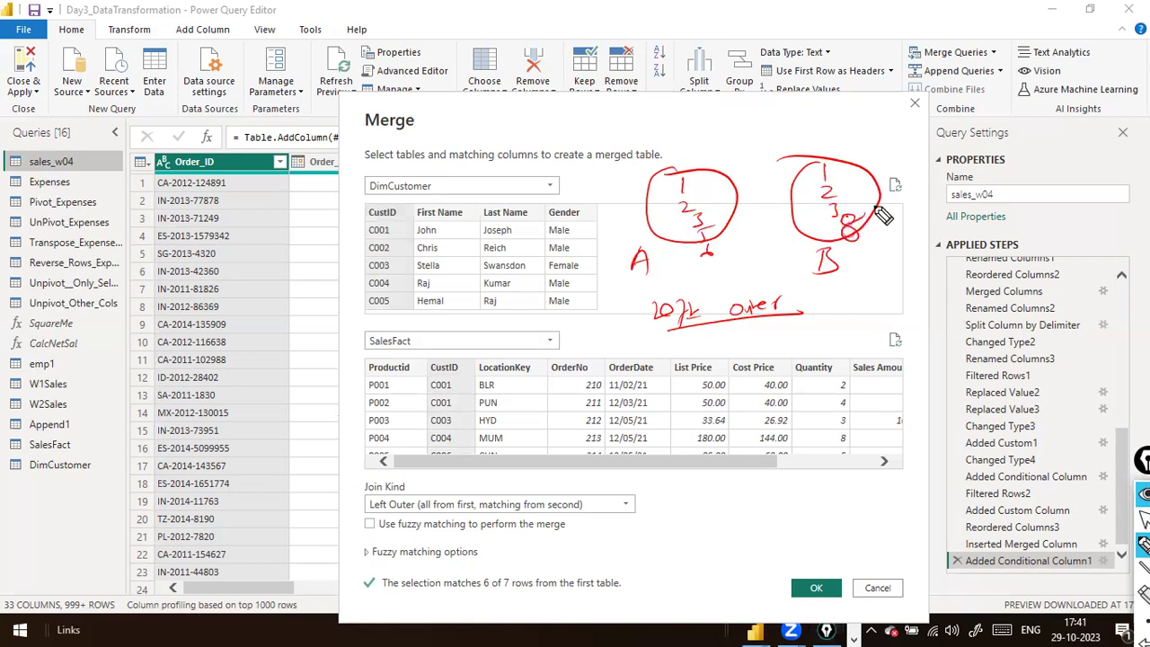
left_click_drag(690, 191, 825, 170)
mouse_move(710, 205)
left_mouse_down()
mouse_move(824, 189)
mouse_move(803, 216)
left_mouse_up()
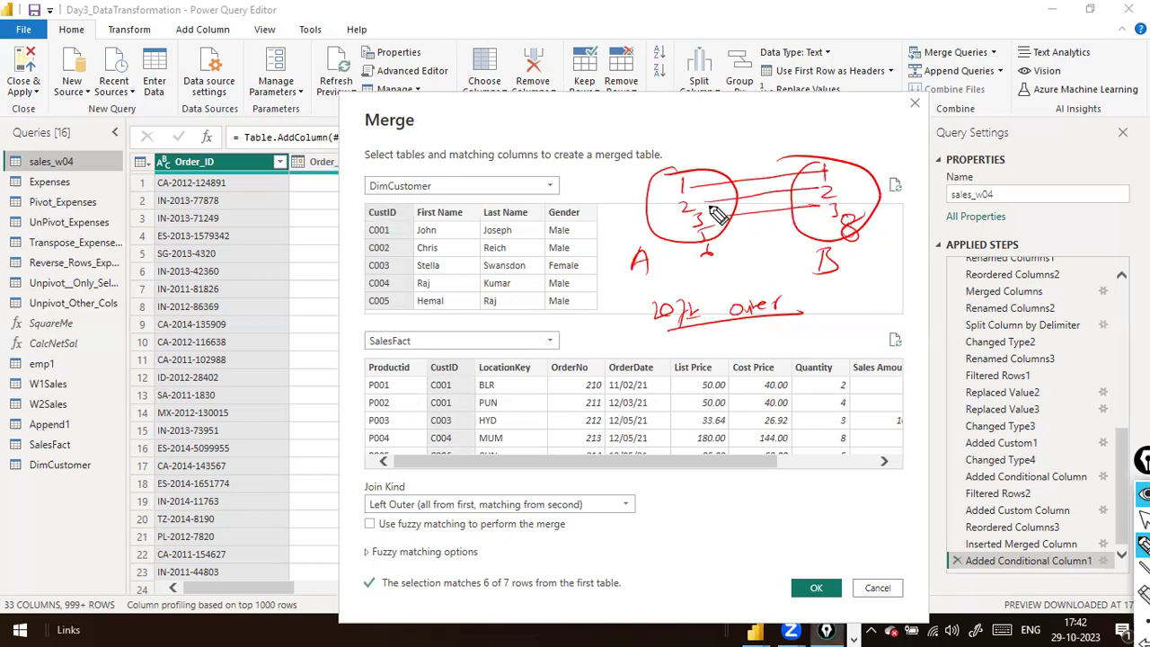
mouse_move(696, 180)
left_mouse_down()
mouse_move(664, 224)
mouse_move(762, 151)
left_mouse_up()
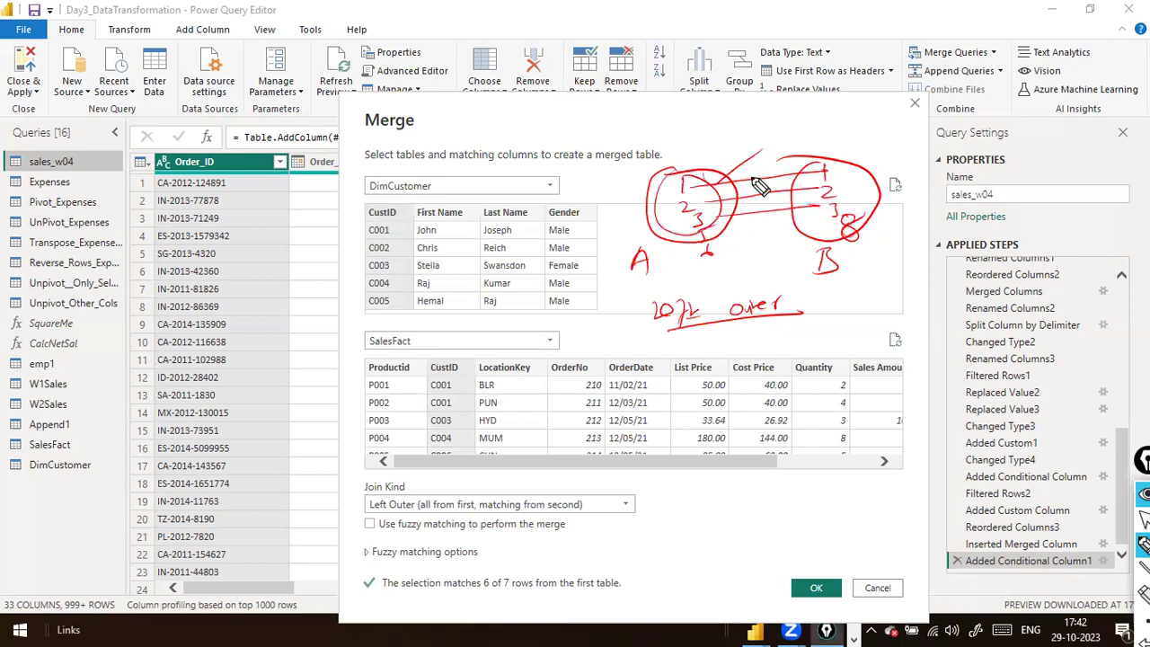
mouse_move(732, 235)
left_mouse_down()
mouse_move(694, 237)
mouse_move(733, 234)
mouse_move(724, 271)
left_mouse_up()
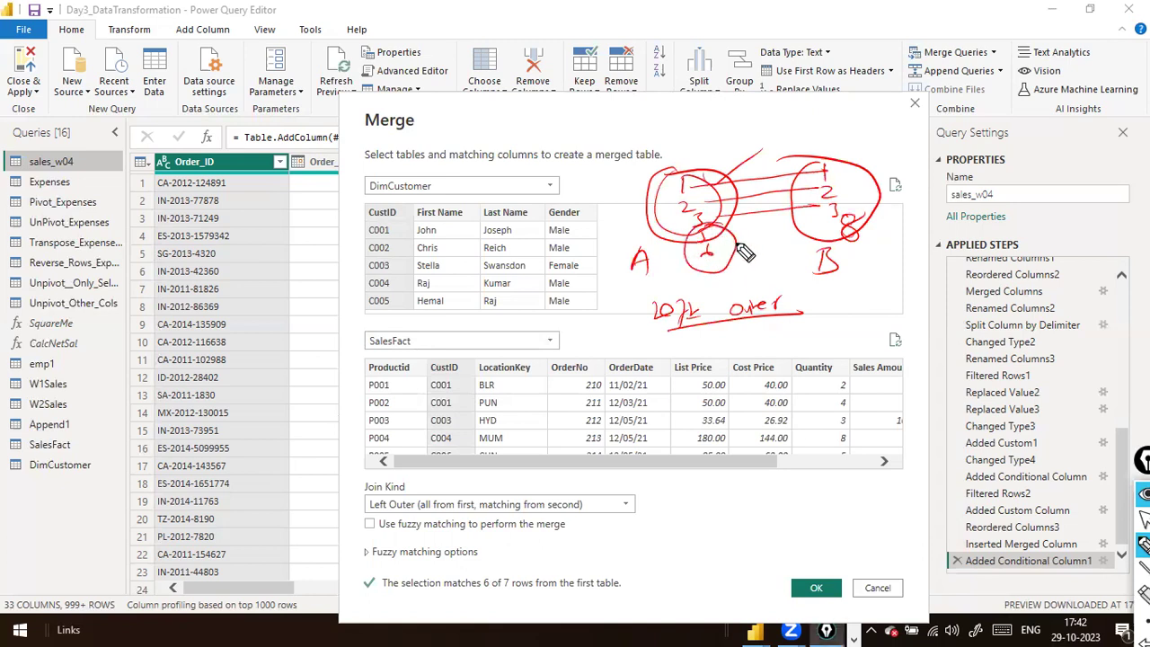
mouse_move(706, 229)
left_mouse_down()
mouse_move(713, 262)
mouse_move(708, 252)
left_mouse_up()
Annotate the right outer join with a circle containing 1, 2, 3 and 8, and clear all the drawings.
mouse_move(701, 353)
left_mouse_down()
mouse_move(706, 342)
mouse_move(729, 355)
mouse_move(785, 329)
mouse_move(745, 368)
left_mouse_up()
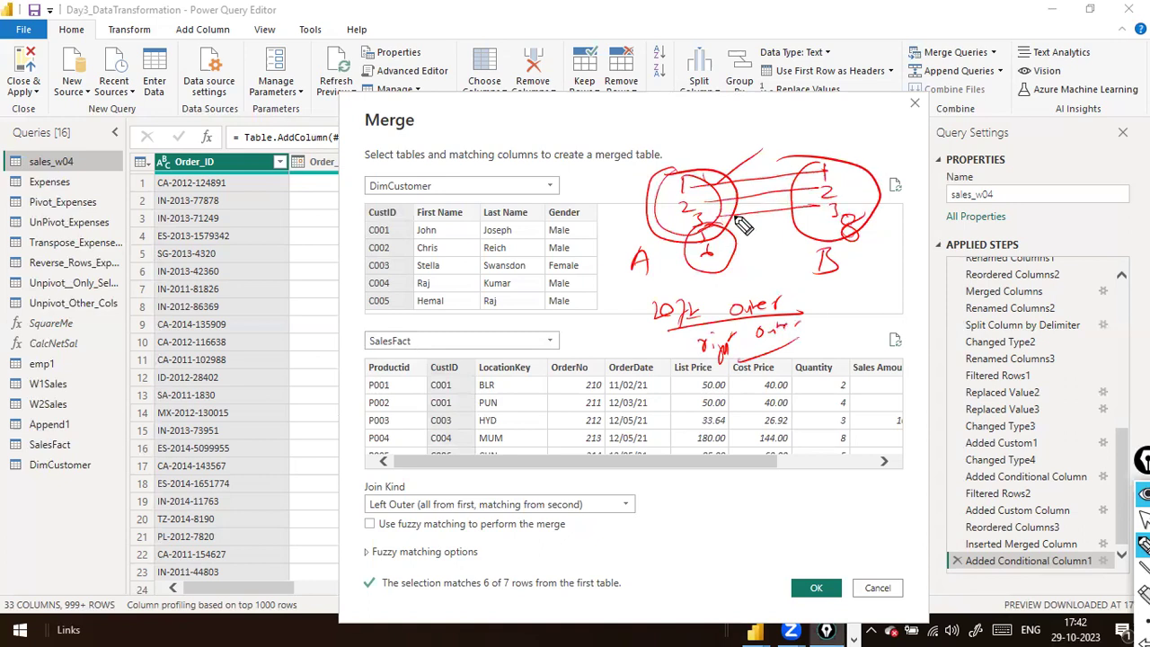
left_click_drag(880, 269, 892, 303)
left_click_drag(900, 310, 901, 324)
mouse_move(863, 268)
left_mouse_down()
mouse_move(925, 296)
mouse_move(862, 310)
mouse_move(859, 284)
left_mouse_up()
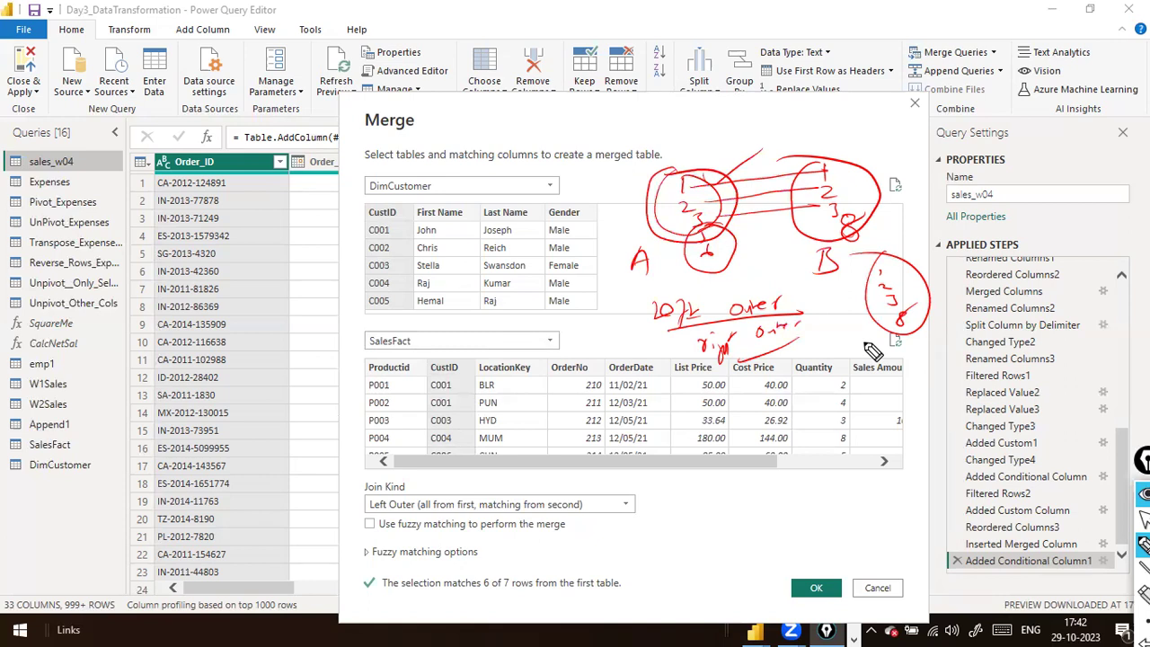
key("e")
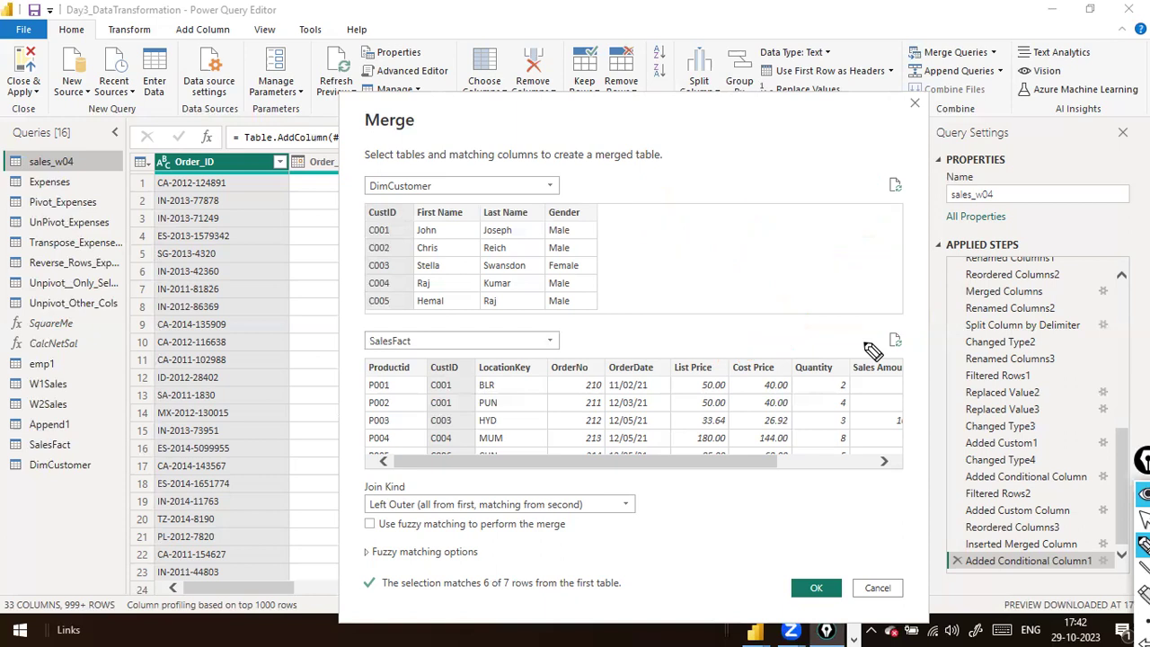
key("Escape")
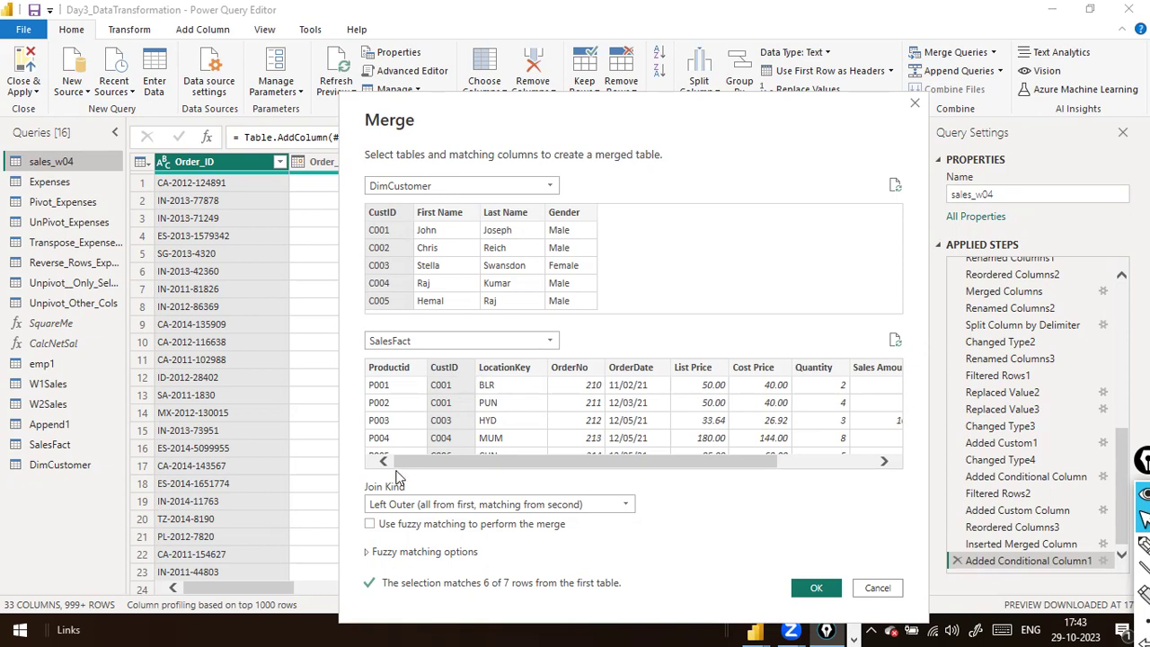
Try fuzzy matching for the merge, look at its options, and turn it off again.
left_click(369, 527)
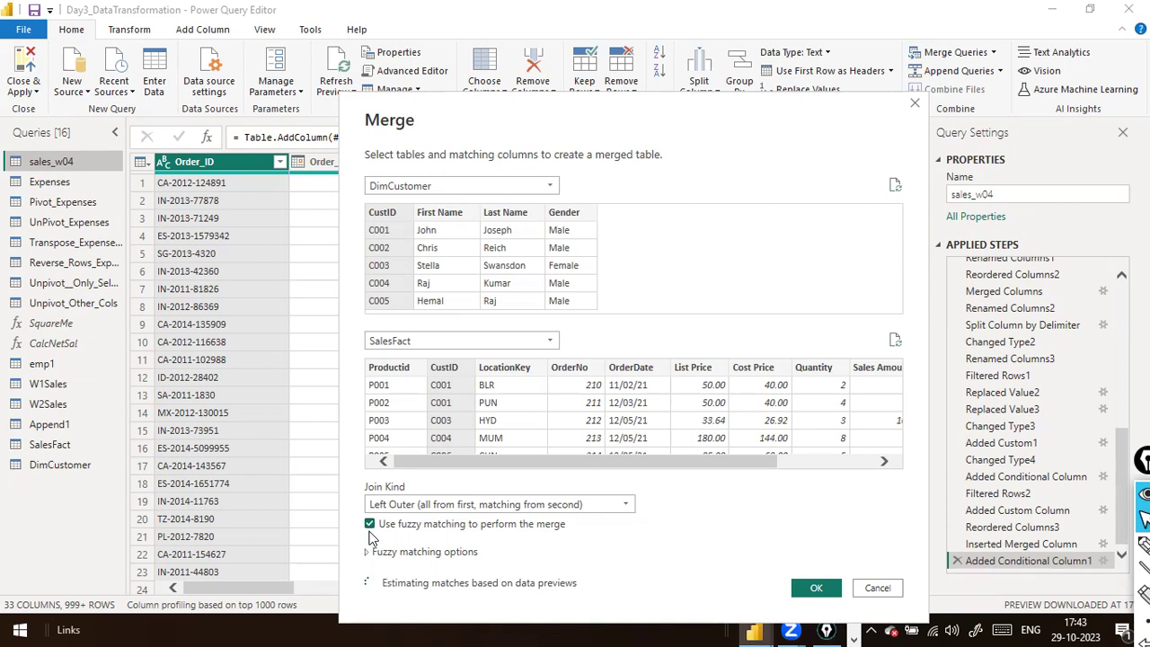
left_click(368, 553)
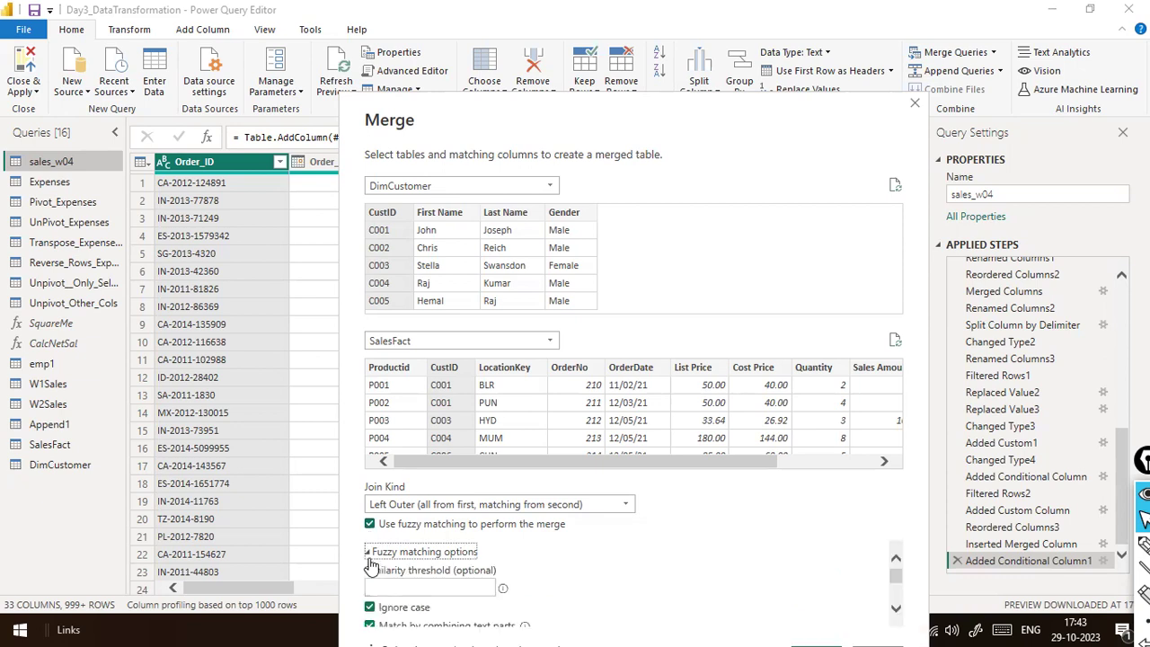
left_click(370, 552)
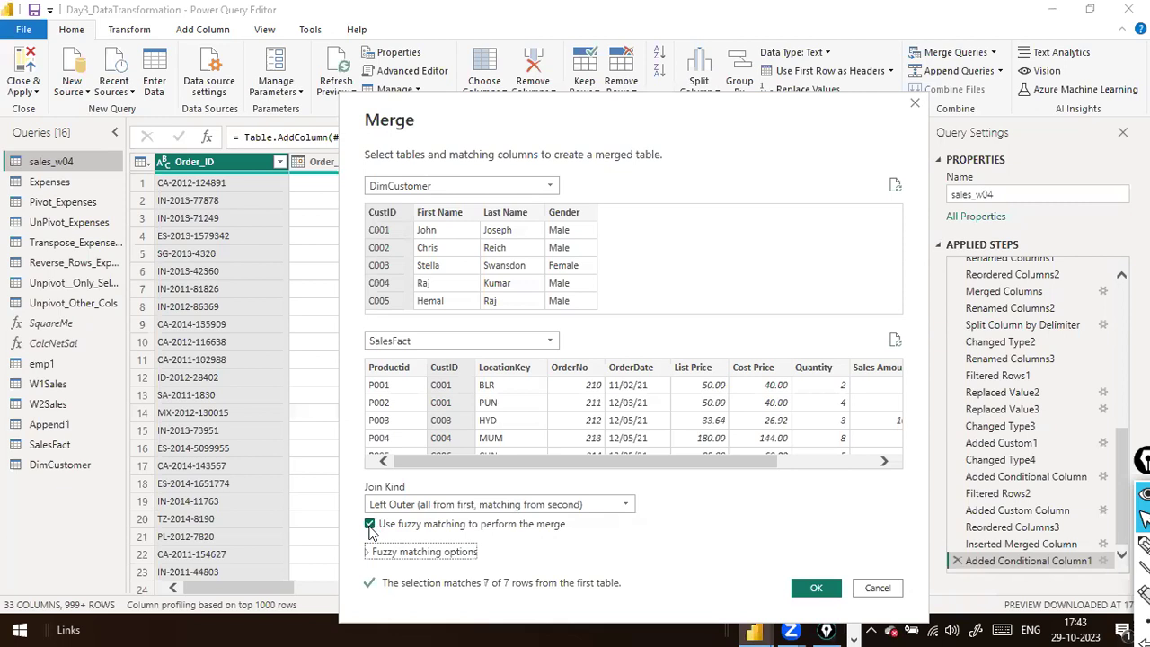
left_click(369, 526)
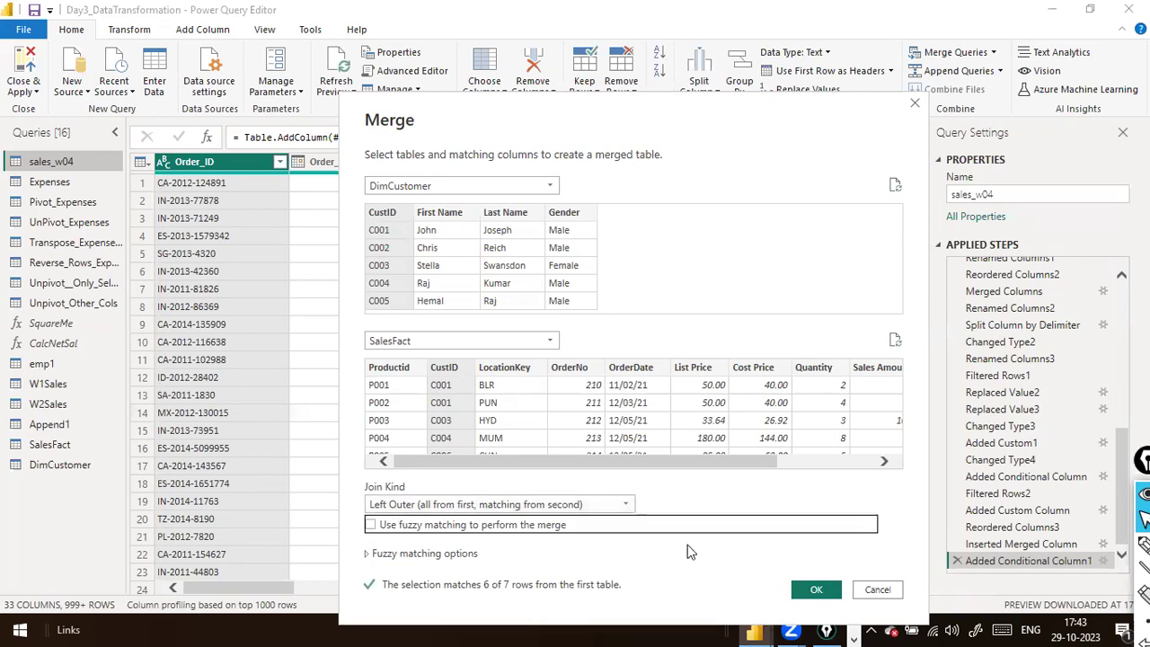
Create the merged query from DimCustomer and SalesFact with the Left Outer join.
left_click(830, 594)
left_click(817, 591)
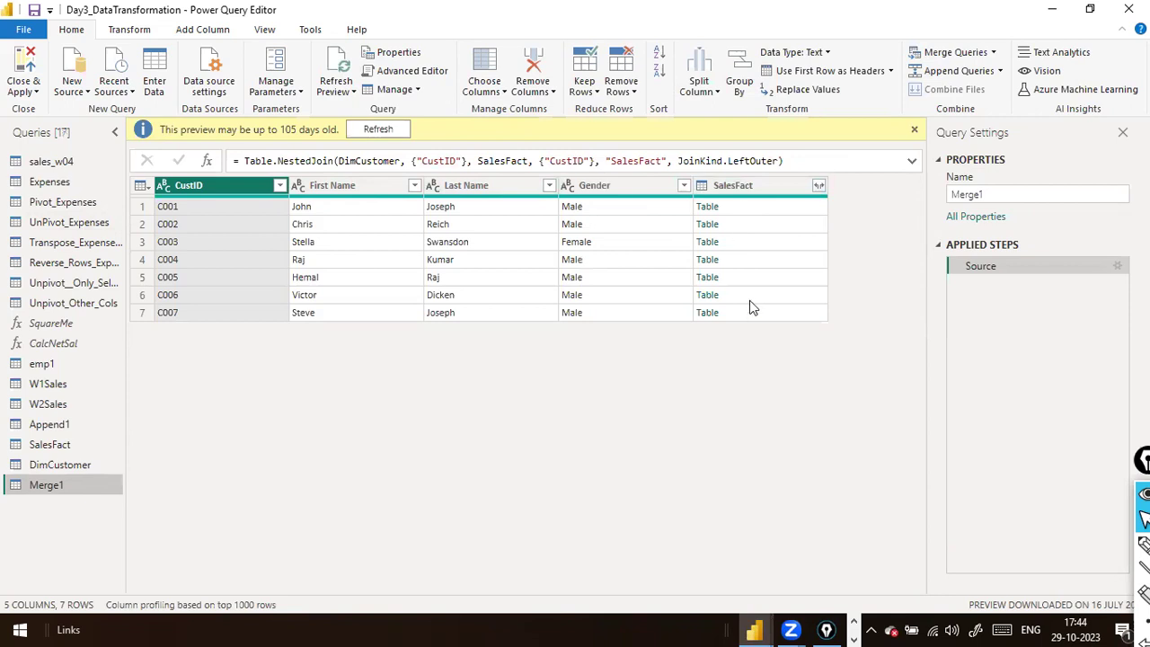
Examine the nested SalesFact rows of the second and third customers in the merged query.
left_click(789, 227)
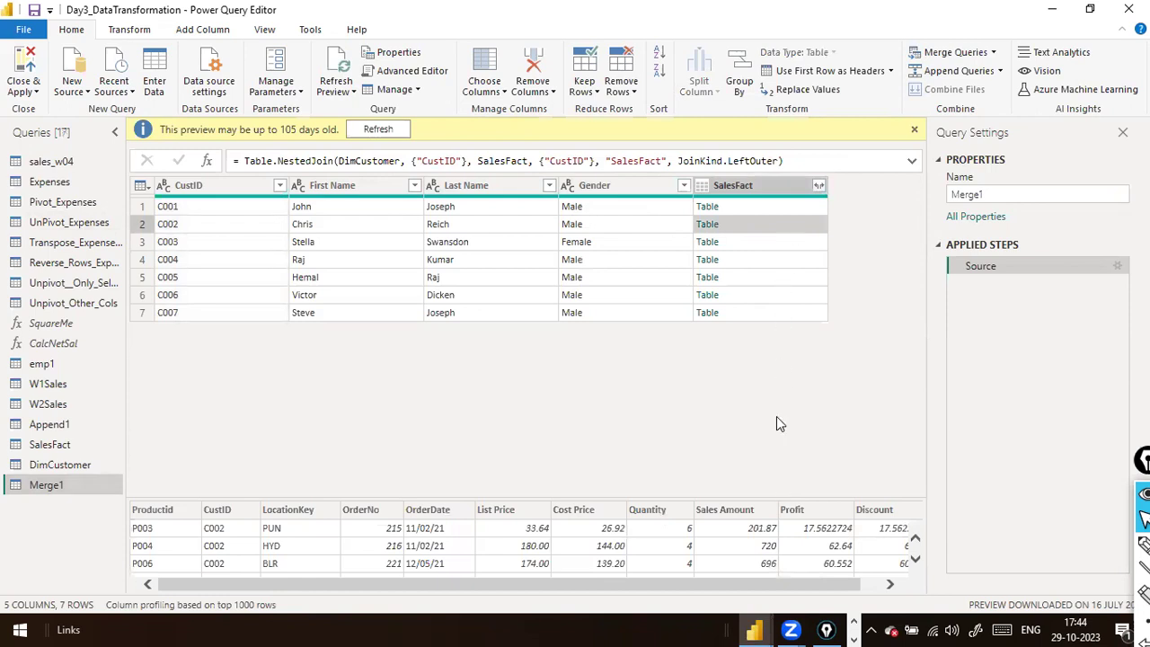
scroll(794, 554, "down", 2)
scroll(794, 555, "down", 2)
scroll(794, 554, "down", 2)
scroll(794, 554, "up", 2)
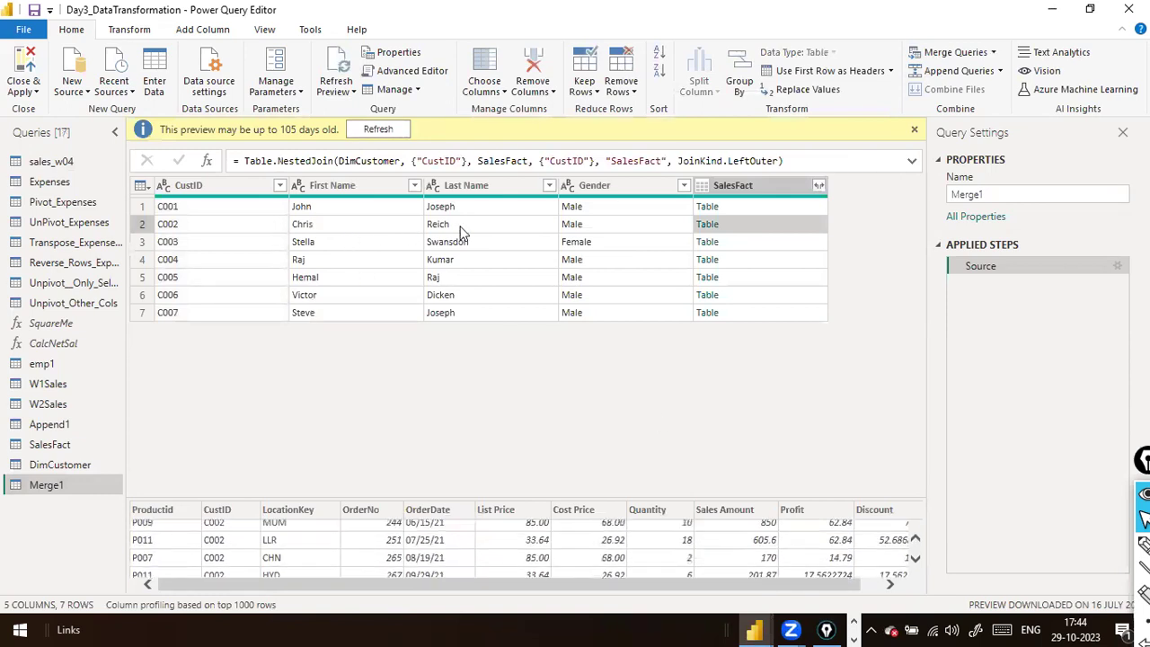
scroll(495, 543, "down", 2)
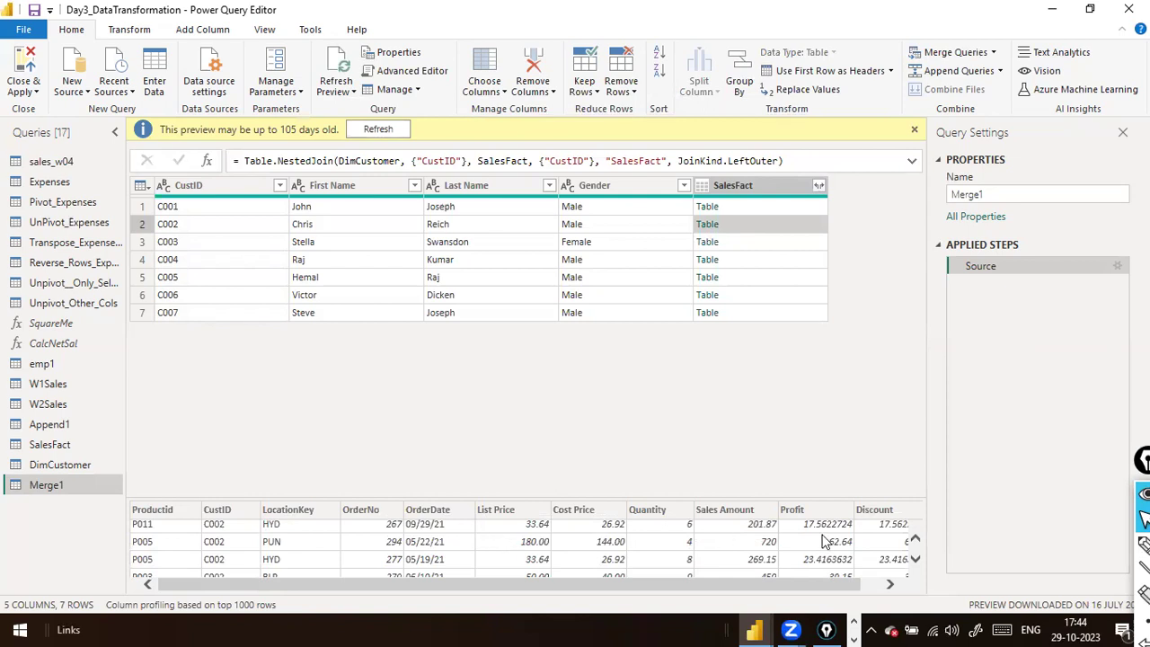
scroll(869, 553, "down", 2)
scroll(869, 555, "up", 2)
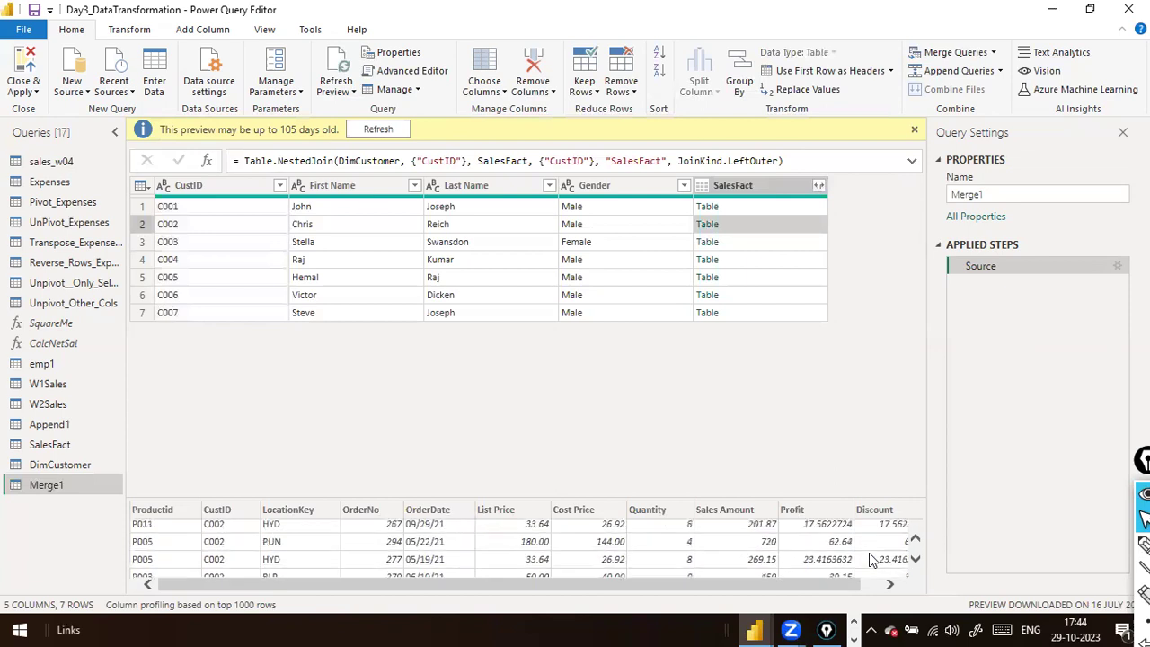
left_click(781, 249)
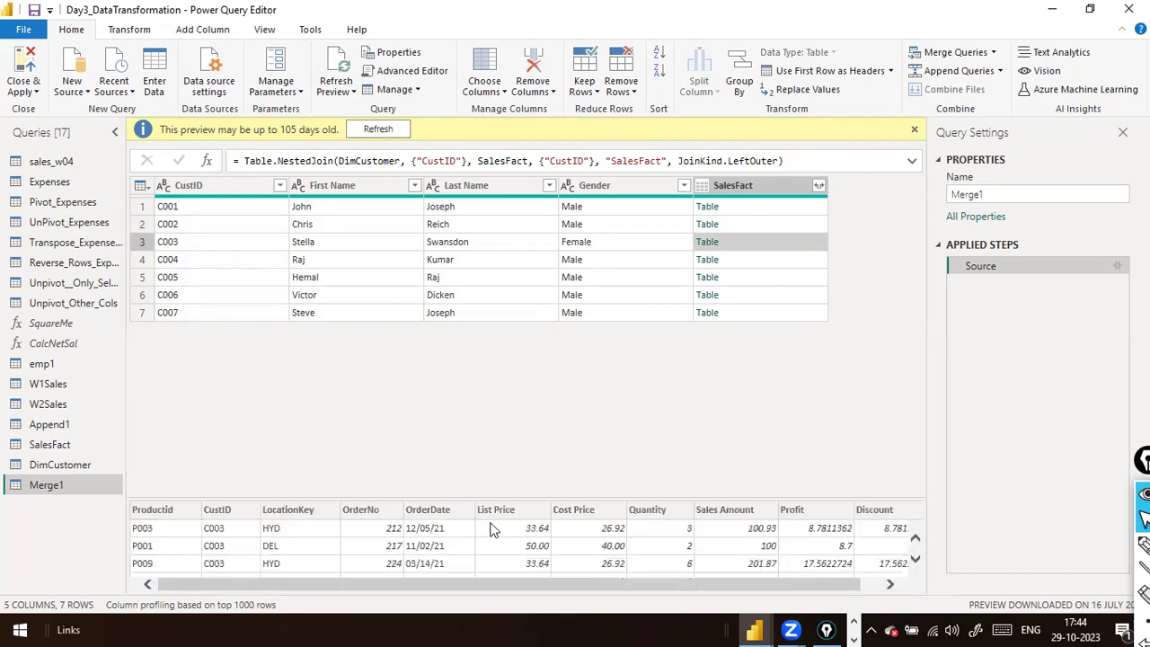
scroll(497, 539, "down", 3)
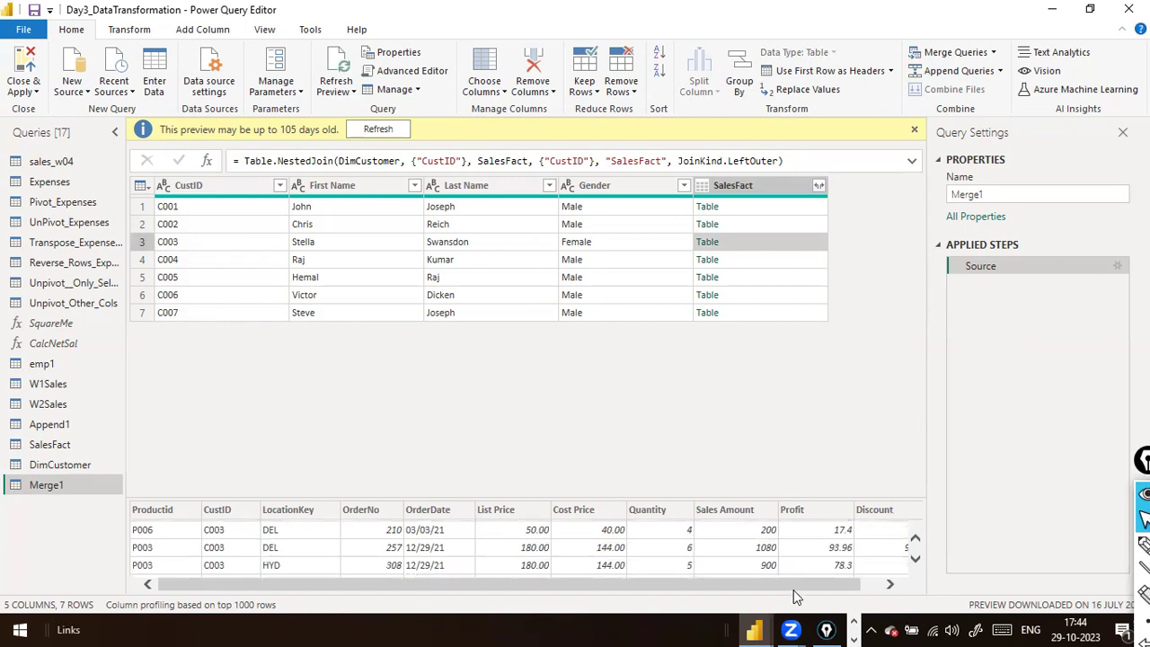
Expand the SalesFact column to only Quantity and Sales Amount, keeping the original column name as prefix.
left_click(818, 187)
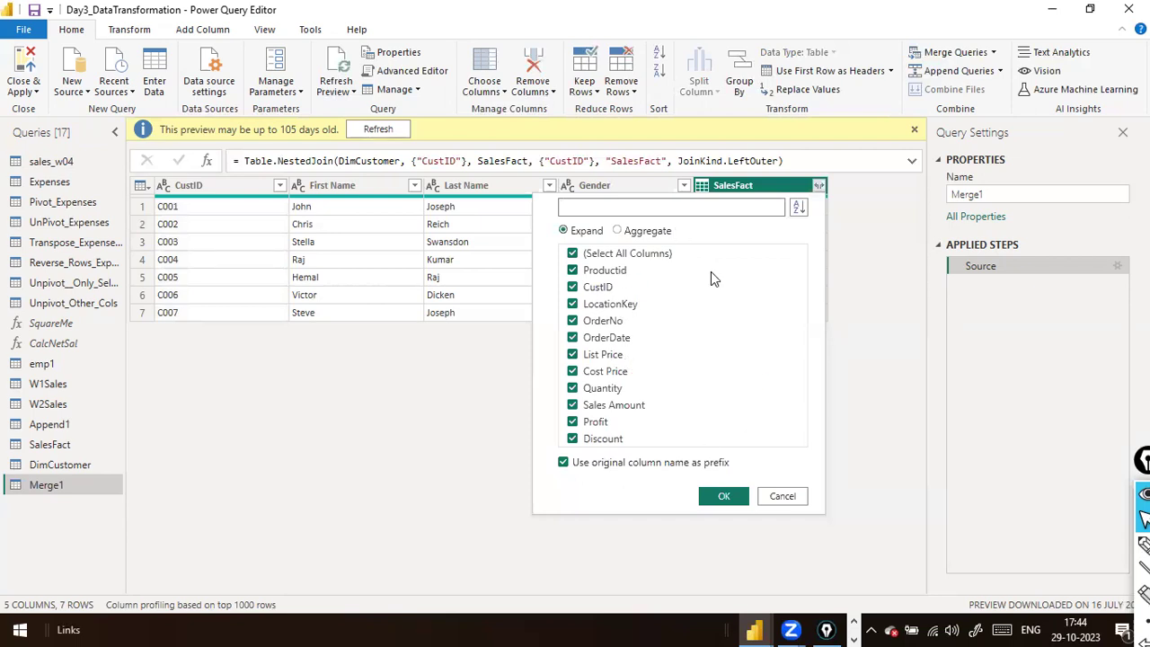
left_click(573, 271)
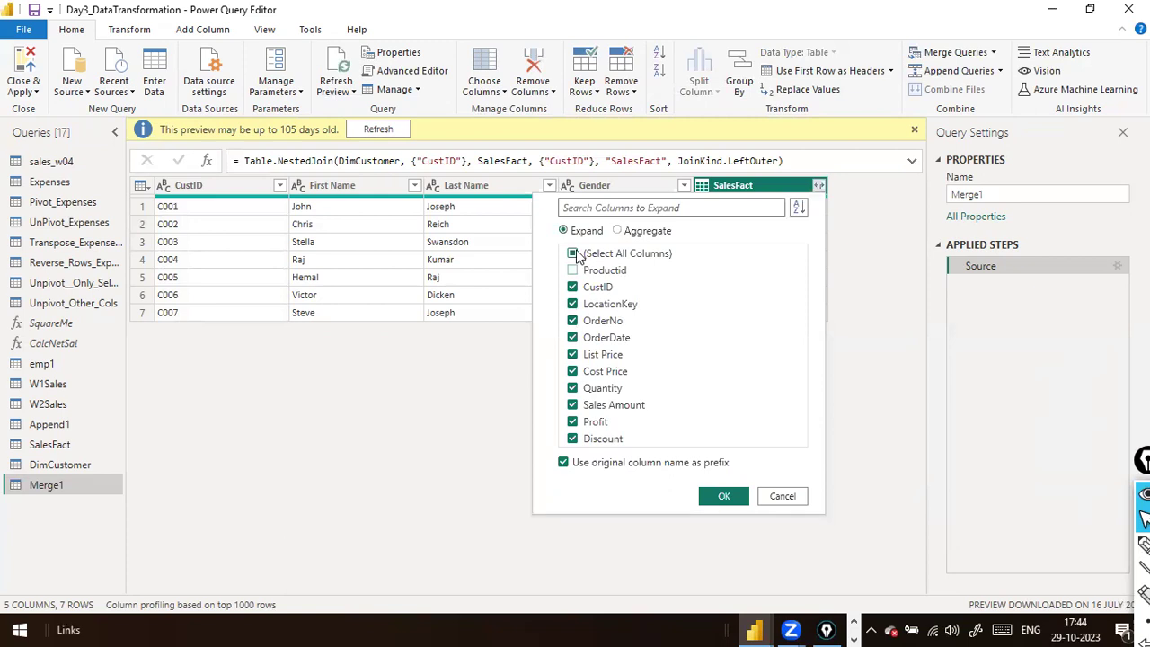
left_click(572, 254)
left_click(572, 388)
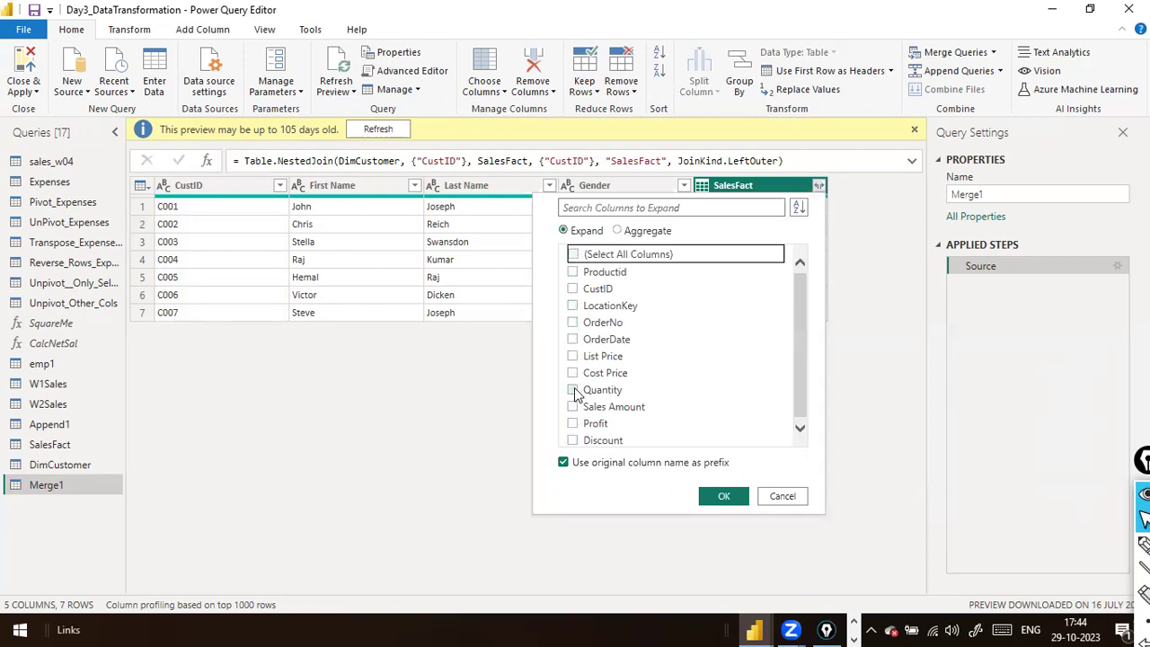
left_click(573, 405)
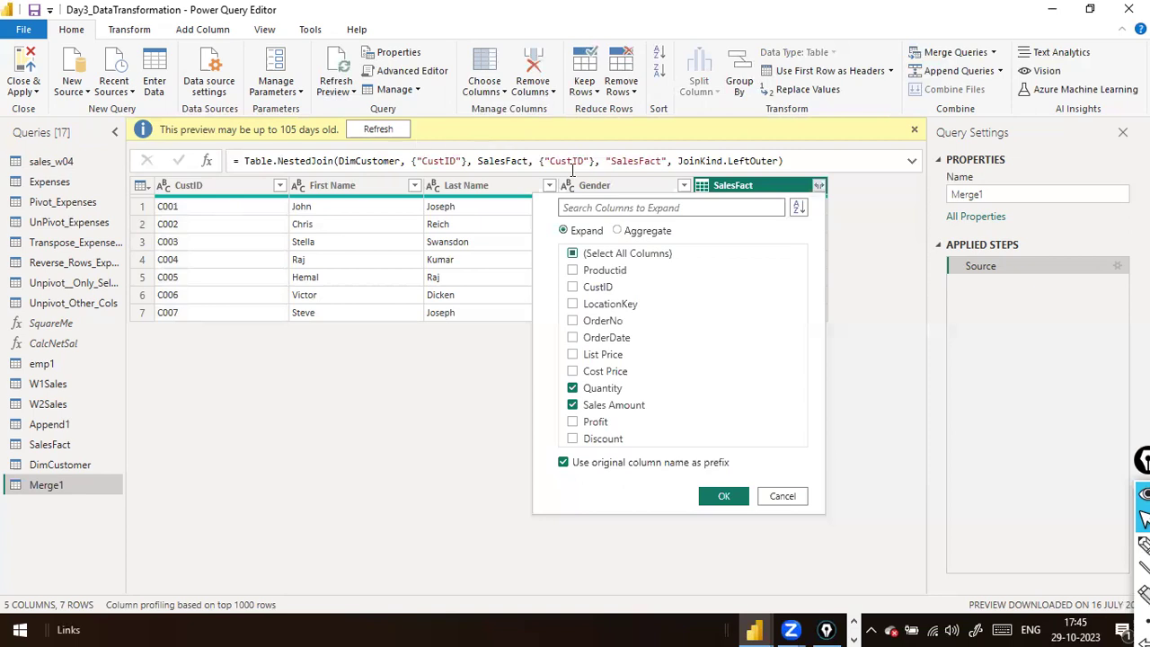
left_click(708, 499)
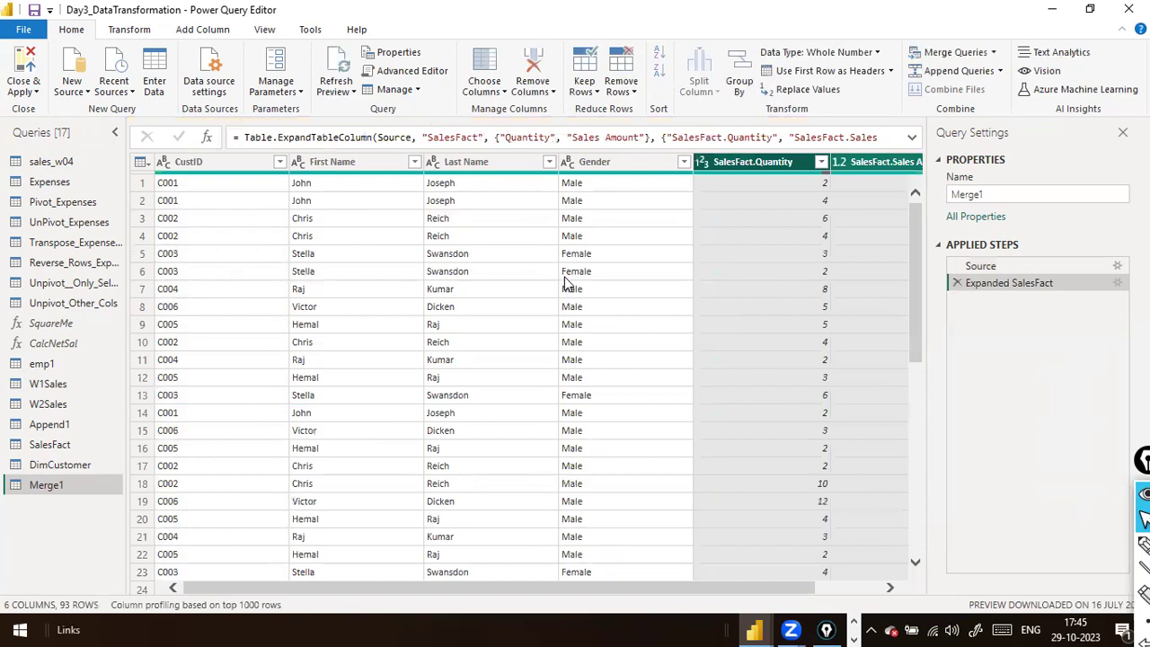
Edit the Expanded SalesFact step to clear the default column name prefix.
left_click(1117, 283)
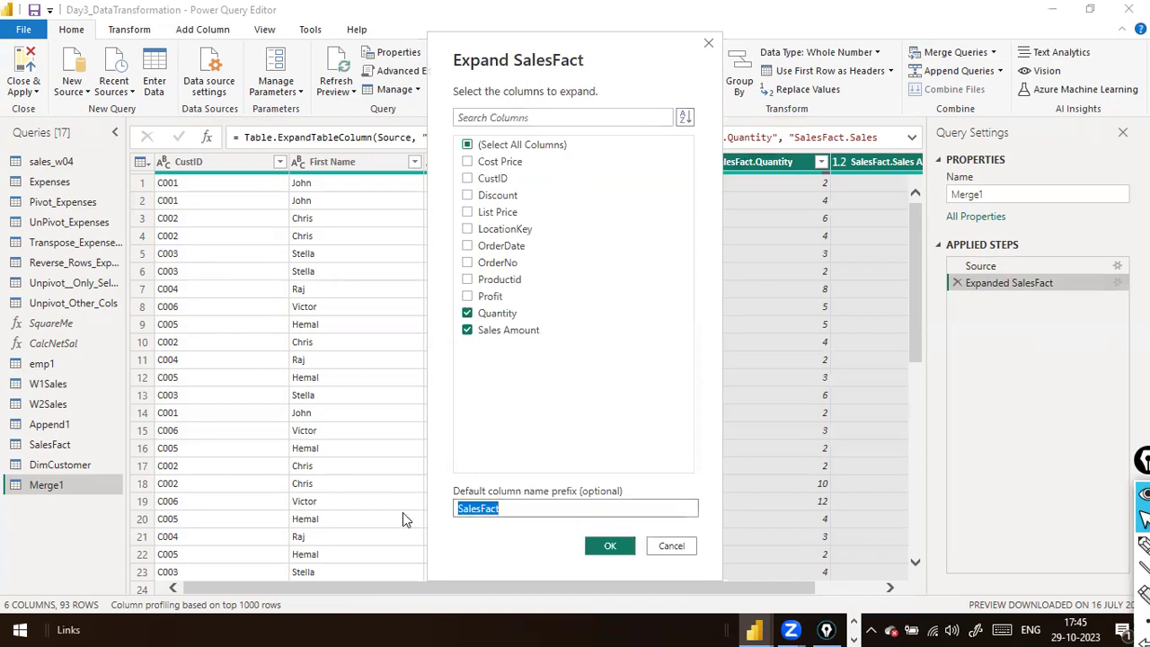
key("BackSpace")
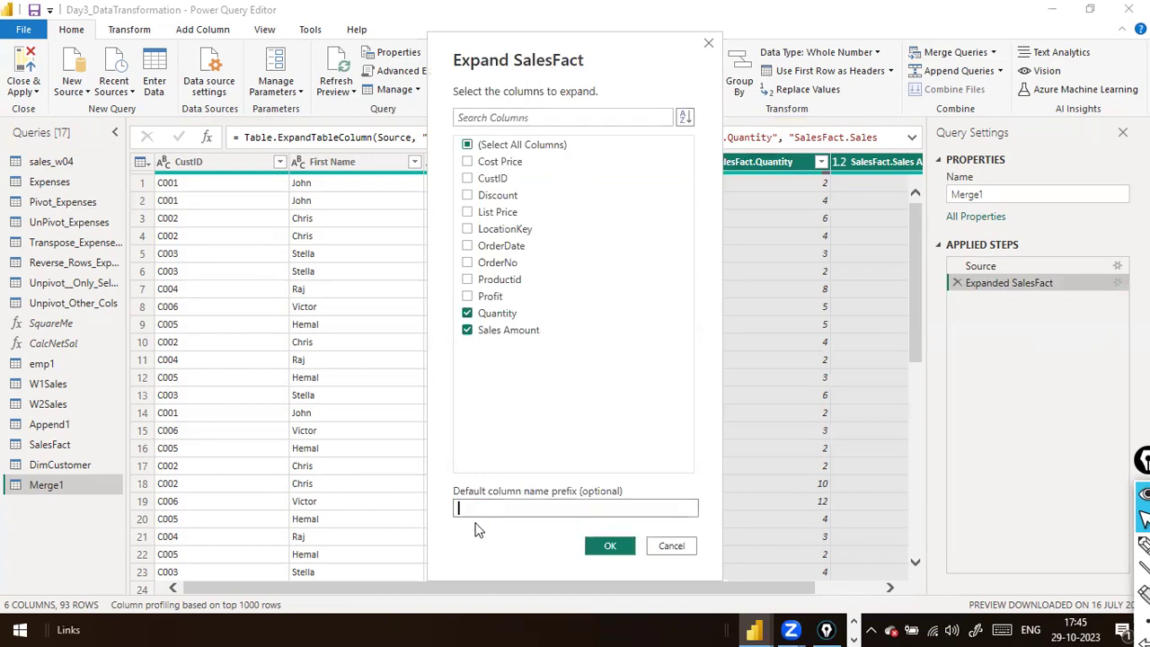
left_click(610, 546)
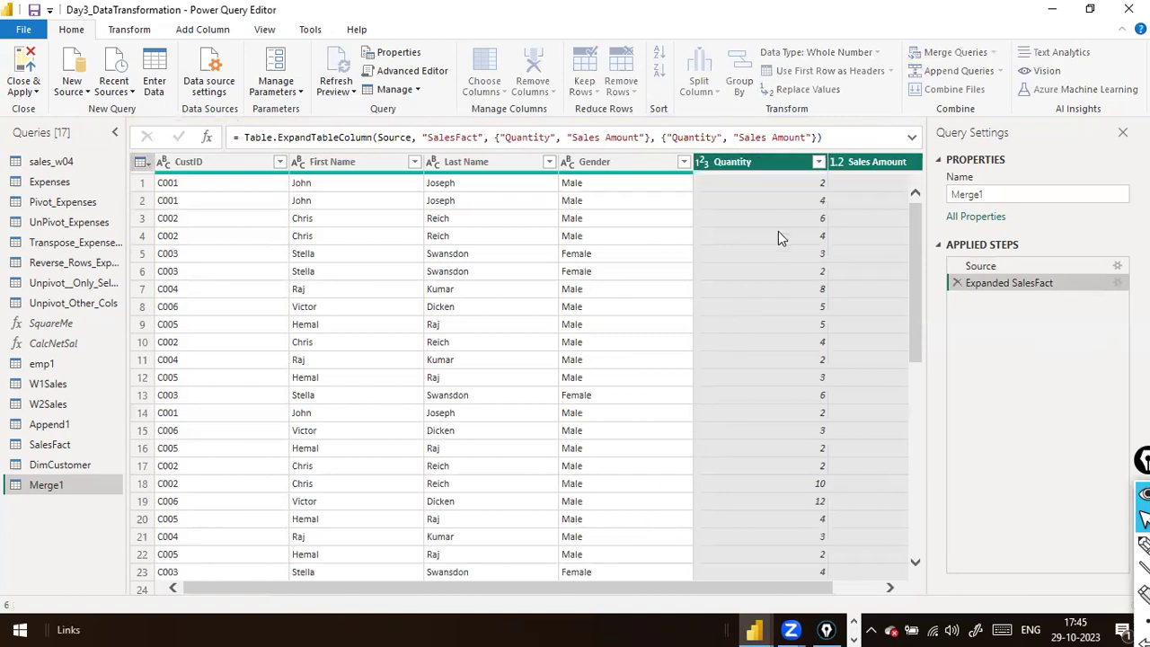
Remove the CustID column from the merged query and review the First Name filter values.
right_click(189, 162)
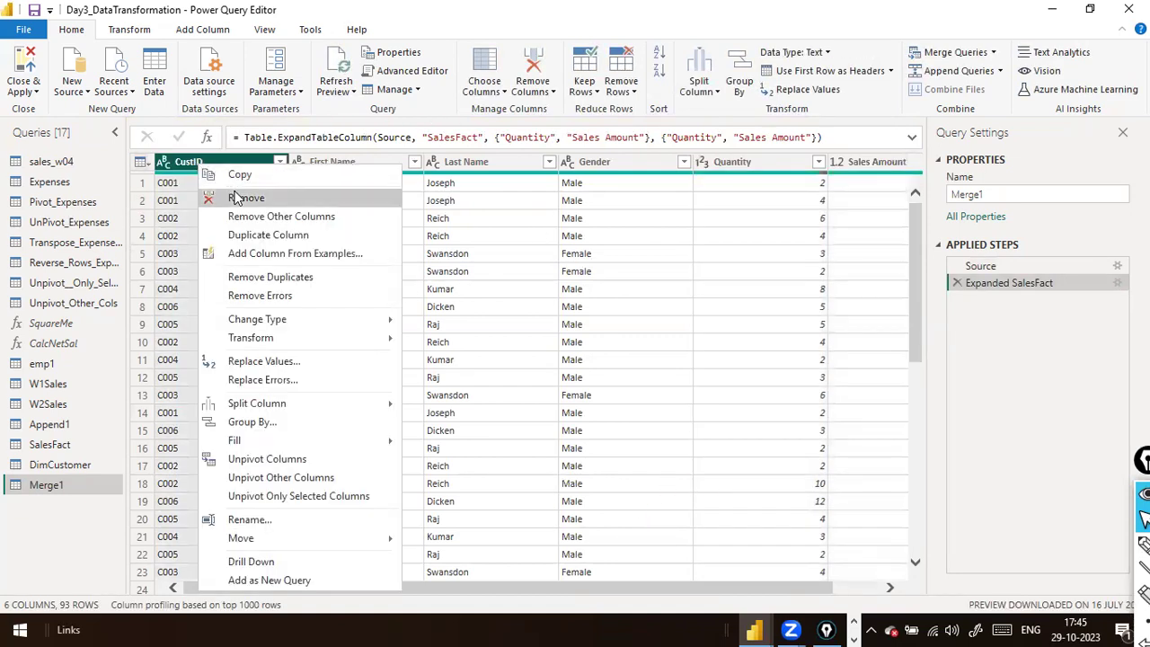
left_click(243, 198)
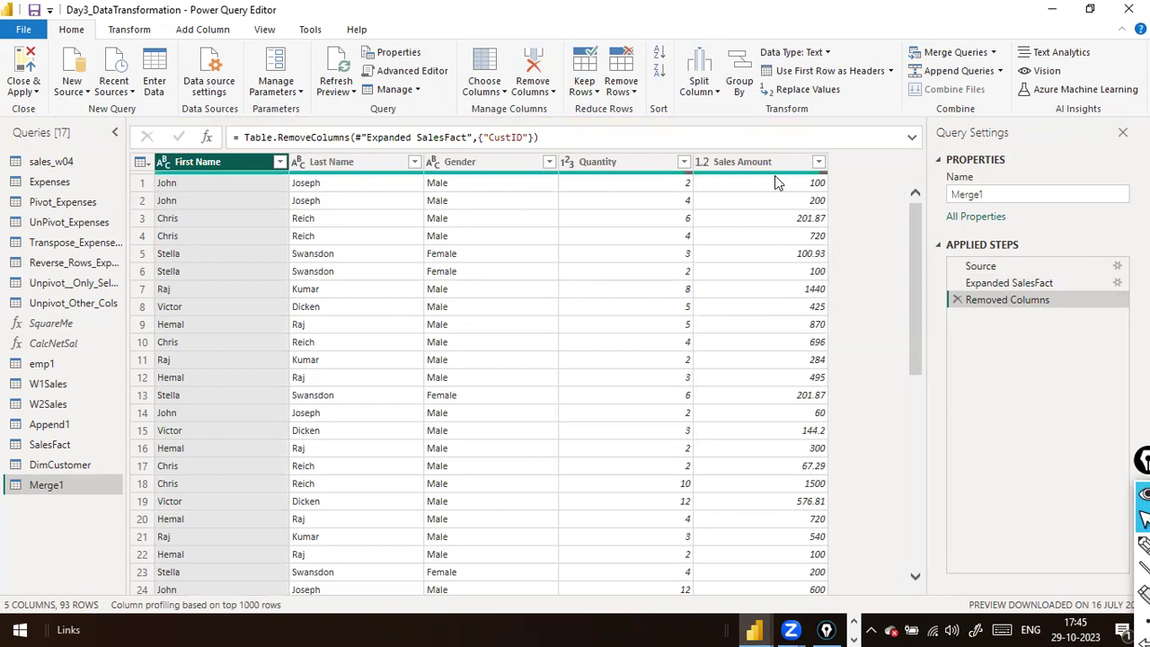
left_click(279, 162)
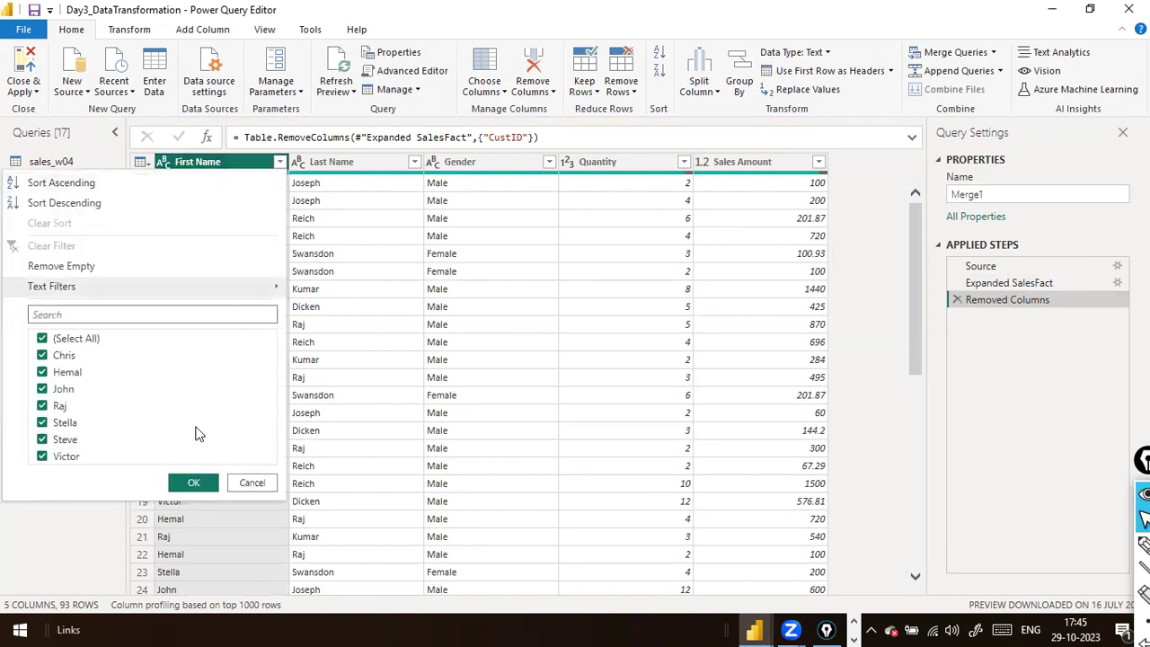
left_click(267, 486)
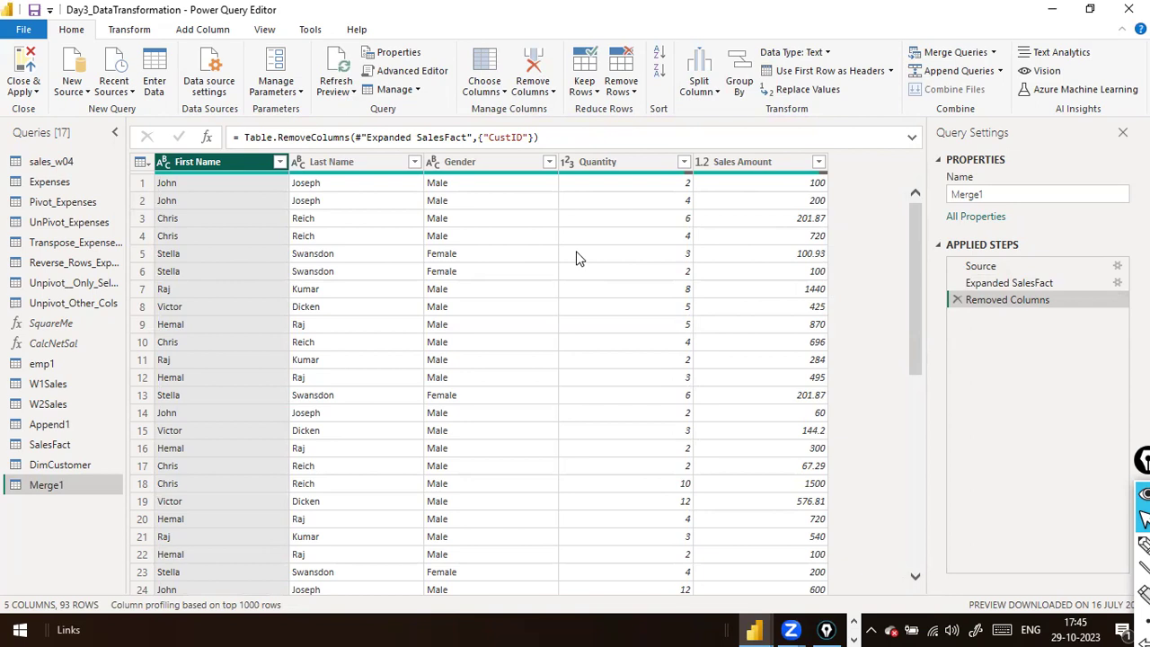
Review the merged customer and sales rows from the first row to the last.
scroll(580, 259, "down", 20)
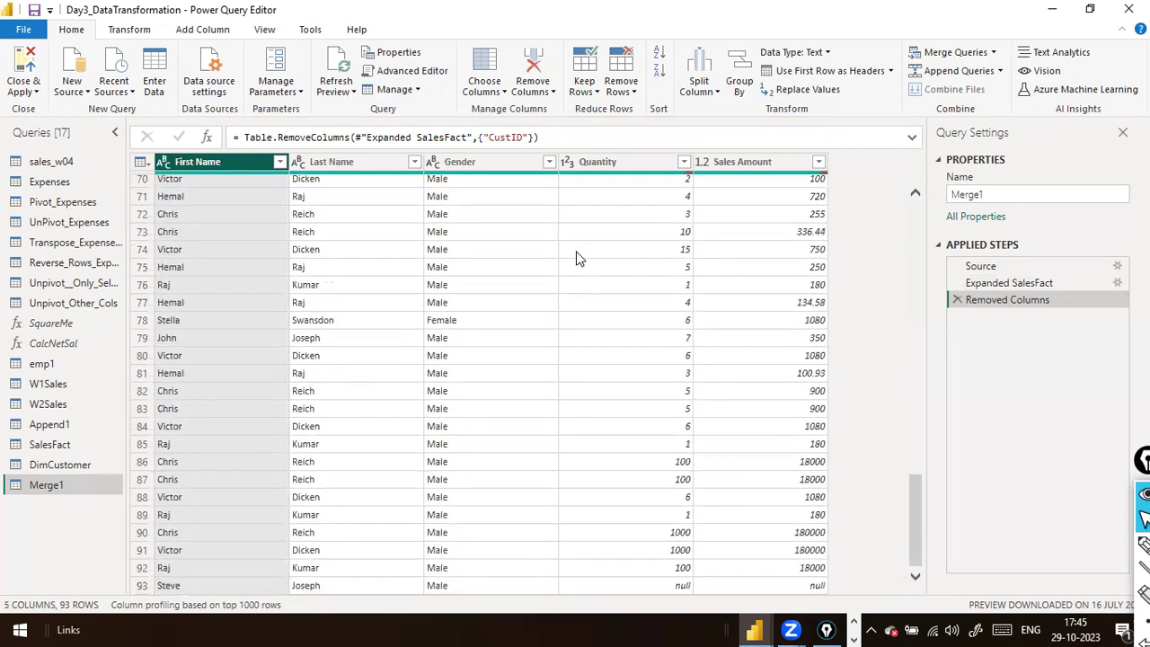
scroll(579, 259, "up", 20)
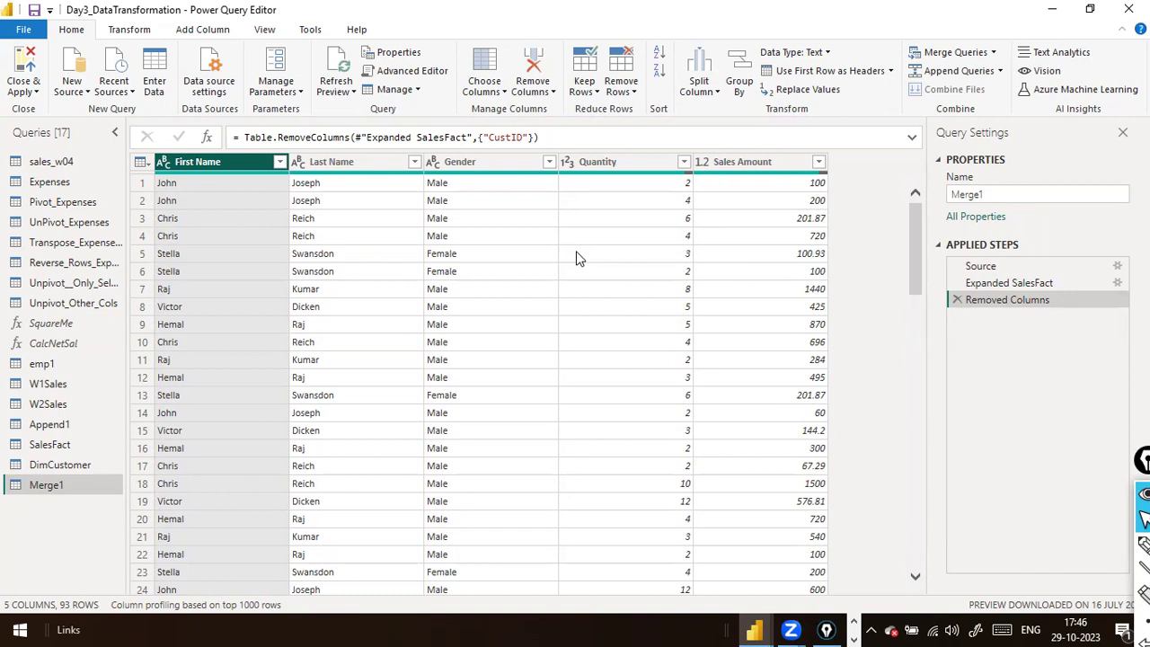
Annotate the screen with handwritten notes about 1000 products, W4 and the left outer join, and clear the annotations.
key("ctrl+shift+p")
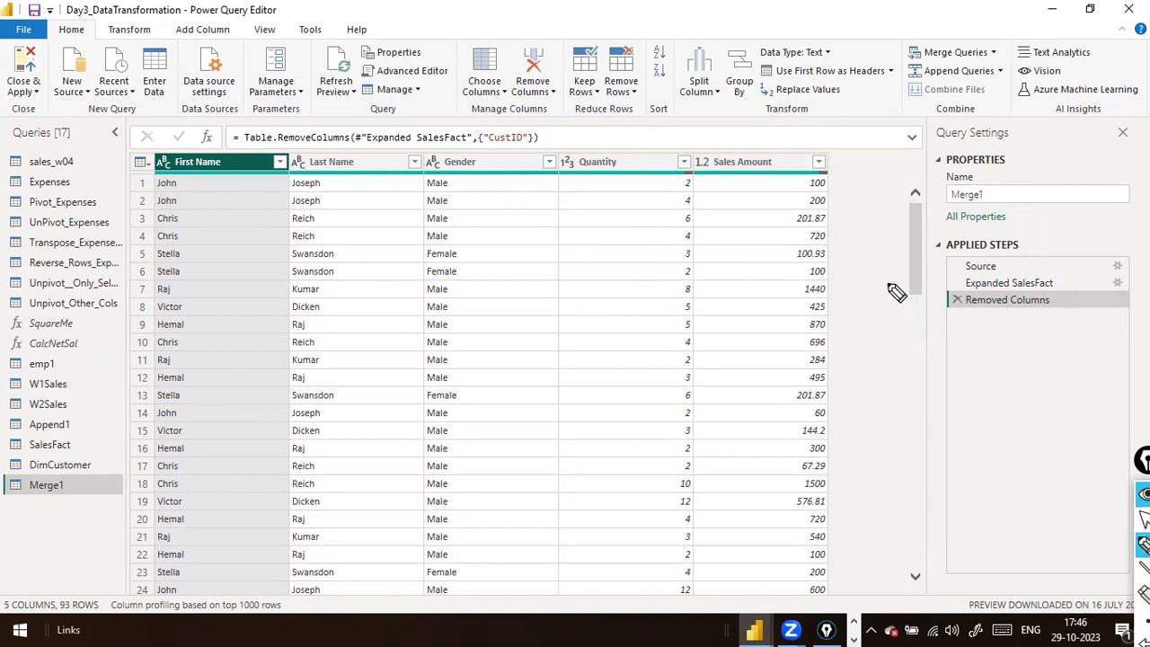
mouse_move(852, 297)
left_mouse_down()
mouse_move(880, 304)
mouse_move(878, 326)
mouse_move(933, 321)
mouse_move(939, 305)
mouse_move(910, 319)
left_mouse_up()
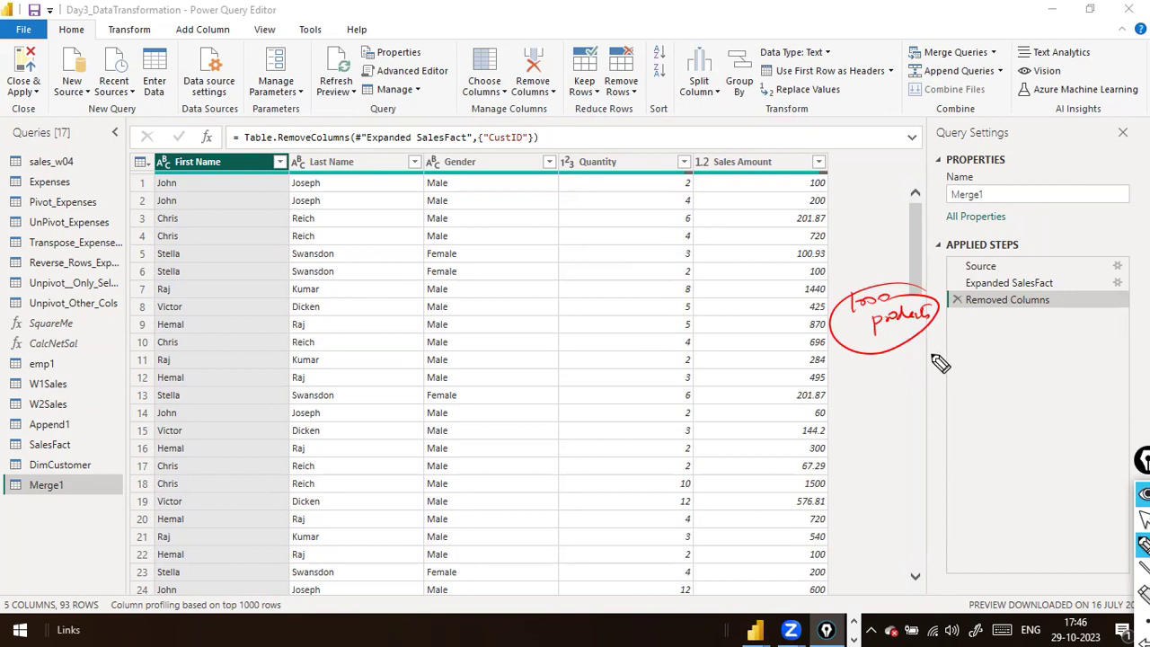
left_click_drag(858, 396, 894, 424)
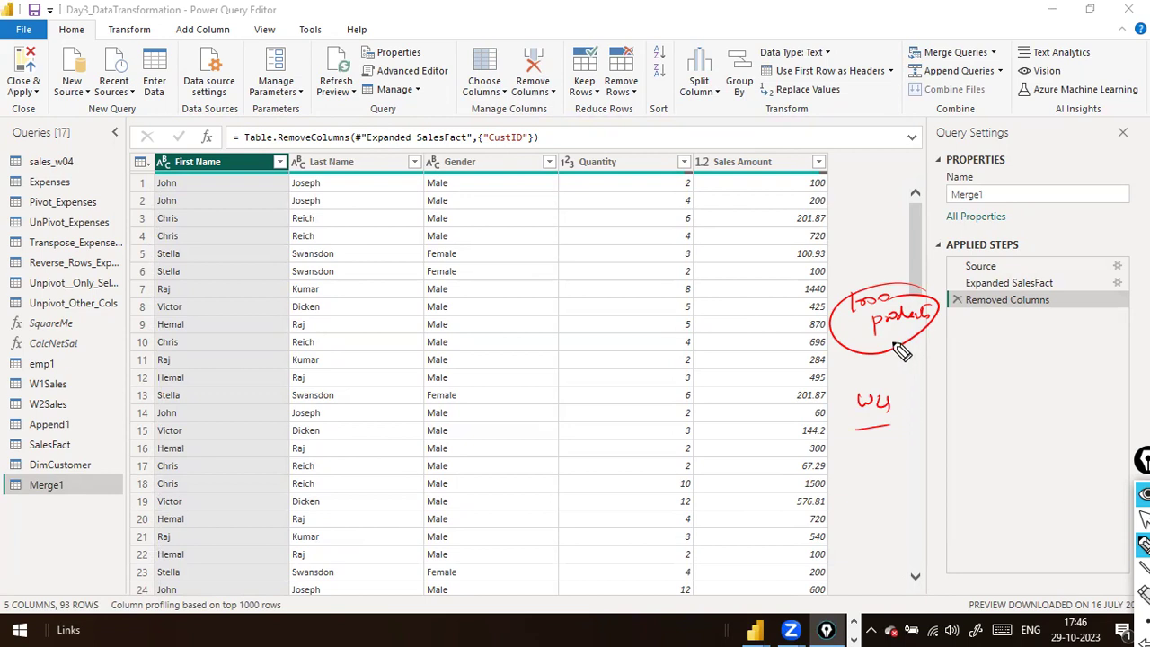
left_click_drag(907, 426, 934, 425)
mouse_move(911, 440)
left_mouse_down()
mouse_move(940, 438)
mouse_move(944, 457)
left_mouse_up()
left_click_drag(905, 497, 928, 495)
mouse_move(891, 508)
left_mouse_down()
mouse_move(927, 503)
mouse_move(919, 510)
left_mouse_up()
left_click_drag(866, 492, 1019, 447)
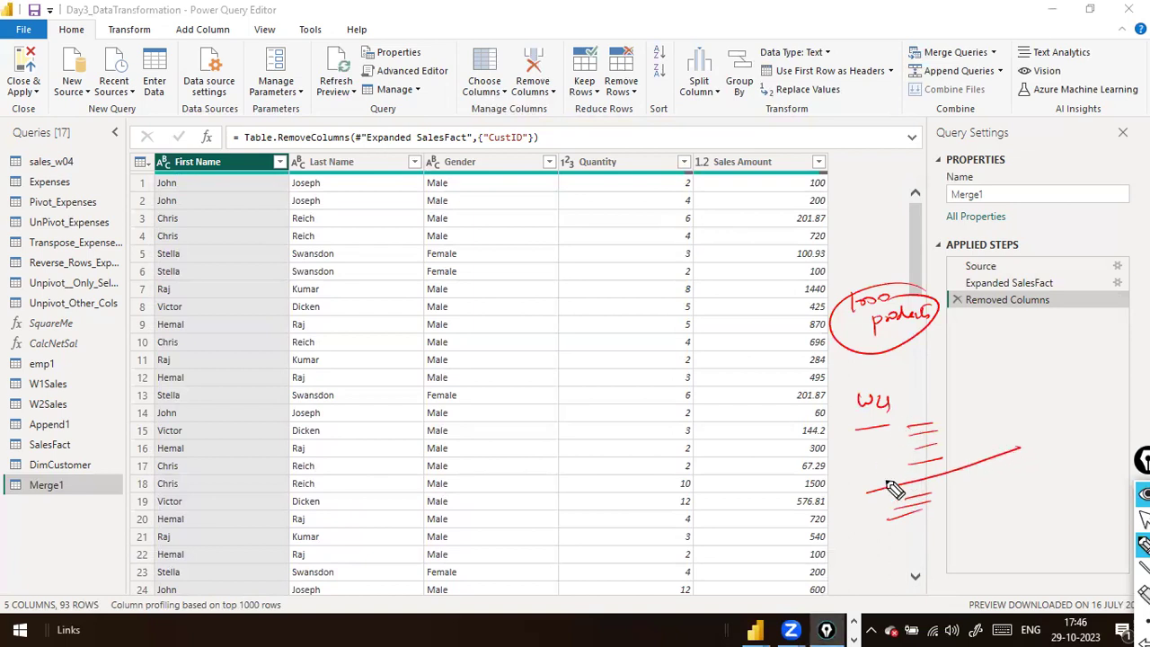
mouse_move(852, 224)
left_mouse_down()
mouse_move(848, 242)
mouse_move(985, 229)
left_mouse_up()
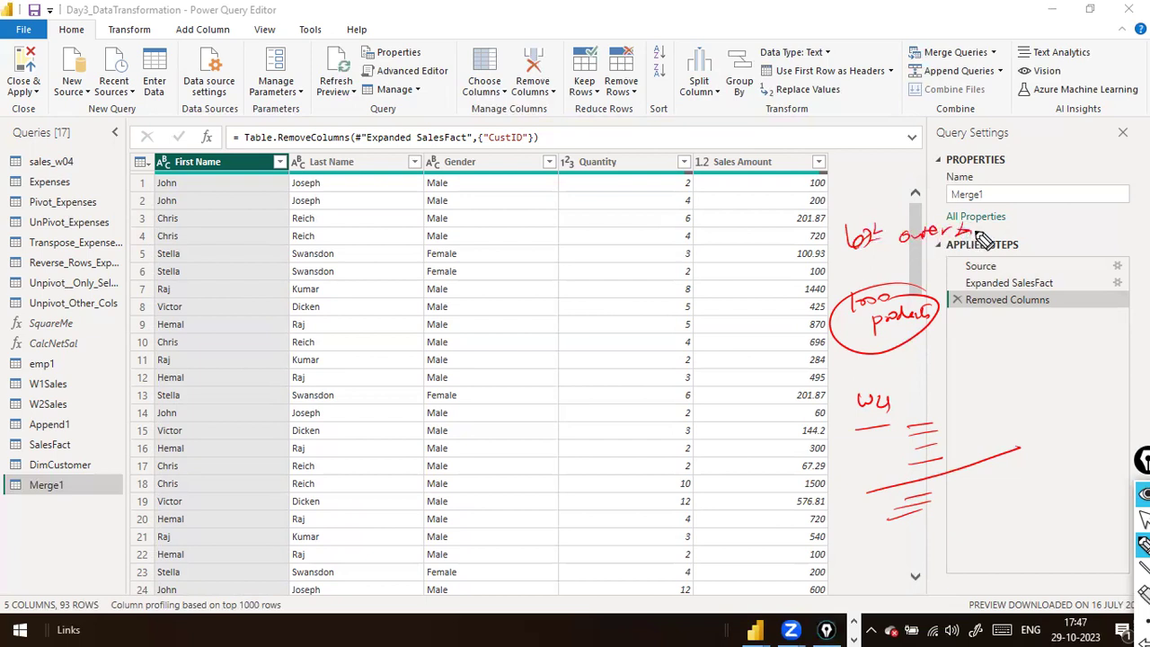
left_click_drag(858, 270, 966, 255)
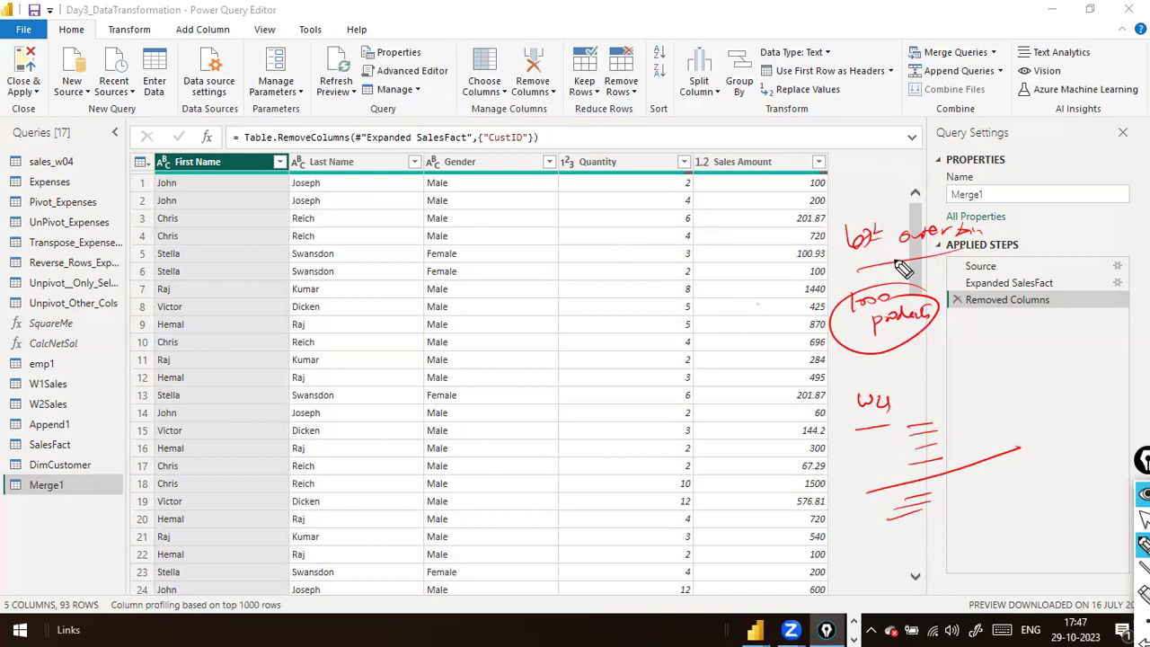
mouse_move(877, 171)
left_mouse_down()
mouse_move(886, 187)
mouse_move(852, 202)
mouse_move(882, 213)
mouse_move(901, 203)
left_mouse_up()
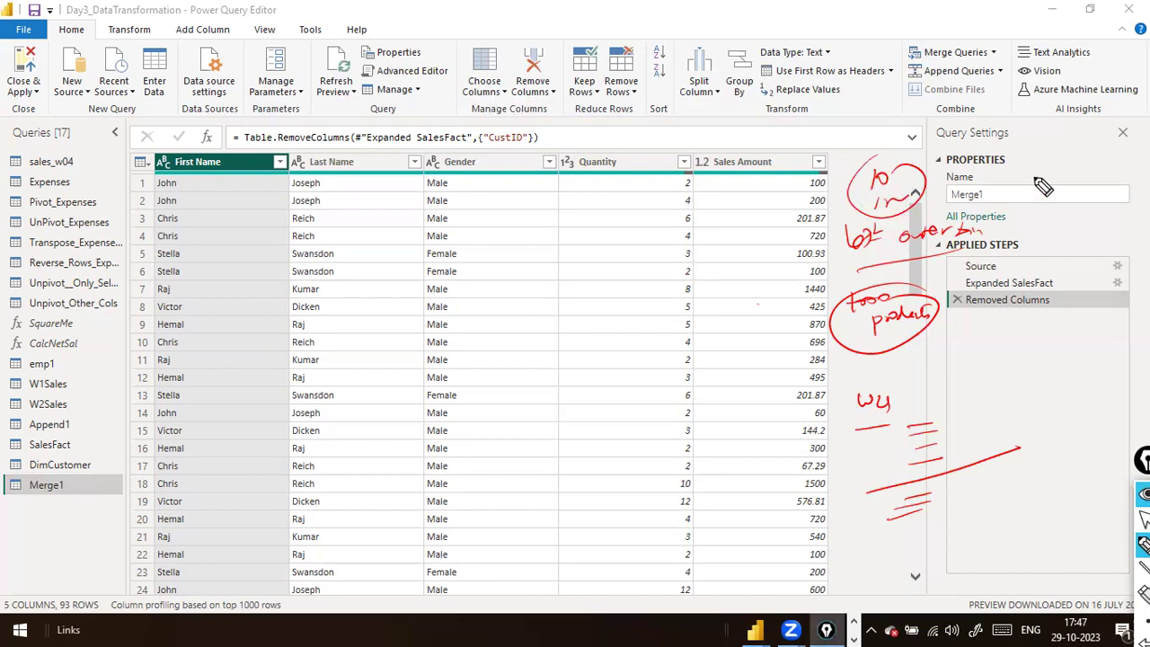
left_click_drag(1044, 155, 1083, 154)
mouse_move(1045, 165)
left_mouse_down()
mouse_move(1078, 163)
mouse_move(1074, 173)
left_mouse_up()
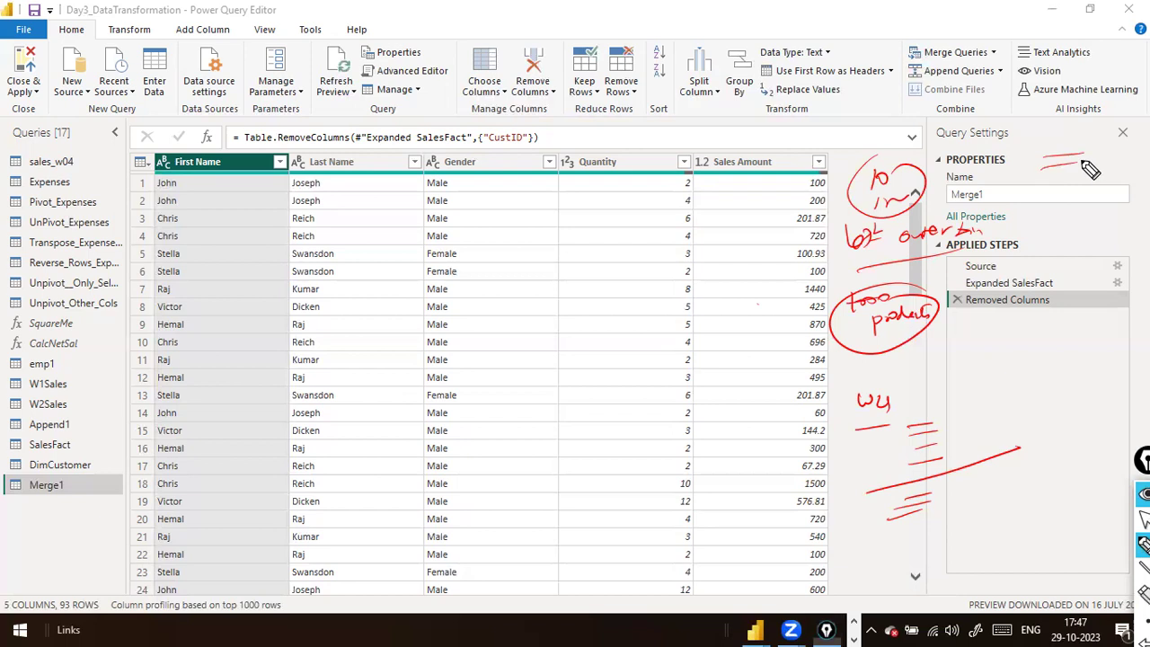
left_click_drag(1069, 222, 1098, 220)
left_click_drag(1078, 232, 1101, 231)
left_click_drag(1062, 266, 1098, 266)
left_click_drag(1083, 359, 1061, 361)
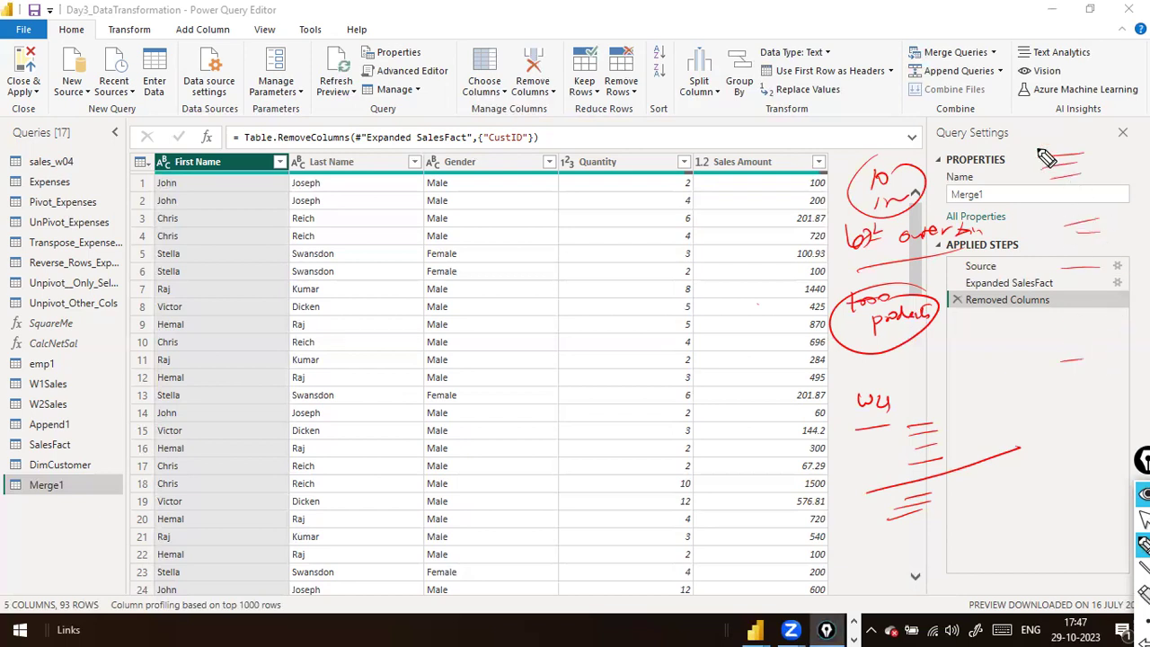
left_click_drag(1056, 406, 1053, 418)
left_click_drag(1033, 142, 1055, 151)
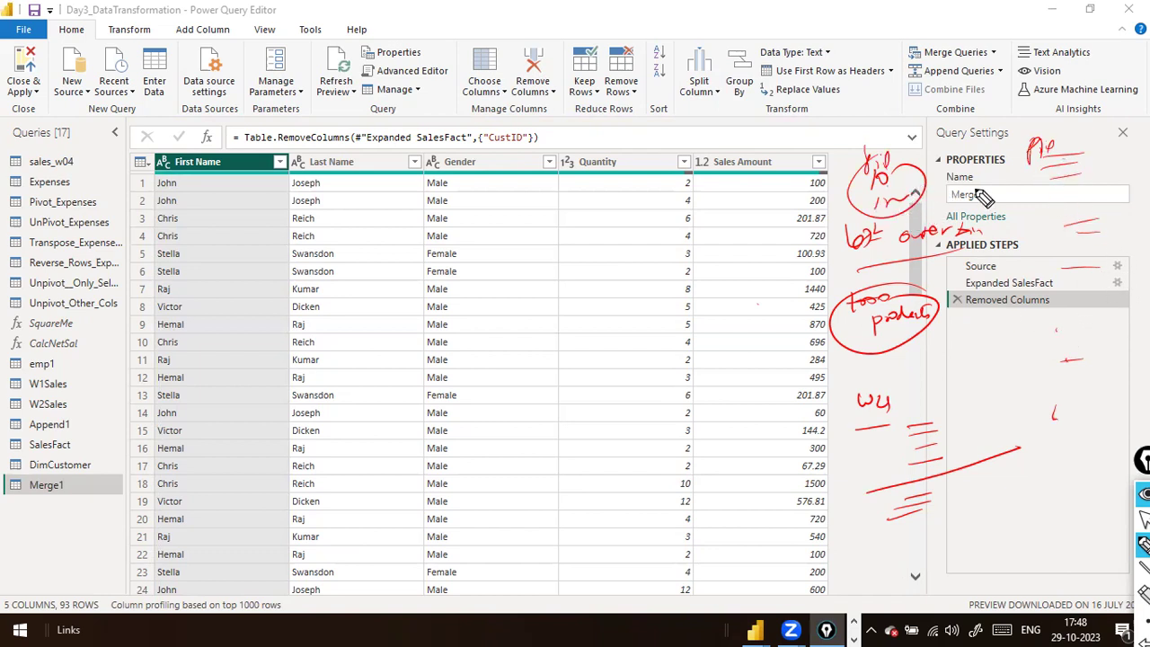
mouse_move(1042, 172)
left_mouse_down()
mouse_move(1114, 373)
mouse_move(1056, 170)
left_mouse_up()
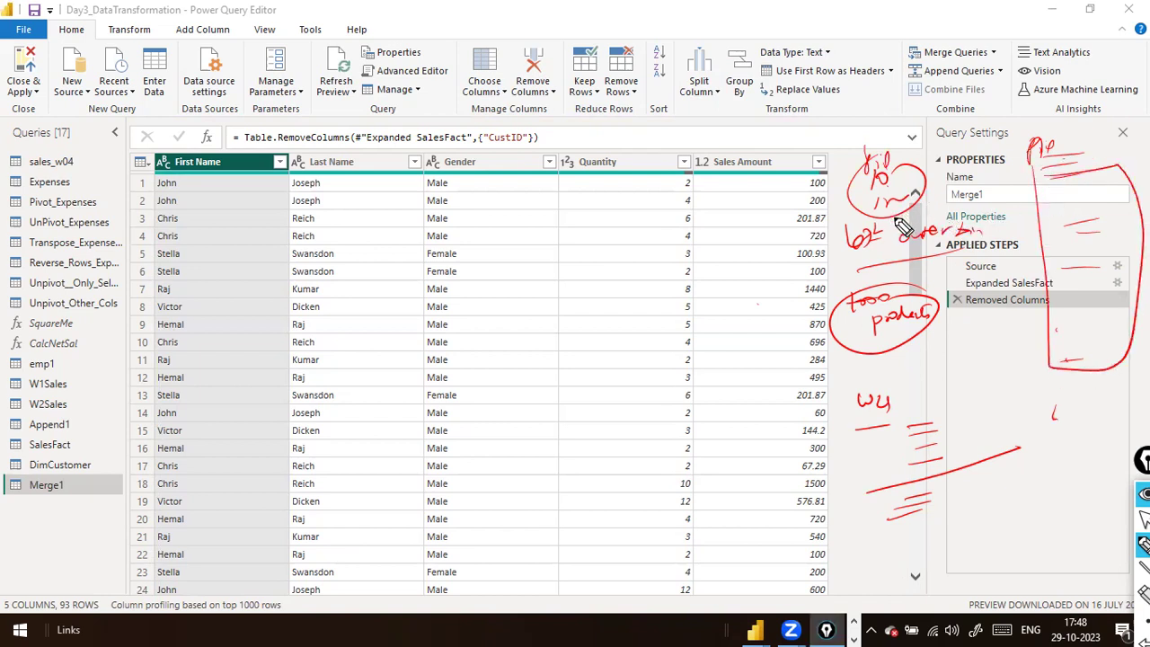
left_click_drag(1114, 364, 1064, 363)
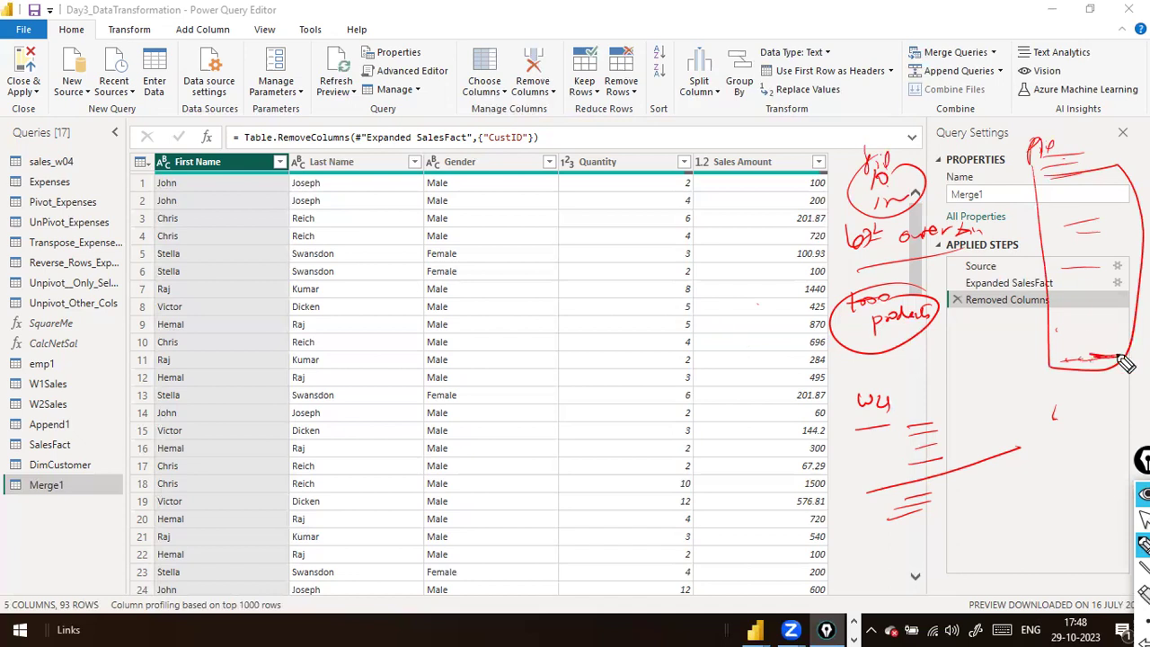
key("Escape")
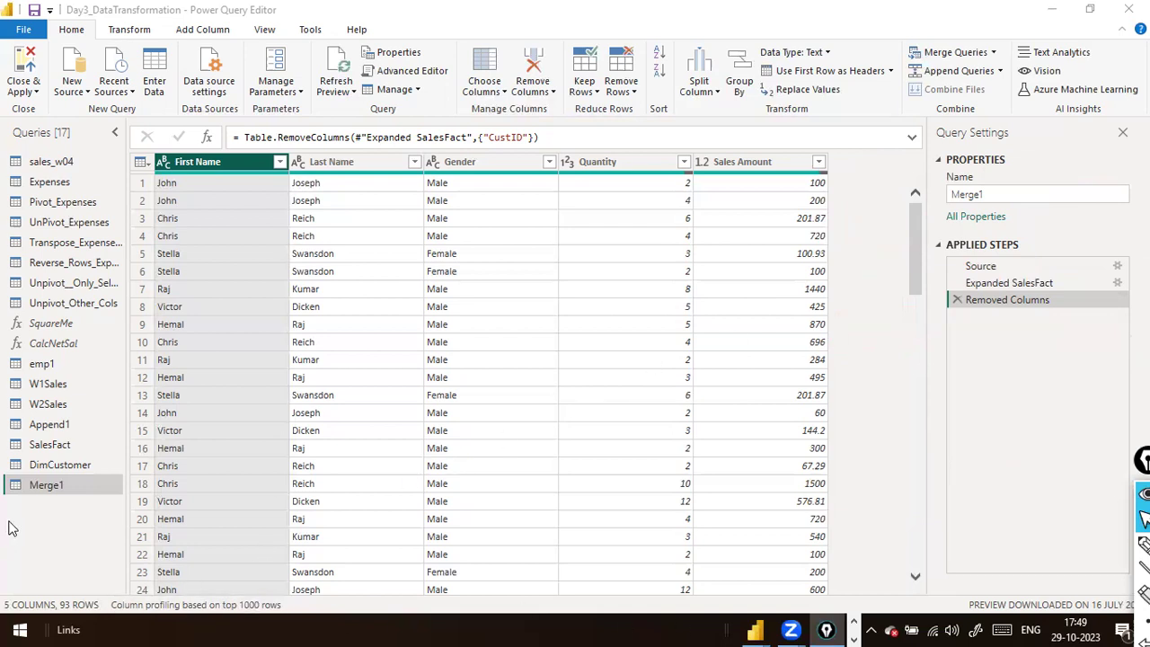
Rename the Merge1 query to Left Outer Join.
left_click(81, 471)
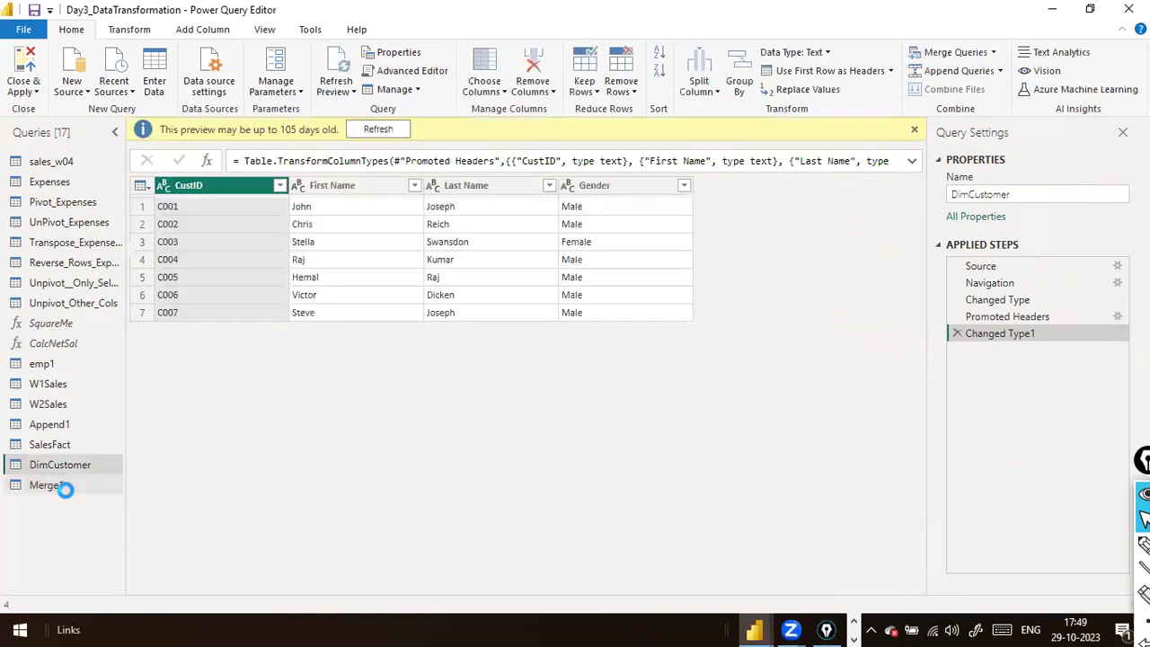
double_click(65, 487)
type("Left Oute")
type(" Jo")
key("BackSpace")
key("BackSpace")
key("BackSpace")
key("BackSpace")
type("er Join")
key("Return")
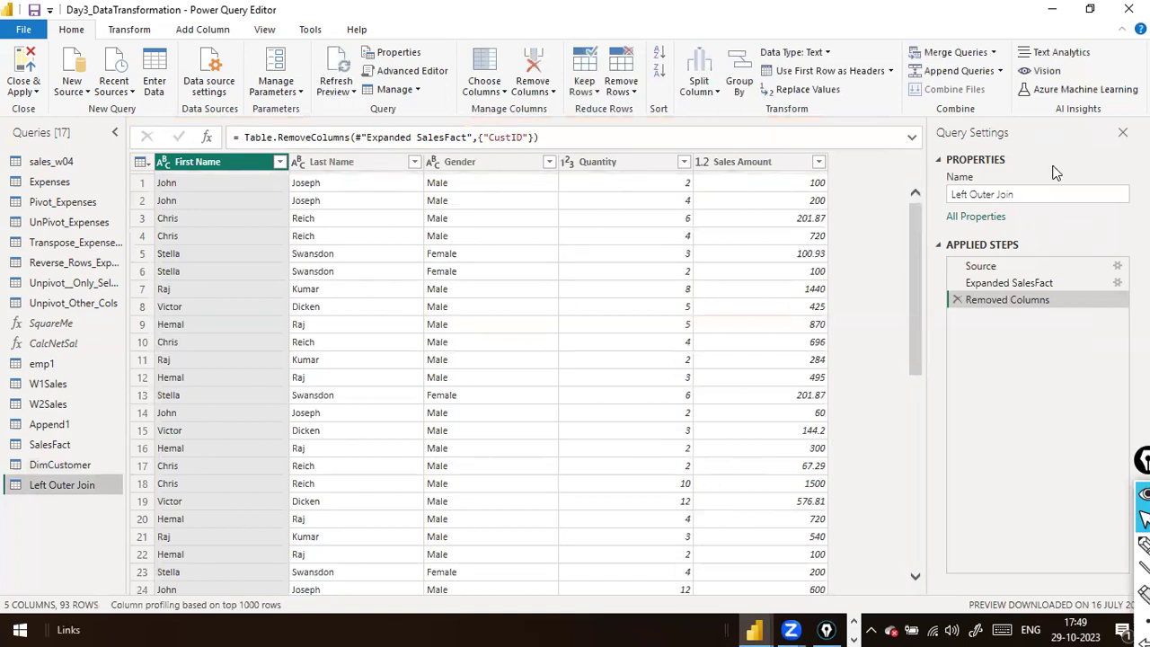
Set up a new merge query with DimCustomer as first table and SalesFact as second, matching both on CustID.
left_click(993, 54)
left_click(5, 439)
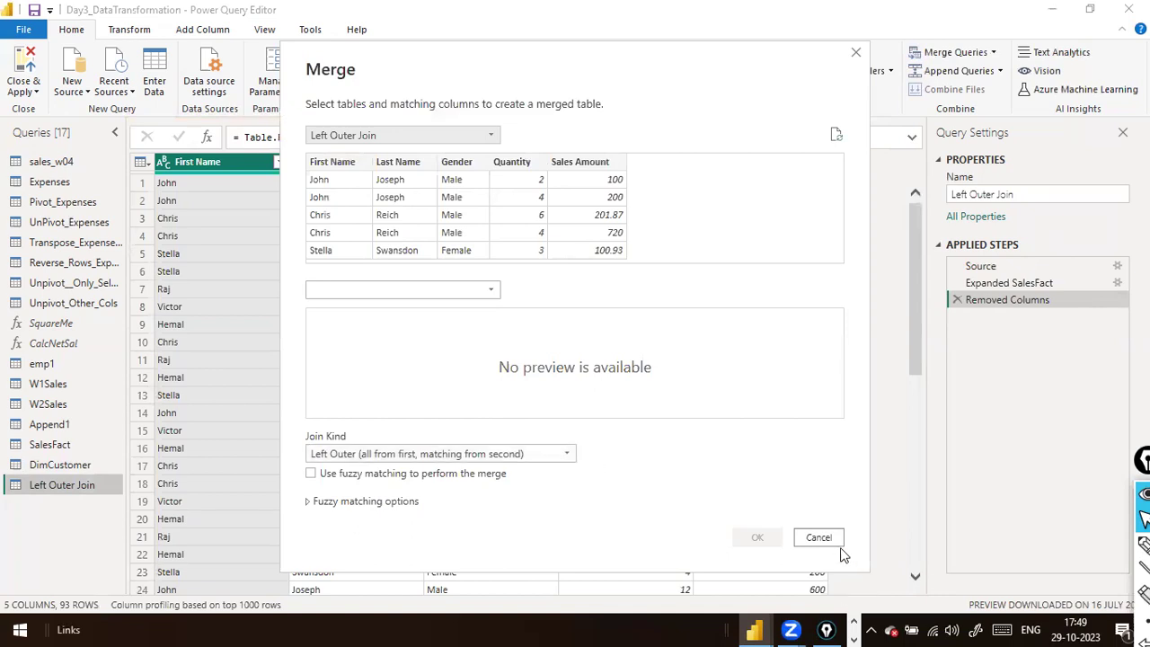
left_click(491, 137)
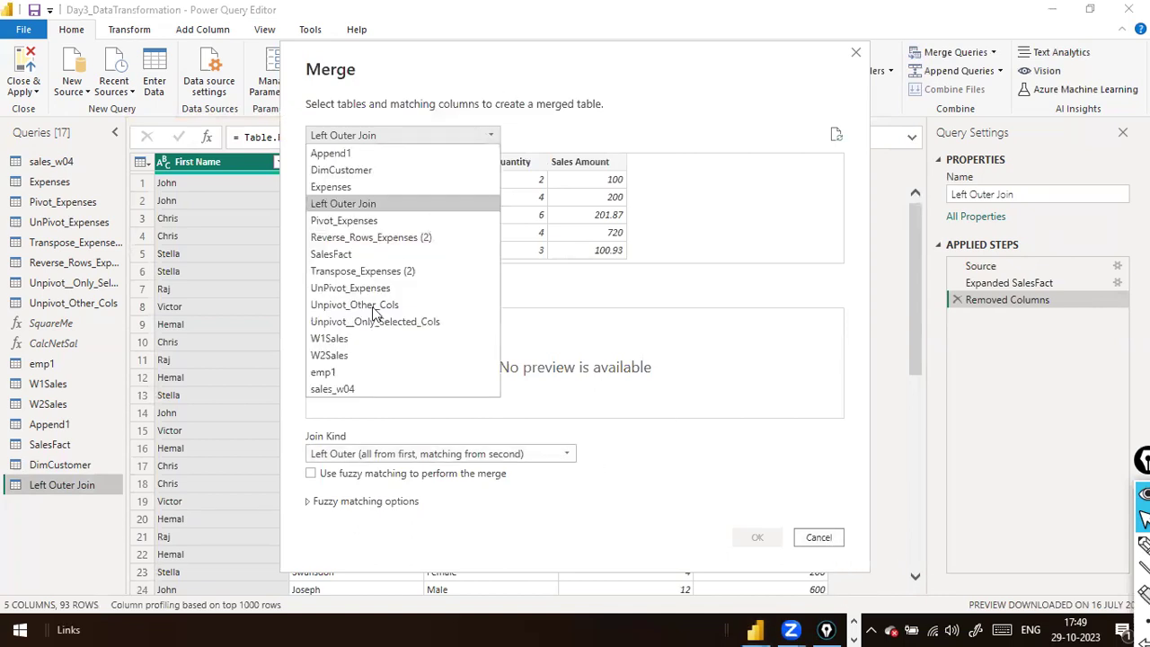
left_click(406, 173)
left_click(421, 289)
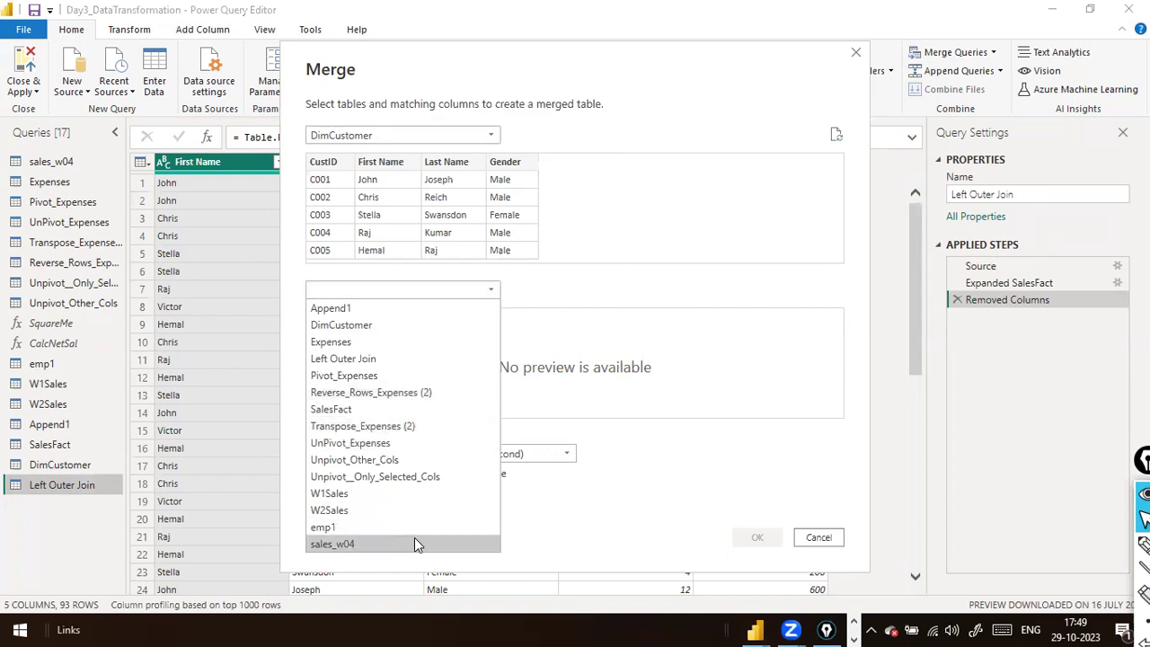
left_click(433, 410)
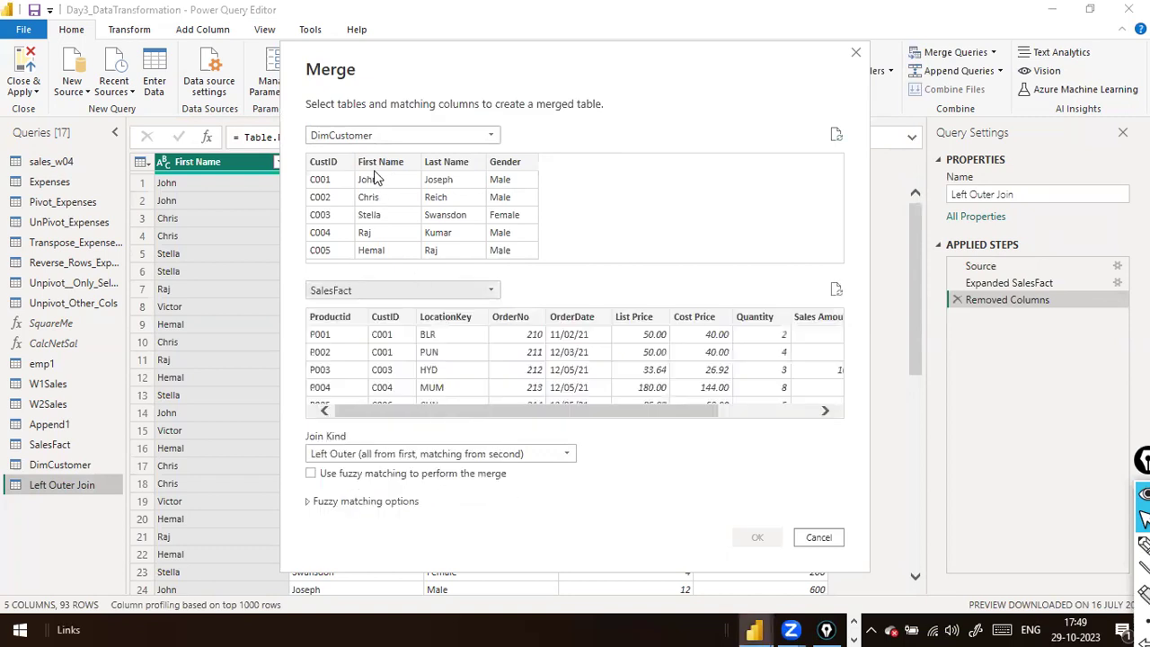
left_click(325, 163)
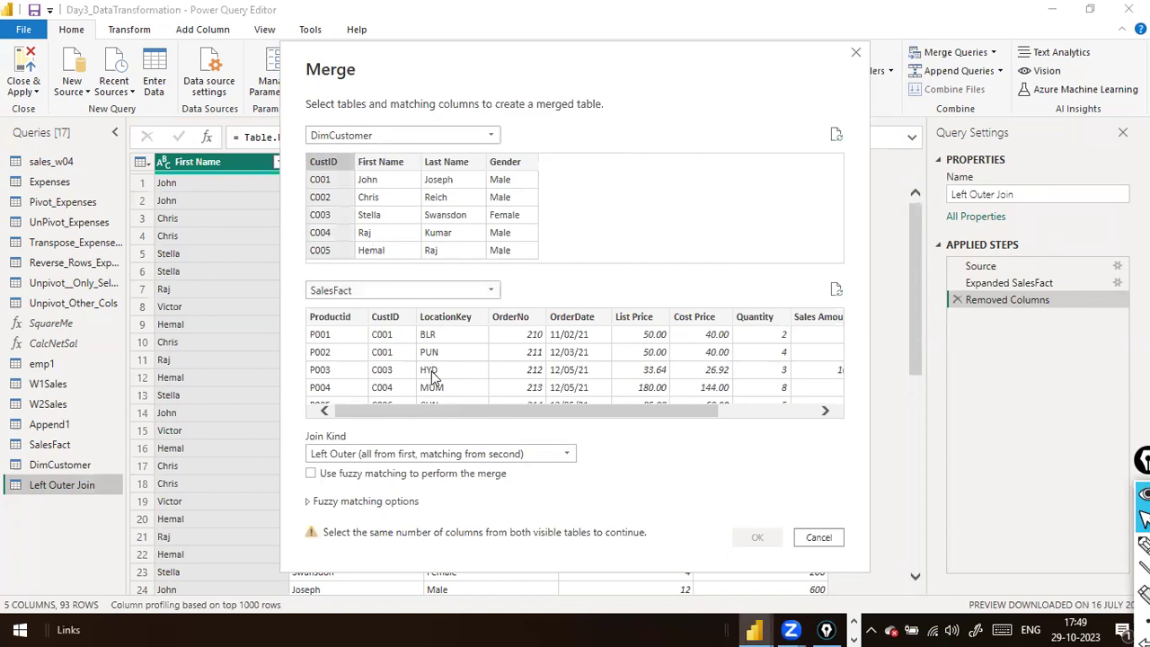
left_click(395, 331)
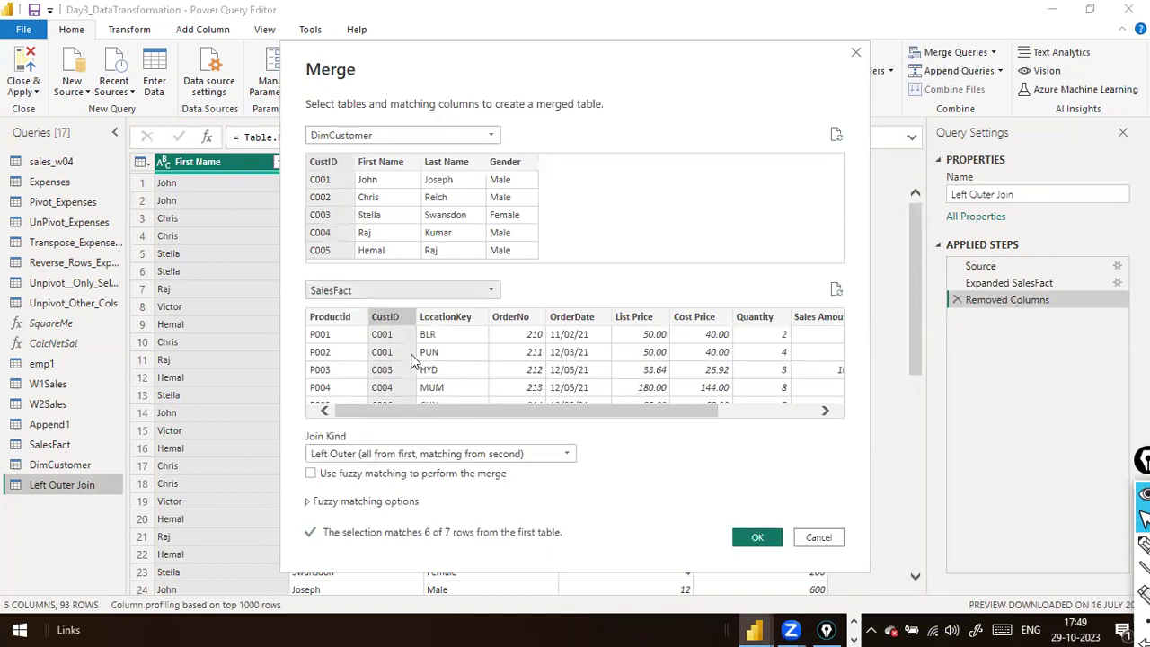
Create the merged query with the Left Anti (rows only in first) join kind and refresh its preview.
left_click(567, 455)
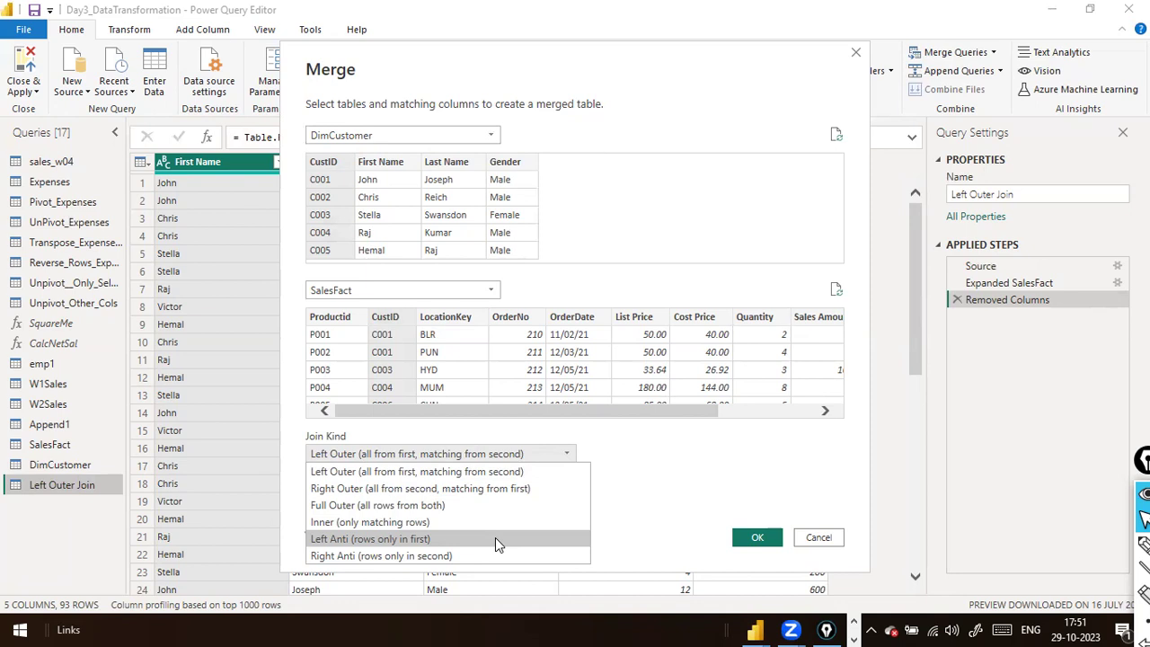
left_click(495, 538)
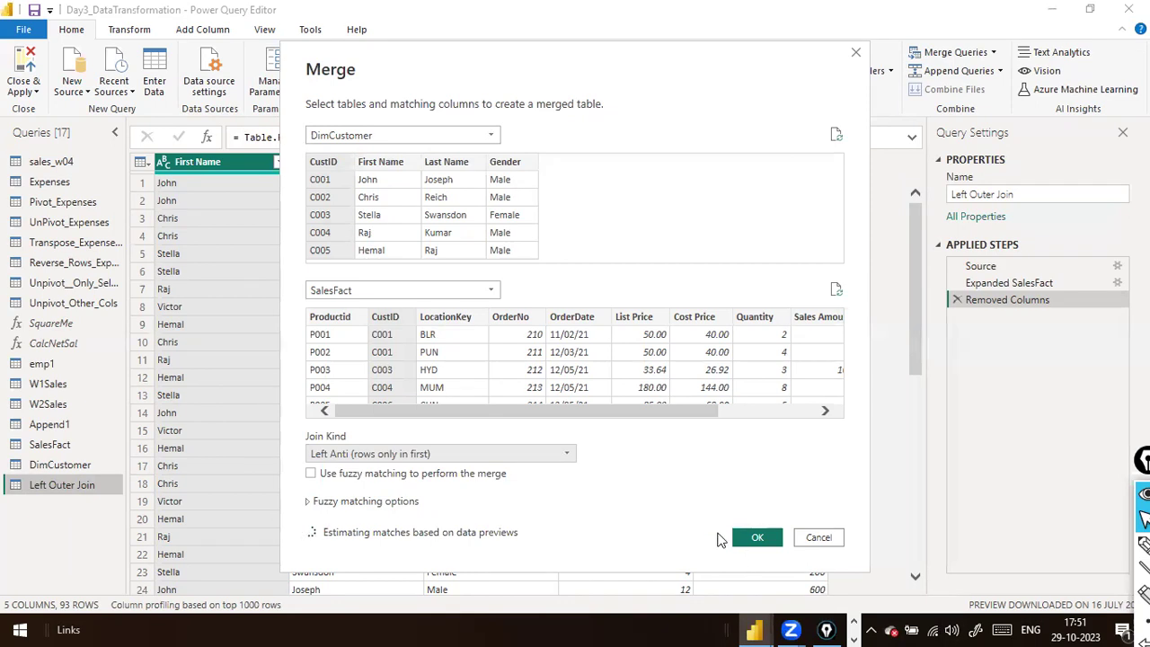
left_click(748, 537)
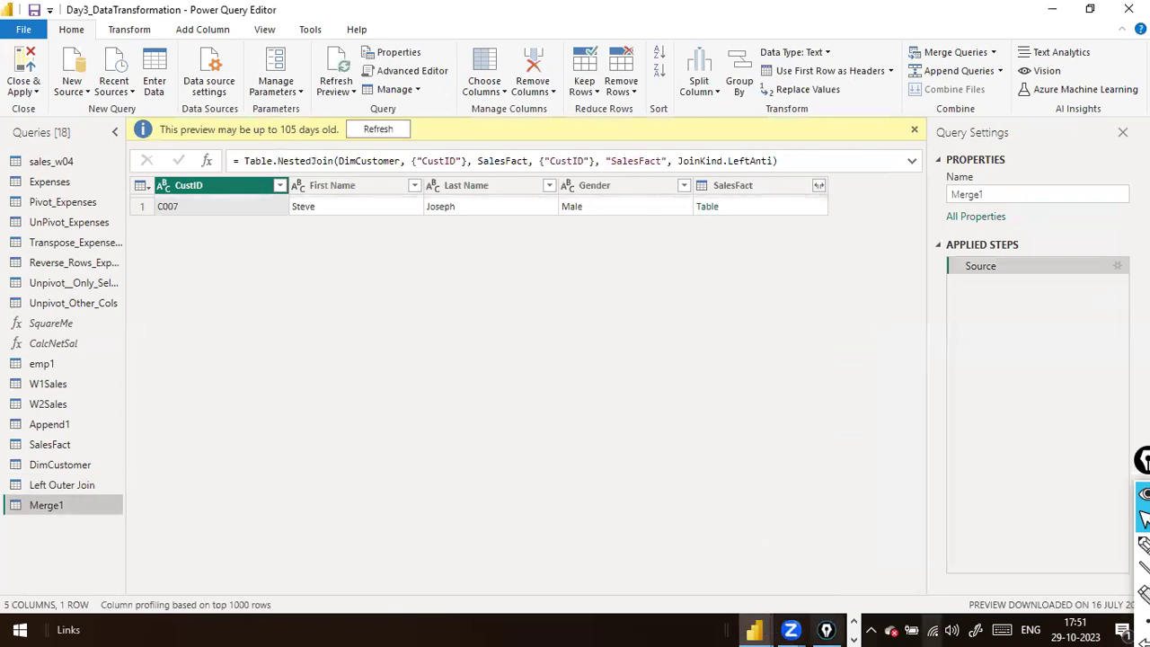
left_click(378, 129)
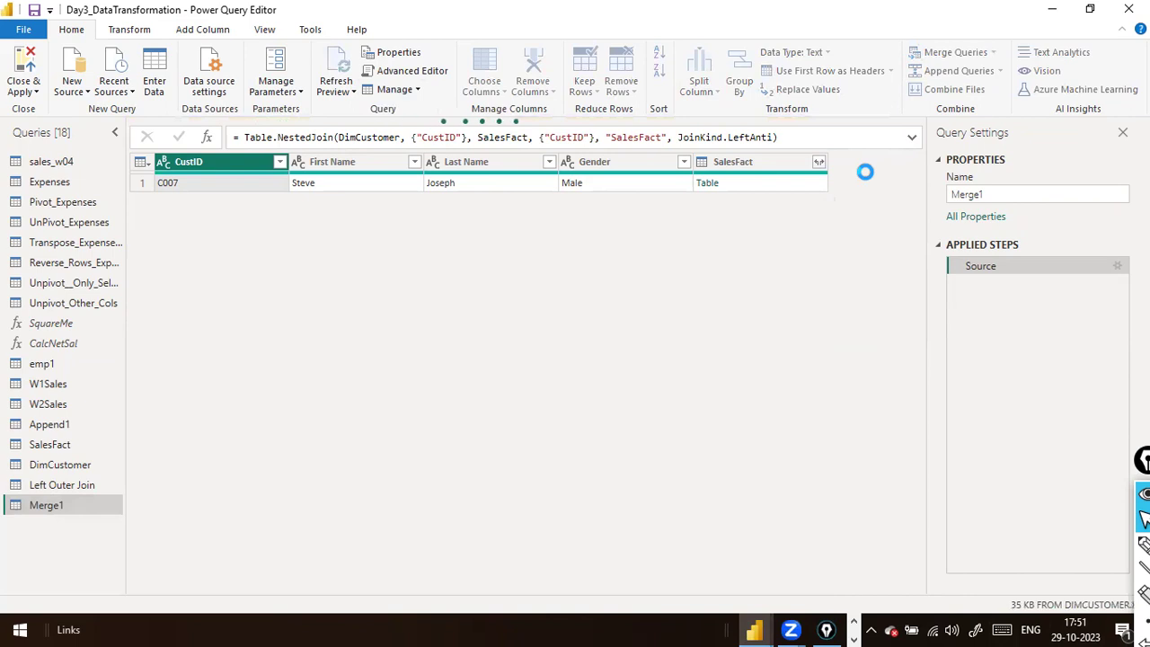
Expand the SalesFact column to only Quantity and Sales Amount, without the original column name as prefix.
left_click(820, 162)
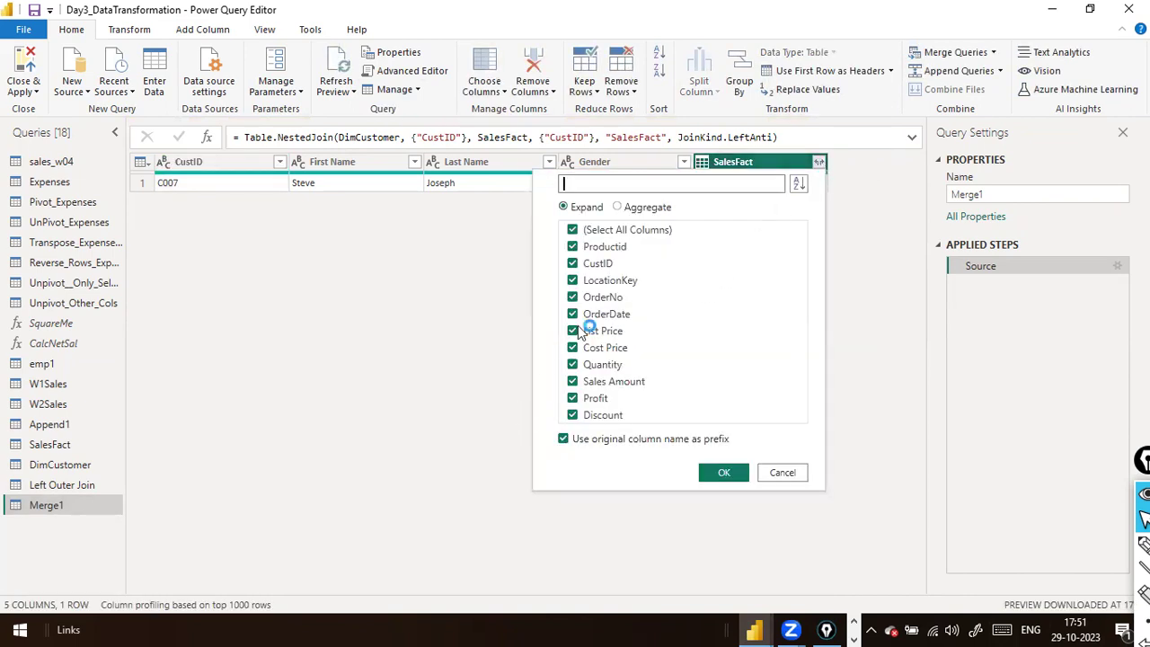
left_click(573, 231)
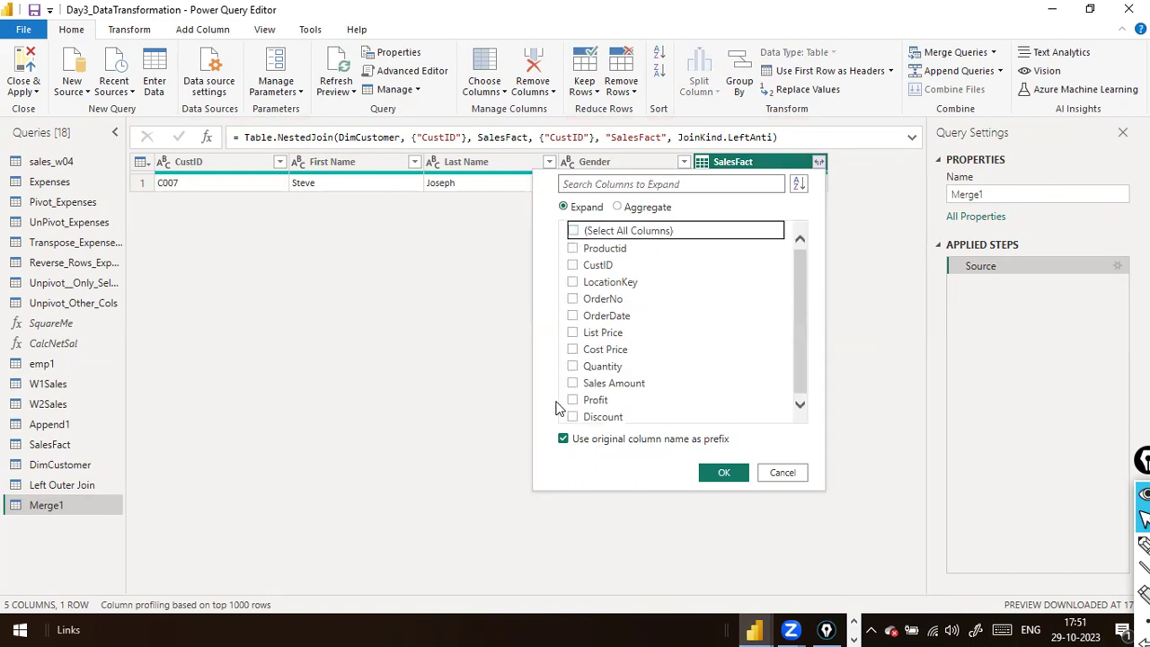
left_click(573, 368)
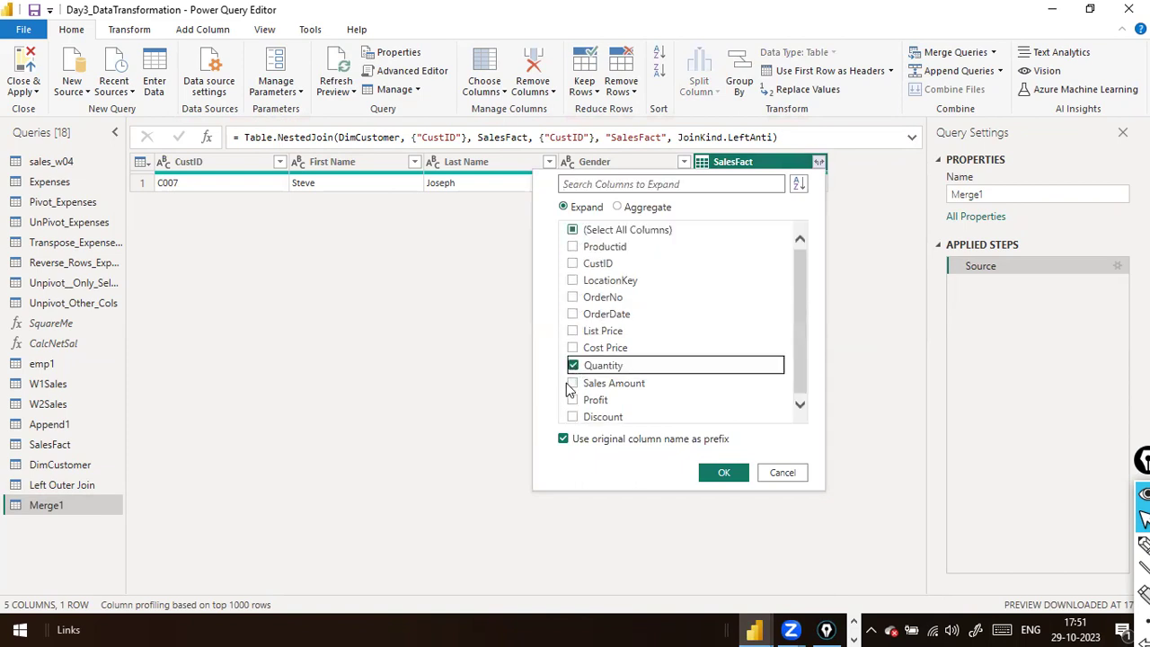
left_click(573, 382)
left_click(799, 414)
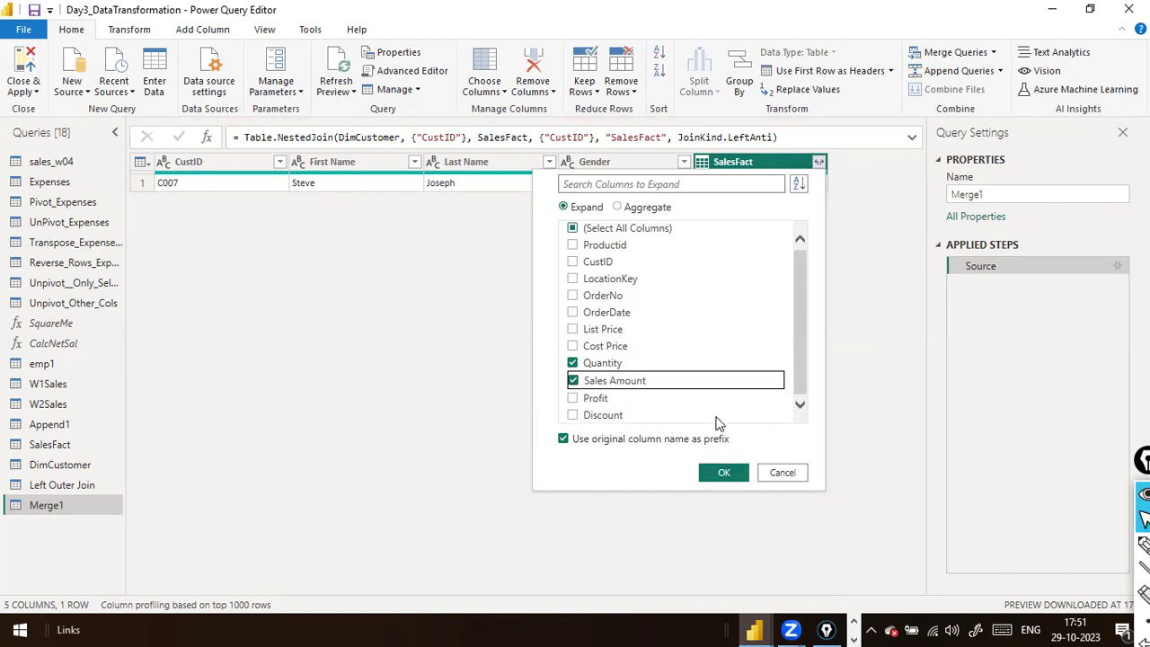
scroll(725, 377, "up", 1)
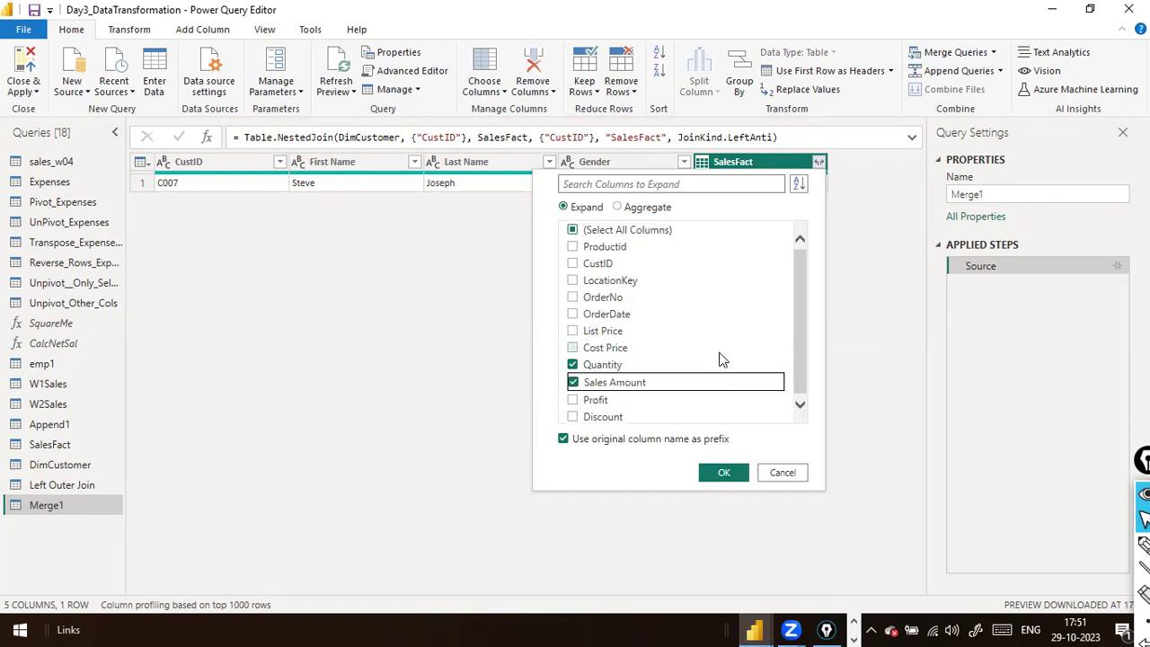
left_click(562, 439)
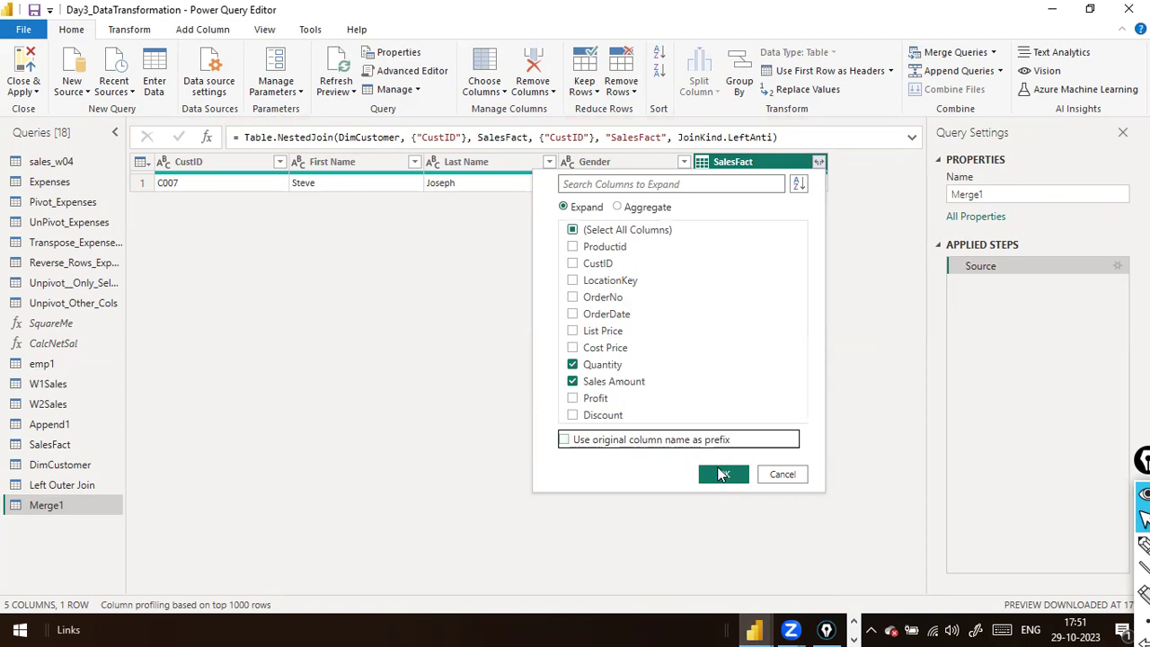
left_click(724, 473)
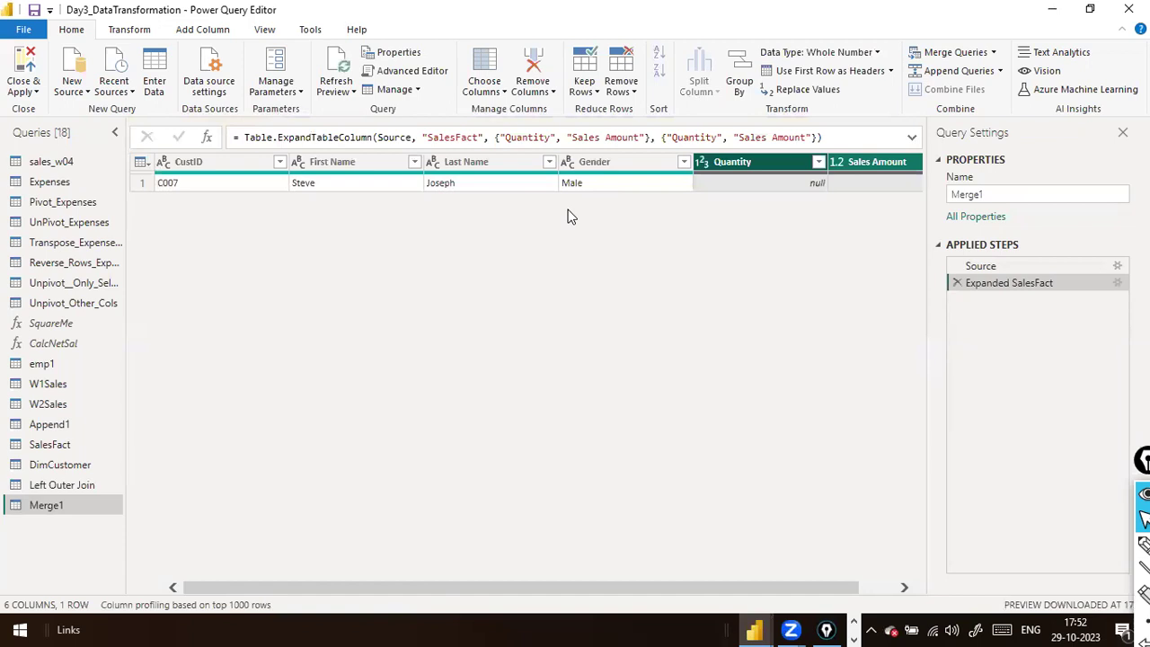
Filter the Left Outer Join query's First Name column to only the customer returned by the left anti merge.
left_click(64, 484)
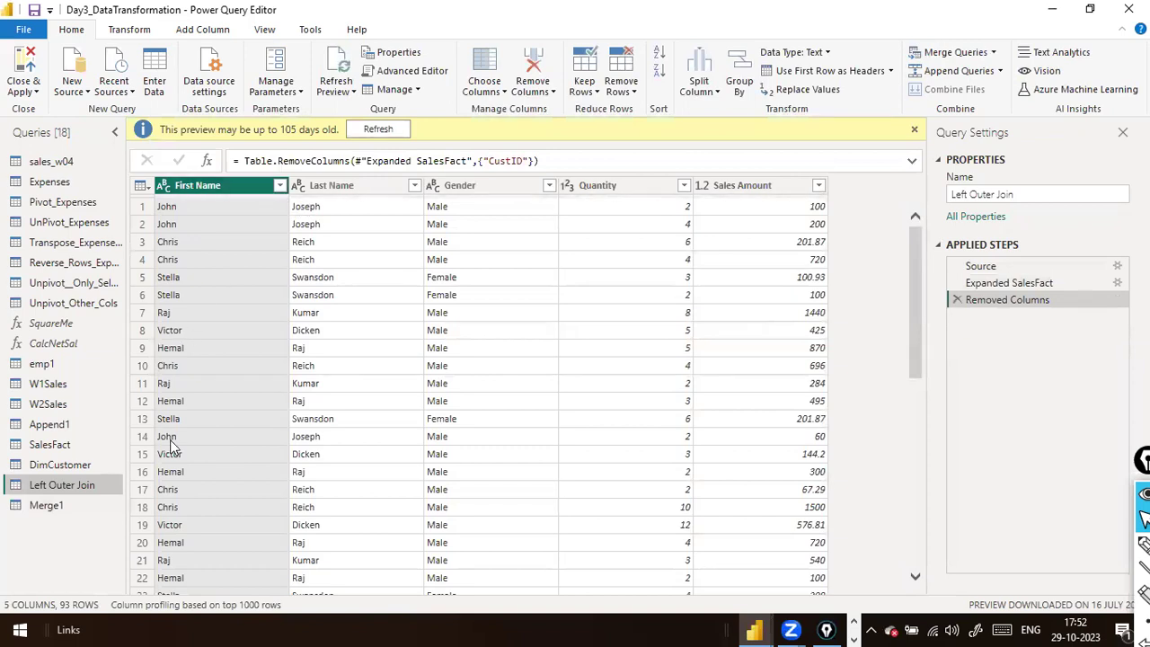
left_click(280, 185)
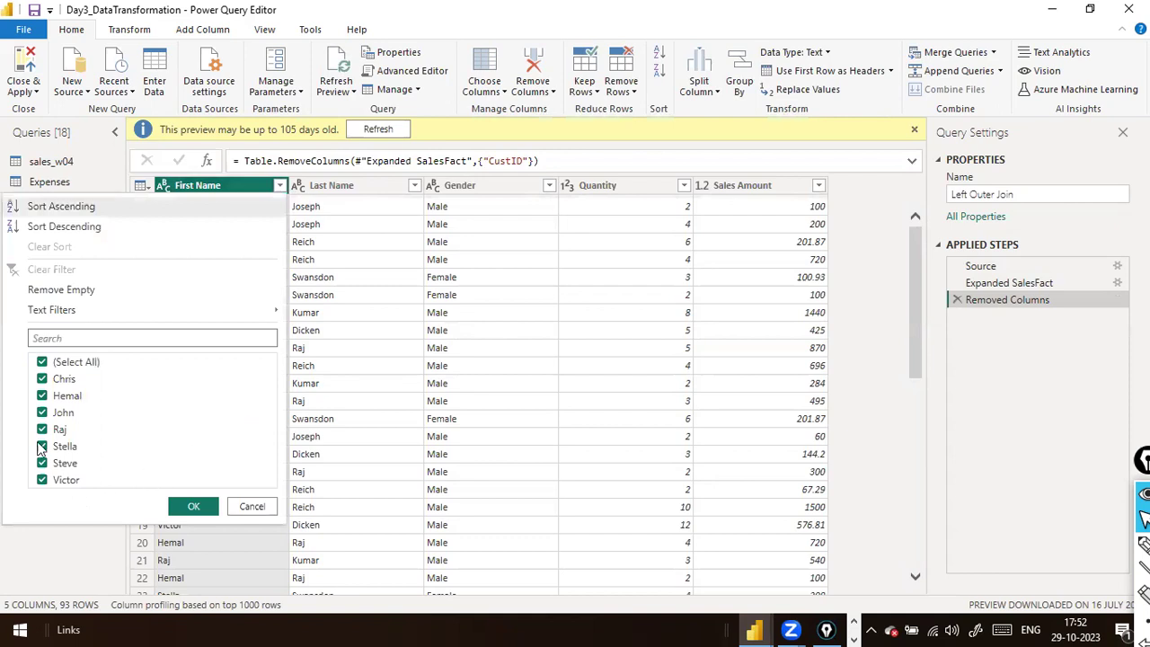
left_click(41, 362)
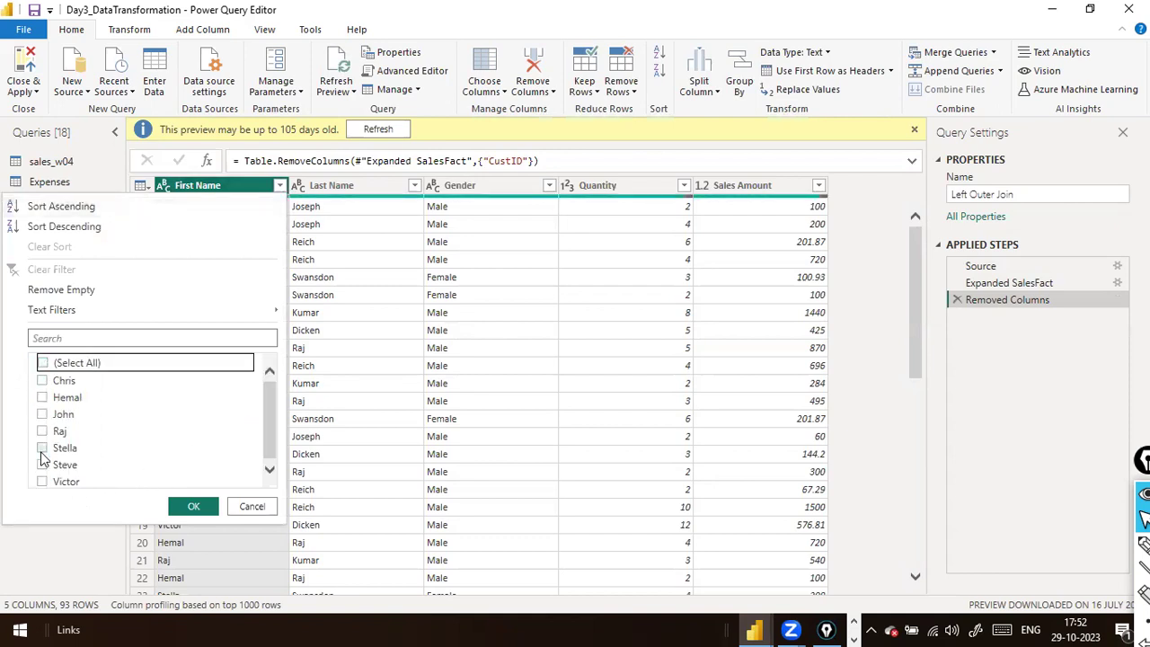
left_click(42, 464)
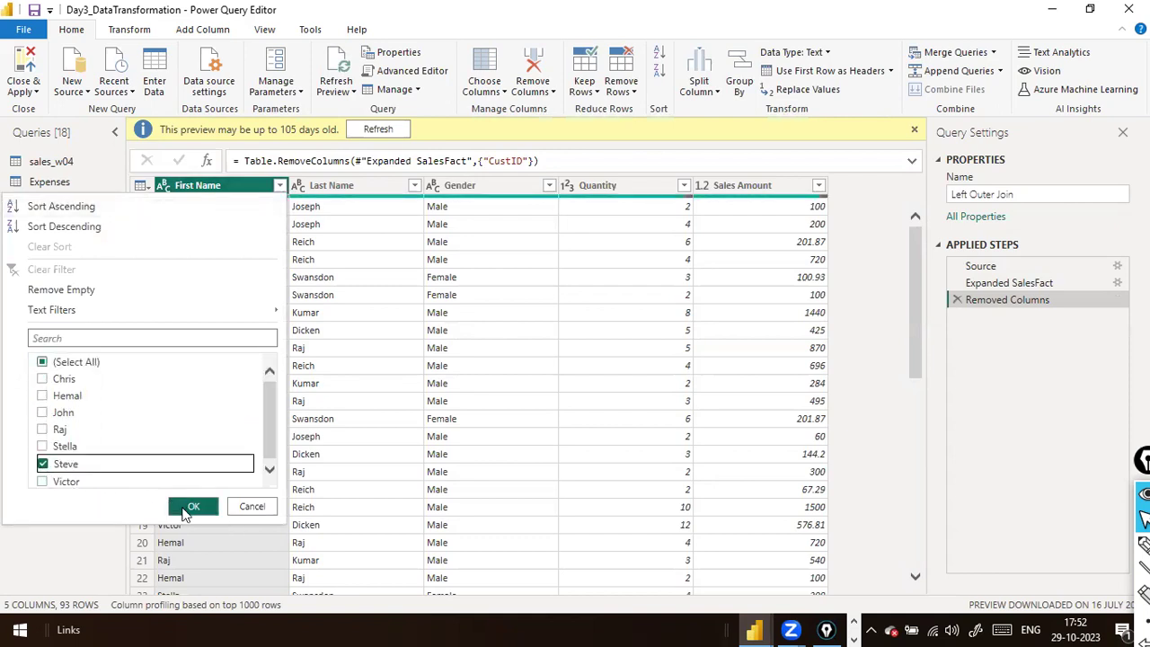
left_click(191, 508)
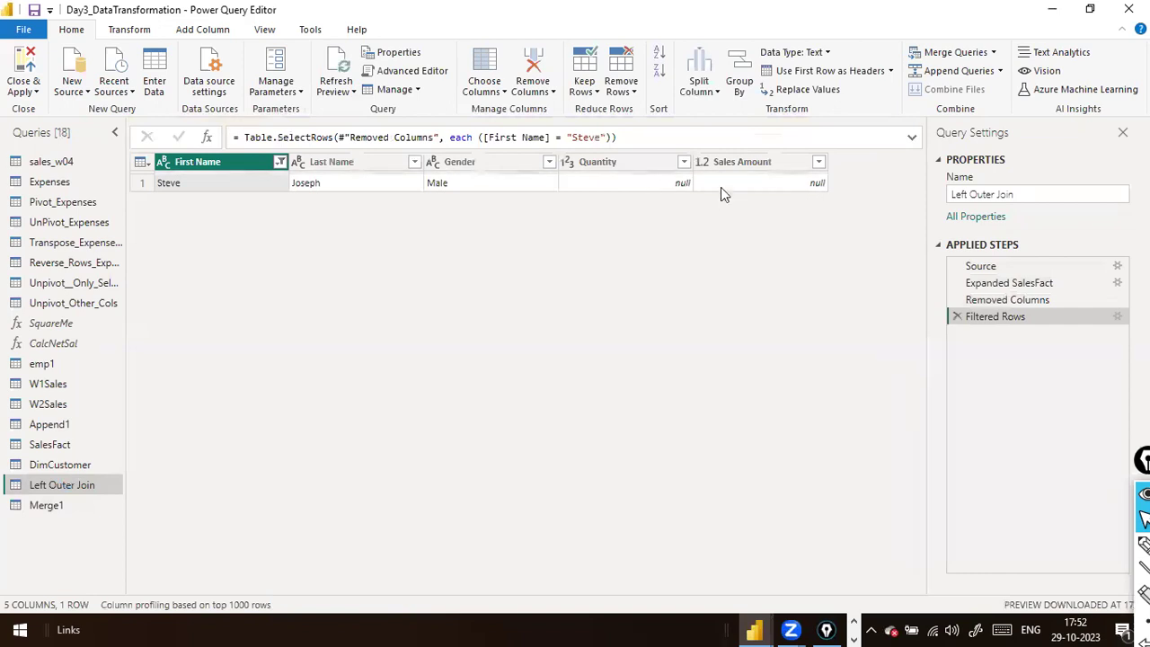
Reset the First Name filter in the Left Outer Join query to include all values.
left_click(280, 162)
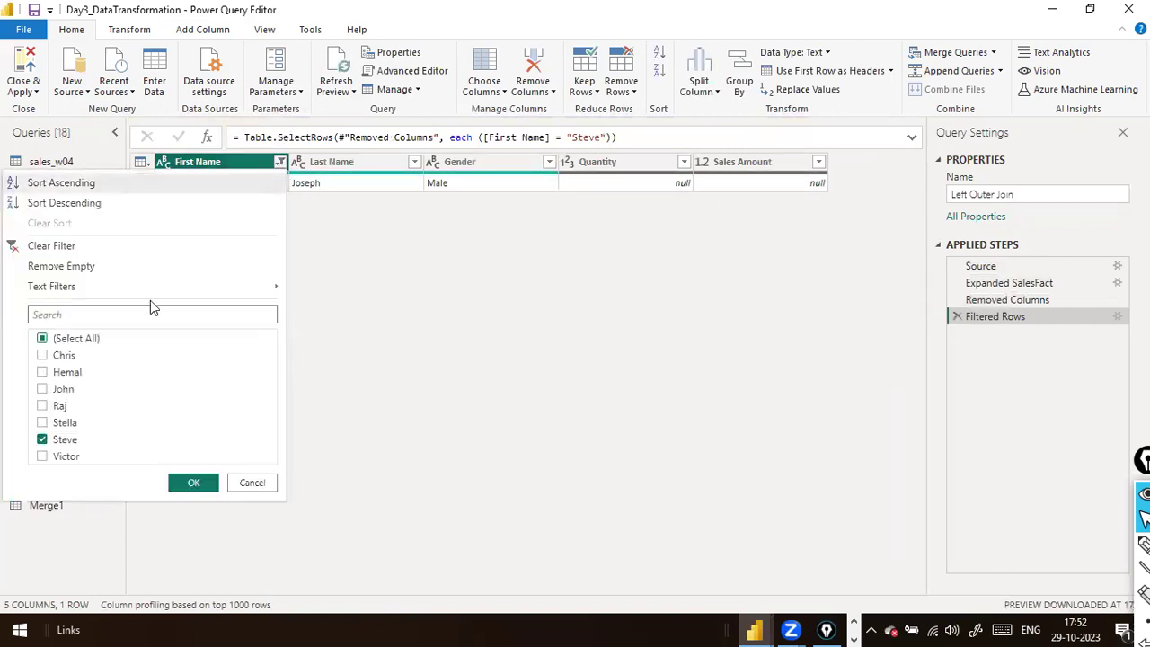
left_click(42, 339)
left_click(43, 340)
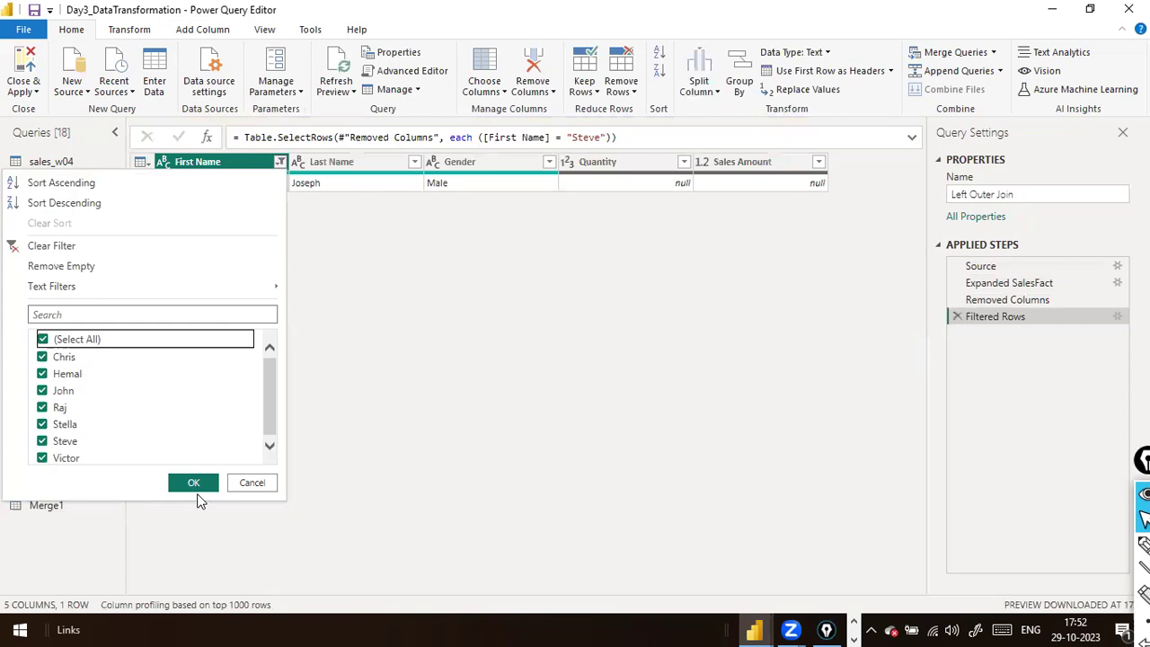
left_click(194, 485)
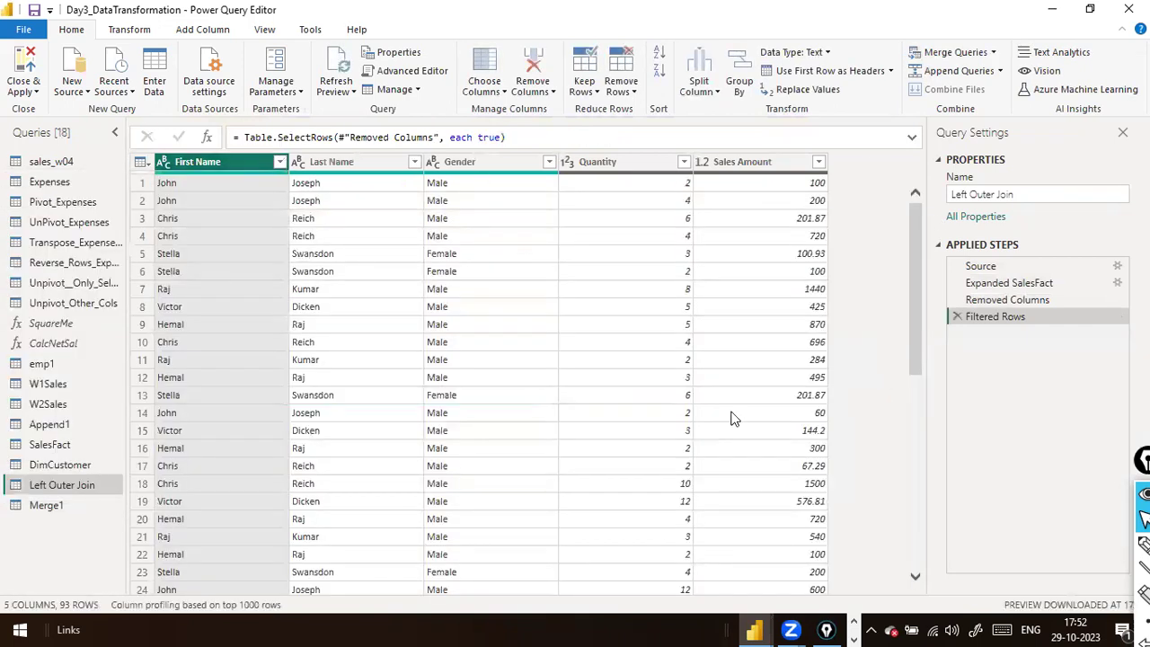
Examine the last row of the Left Outer Join result, checking the customer's Quantity and Sales Amount values.
scroll(733, 418, "down", 16)
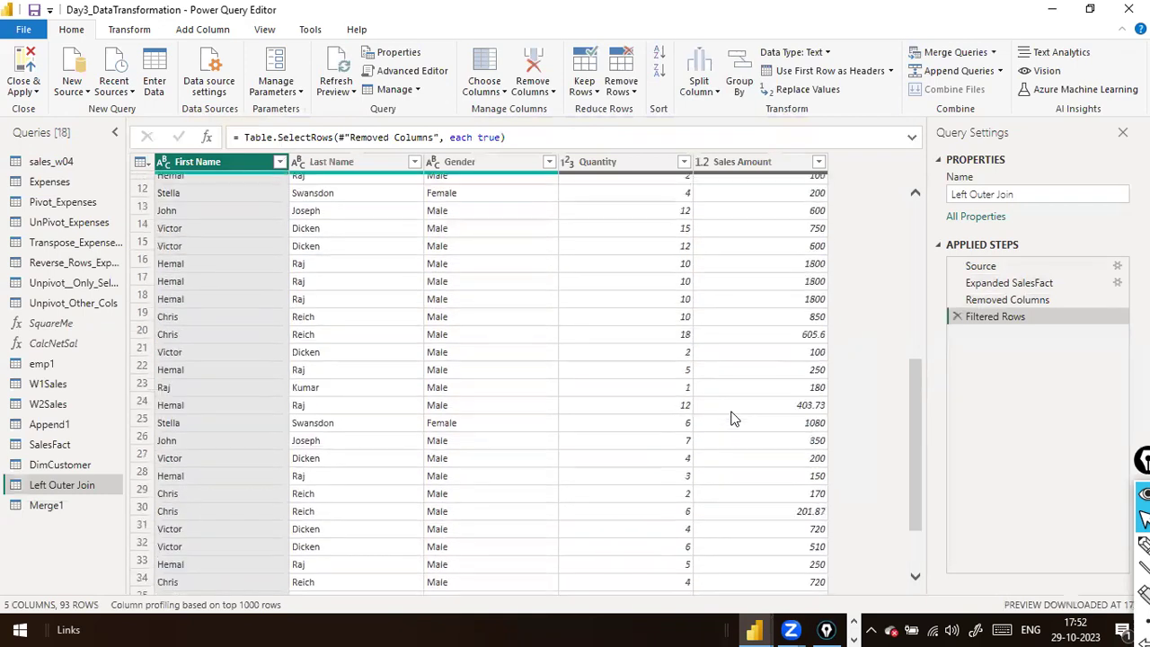
scroll(732, 418, "down", 7)
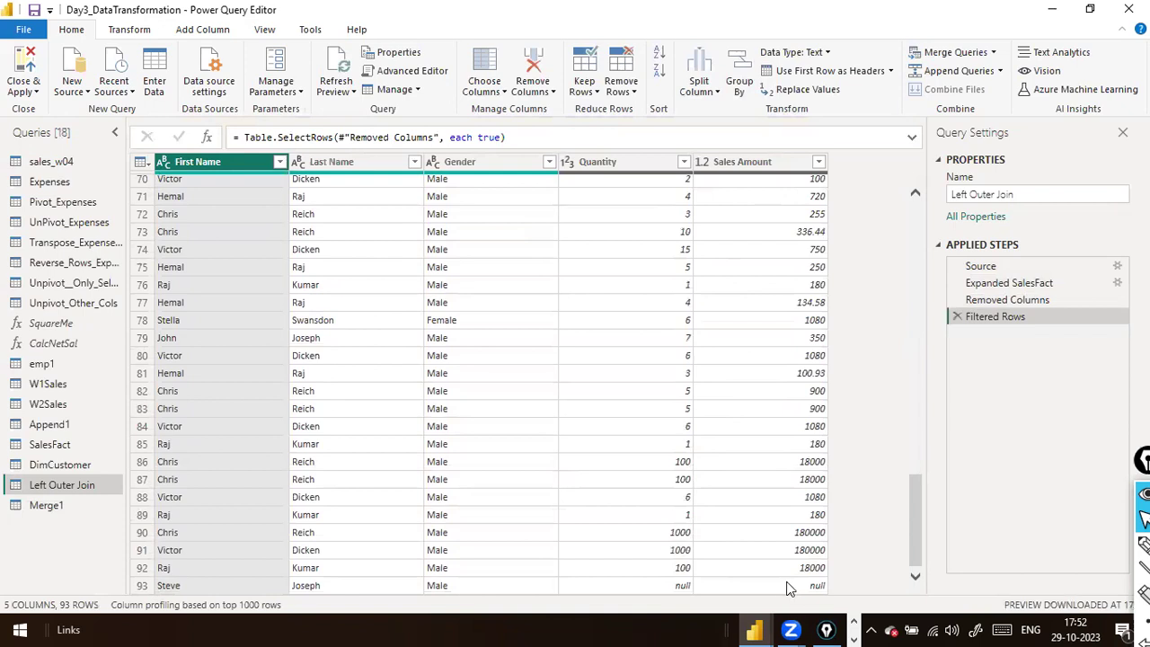
left_click_drag(632, 573, 834, 596)
mouse_move(612, 584)
left_mouse_down()
mouse_move(526, 602)
mouse_move(467, 589)
left_mouse_up()
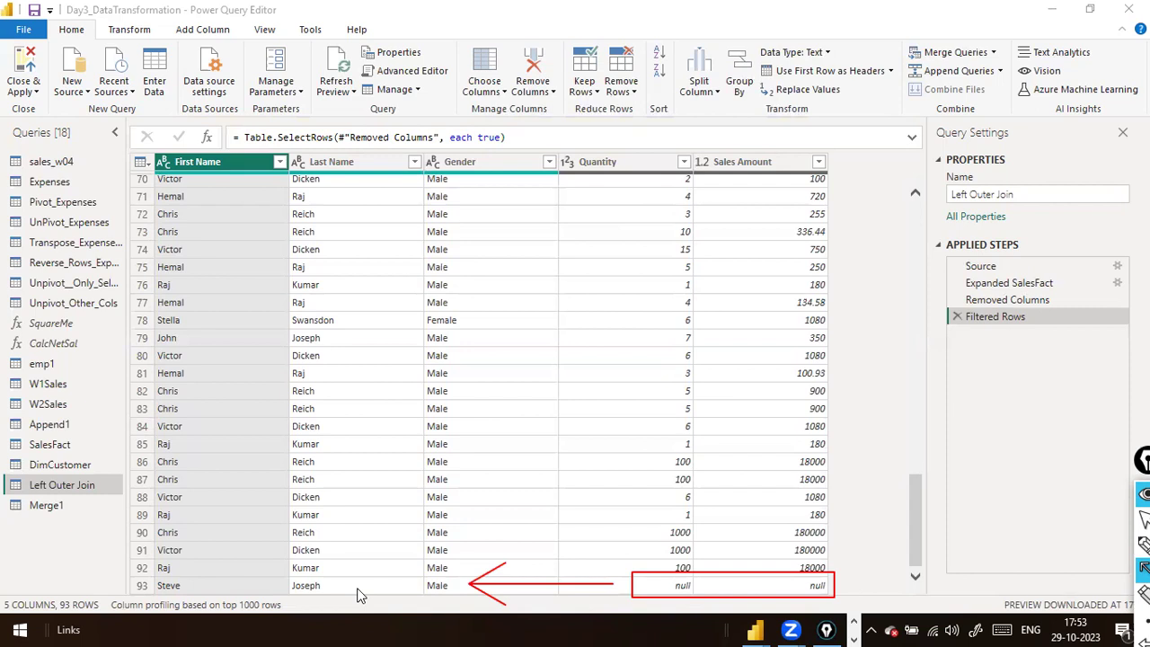
left_click_drag(72, 507, 154, 583)
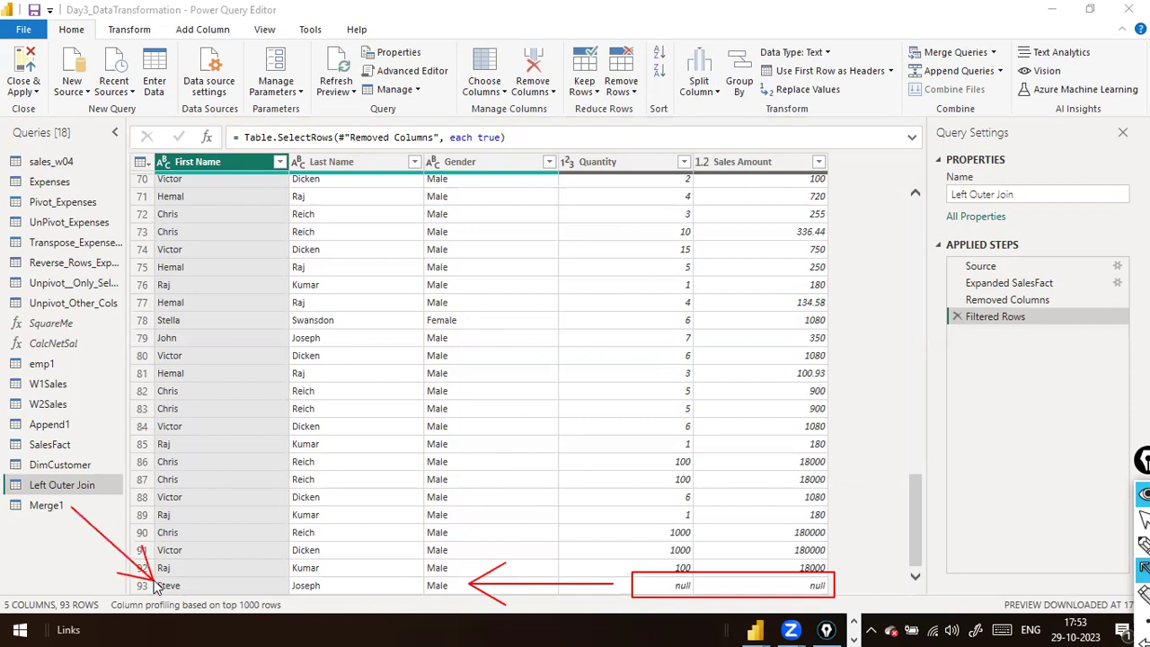
key("ctrl+F1")
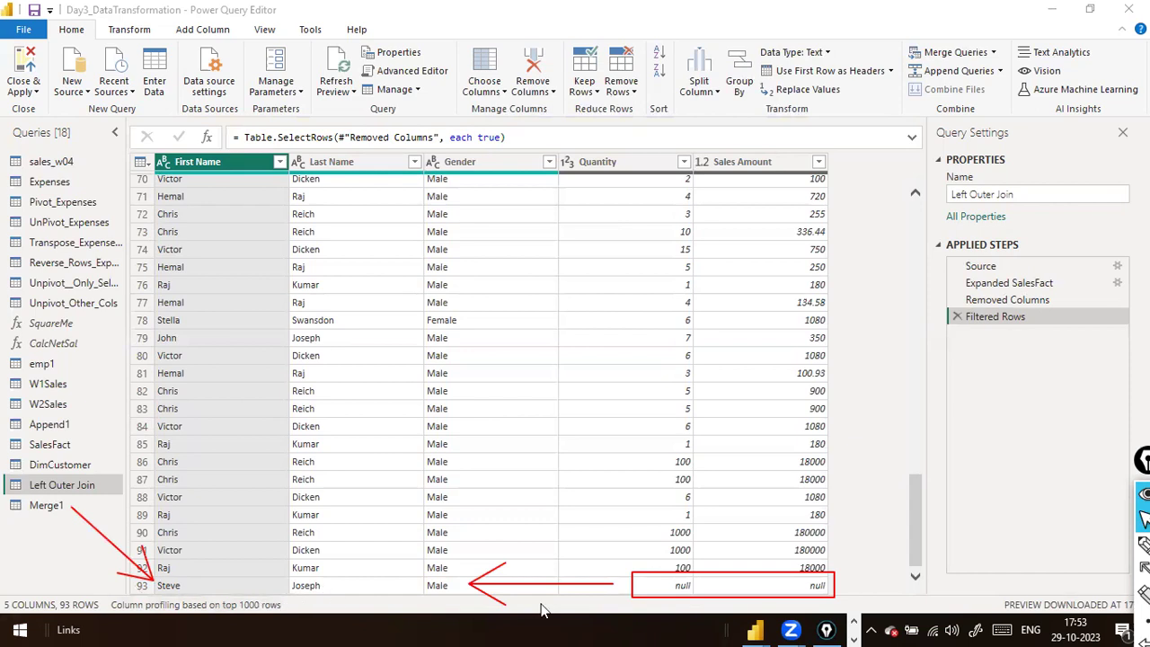
Rename the Merge1 query to Left Anti JOin.
left_click(53, 505)
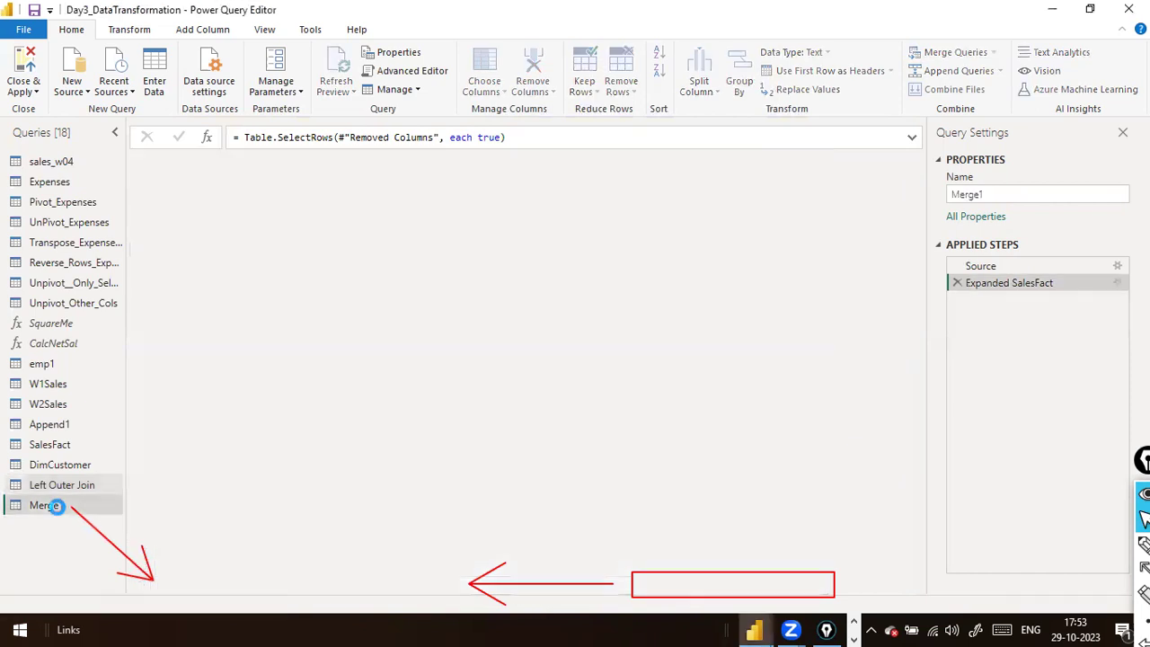
left_click(53, 504)
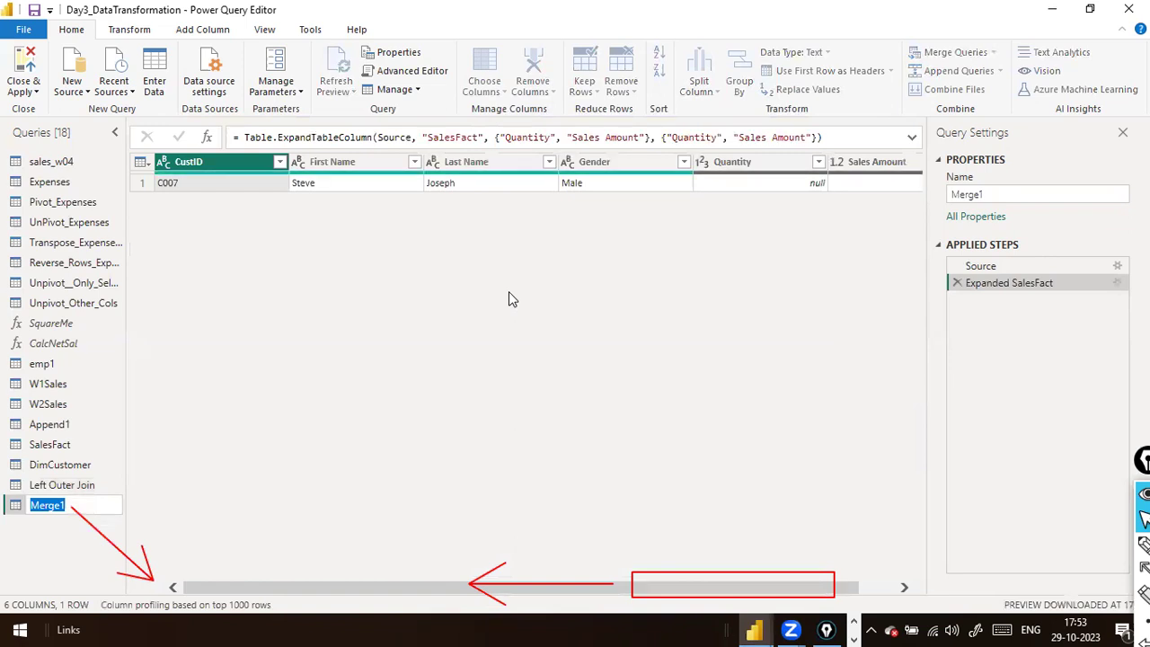
double_click(57, 503)
type("Left Anti JOin")
key("Return")
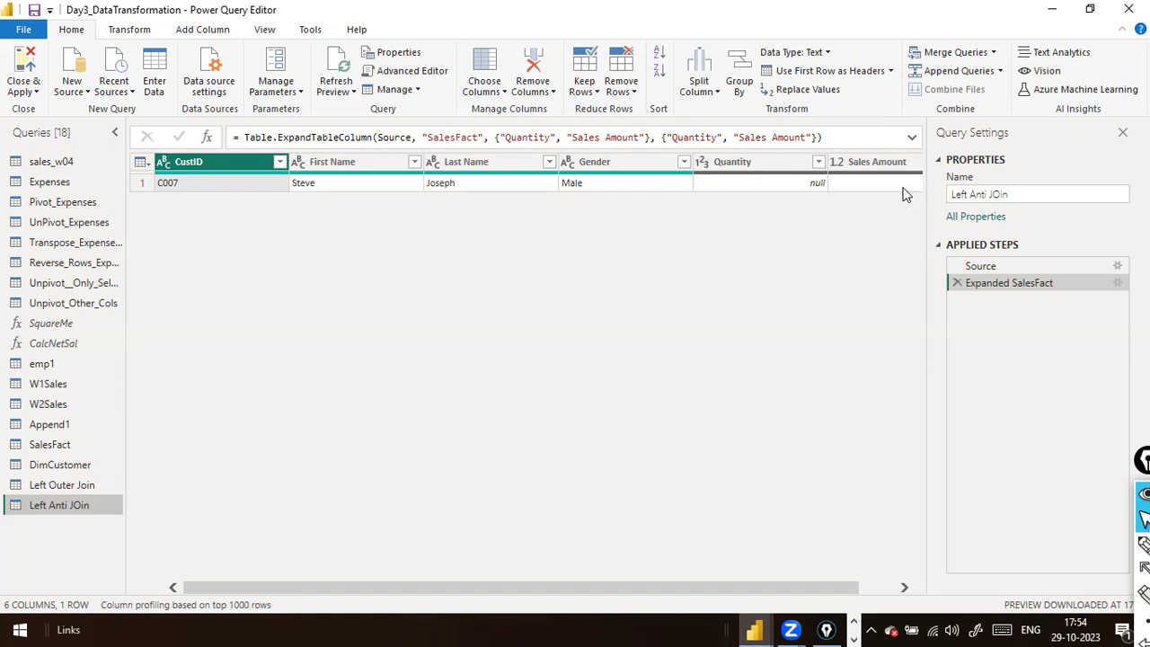
Start a new merge query with SalesFact as the first table and DimCustomer as the second.
left_click(992, 56)
left_click(968, 90)
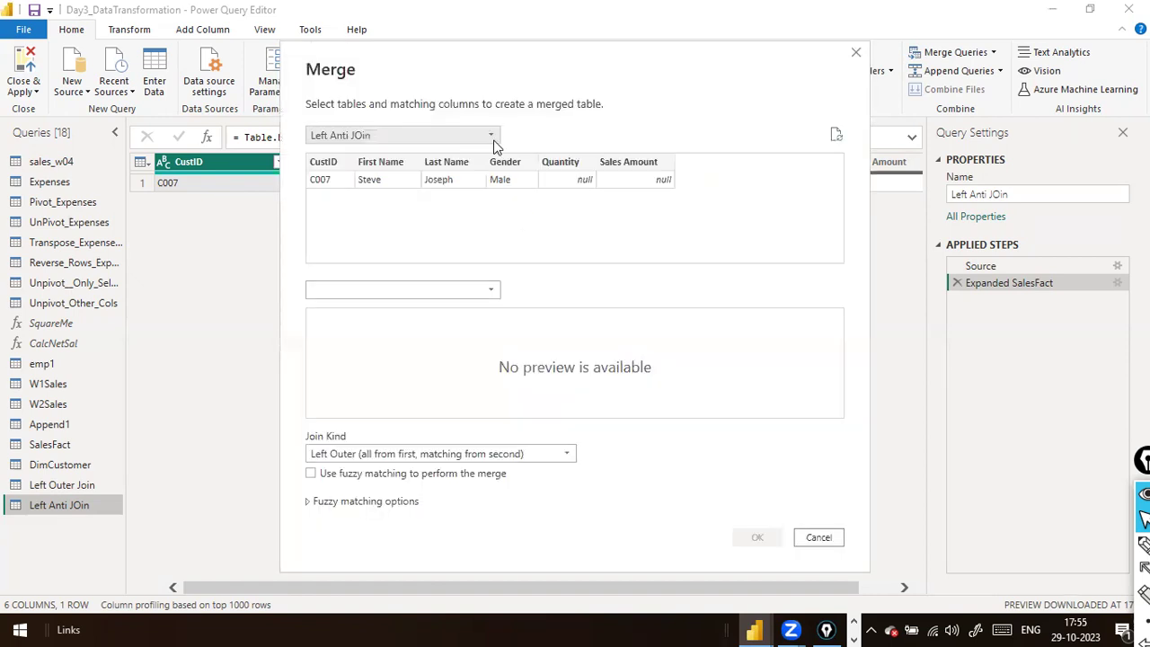
left_click(493, 141)
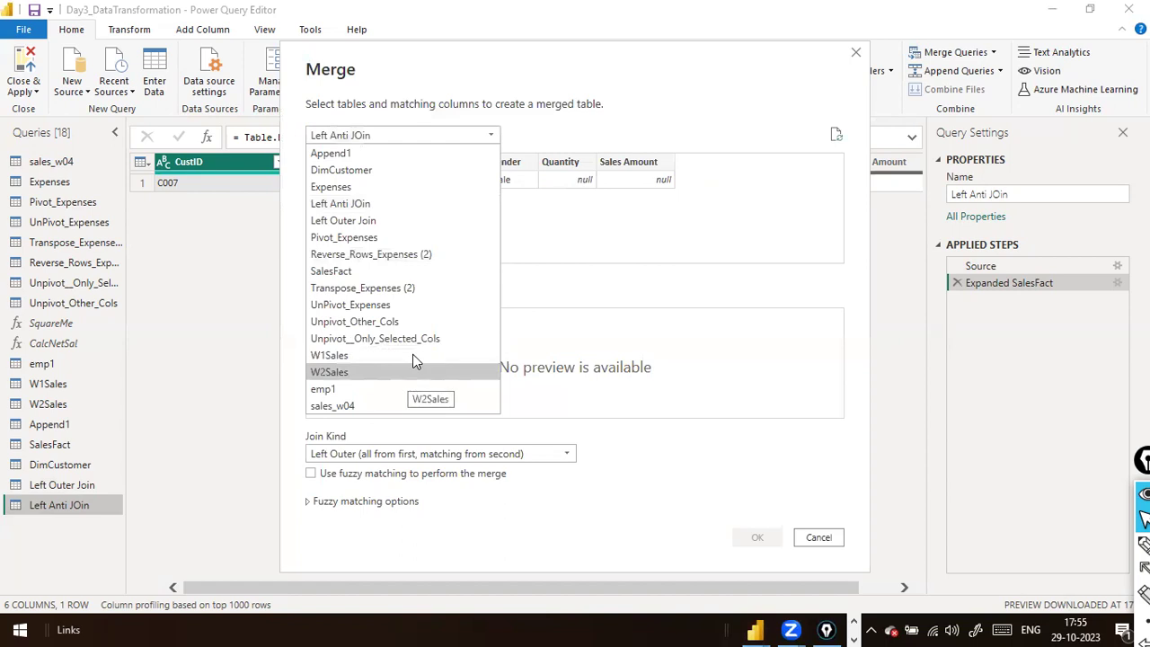
left_click(424, 270)
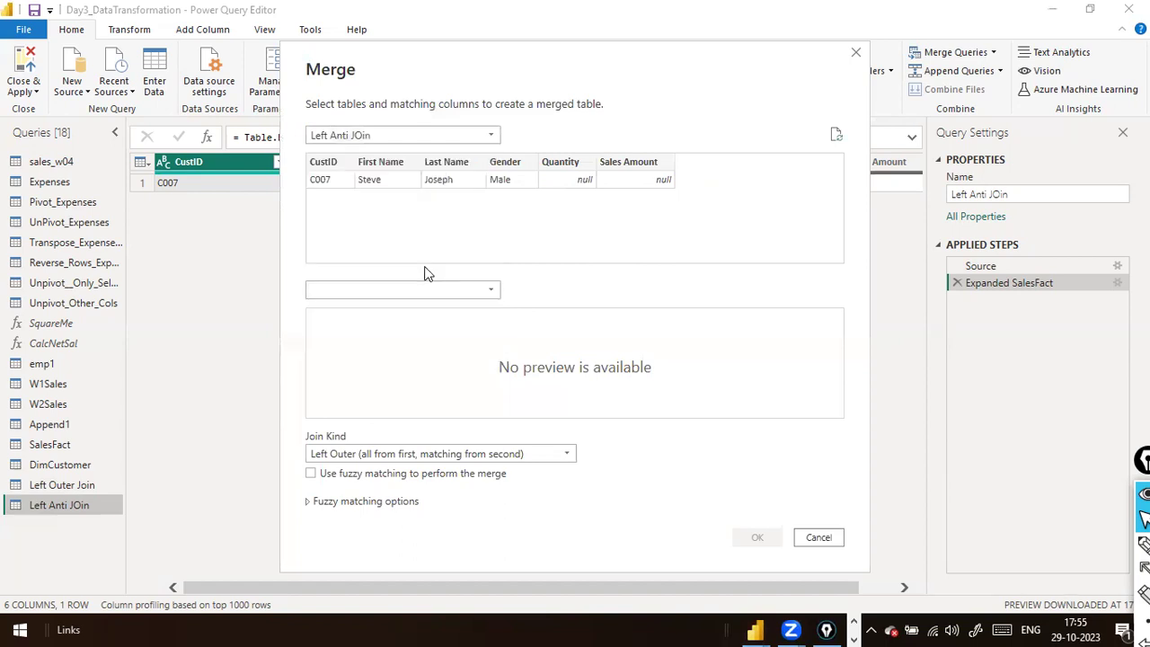
left_click(479, 291)
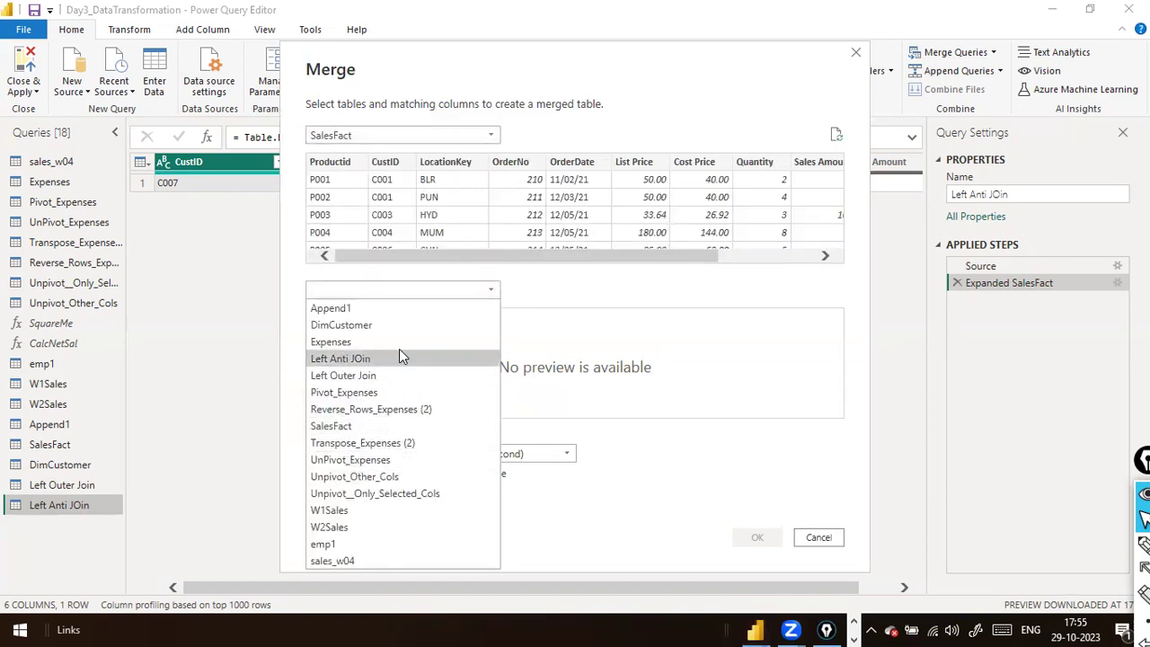
left_click(410, 324)
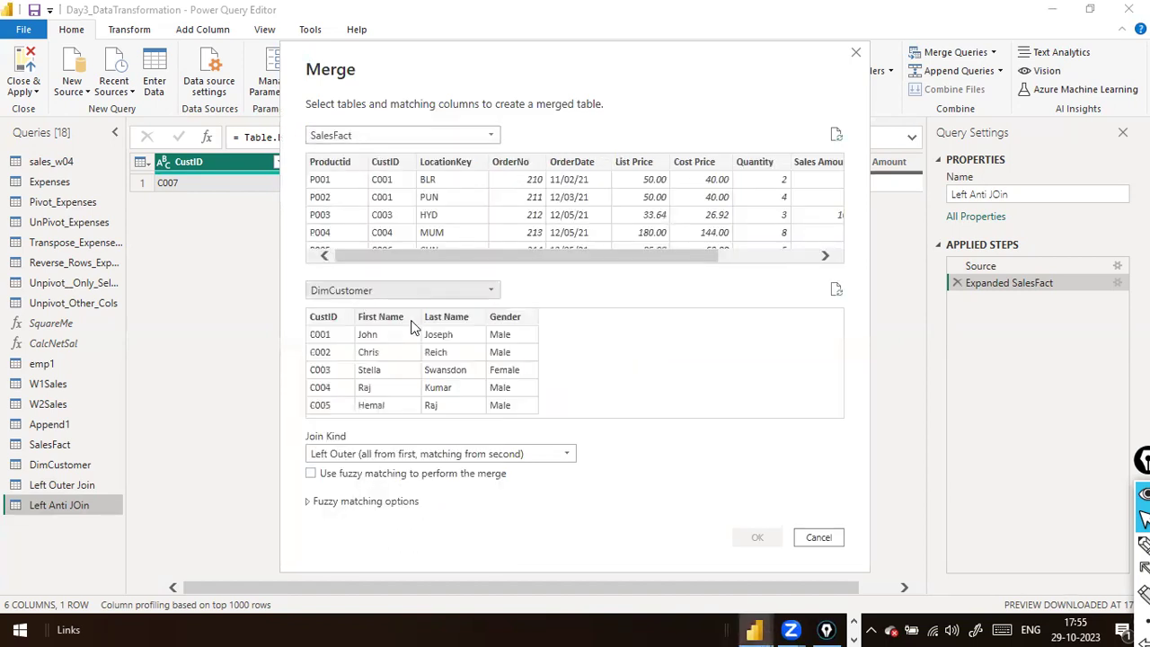
Match both tables on CustID and create the merged query with the Right Anti (rows only in second) join kind.
left_click(382, 163)
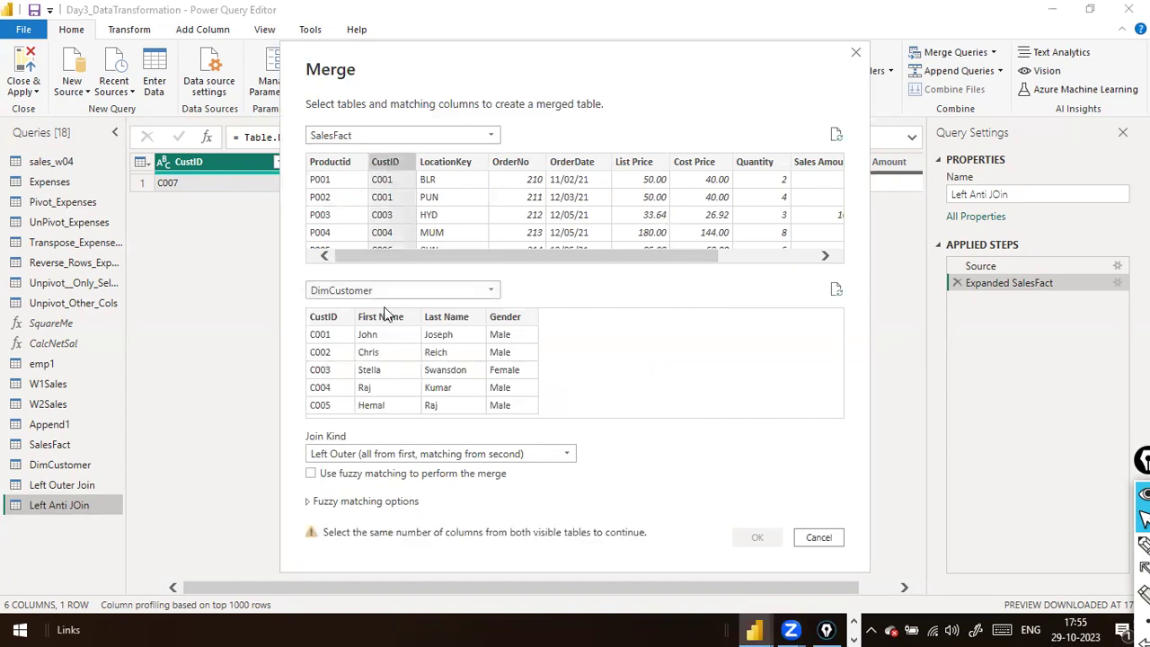
left_click(558, 465)
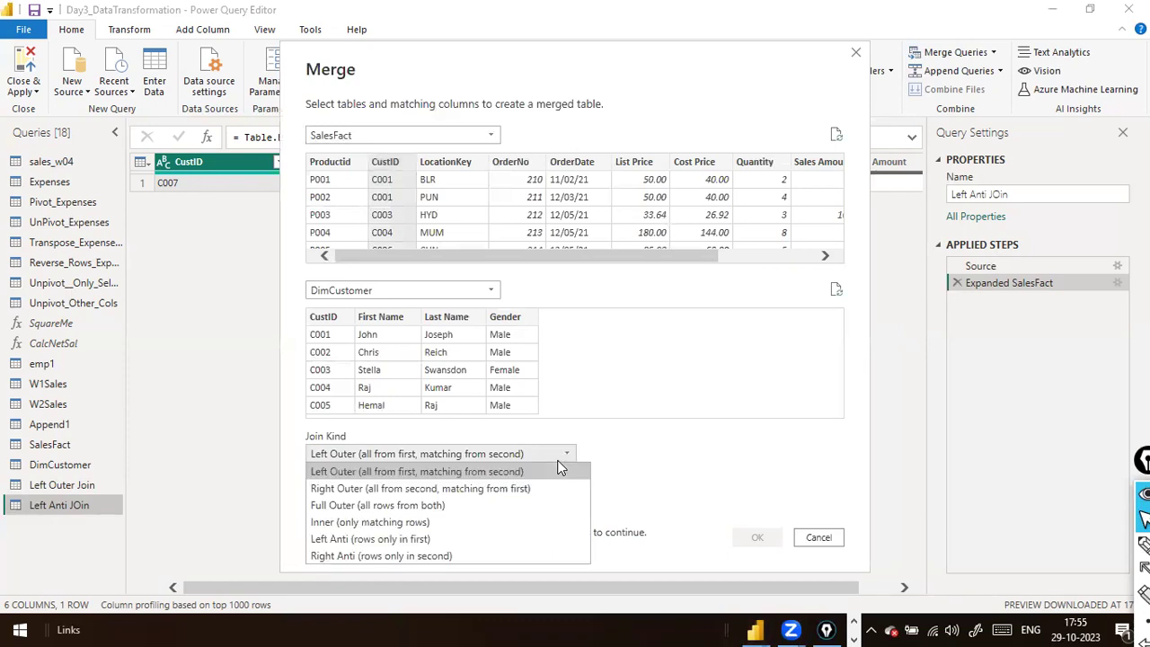
left_click(451, 551)
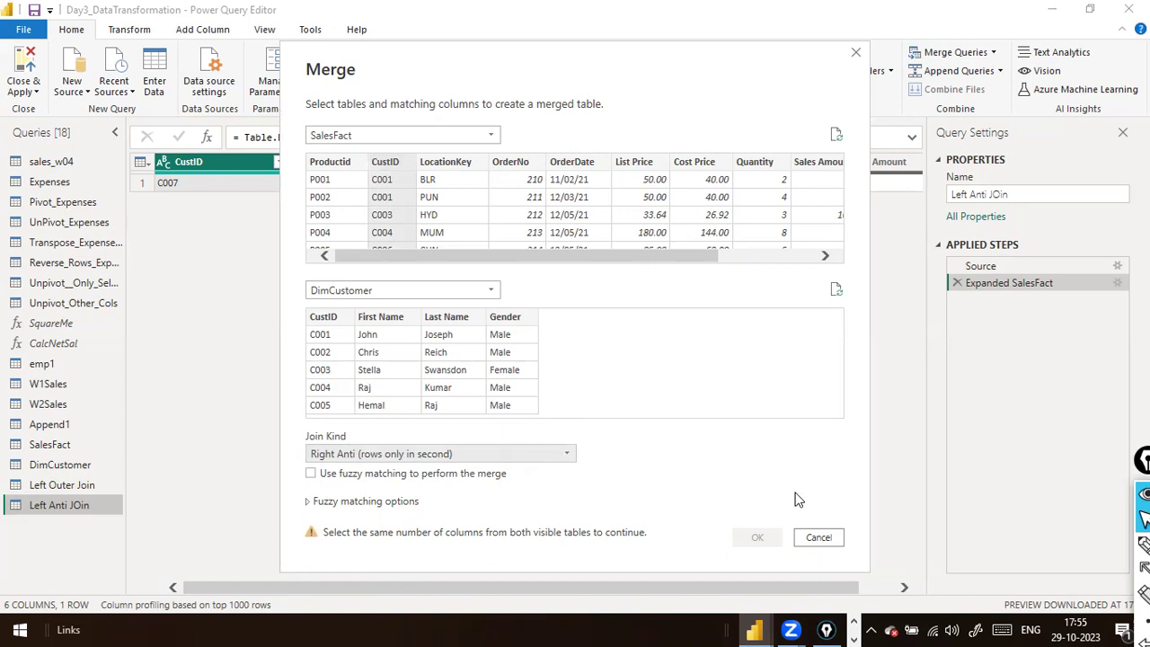
left_click(328, 318)
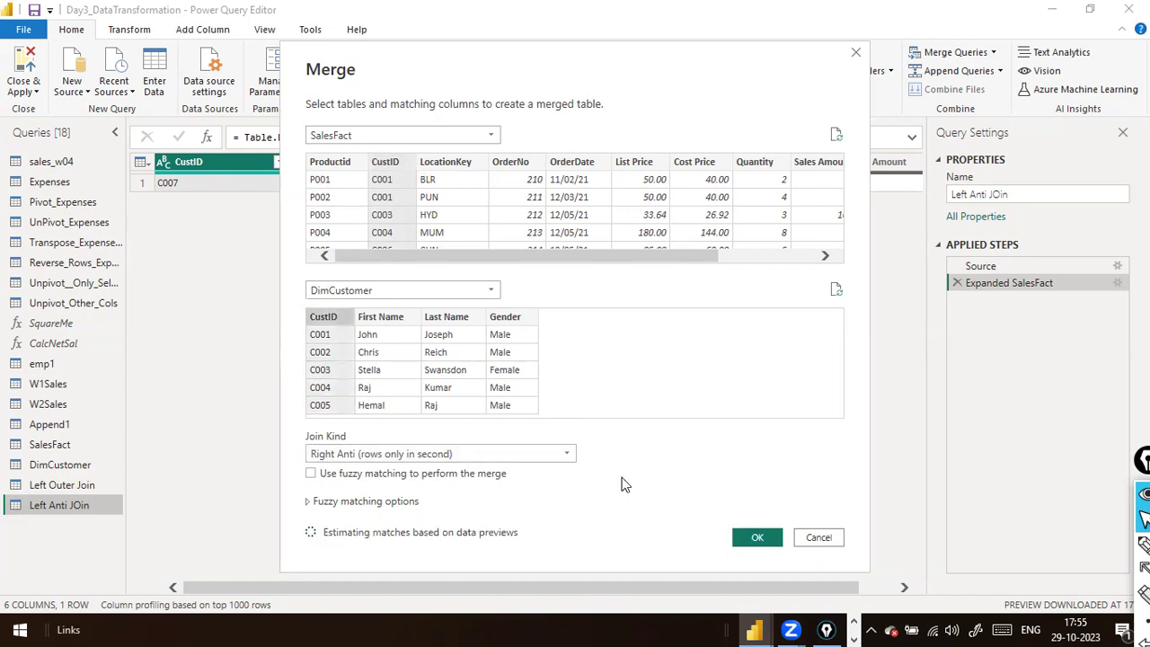
left_click(757, 538)
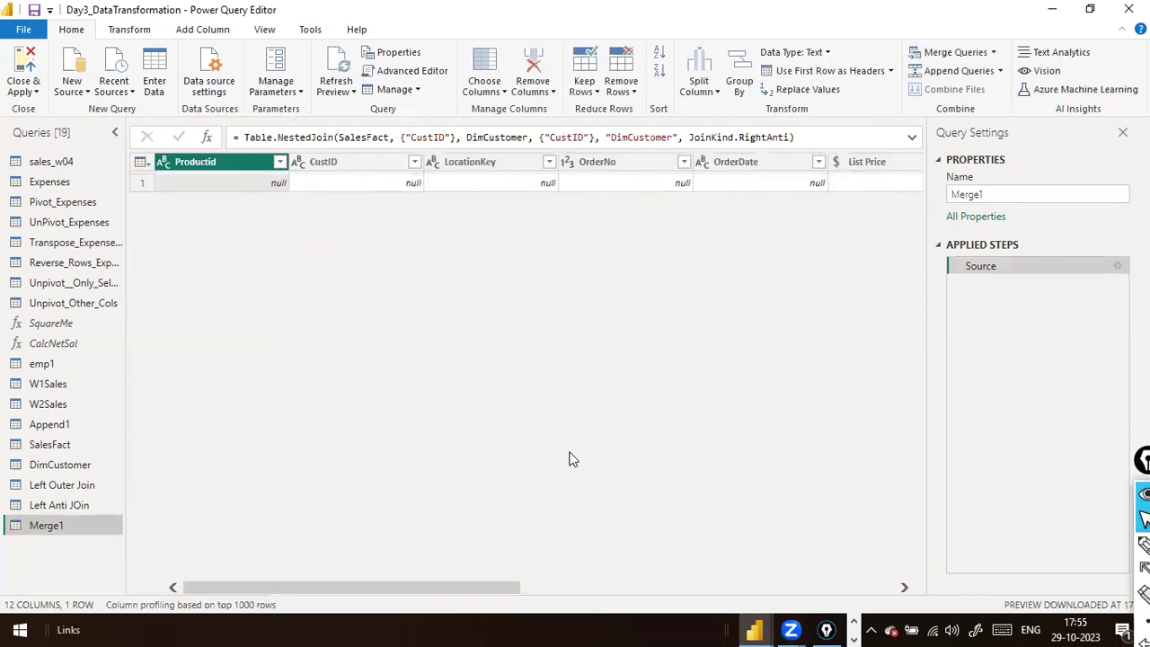
Expand the DimCustomer column to CustID, First Name, Last Name and Gender, without the original column name as prefix.
left_click_drag(393, 588, 853, 569)
left_click(913, 162)
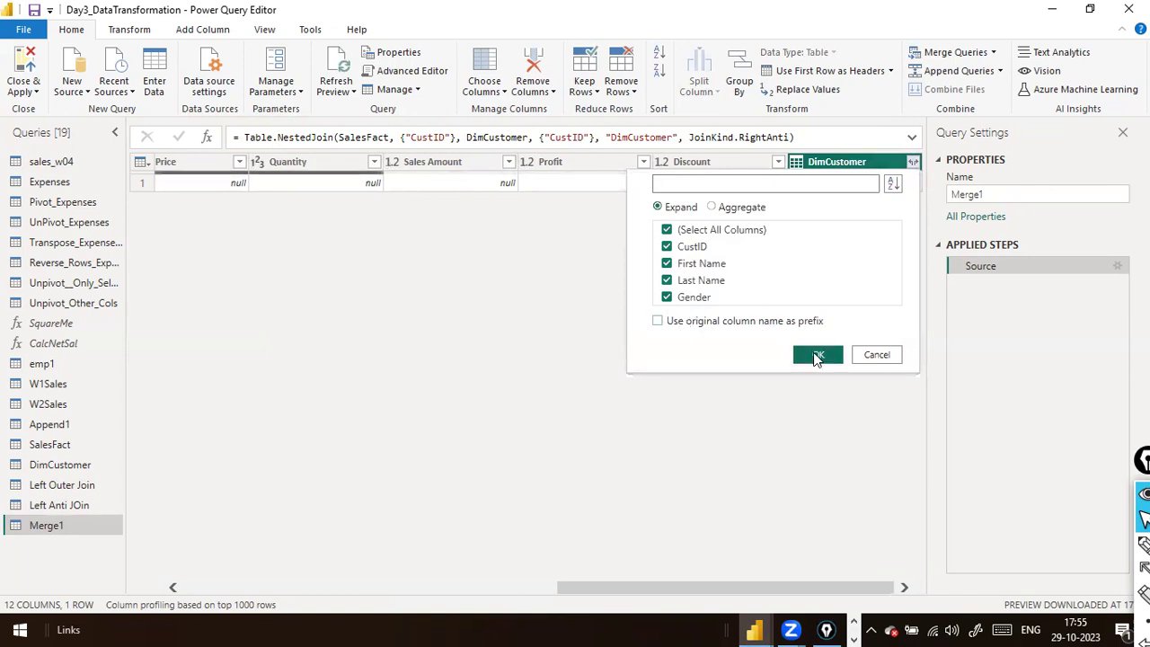
left_click(816, 356)
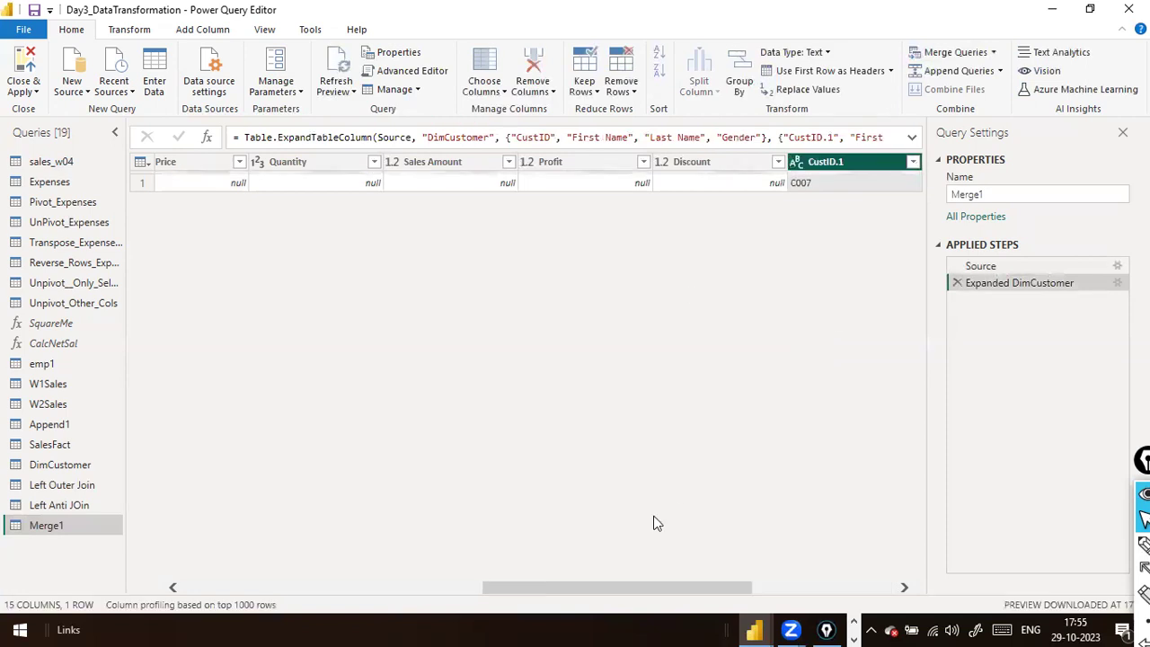
left_click_drag(626, 587, 1025, 620)
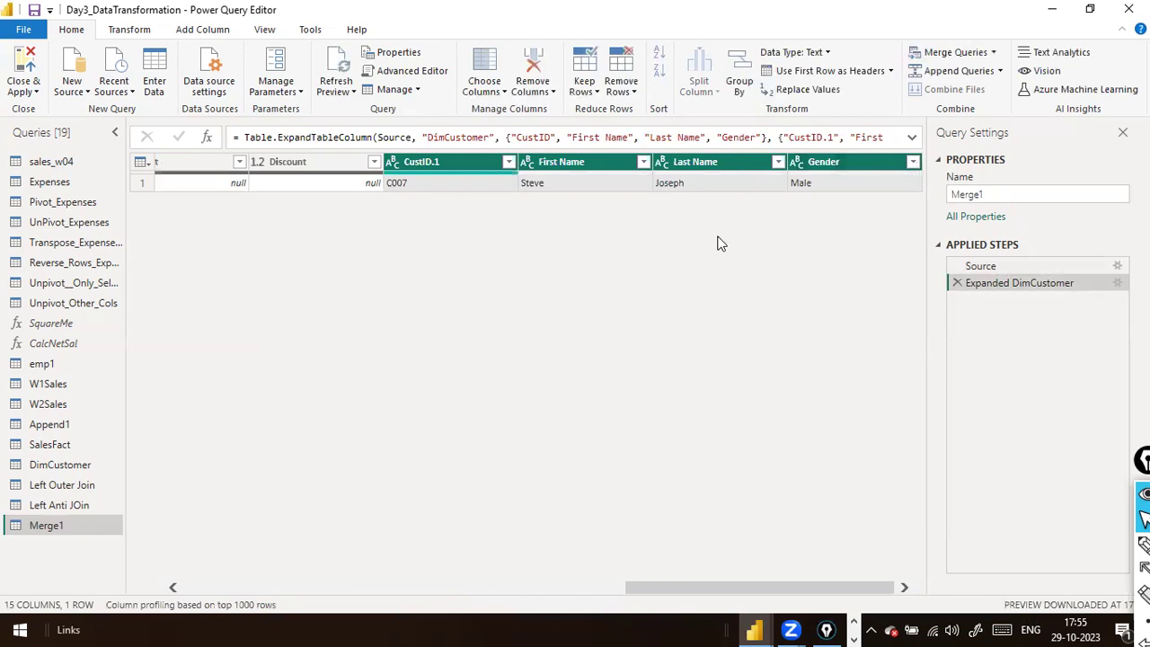
Compare the Left Anti JOin result with the expanded customer columns of the right anti merge in Merge1.
left_click(61, 508)
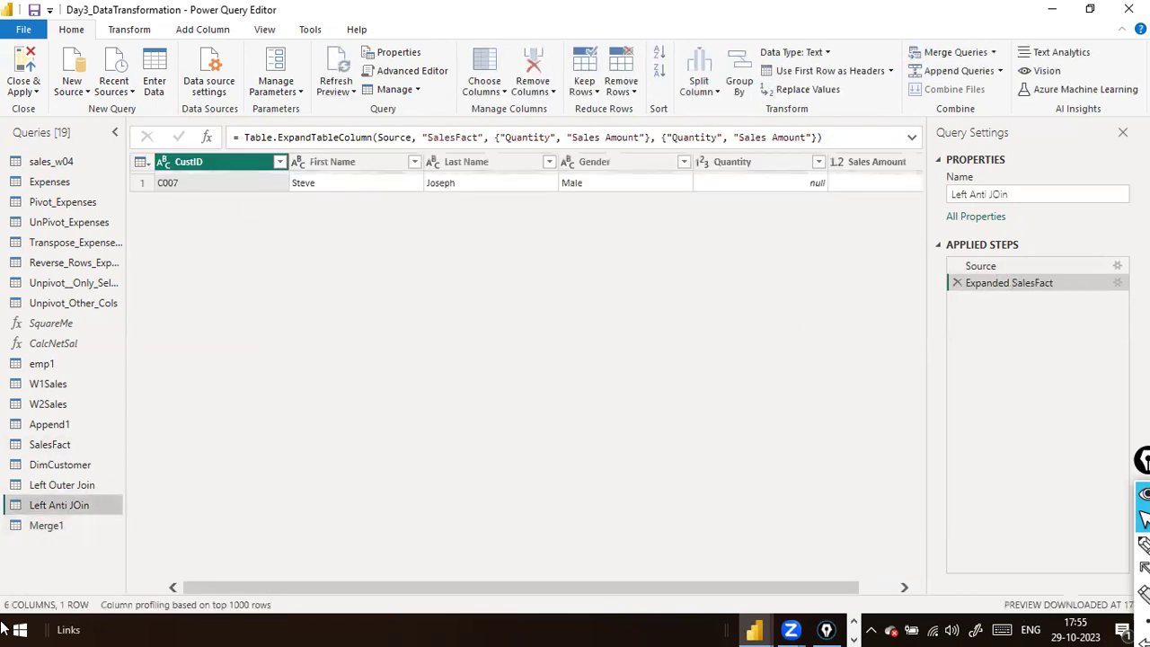
left_click(79, 523)
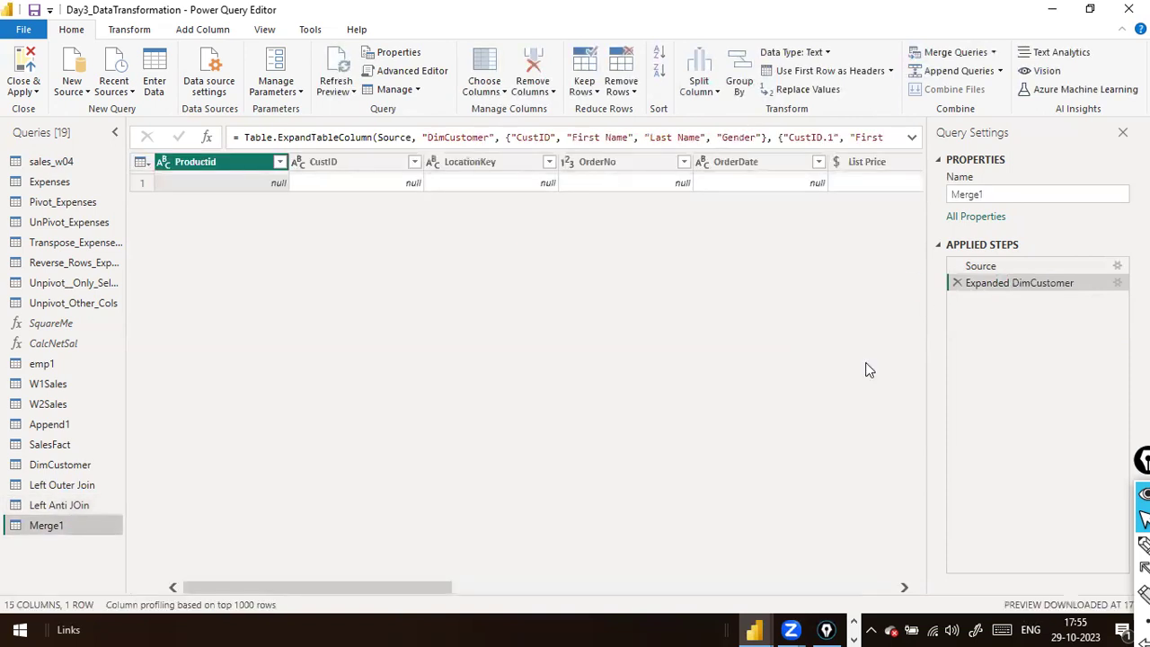
left_click_drag(326, 587, 769, 613)
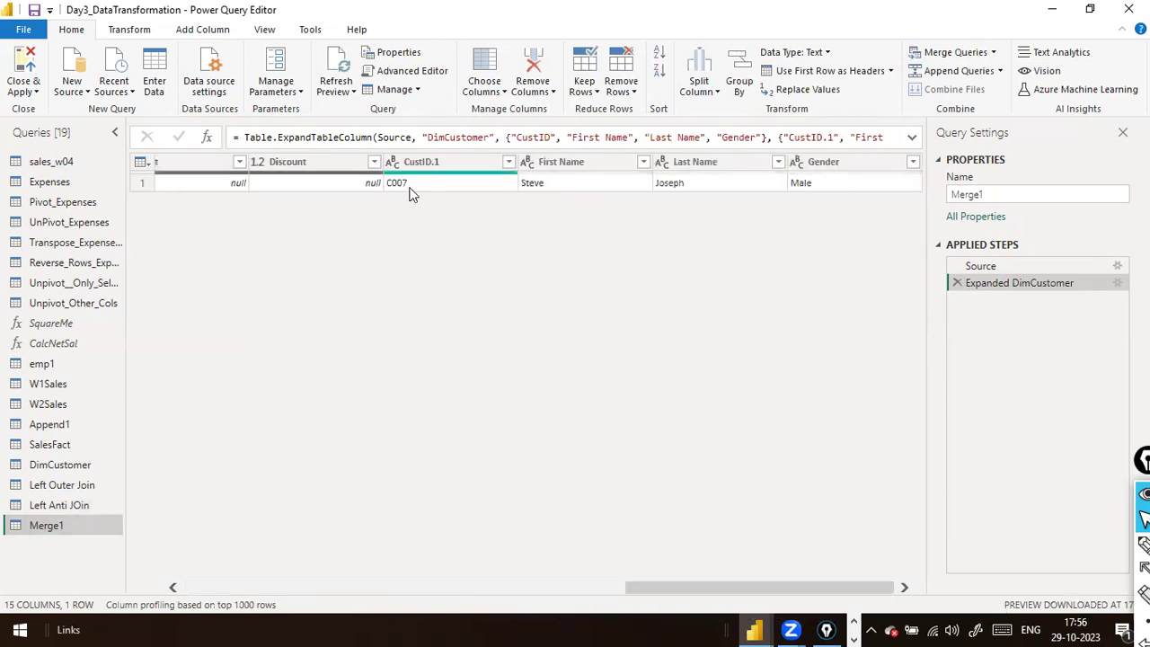
left_click(77, 506)
left_click(54, 526)
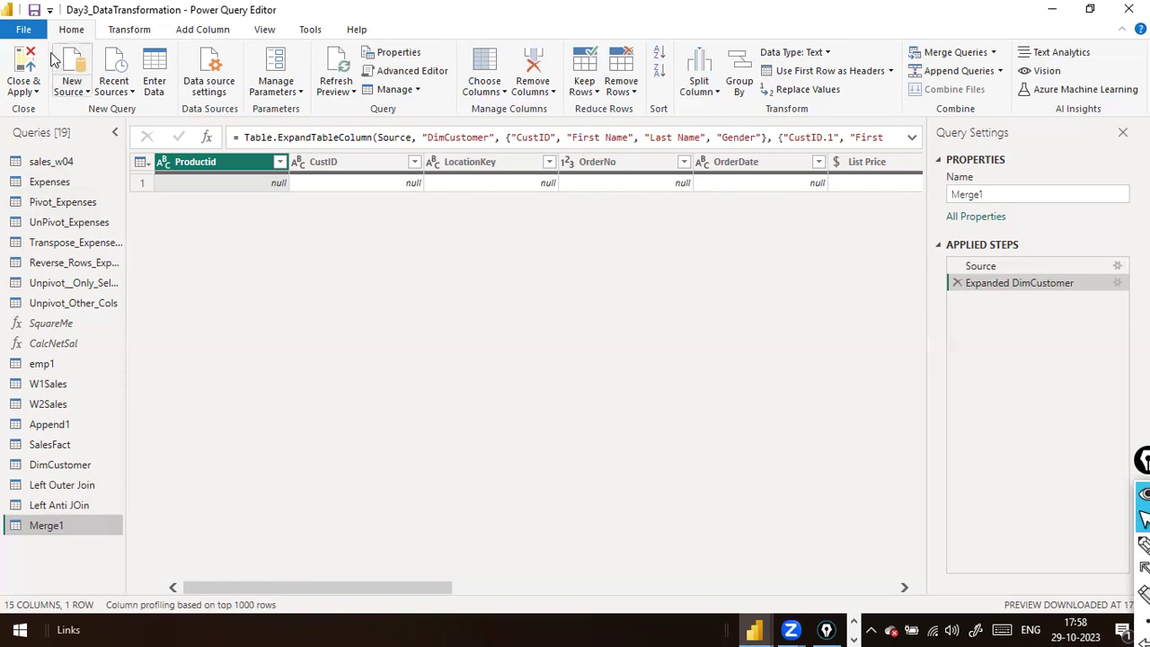
Close the Power Query Editor and apply the query changes to the report.
left_click(29, 32)
left_click(300, 349)
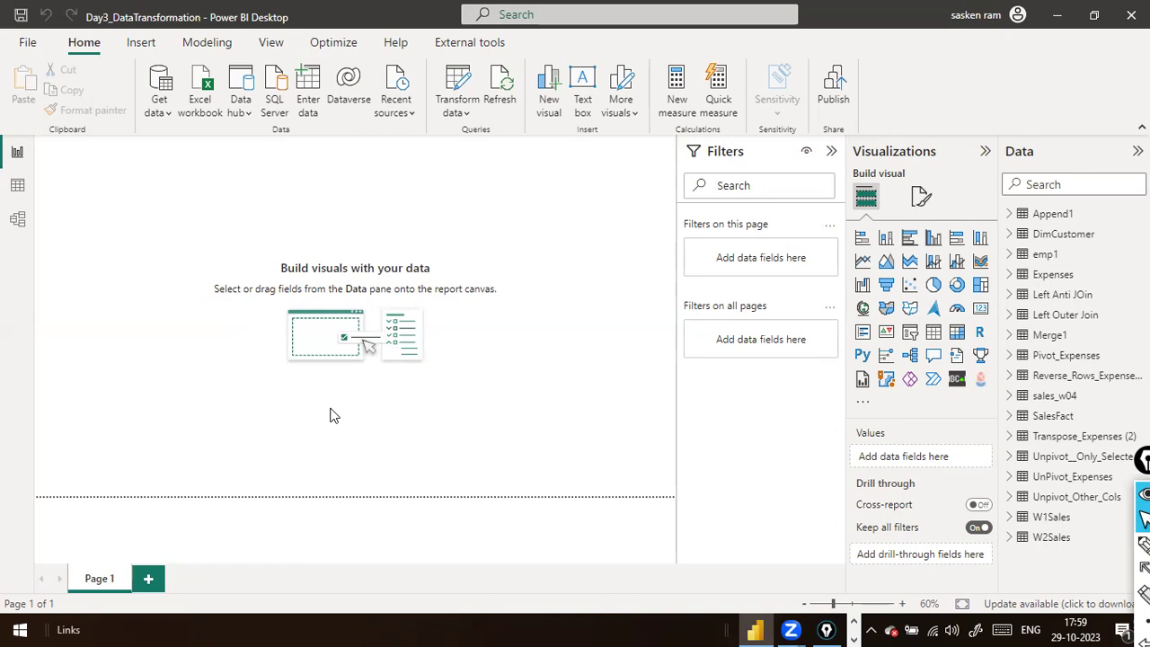
left_click(28, 43)
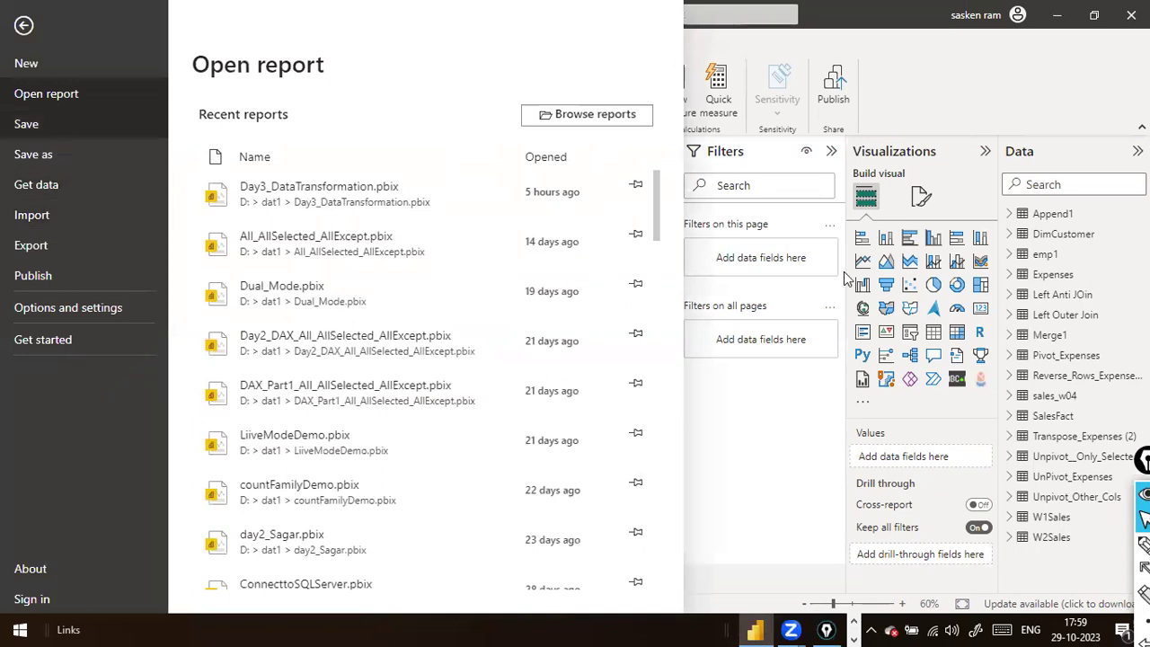
left_click(1044, 118)
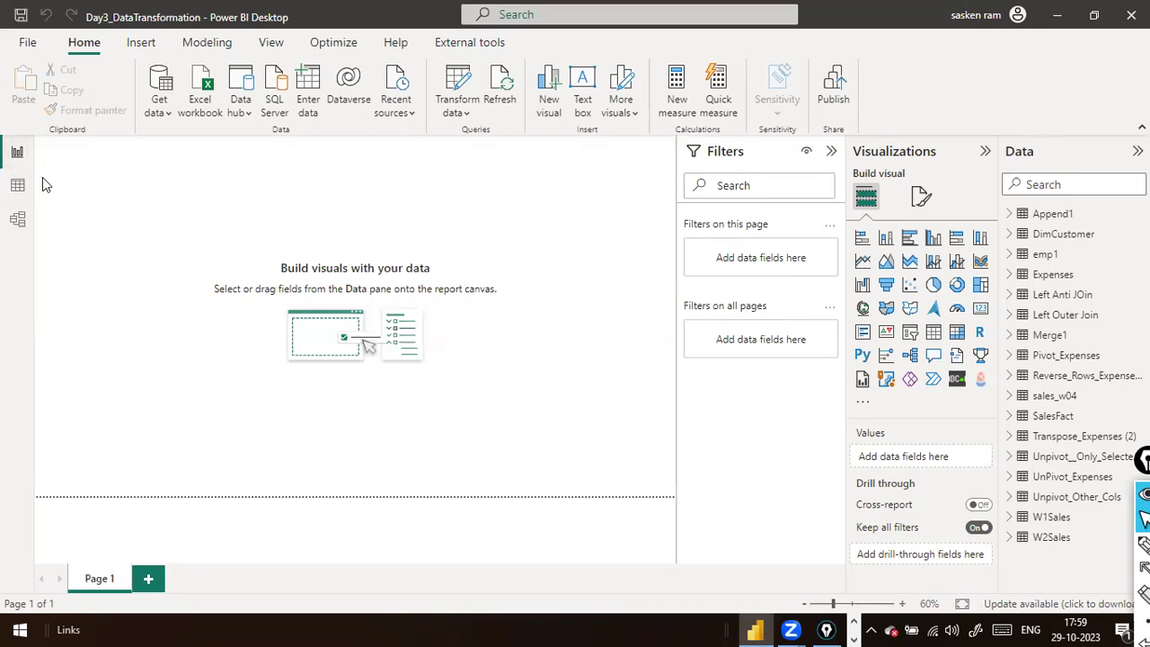
left_click(463, 112)
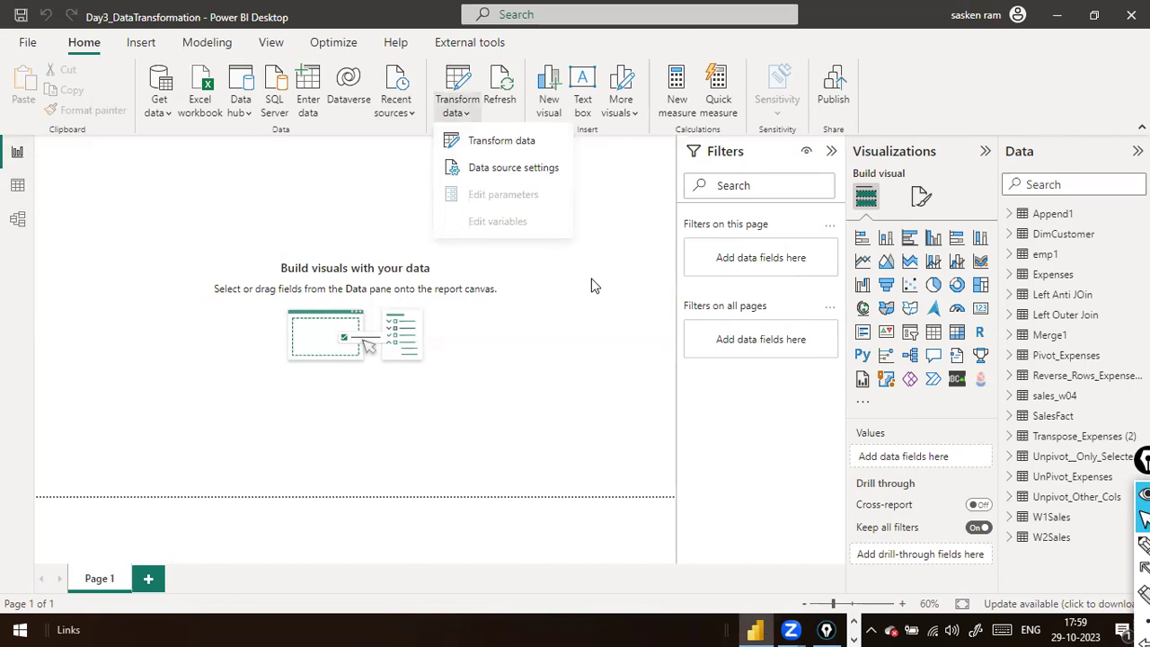
left_click(493, 368)
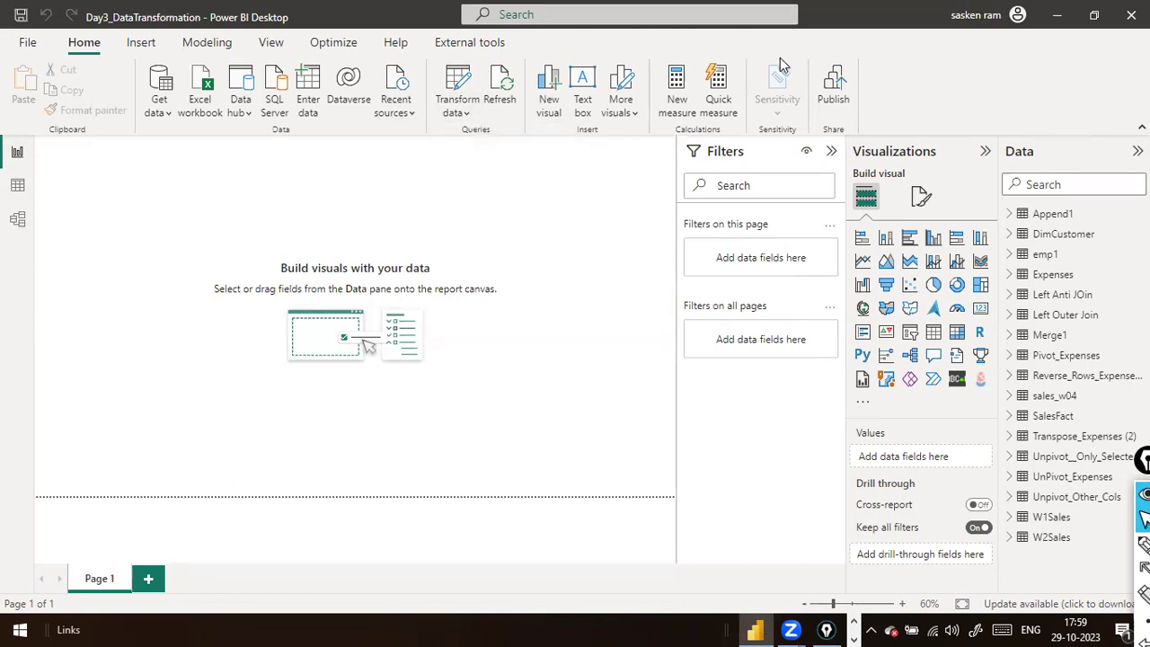